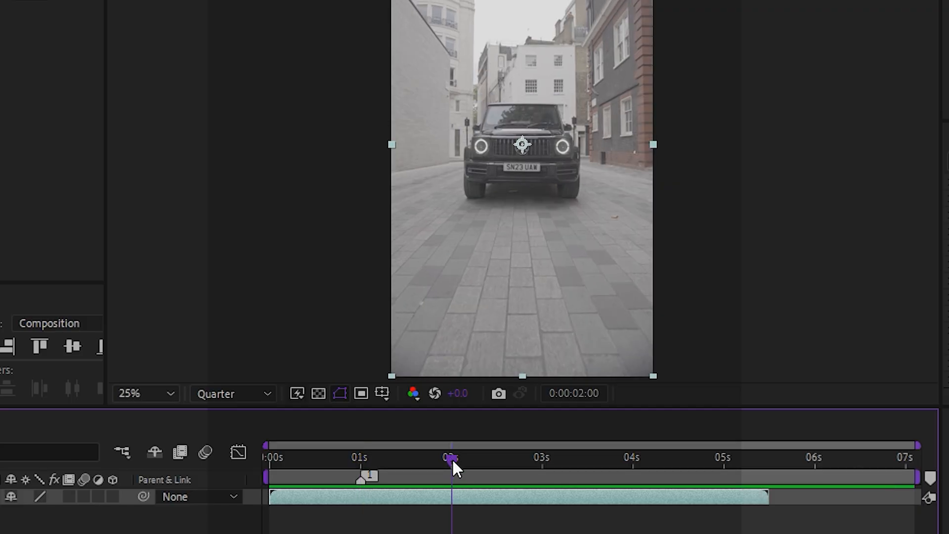
# Add numbered markers at 1 and 2 seconds, then return the current time to 1 second
pyautogui.click(930, 478)
pyautogui.moveTo(553, 464); pyautogui.dragTo(542, 464)
pyautogui.click(930, 478)
pyautogui.moveTo(626, 465); pyautogui.dragTo(633, 482)
pyautogui.click(360, 456)
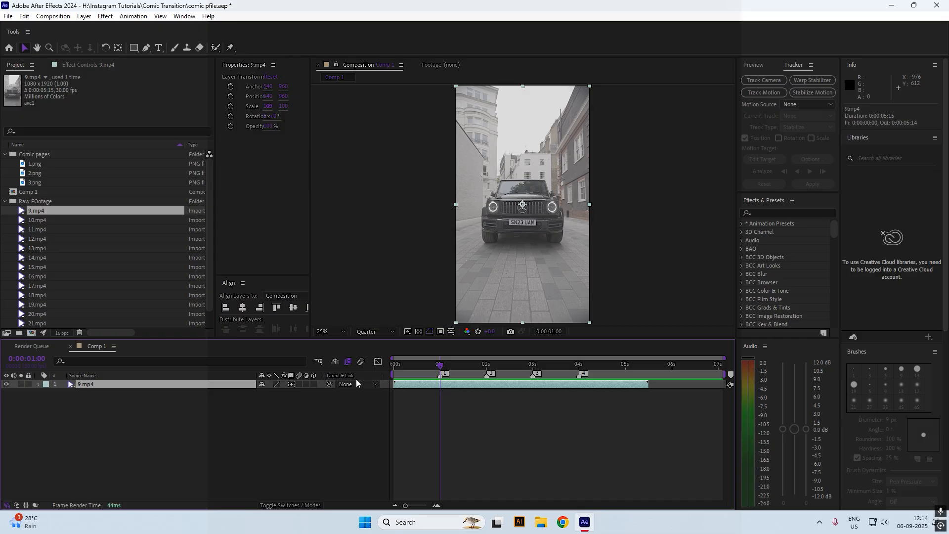
# Pre-compose the 9.mp4 clip into 9.mp4 Comp 1, moving all attributes into it
pyautogui.rightClick(408, 386)
pyautogui.click(482, 320)
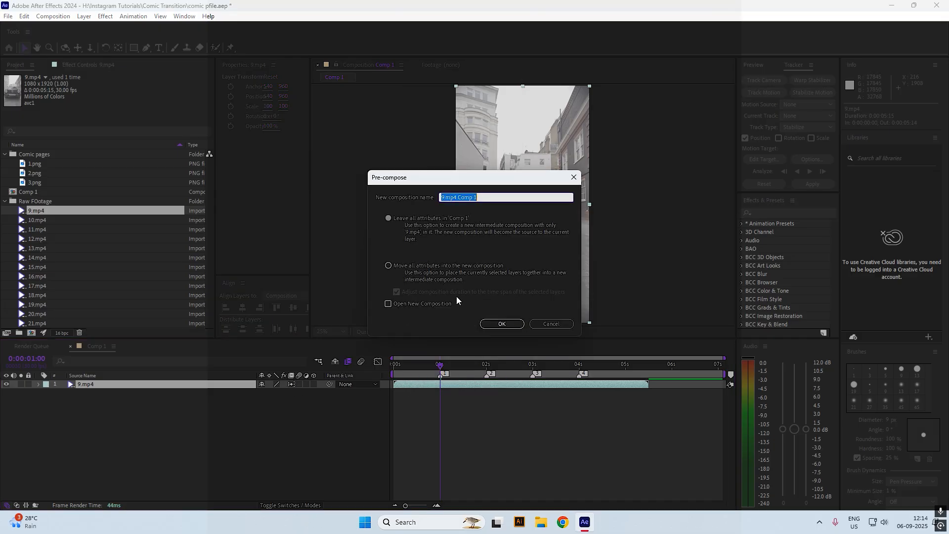
pyautogui.click(452, 267)
pyautogui.click(496, 328)
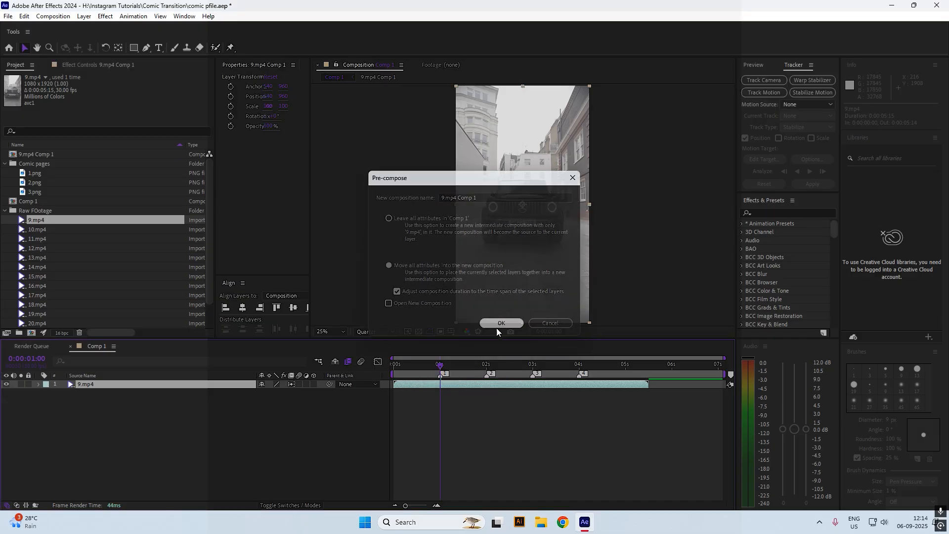
# Enable Time Remap, set the value to 3:04 at 1 second, trim the layer end, and save
pyautogui.hotkey('ctrl', 'alt', 't')
pyautogui.moveTo(273, 392); pyautogui.dragTo(306, 393)
pyautogui.hotkey('alt', ']')
pyautogui.hotkey('ctrl', 's')
# Easy Ease the remap keyframes, shape their value-graph handles, and preview the speed ramp
pyautogui.press('F9')
pyautogui.press('=')
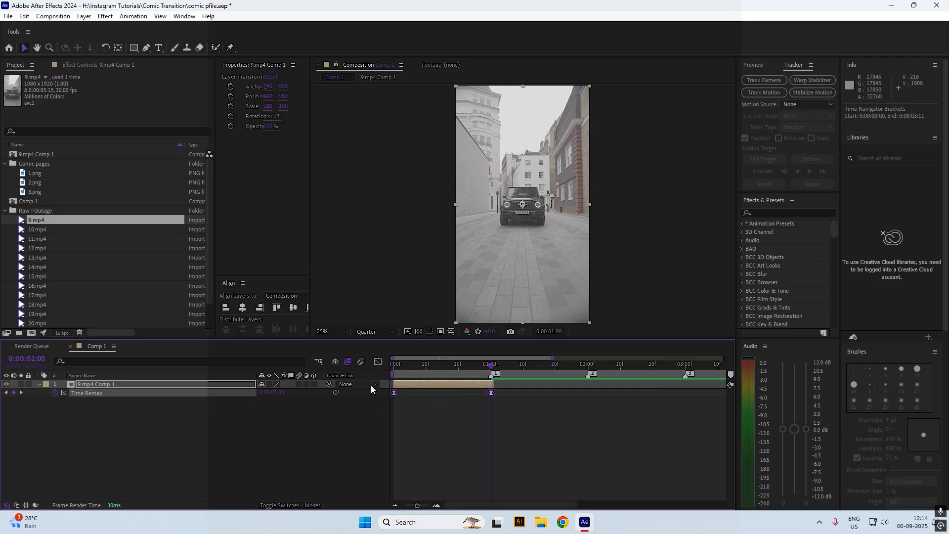
pyautogui.click(377, 361)
pyautogui.rightClick(449, 447)
pyautogui.click(477, 347)
pyautogui.moveTo(426, 477); pyautogui.dragTo(406, 435)
pyautogui.moveTo(457, 409); pyautogui.dragTo(477, 463)
pyautogui.moveTo(406, 434); pyautogui.dragTo(415, 416)
pyautogui.press('Home')
pyautogui.press('space')
pyautogui.hotkey('shift', 'F3')
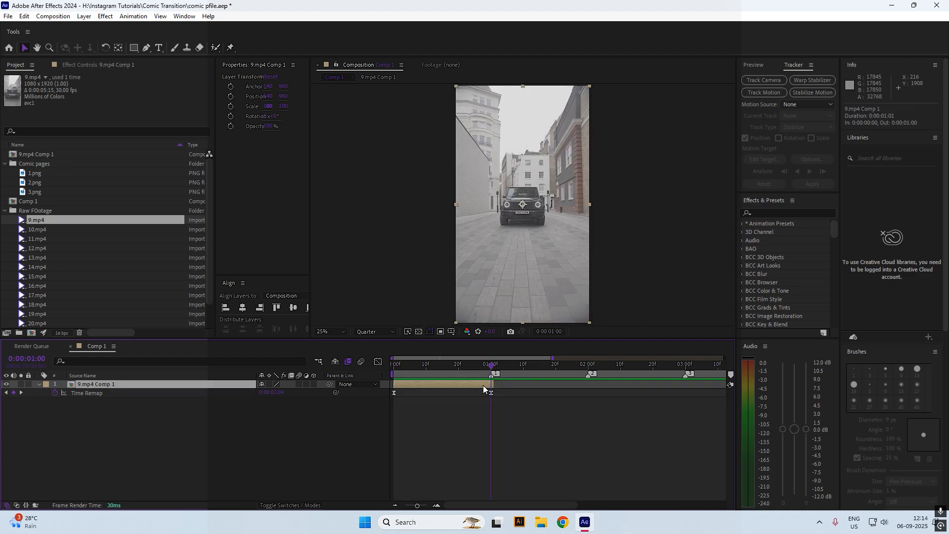
# Pre-compose the remapped layer again as 9.mp4 Comp 2
pyautogui.rightClick(499, 384)
pyautogui.click(525, 319)
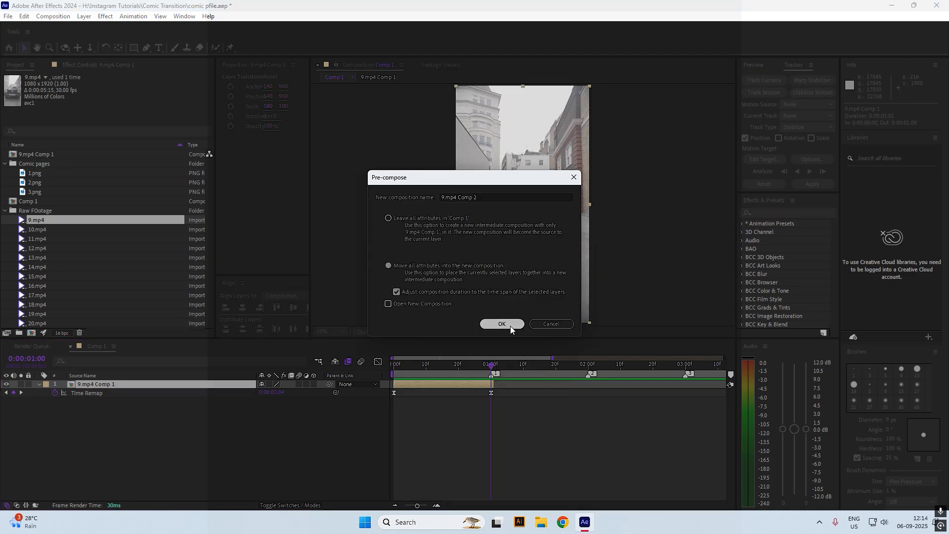
pyautogui.click(510, 325)
pyautogui.click(464, 402)
pyautogui.click(436, 384)
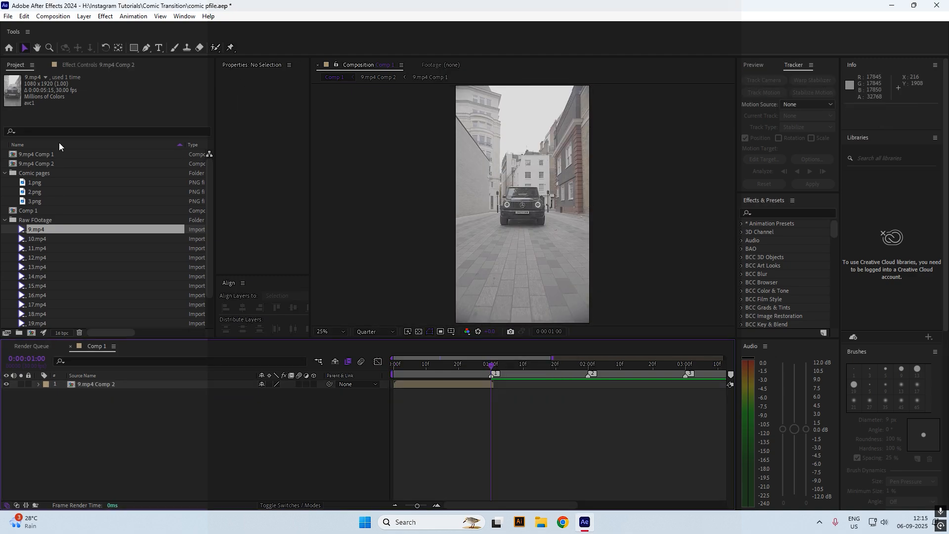
pyautogui.click(53, 15)
# Create a new composition named Comic Pages
pyautogui.click(60, 23)
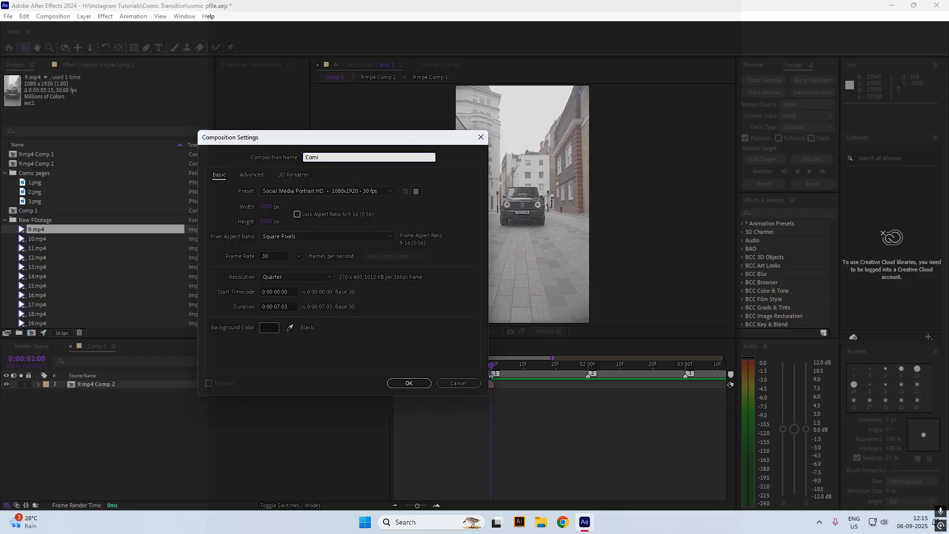
pyautogui.write('Comic Pages')
pyautogui.press('Return')
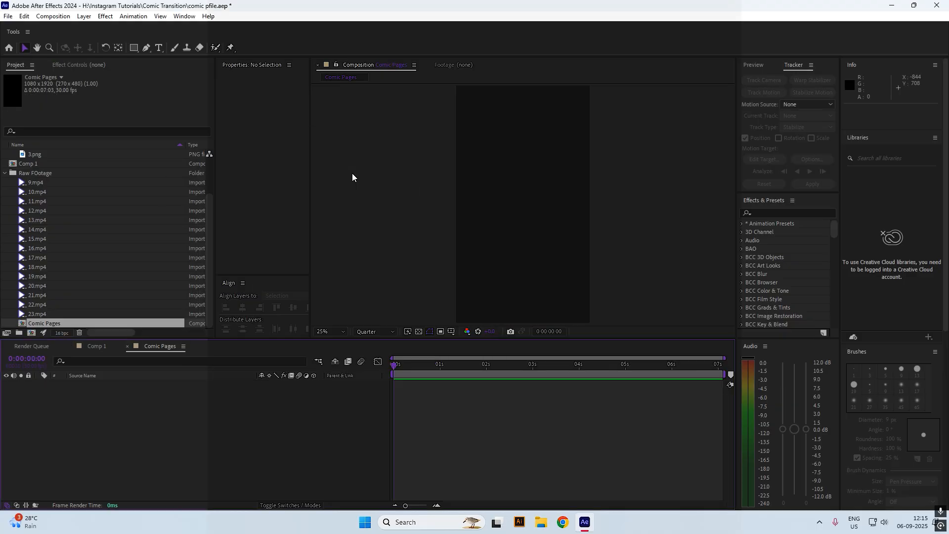
pyautogui.scroll(1, 109, 193)
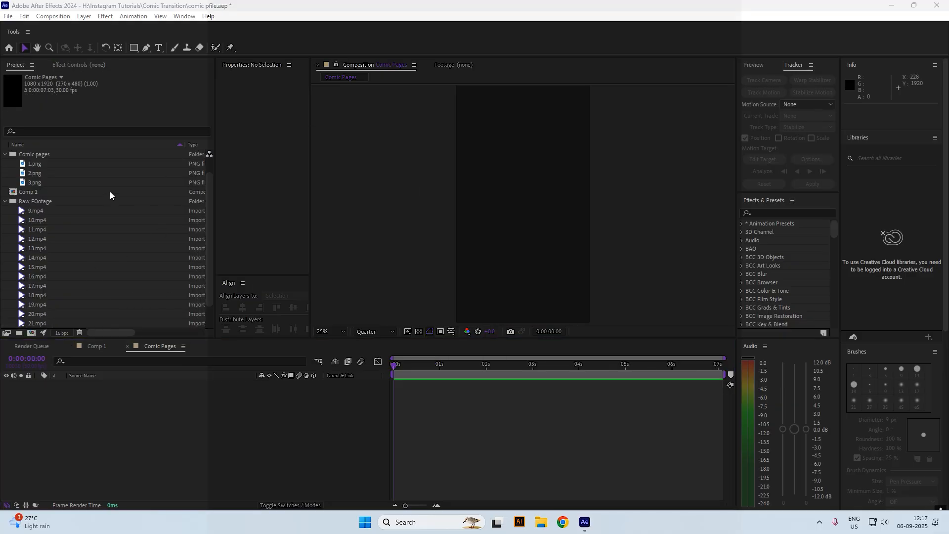
# Add 1.png to Comic Pages and scale it to about 90%
pyautogui.click(74, 167)
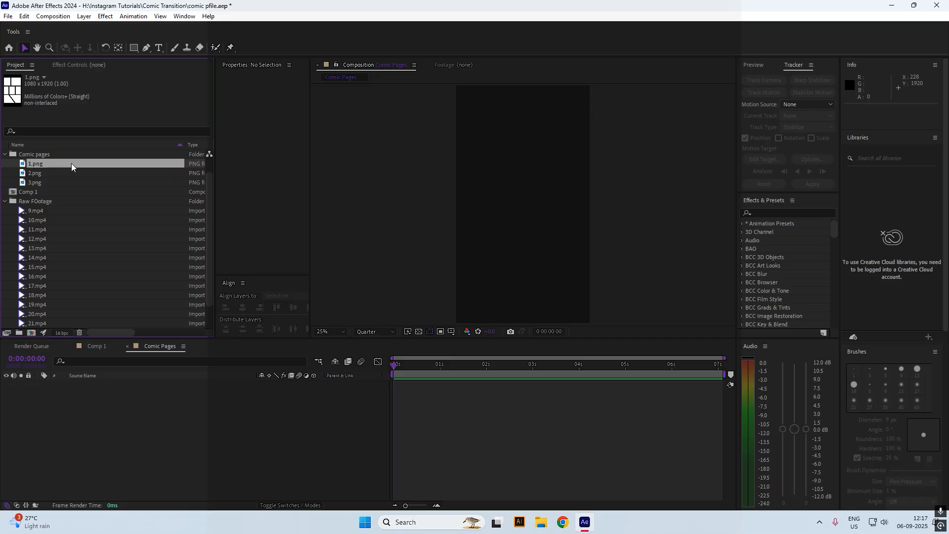
pyautogui.moveTo(71, 163); pyautogui.dragTo(143, 409)
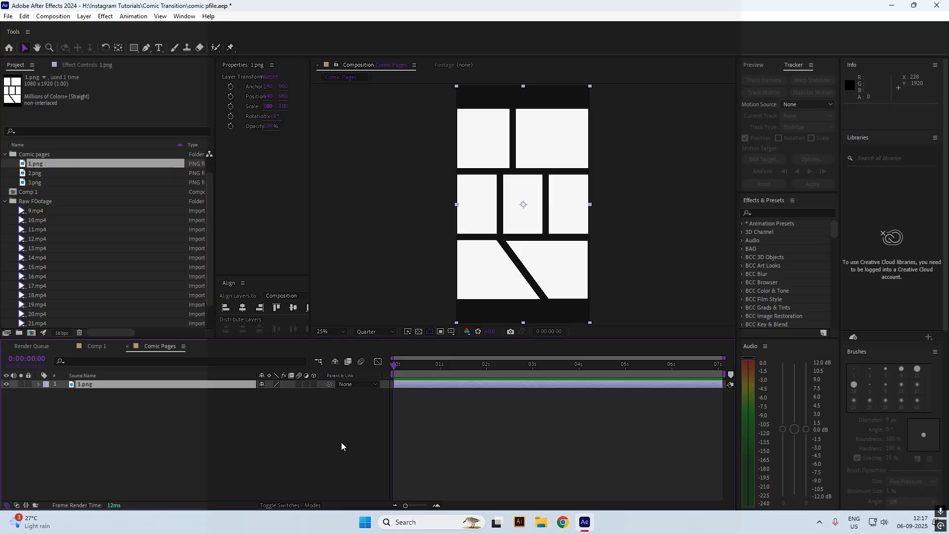
pyautogui.moveTo(283, 106); pyautogui.dragTo(274, 104)
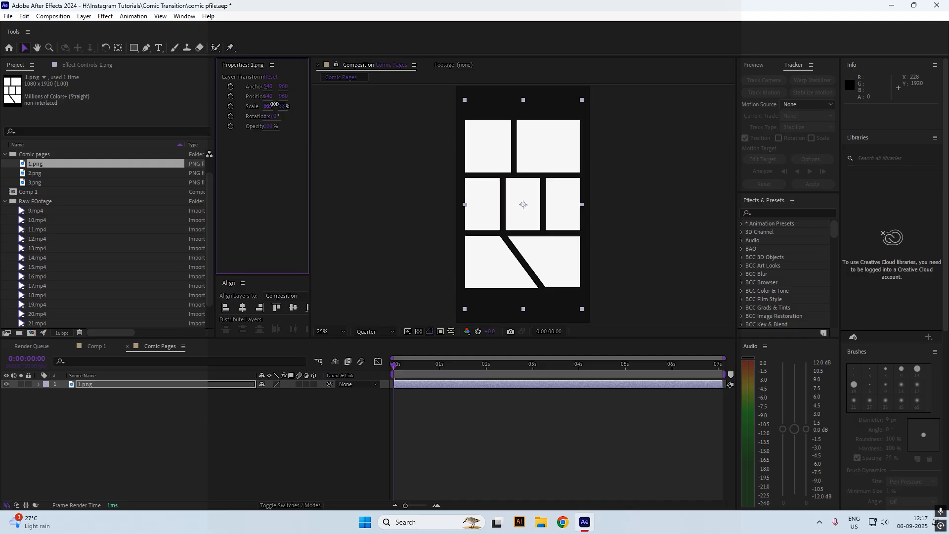
pyautogui.click(440, 404)
pyautogui.click(433, 386)
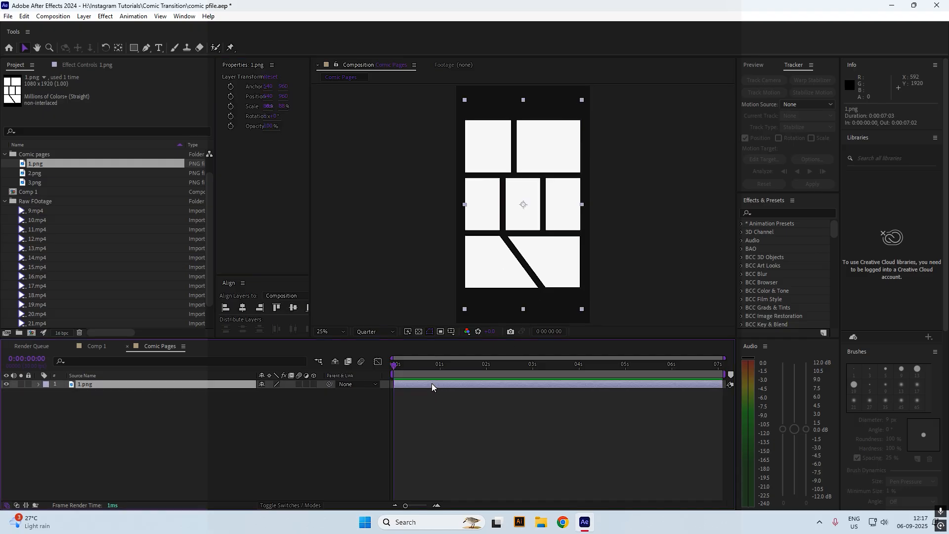
# Pre-compose the 1.png layer as 1.png Comp 1
pyautogui.rightClick(432, 384)
pyautogui.click(464, 322)
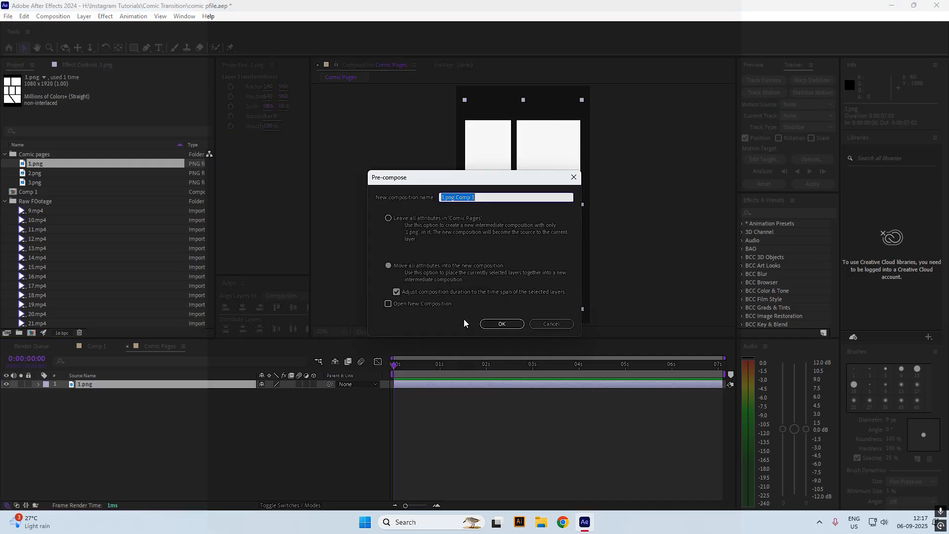
pyautogui.click(486, 321)
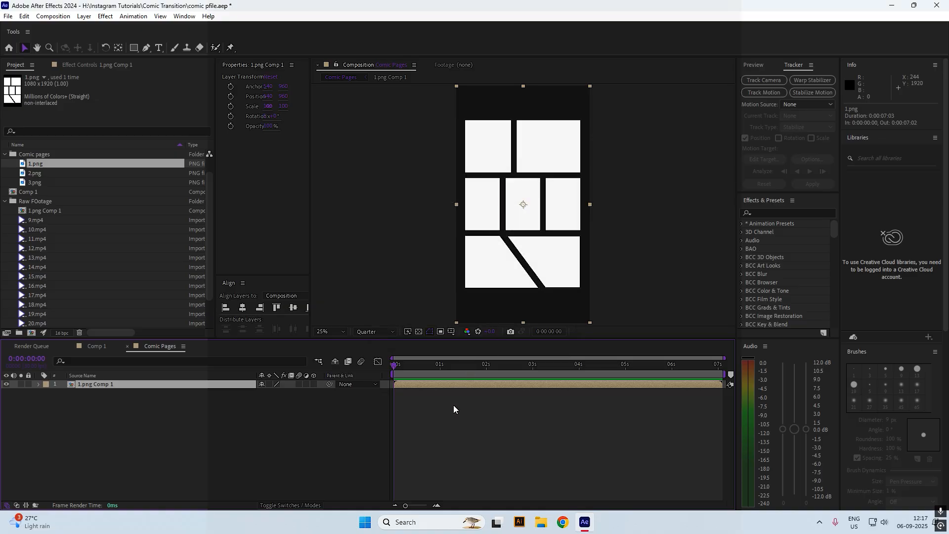
pyautogui.click(262, 391)
# Add 2.png above 1.png Comp 1, hide 1.png Comp 1, and give 2.png a white Fill effect
pyautogui.click(91, 385)
pyautogui.moveTo(34, 173); pyautogui.dragTo(148, 385)
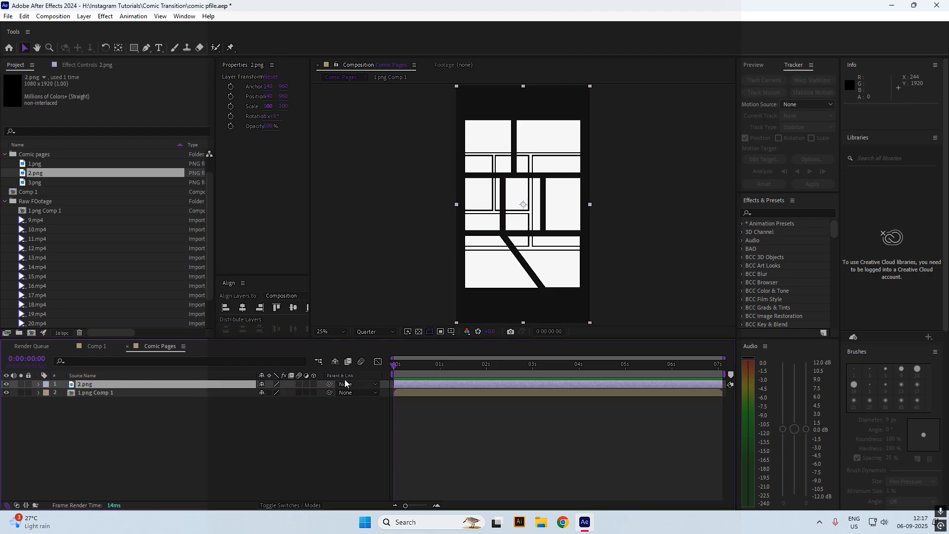
pyautogui.click(6, 393)
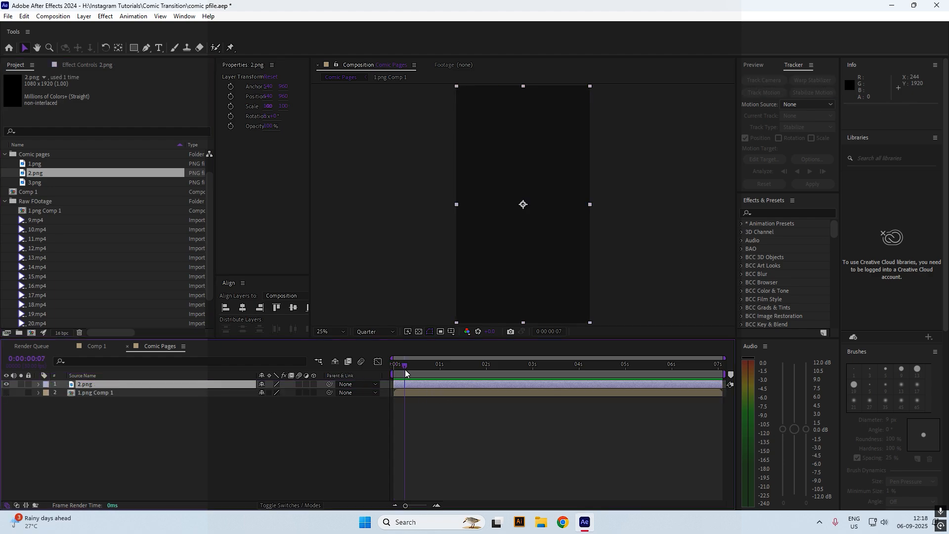
pyautogui.hotkey('ctrl', 'space')
pyautogui.write('fill')
pyautogui.press('Return')
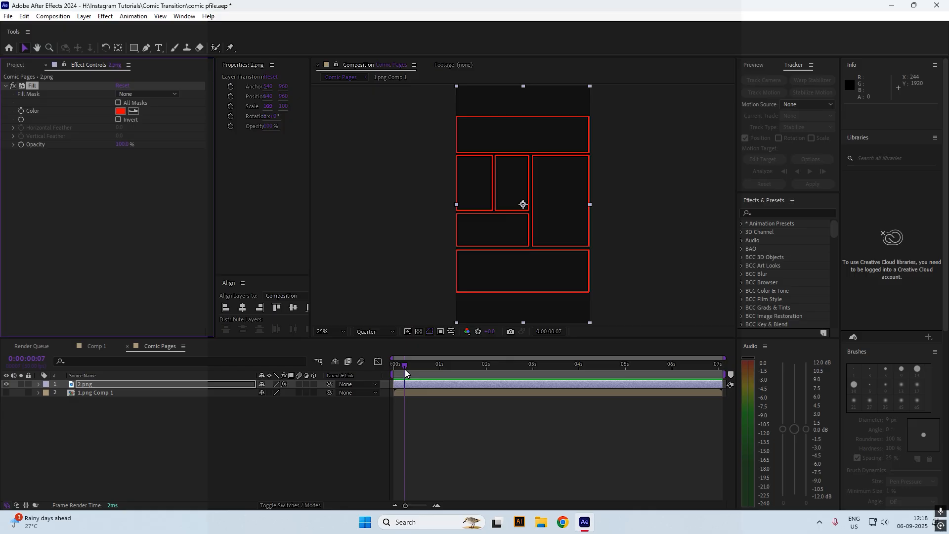
pyautogui.click(119, 111)
pyautogui.moveTo(692, 154); pyautogui.dragTo(624, 55)
pyautogui.click(875, 117)
pyautogui.click(504, 425)
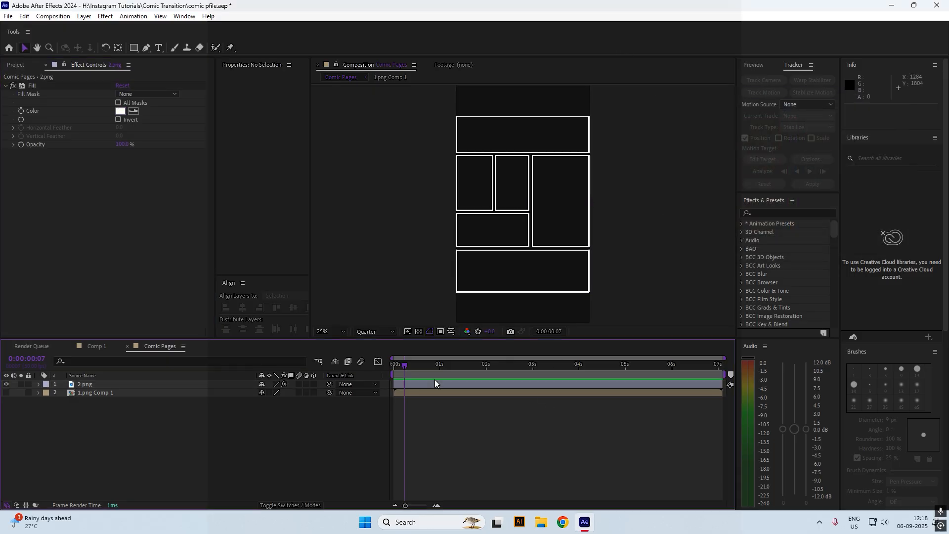
# Scale 2.png to about 93% and pre-compose it as 2.png Comp 1
pyautogui.click(434, 383)
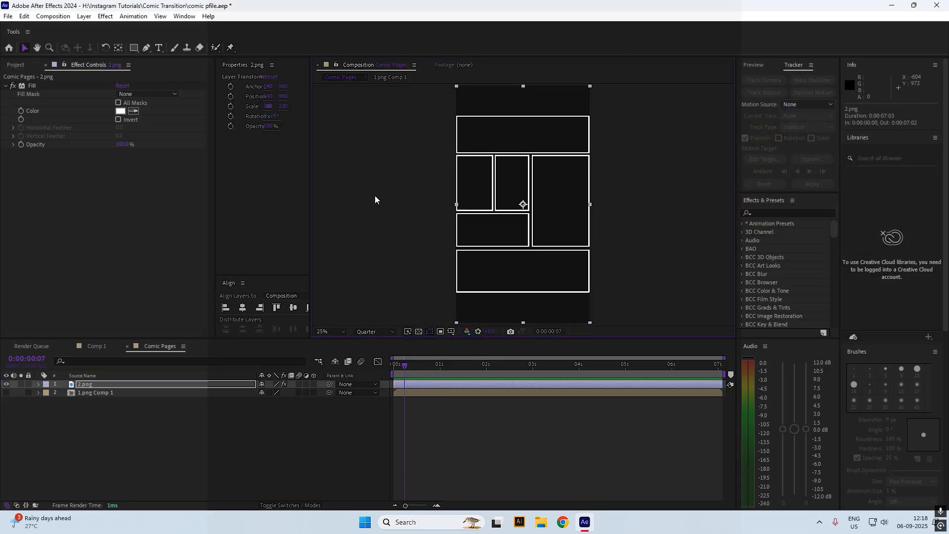
pyautogui.moveTo(283, 106); pyautogui.dragTo(280, 107)
pyautogui.click(499, 424)
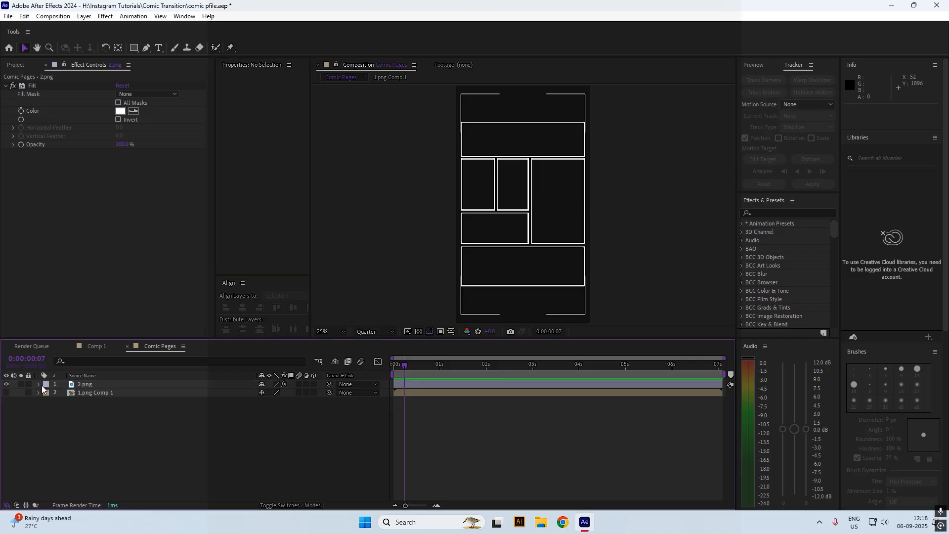
pyautogui.rightClick(42, 389)
pyautogui.click(114, 316)
pyautogui.click(514, 319)
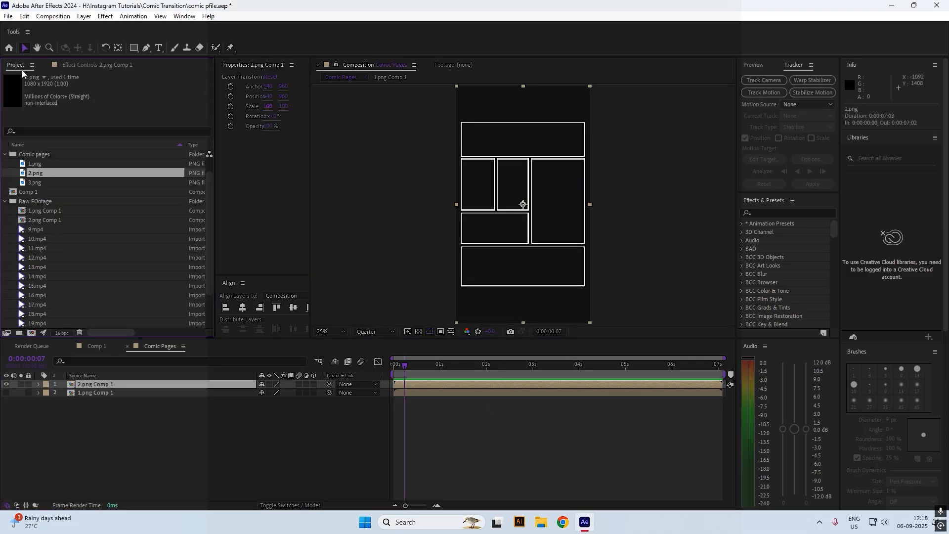
# Add 3.png as the top layer and give it a white Fill effect
pyautogui.click(51, 179)
pyautogui.moveTo(51, 179); pyautogui.dragTo(82, 384)
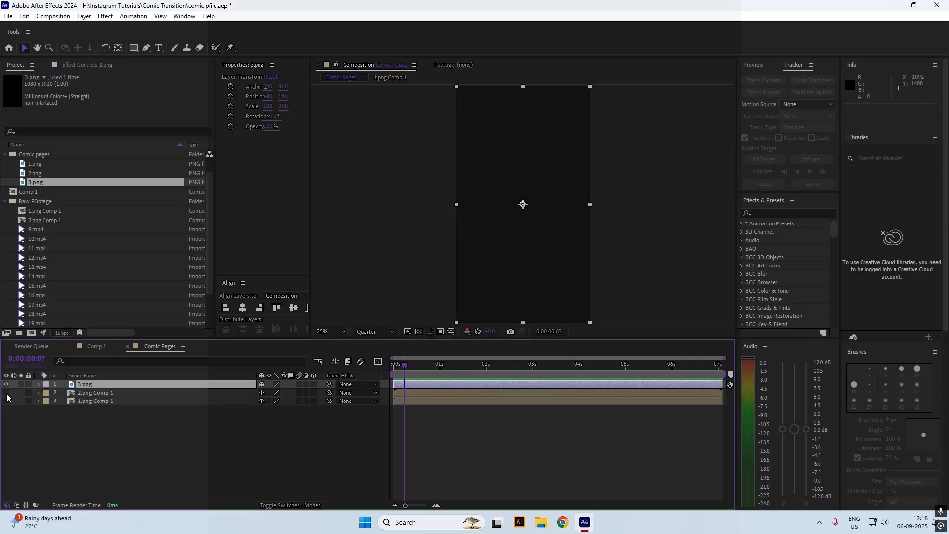
pyautogui.hotkey('ctrl', 'space')
pyautogui.write('fill')
pyautogui.press('Return')
pyautogui.click(120, 112)
pyautogui.moveTo(686, 146); pyautogui.dragTo(659, 114)
pyautogui.click(864, 118)
# Scale 3.png to about 92% and pre-compose it as 3.png Comp 1
pyautogui.moveTo(282, 106); pyautogui.dragTo(278, 106)
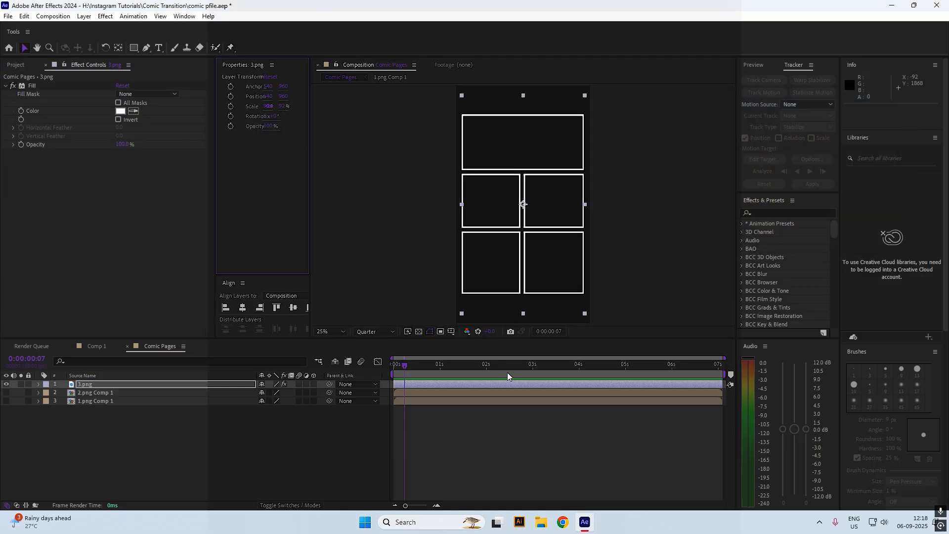
pyautogui.rightClick(421, 384)
pyautogui.click(452, 320)
pyautogui.click(500, 324)
pyautogui.click(396, 366)
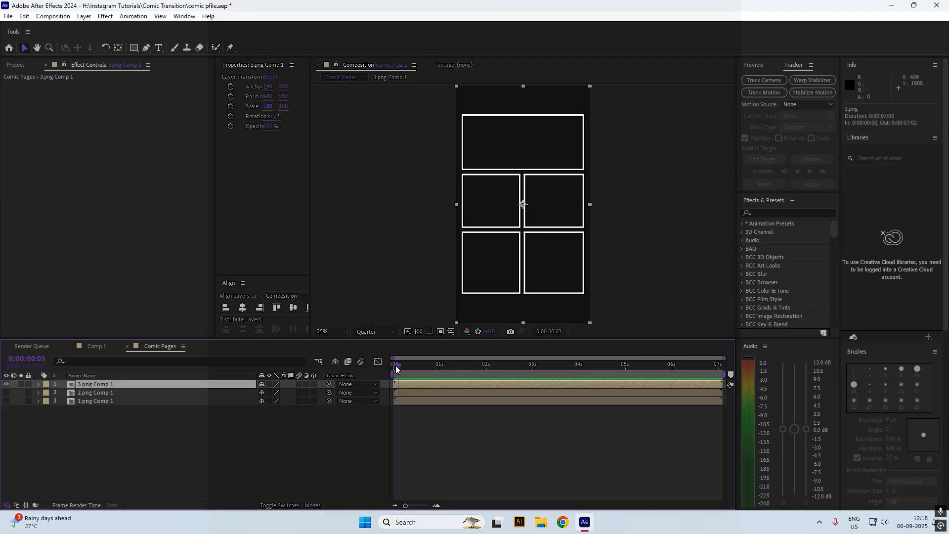
# Unhide 2.png Comp 1 and 1.png Comp 1, then open the 1.png Comp 1 precomp
pyautogui.click(6, 393)
pyautogui.click(7, 400)
pyautogui.click(372, 448)
pyautogui.click(415, 401)
pyautogui.click(411, 419)
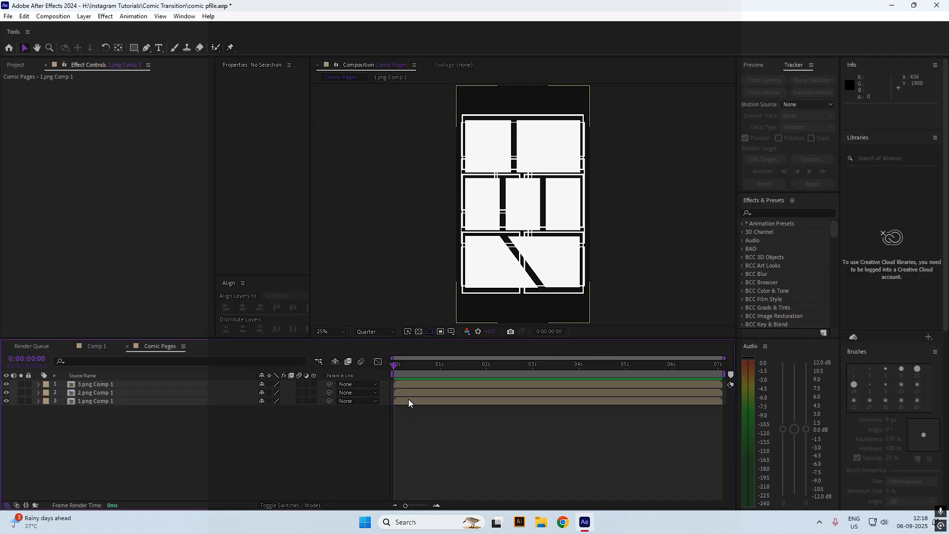
pyautogui.doubleClick(408, 400)
pyautogui.click(408, 384)
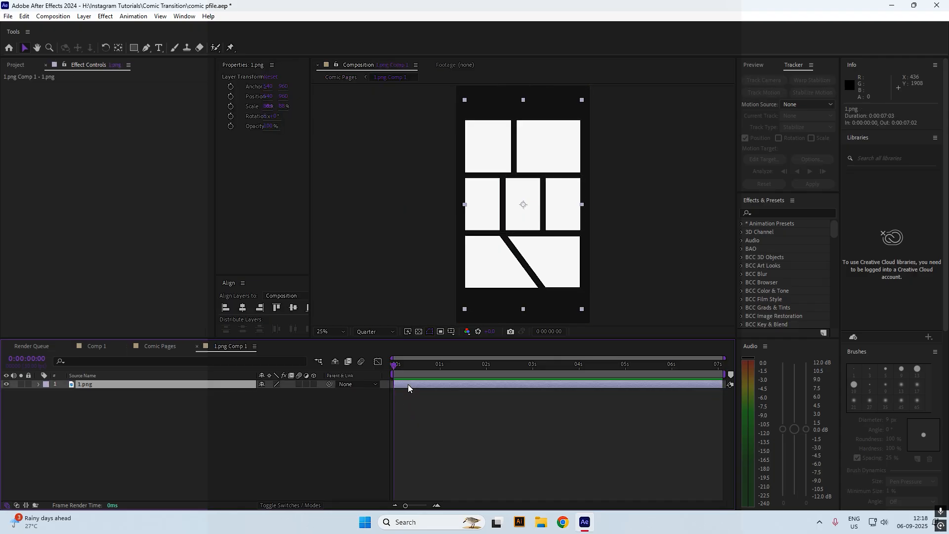
# Add the 10.mp4 clip to 1.png Comp 1 above the 1.png layer
pyautogui.click(16, 65)
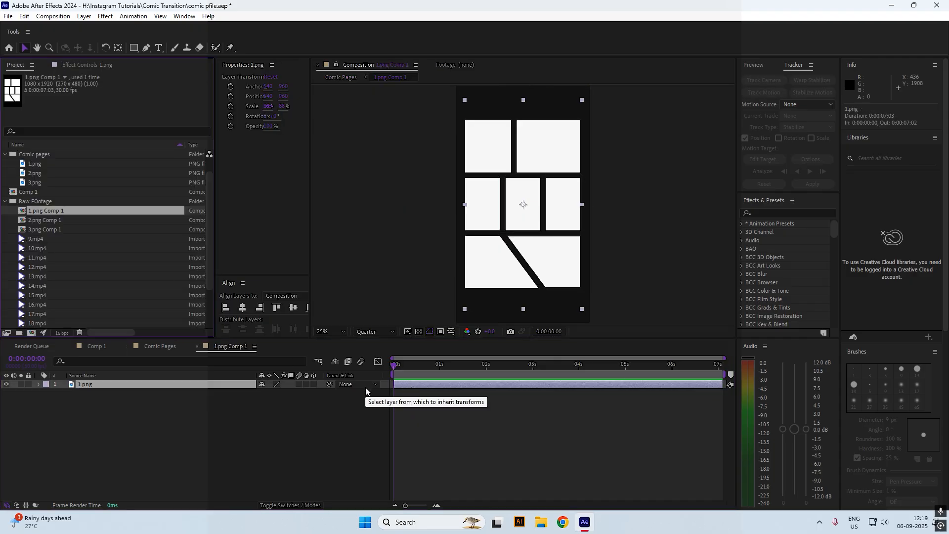
pyautogui.click(418, 331)
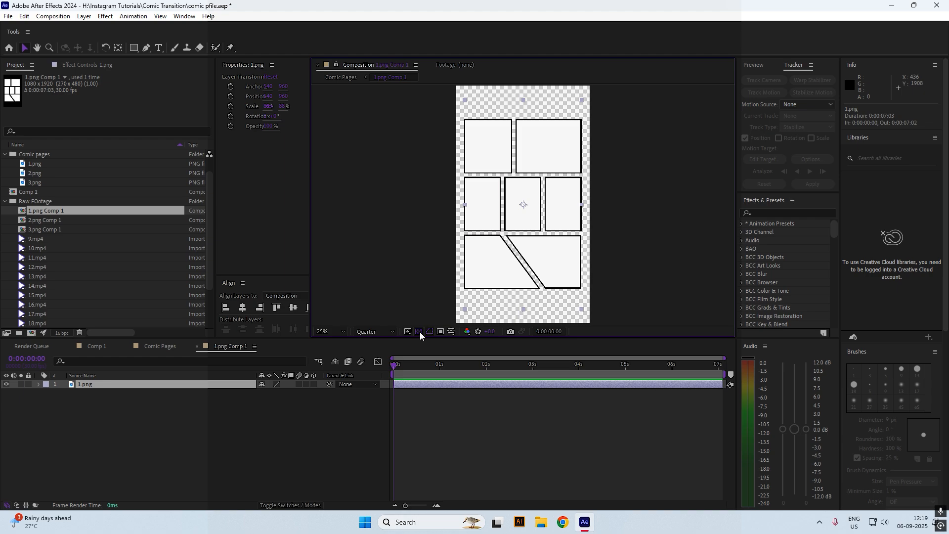
pyautogui.click(419, 332)
pyautogui.click(57, 225)
pyautogui.click(58, 239)
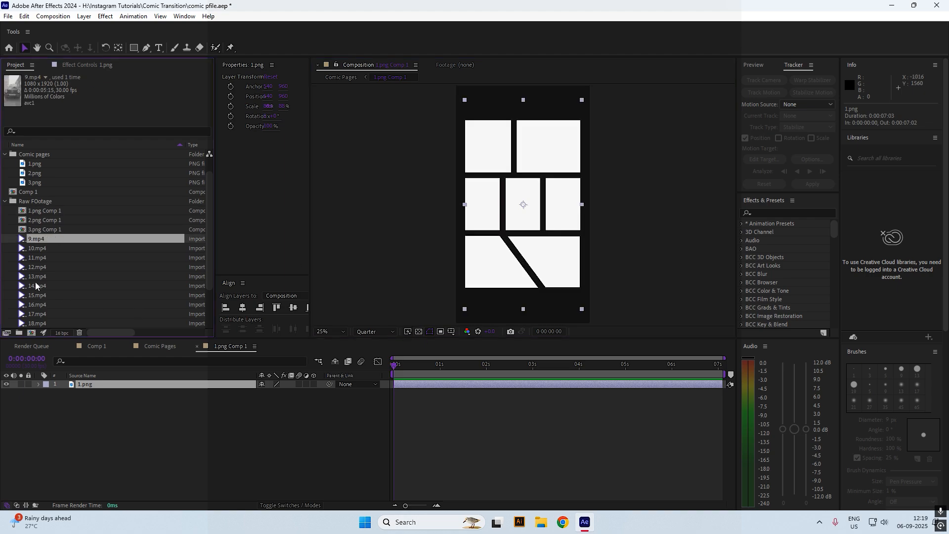
pyautogui.click(54, 247)
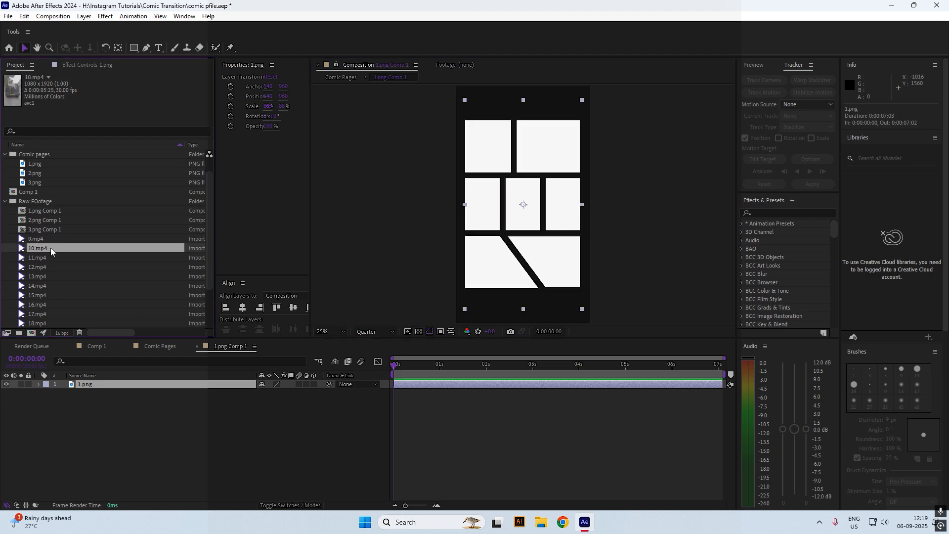
pyautogui.moveTo(51, 248); pyautogui.dragTo(64, 380)
# Scale 10.mp4 down and position it to fill the comic page's top-left panel
pyautogui.moveTo(104, 253); pyautogui.dragTo(520, 202)
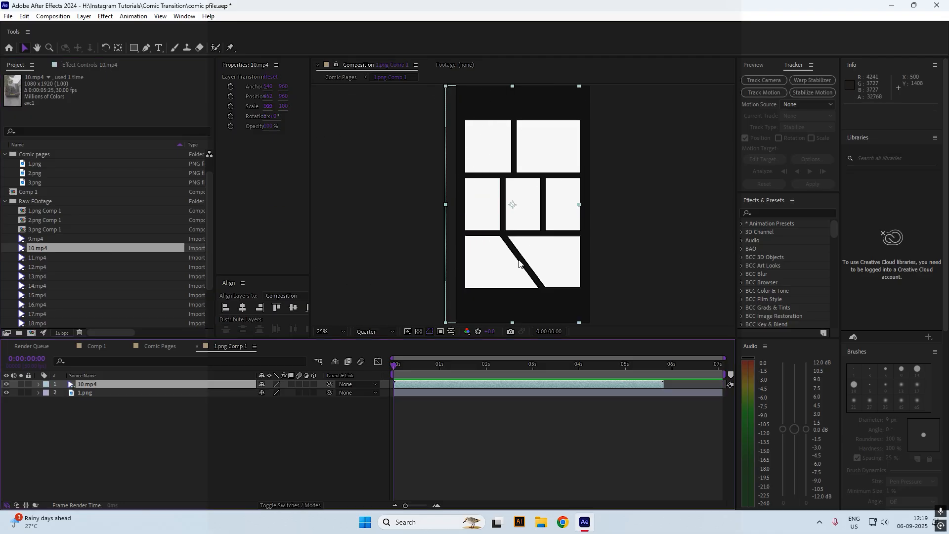
pyautogui.moveTo(283, 106); pyautogui.dragTo(248, 106)
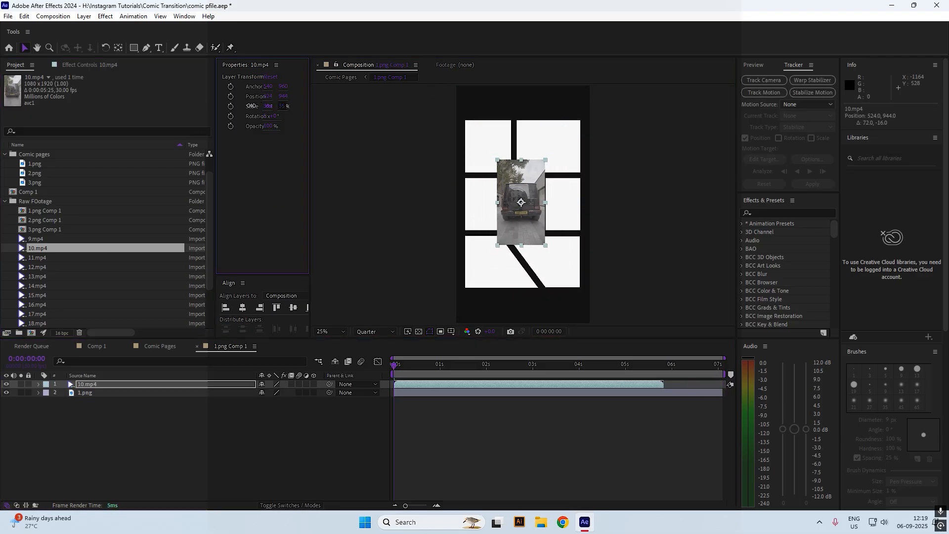
pyautogui.moveTo(515, 214); pyautogui.dragTo(483, 165)
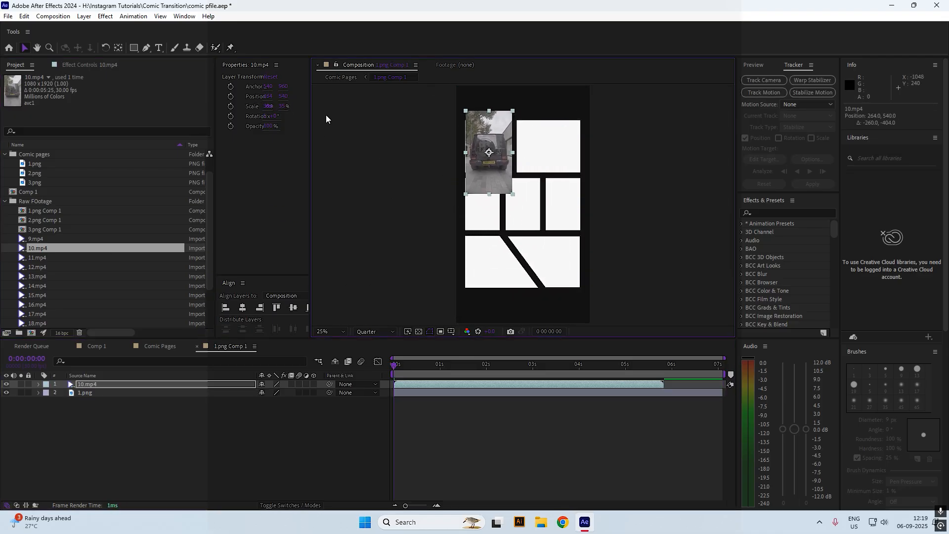
pyautogui.scroll(2, 531, 122)
pyautogui.moveTo(527, 139); pyautogui.dragTo(555, 228)
pyautogui.moveTo(270, 106); pyautogui.dragTo(291, 107)
pyautogui.click(382, 333)
pyautogui.click(376, 354)
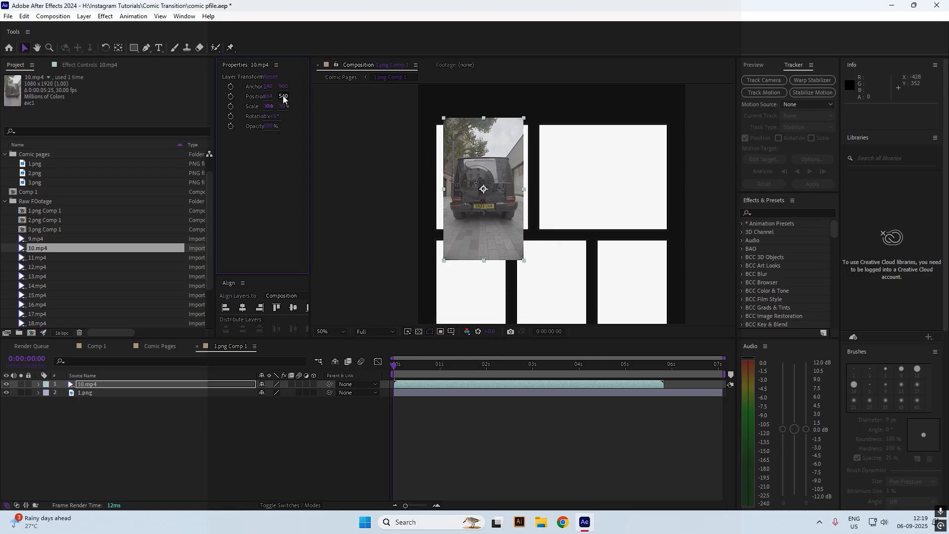
pyautogui.moveTo(447, 184); pyautogui.dragTo(447, 179)
pyautogui.moveTo(522, 188); pyautogui.dragTo(535, 188)
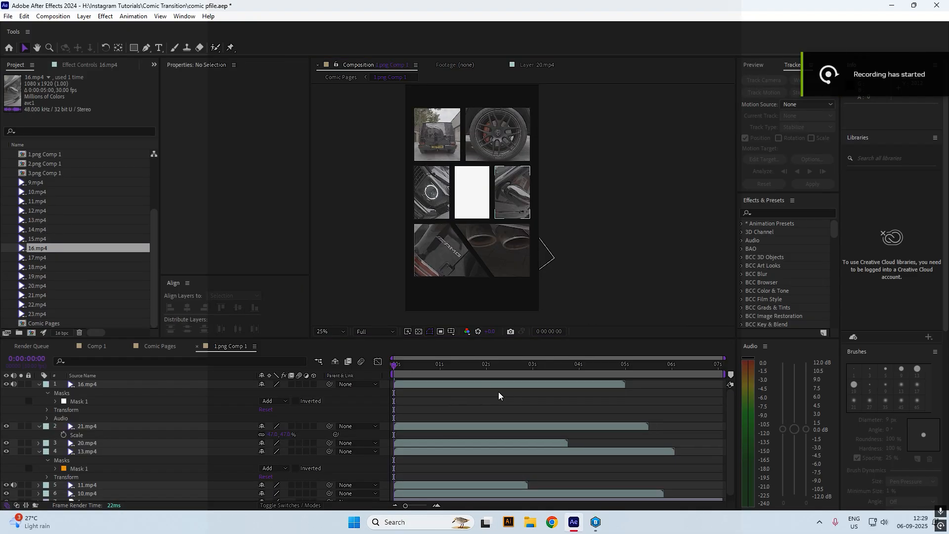
# Return to Comp 1 at the 1-second mark and select the 9.mp4 Comp 2 layer
pyautogui.scroll(2, 519, 202)
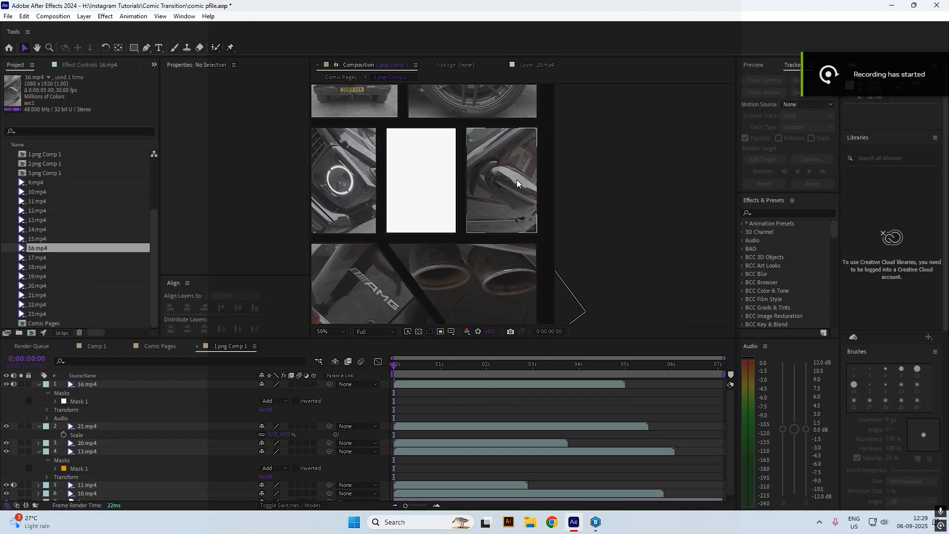
pyautogui.moveTo(501, 161); pyautogui.dragTo(548, 233)
pyautogui.scroll(-2, 548, 233)
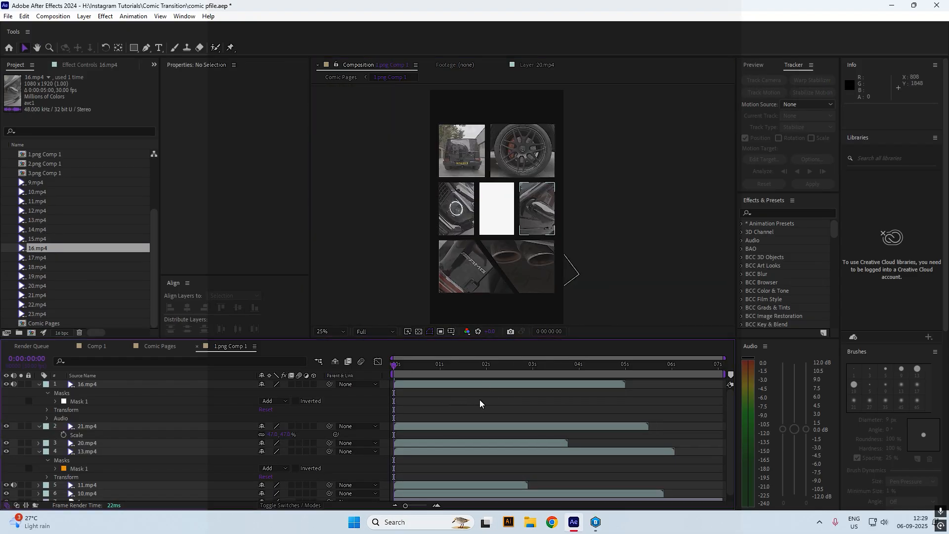
pyautogui.click(49, 184)
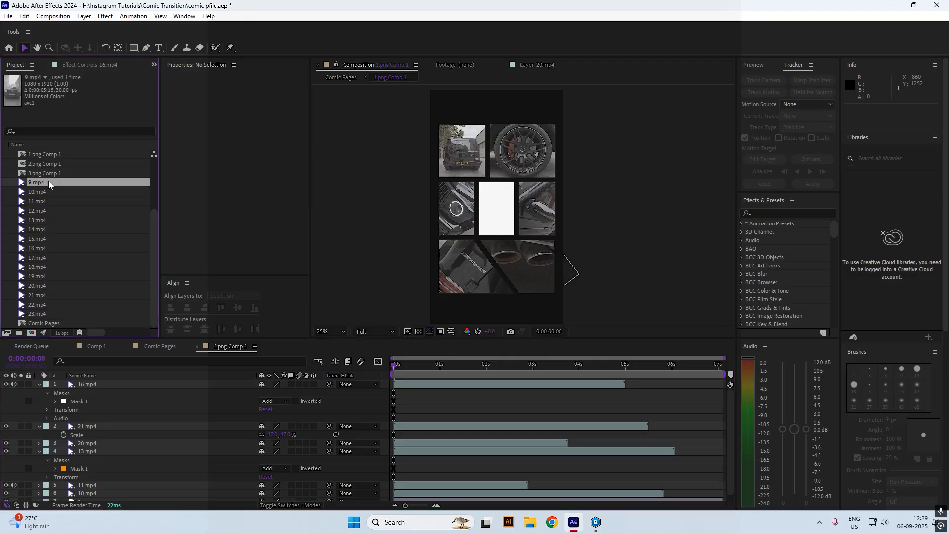
pyautogui.click(342, 78)
pyautogui.click(490, 429)
pyautogui.click(98, 347)
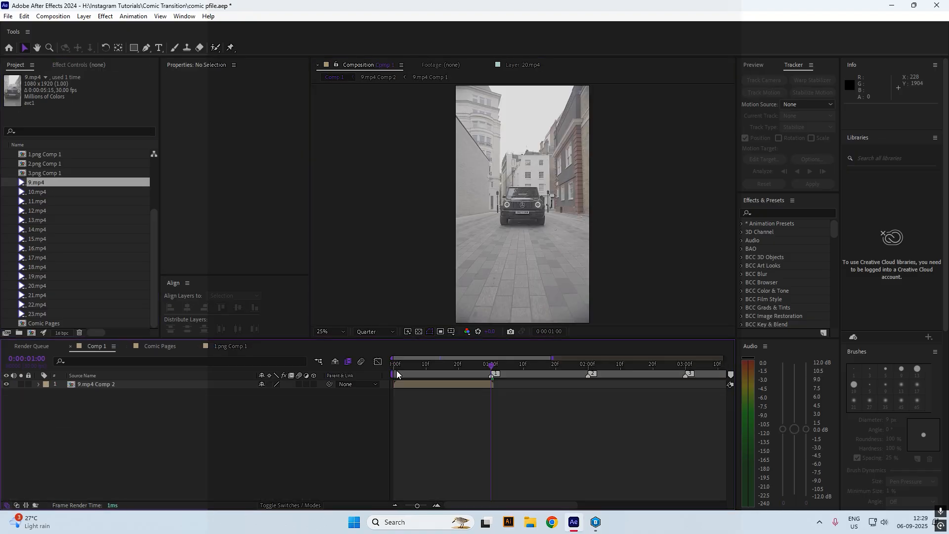
pyautogui.moveTo(490, 365)
pyautogui.mouseDown()
pyautogui.moveTo(382, 369)
pyautogui.moveTo(496, 366)
pyautogui.mouseUp()
pyautogui.click(485, 387)
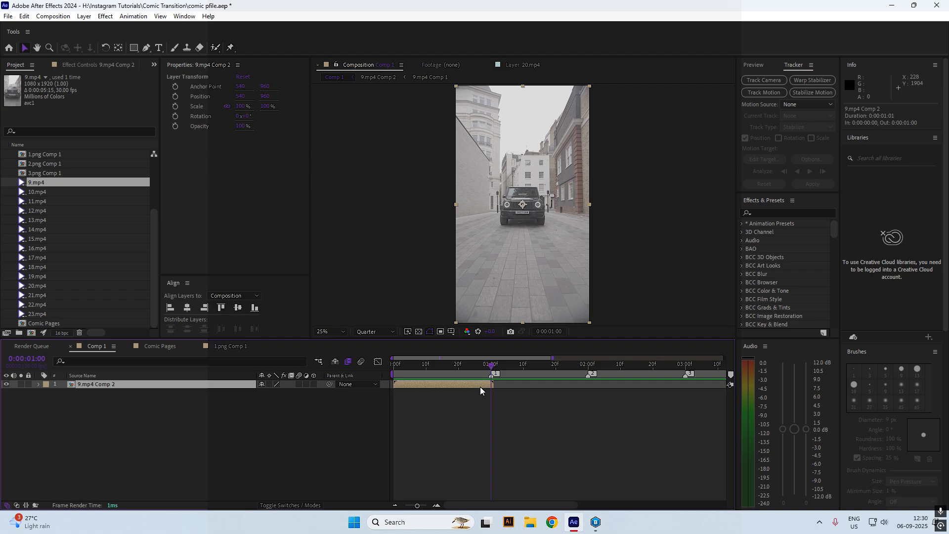
# Duplicate 9.mp4 Comp 2, freeze the duplicate on the 1-second frame, and copy it
pyautogui.hotkey('ctrl', 'd')
pyautogui.rightClick(479, 387)
pyautogui.moveTo(531, 146)
pyautogui.click(653, 178)
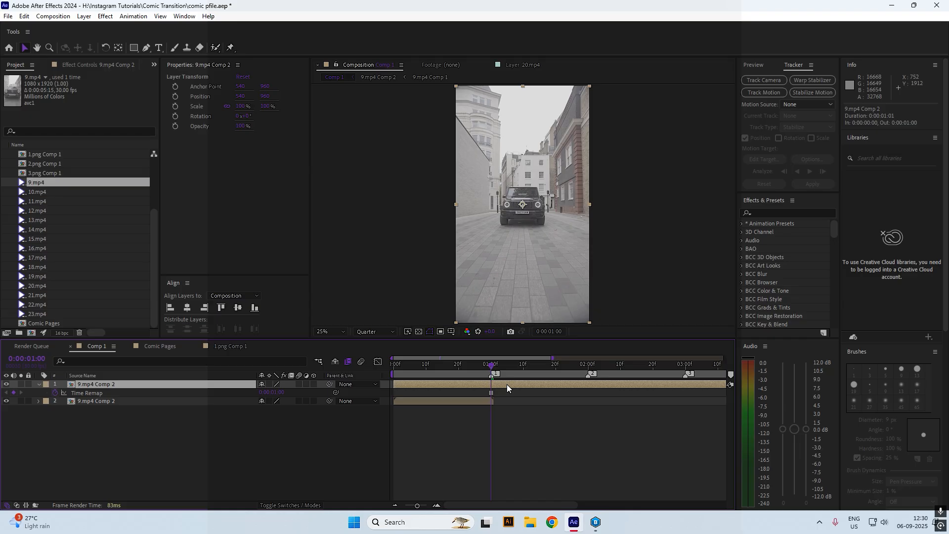
pyautogui.hotkey('ctrl', 'c')
# Paste the frozen frame into 1.png Comp 1, delete it from Comp 1, and scale it to 55%
pyautogui.click(172, 346)
pyautogui.click(227, 345)
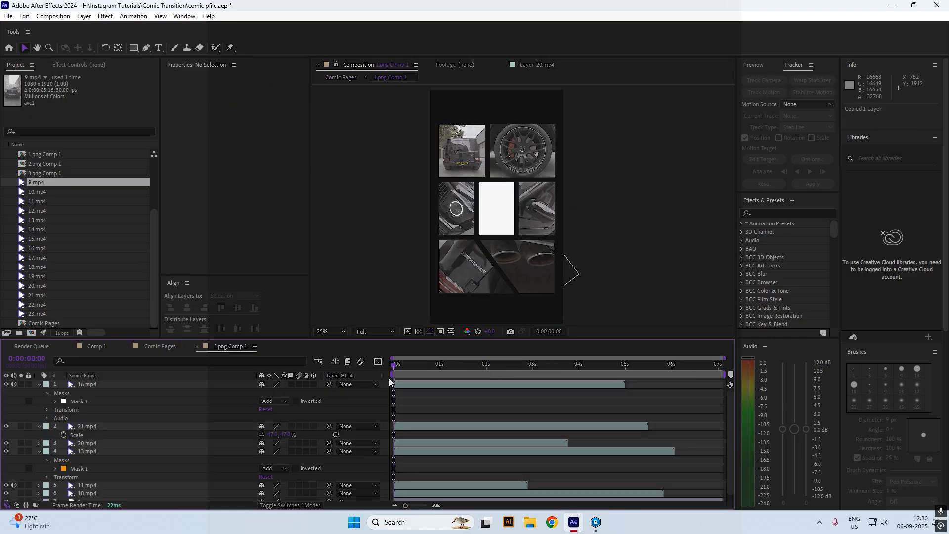
pyautogui.hotkey('ctrl', 'v')
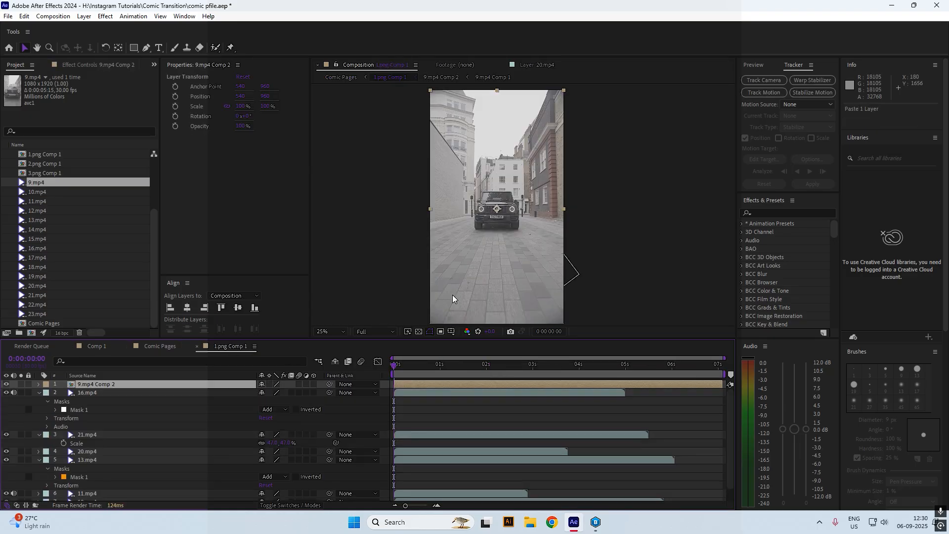
pyautogui.click(340, 77)
pyautogui.click(101, 346)
pyautogui.click(459, 384)
pyautogui.press('Delete')
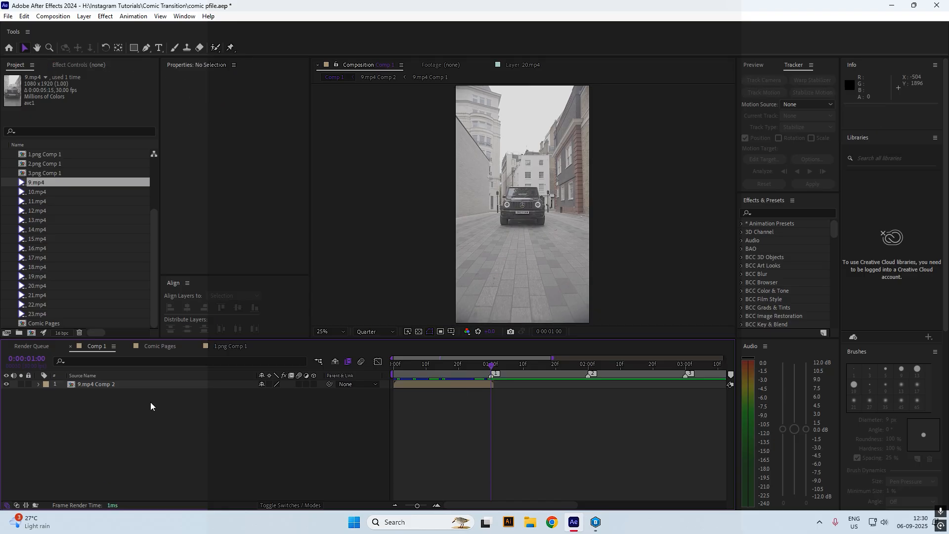
pyautogui.click(230, 346)
pyautogui.moveTo(267, 108); pyautogui.dragTo(294, 109)
pyautogui.scroll(2, 608, 141)
# In Comp 1, show rulers and a grid and add two horizontal guides
pyautogui.click(340, 77)
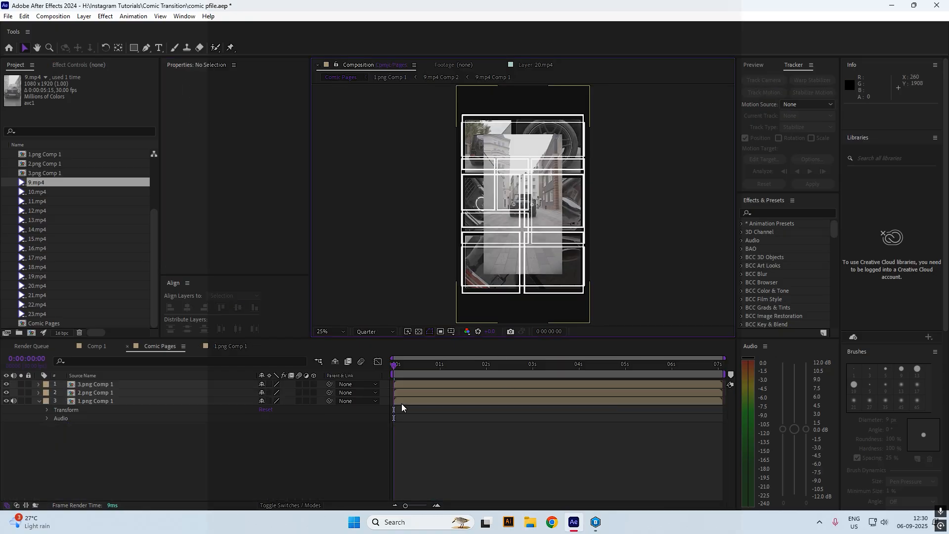
pyautogui.click(97, 346)
pyautogui.click(503, 314)
pyautogui.hotkey('ctrl', 'r')
pyautogui.moveTo(468, 88); pyautogui.dragTo(471, 190)
pyautogui.moveTo(518, 89); pyautogui.dragTo(523, 230)
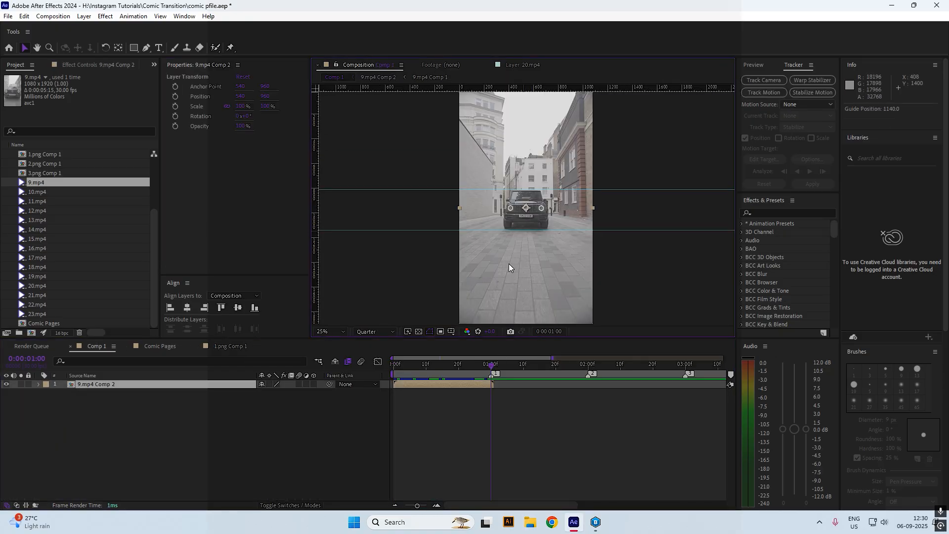
pyautogui.hotkey('ctrl', "'")
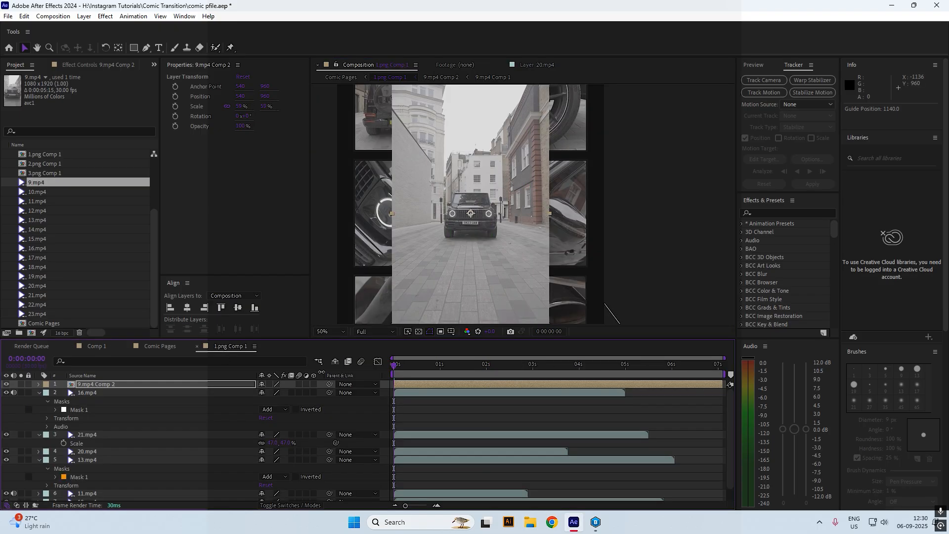
# Add horizontal guides and the Proportional Grid, aligning the guides to the centre panel
pyautogui.moveTo(483, 89); pyautogui.dragTo(475, 271)
pyautogui.click(450, 332)
pyautogui.click(464, 354)
pyautogui.moveTo(486, 193); pyautogui.dragTo(486, 188)
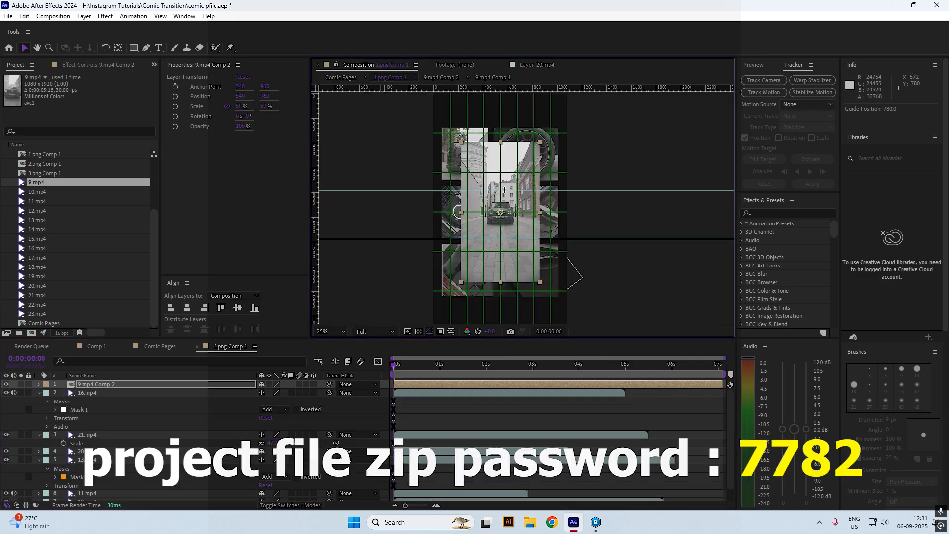
pyautogui.moveTo(504, 239); pyautogui.dragTo(504, 233)
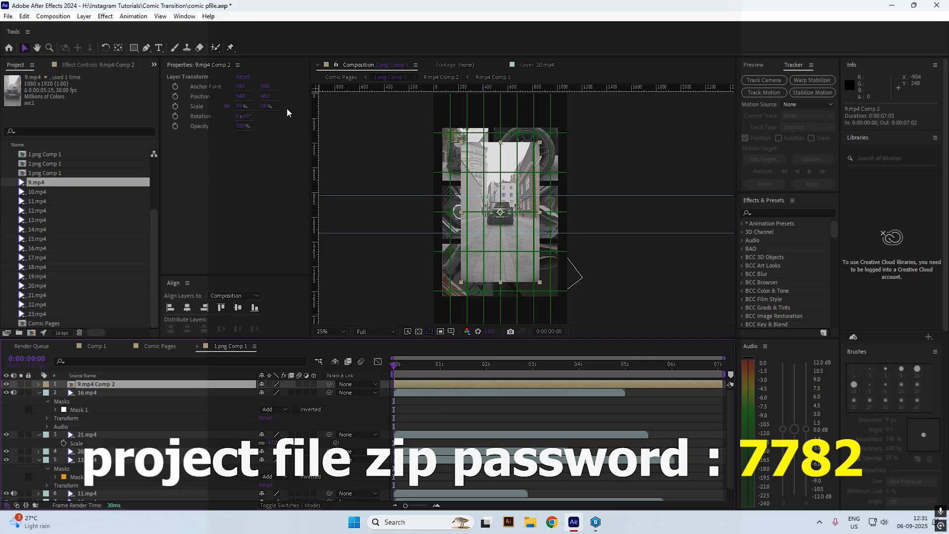
# Raise the frozen frame's scale and drag Mask 1's edges to the centre panel borders
pyautogui.moveTo(265, 106); pyautogui.dragTo(291, 106)
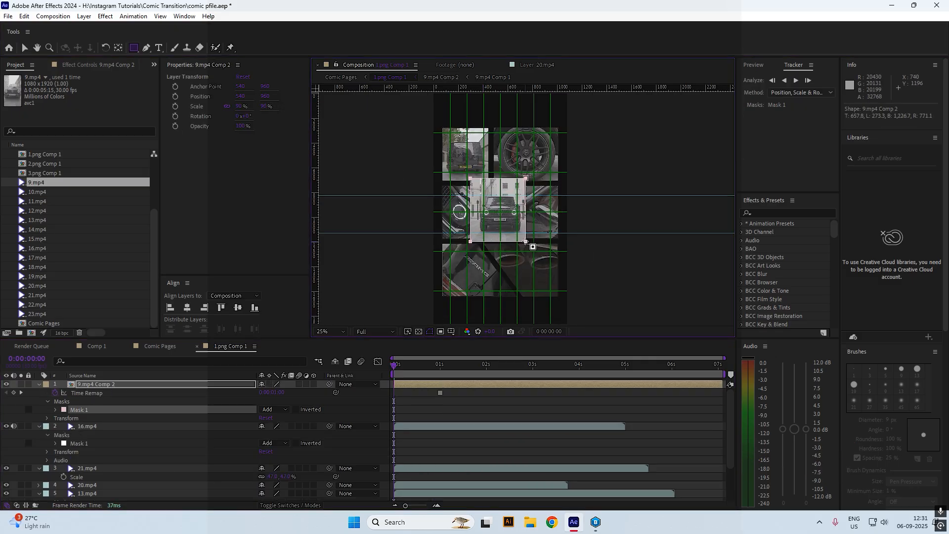
pyautogui.scroll(2, 511, 223)
pyautogui.moveTo(511, 223); pyautogui.dragTo(509, 223)
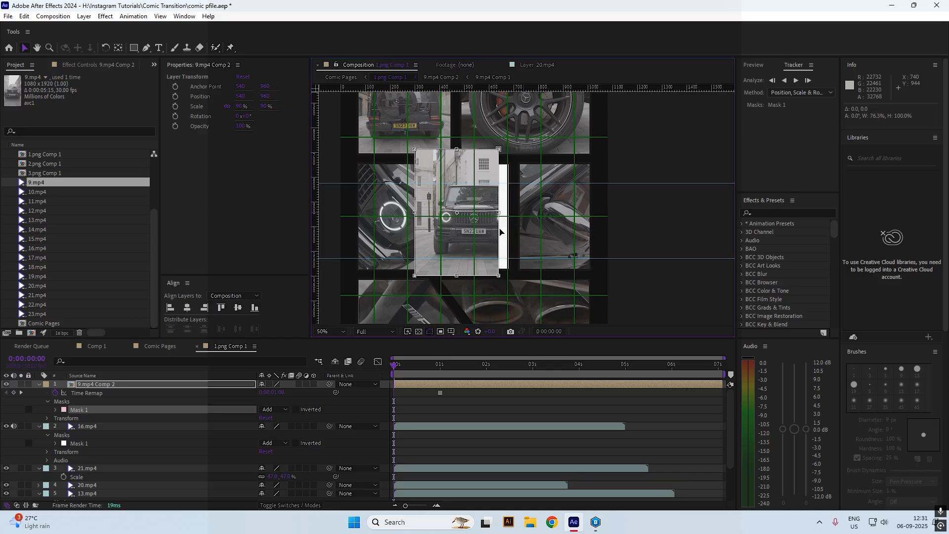
pyautogui.moveTo(415, 212); pyautogui.dragTo(438, 212)
pyautogui.moveTo(473, 275)
pyautogui.mouseDown()
pyautogui.moveTo(472, 257)
pyautogui.moveTo(473, 268)
pyautogui.mouseUp()
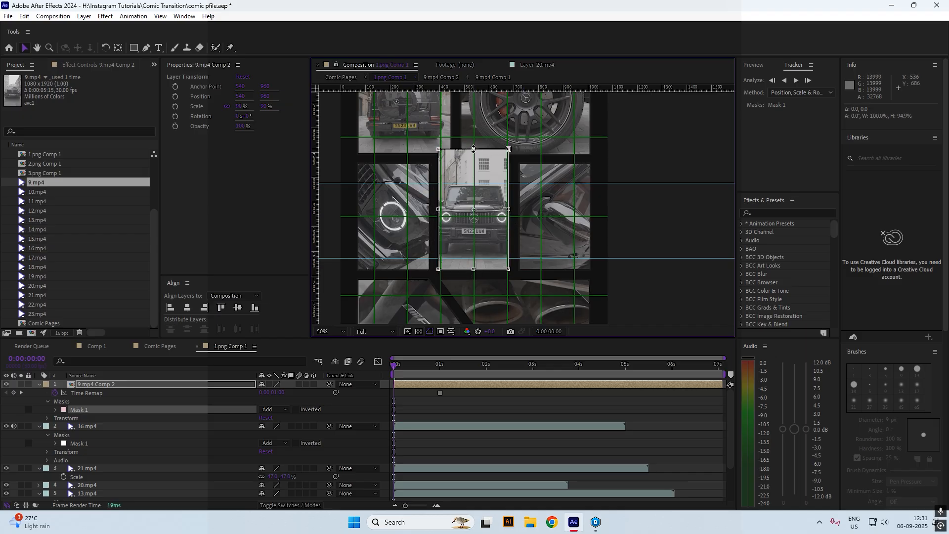
pyautogui.moveTo(473, 149); pyautogui.dragTo(473, 162)
# Zoom in to fine-align the mask's left and right edges with the panel border
pyautogui.press('.')
pyautogui.moveTo(490, 224); pyautogui.dragTo(492, 225)
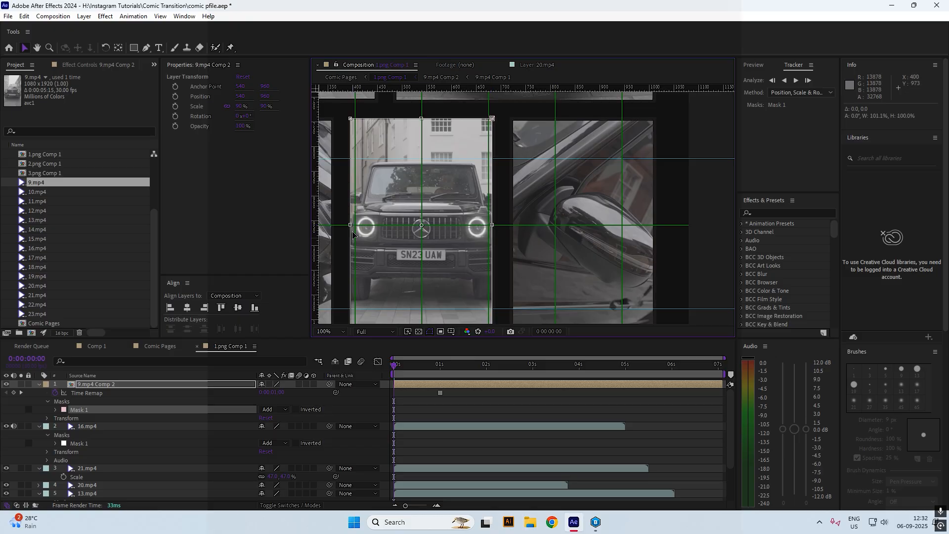
pyautogui.moveTo(350, 224); pyautogui.dragTo(350, 225)
pyautogui.click(440, 346)
pyautogui.scroll(-1, 464, 199)
pyautogui.press(',')
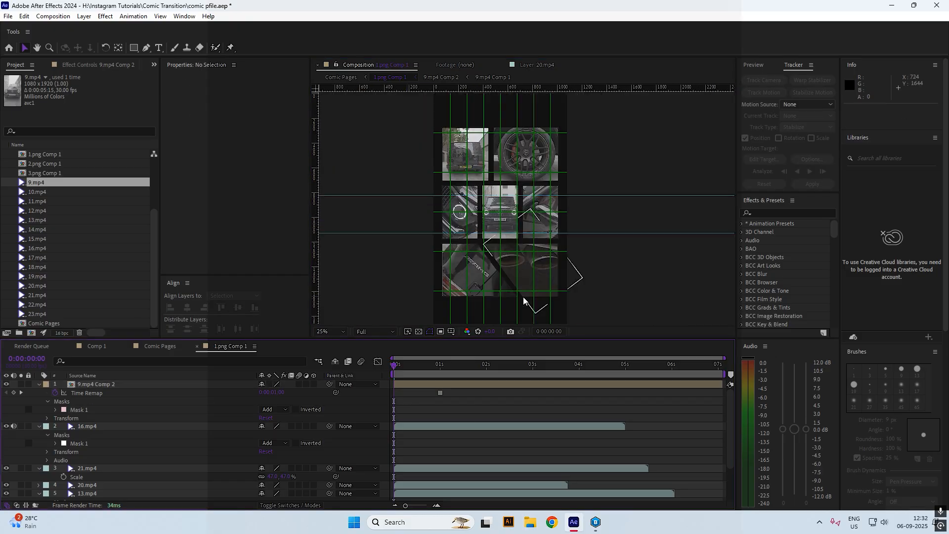
# Turn off the Proportional Grid, hide the rulers and remove both guides
pyautogui.click(451, 332)
pyautogui.click(471, 354)
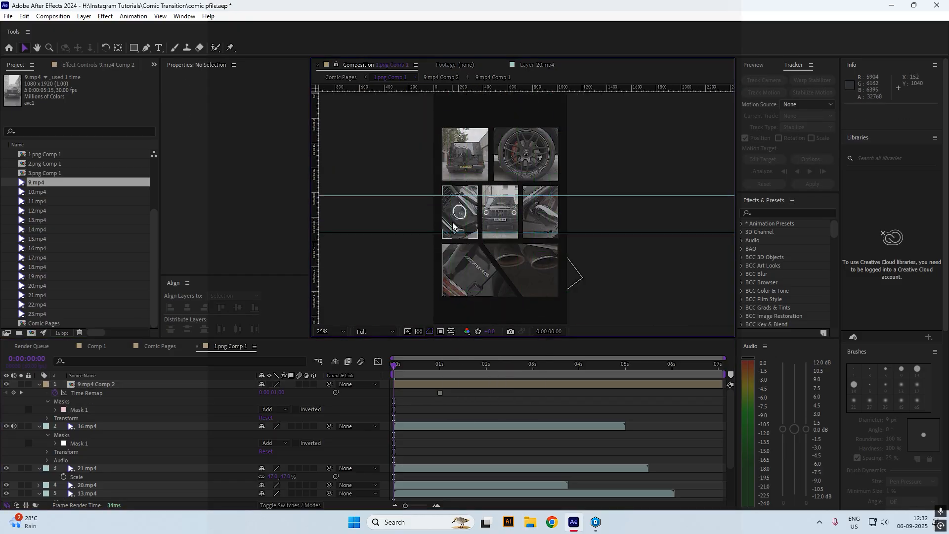
pyautogui.hotkey('ctrl', 'r')
pyautogui.moveTo(447, 192); pyautogui.dragTo(484, 160)
pyautogui.moveTo(523, 229); pyautogui.dragTo(553, 440)
pyautogui.click(552, 441)
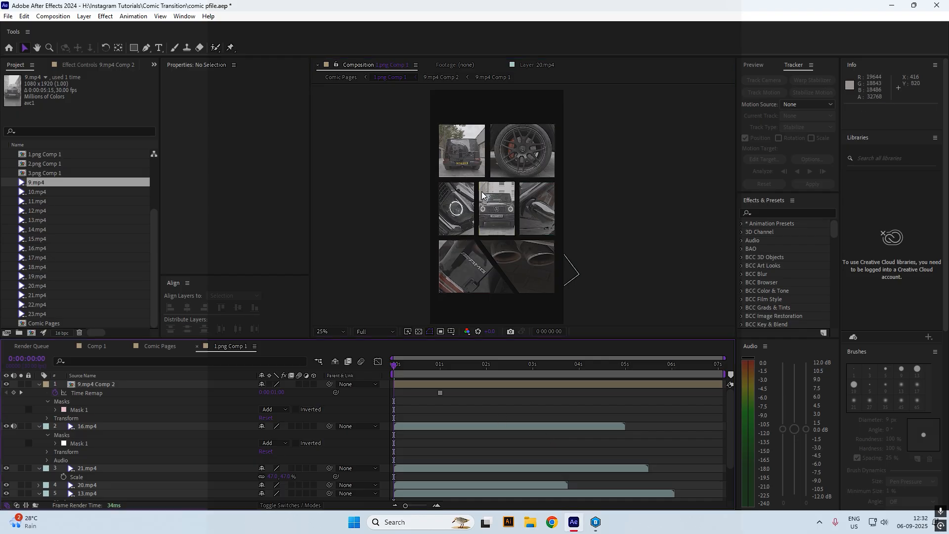
pyautogui.scroll(1, 483, 194)
pyautogui.click(341, 77)
# In Comp 1, remove the guides, hide the rulers and turn off the Proportional Grid
pyautogui.click(97, 345)
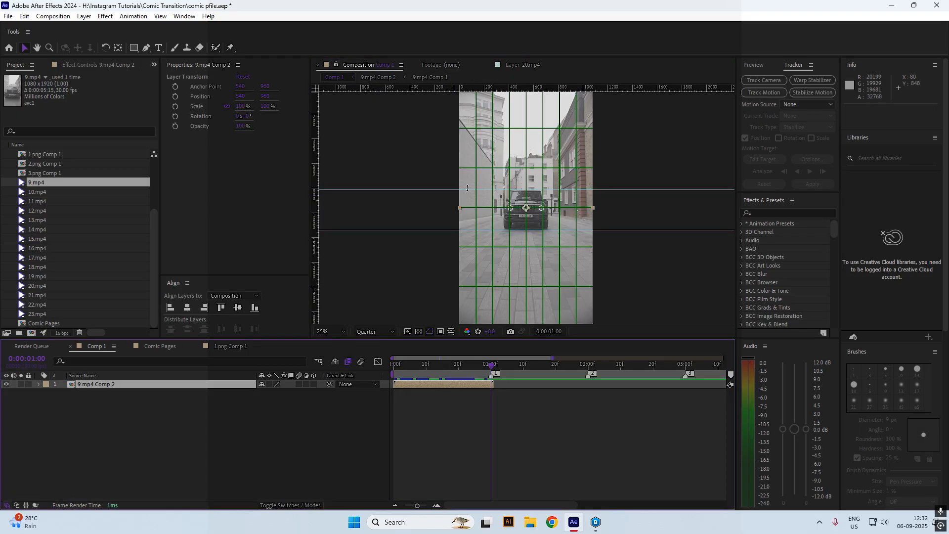
pyautogui.moveTo(434, 190); pyautogui.dragTo(434, 184)
pyautogui.hotkey('ctrl', 'r')
pyautogui.moveTo(413, 227); pyautogui.dragTo(414, 340)
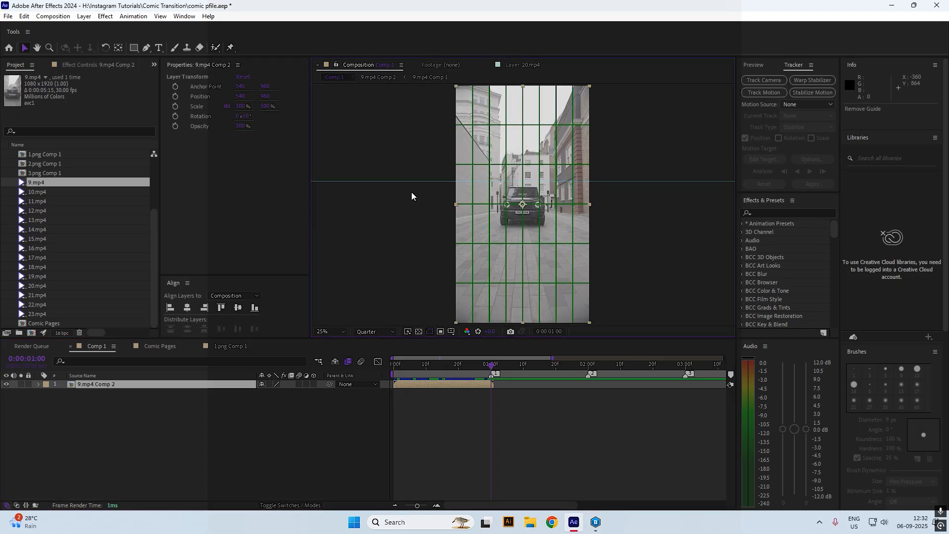
pyautogui.moveTo(413, 181); pyautogui.dragTo(430, 30)
pyautogui.click(429, 331)
pyautogui.click(482, 350)
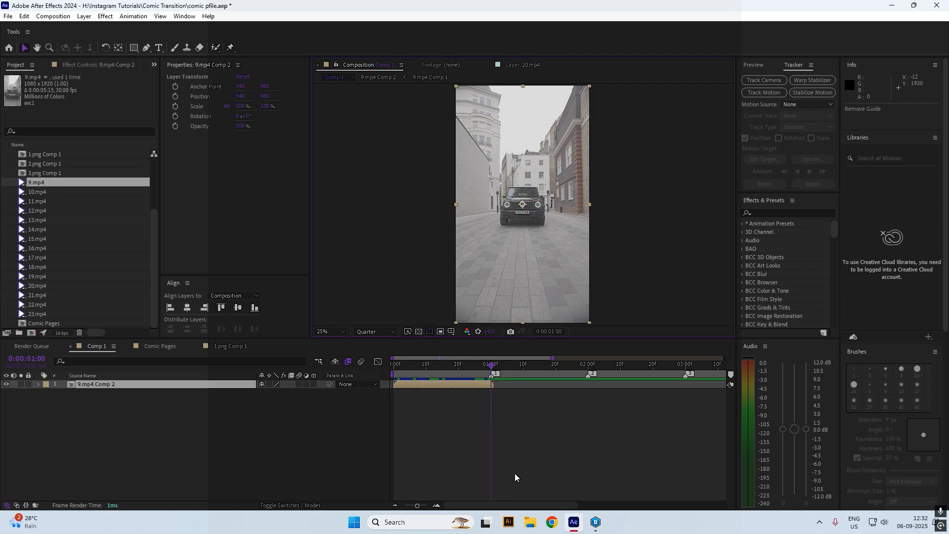
pyautogui.click(514, 475)
# Move through the composition tabs to open 1.png Comp 1 with no layer selected
pyautogui.click(383, 79)
pyautogui.click(446, 77)
pyautogui.click(161, 345)
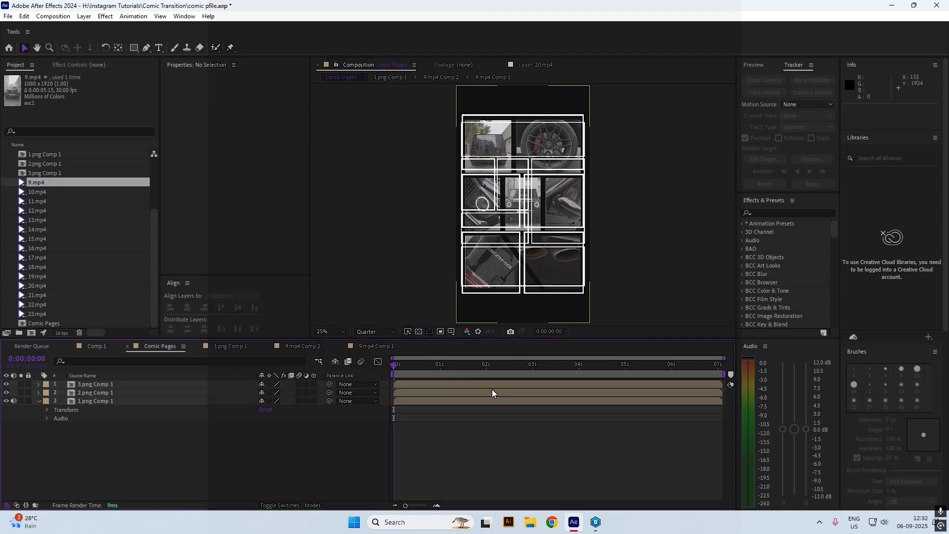
pyautogui.click(229, 347)
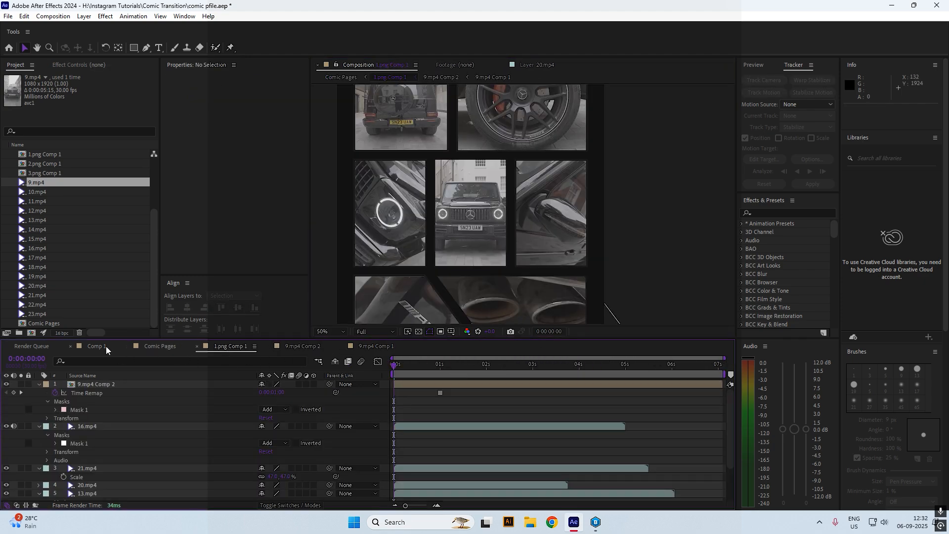
pyautogui.click(467, 217)
pyautogui.click(453, 404)
pyautogui.scroll(-2, 506, 197)
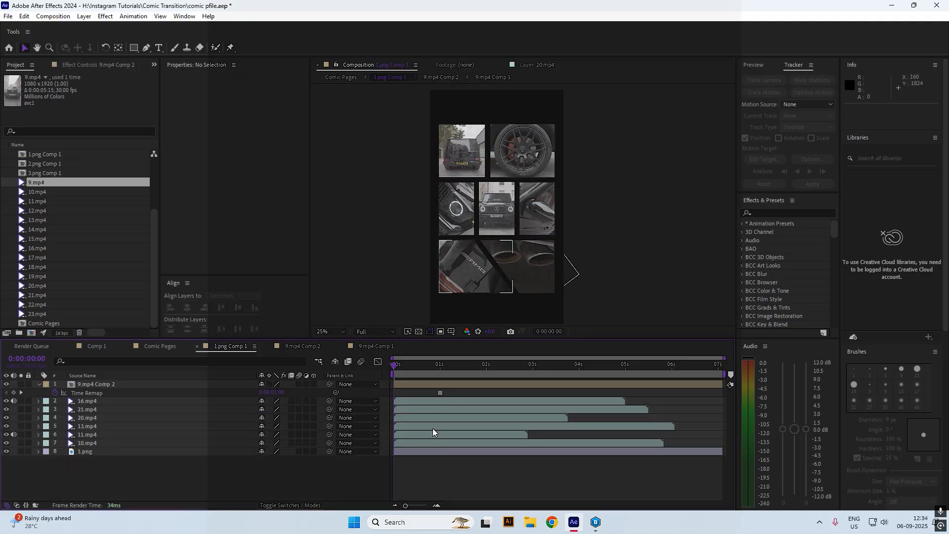
# Enable Time Remapping on video layers 2–7 and collapse their rows
pyautogui.moveTo(435, 444); pyautogui.dragTo(437, 395)
pyautogui.rightClick(434, 401)
pyautogui.moveTo(456, 161)
pyautogui.click(562, 161)
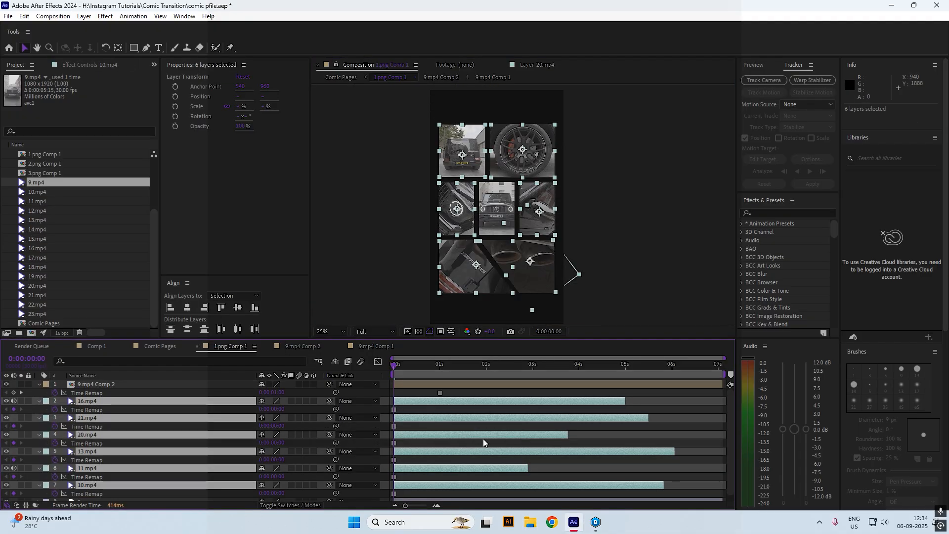
pyautogui.press('u')
pyautogui.click(456, 462)
pyautogui.click(141, 346)
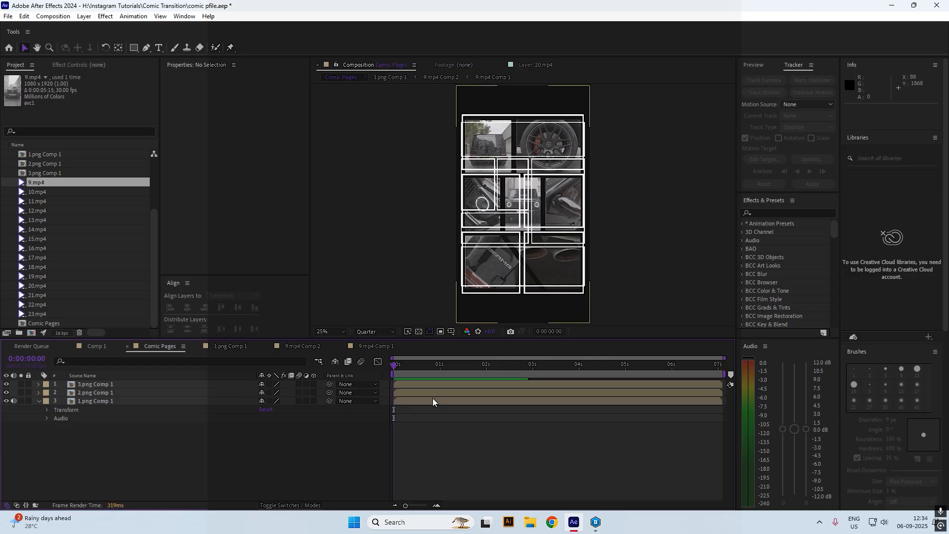
pyautogui.click(407, 401)
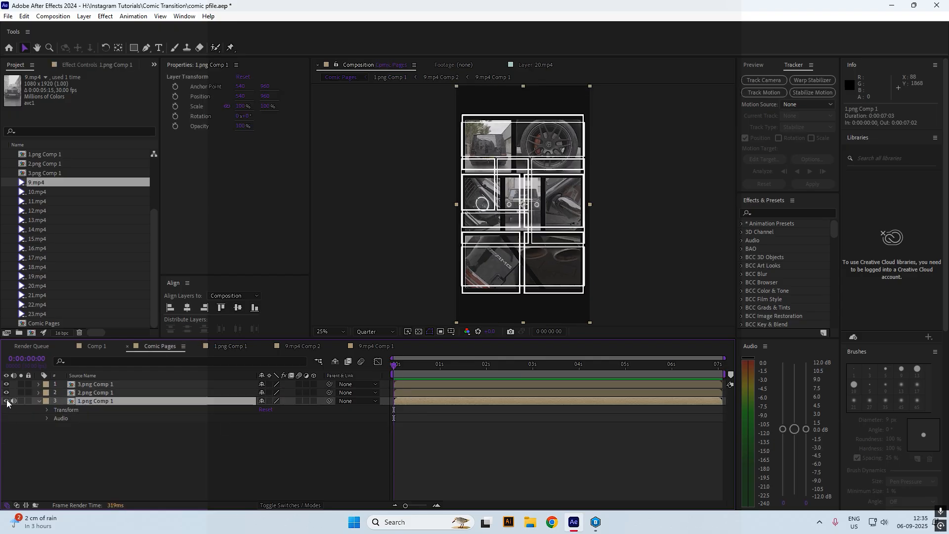
# Open 2.png Comp 1, fit 10.mp4 into its panel and shrink 13.mp4 to 24%
pyautogui.doubleClick(403, 391)
pyautogui.click(79, 212)
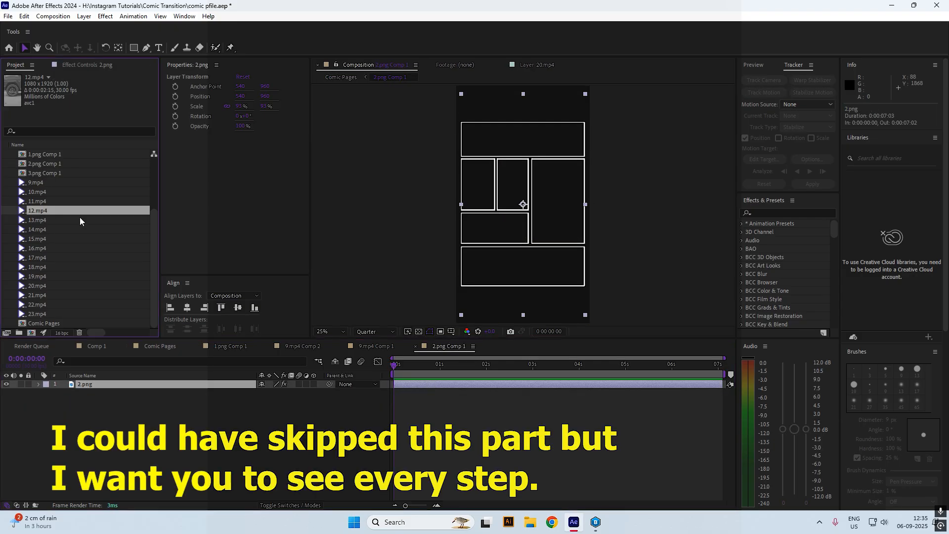
pyautogui.moveTo(44, 192); pyautogui.dragTo(531, 205)
pyautogui.moveTo(266, 107); pyautogui.dragTo(223, 96)
pyautogui.moveTo(44, 220); pyautogui.dragTo(568, 250)
pyautogui.moveTo(265, 106)
pyautogui.mouseDown()
pyautogui.moveTo(216, 97)
pyautogui.moveTo(56, 101)
pyautogui.moveTo(266, 102)
pyautogui.mouseUp()
# Add 16.mp4 scaled to 33% and 22.mp4 rotated -90°
pyautogui.moveTo(37, 248); pyautogui.dragTo(568, 206)
pyautogui.moveTo(240, 106); pyautogui.dragTo(186, 119)
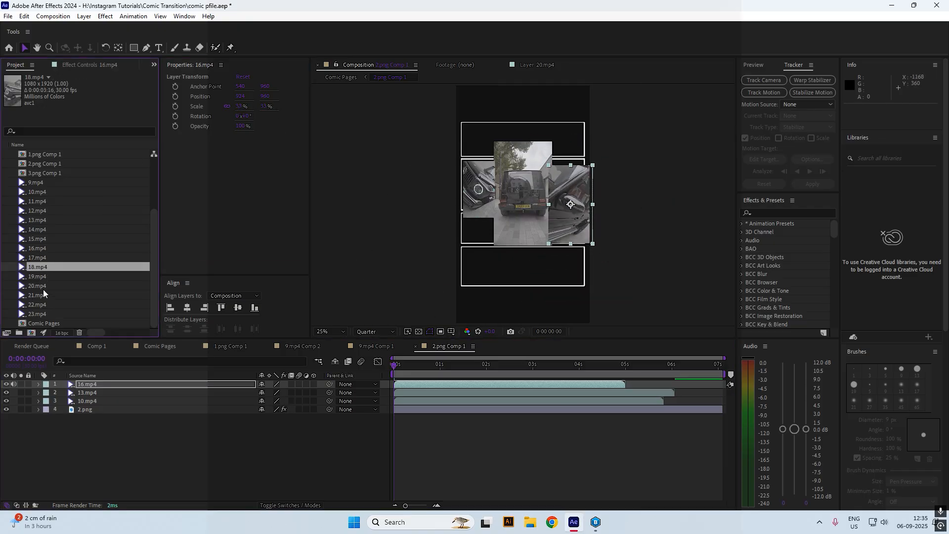
pyautogui.moveTo(37, 304); pyautogui.dragTo(514, 267)
pyautogui.moveTo(246, 116); pyautogui.dragTo(232, 134)
pyautogui.write('-9')
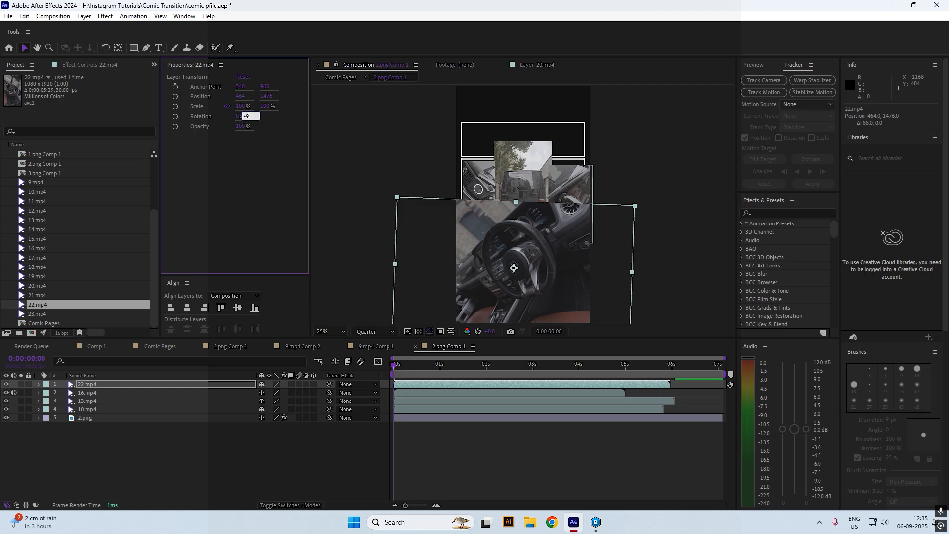
pyautogui.write('0')
pyautogui.press('Return')
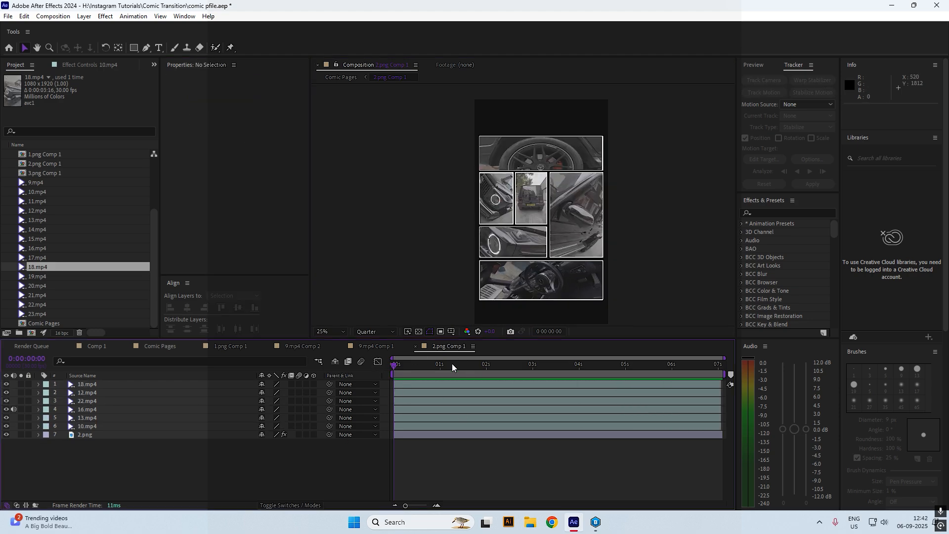
# Enable time remapping on all six clips with Ctrl+Alt+T and collapse the rows
pyautogui.click(410, 421)
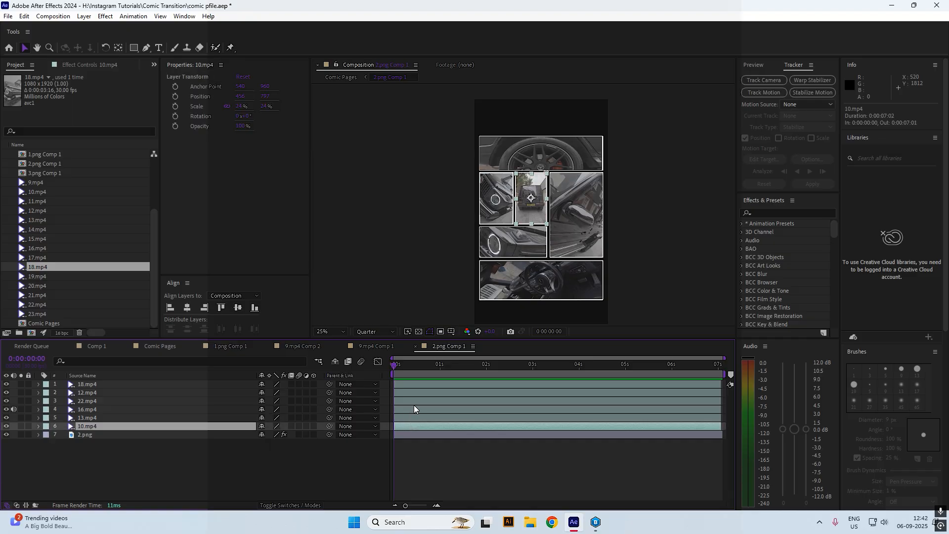
pyautogui.keyDown('shift'); pyautogui.click(413, 384); pyautogui.keyUp('shift')
pyautogui.hotkey('ctrl', 'alt', 't')
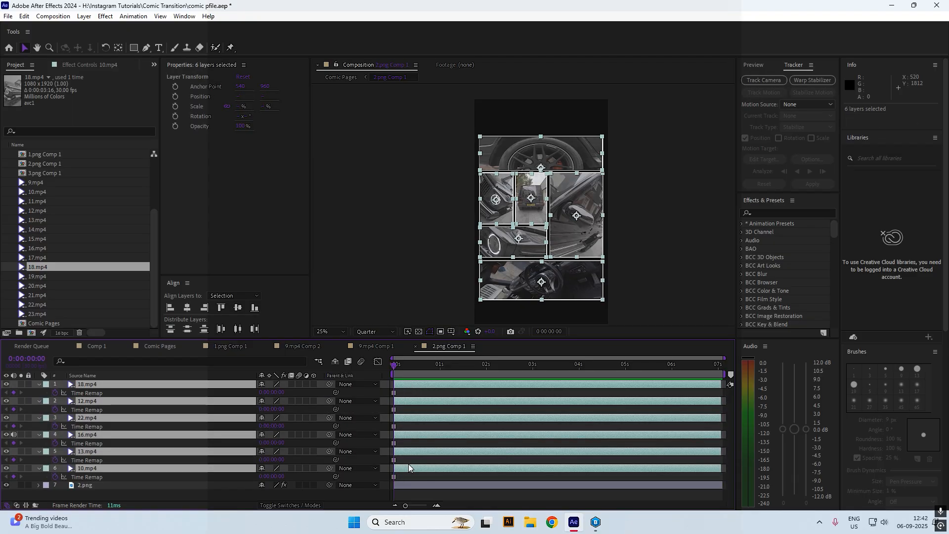
pyautogui.press('u')
pyautogui.click(442, 466)
pyautogui.click(159, 346)
# Open 3.png Comp 1 and add 15.mp4 scaled to 40%, nudged left
pyautogui.doubleClick(80, 418)
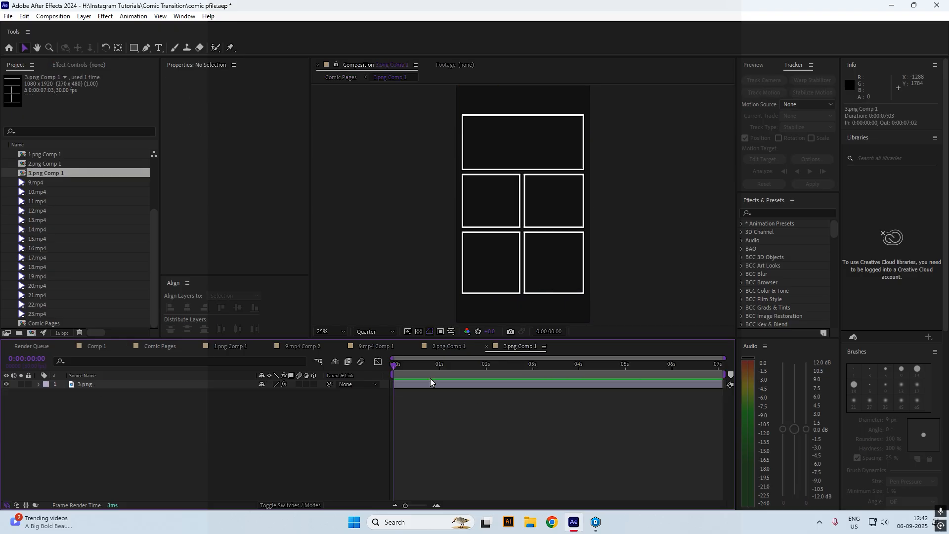
pyautogui.click(430, 382)
pyautogui.moveTo(92, 240); pyautogui.dragTo(493, 204)
pyautogui.moveTo(266, 106); pyautogui.dragTo(234, 97)
pyautogui.scroll(2, 419, 104)
pyautogui.moveTo(269, 107); pyautogui.dragTo(271, 109)
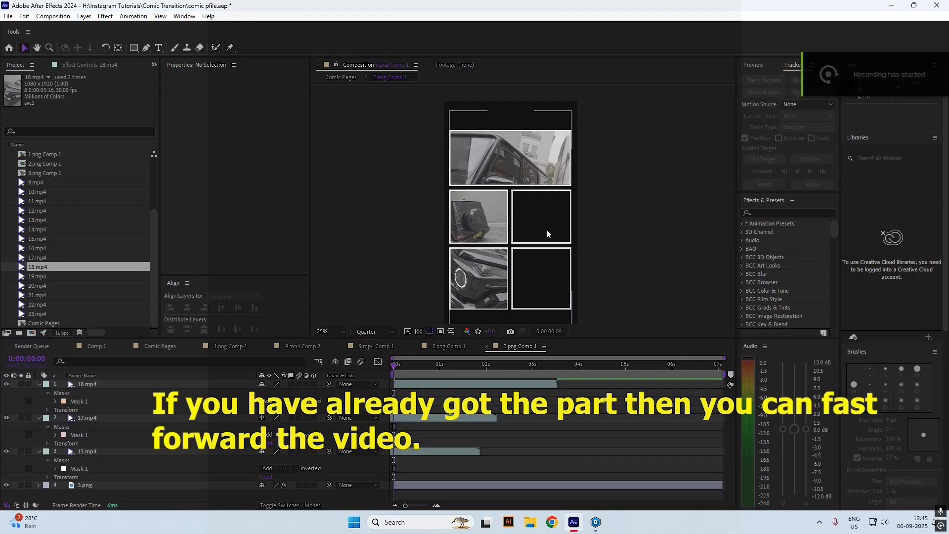
# Add 23.mp4 and scale it into the lower-right panel
pyautogui.click(435, 384)
pyautogui.click(71, 240)
pyautogui.click(55, 220)
pyautogui.click(43, 201)
pyautogui.click(42, 192)
pyautogui.click(43, 314)
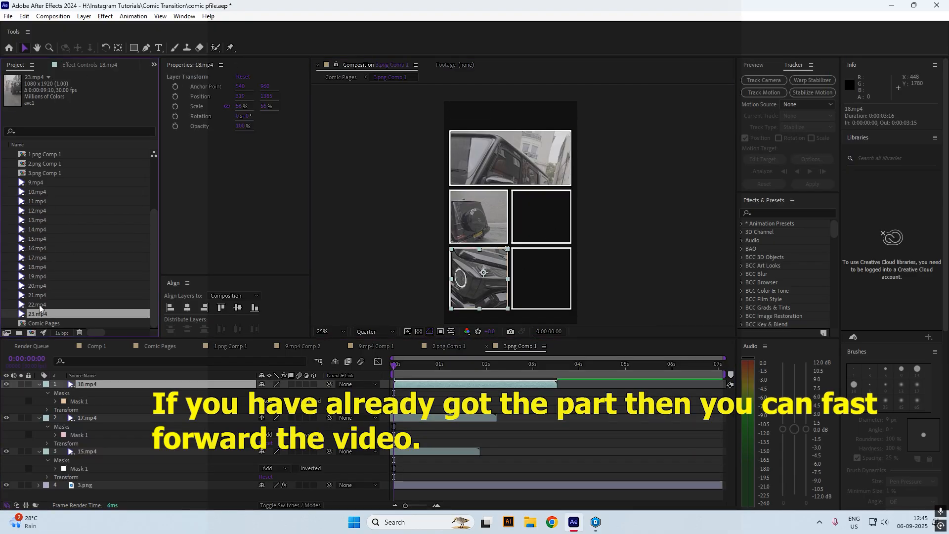
pyautogui.moveTo(39, 312); pyautogui.dragTo(531, 272)
pyautogui.moveTo(267, 106)
pyautogui.mouseDown()
pyautogui.moveTo(241, 106)
pyautogui.moveTo(256, 97)
pyautogui.moveTo(315, 106)
pyautogui.mouseUp()
# Draw a rectangle mask on 23.mp4 and tighten its edges to the lower-right panel
pyautogui.press('q')
pyautogui.moveTo(513, 249)
pyautogui.mouseDown()
pyautogui.moveTo(572, 310)
pyautogui.moveTo(538, 297)
pyautogui.mouseUp()
pyautogui.scroll(2, 531, 306)
pyautogui.scroll(-3, 531, 306)
pyautogui.press('v')
pyautogui.moveTo(595, 238); pyautogui.dragTo(594, 238)
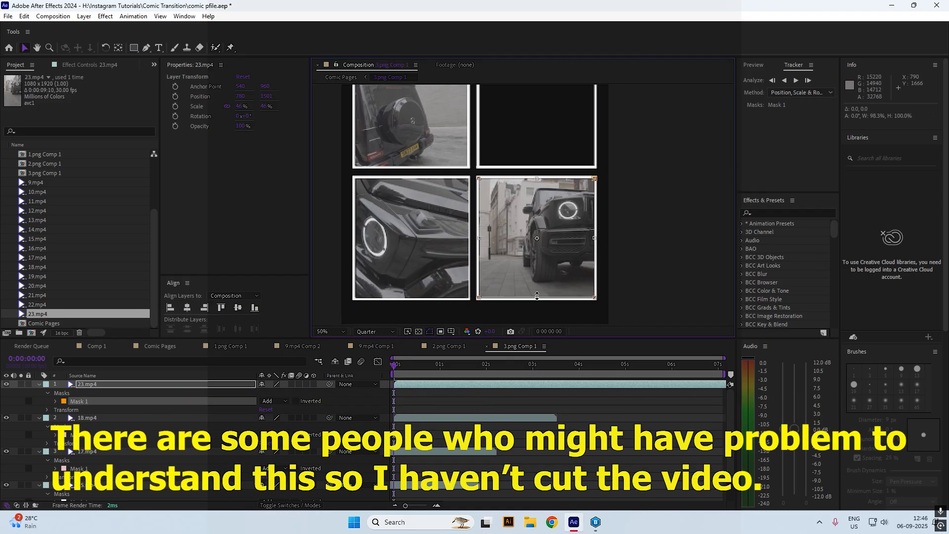
pyautogui.moveTo(537, 295); pyautogui.dragTo(538, 298)
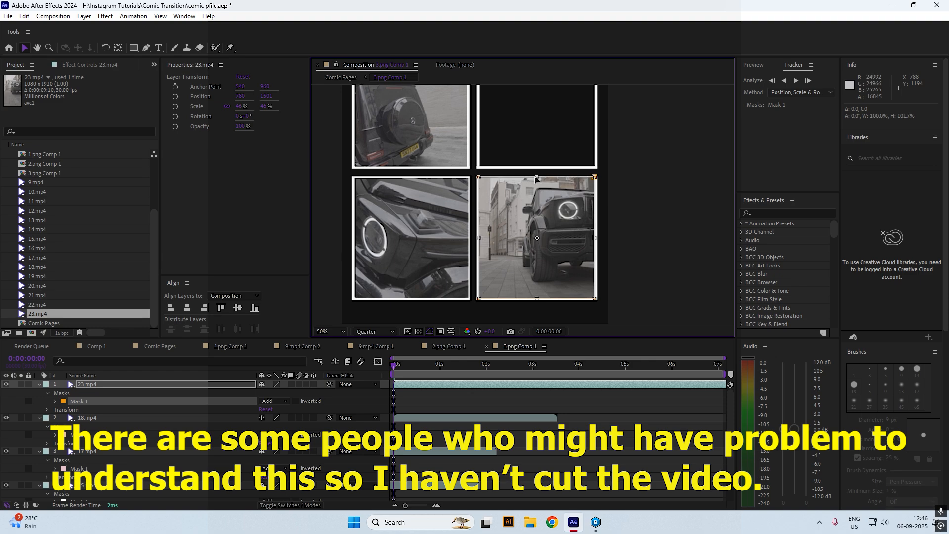
pyautogui.moveTo(537, 179); pyautogui.dragTo(537, 178)
pyautogui.click(488, 407)
# Add the 11.mp4 wheel clip and scale it to about 43%
pyautogui.moveTo(474, 223); pyautogui.dragTo(455, 265)
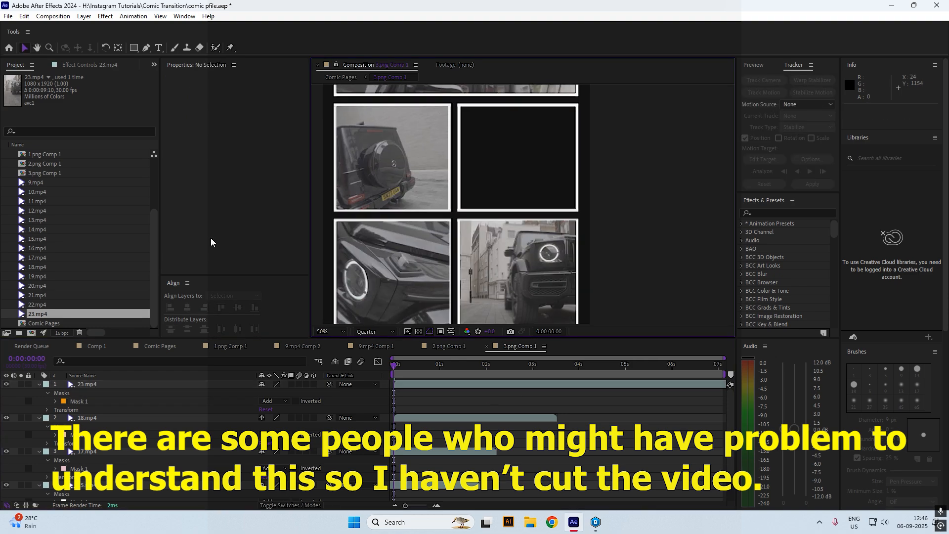
pyautogui.click(41, 202)
pyautogui.click(42, 211)
pyautogui.moveTo(41, 201); pyautogui.dragTo(510, 163)
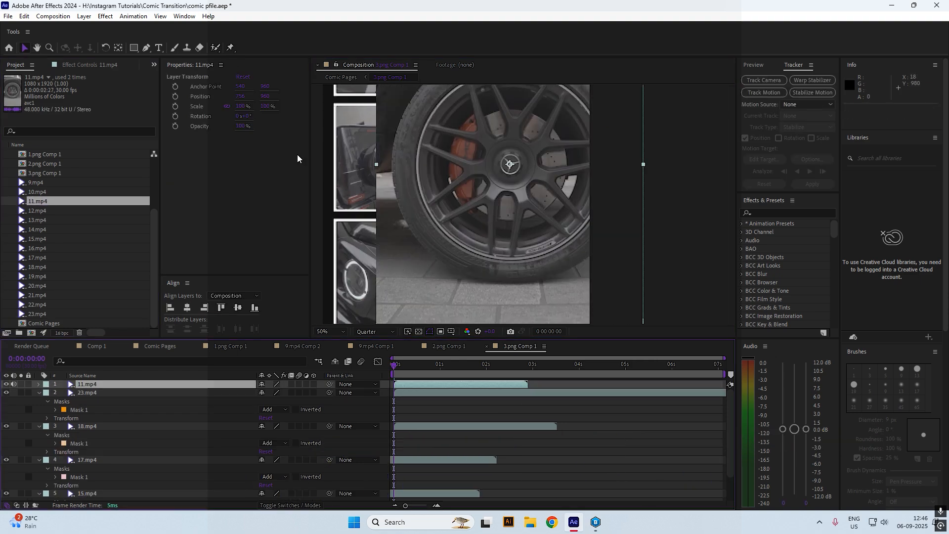
pyautogui.moveTo(268, 106)
pyautogui.mouseDown()
pyautogui.moveTo(240, 113)
pyautogui.moveTo(266, 92)
pyautogui.moveTo(256, 94)
pyautogui.mouseUp()
pyautogui.moveTo(270, 106)
pyautogui.mouseDown()
pyautogui.moveTo(252, 96)
pyautogui.moveTo(268, 106)
pyautogui.mouseUp()
pyautogui.click(134, 48)
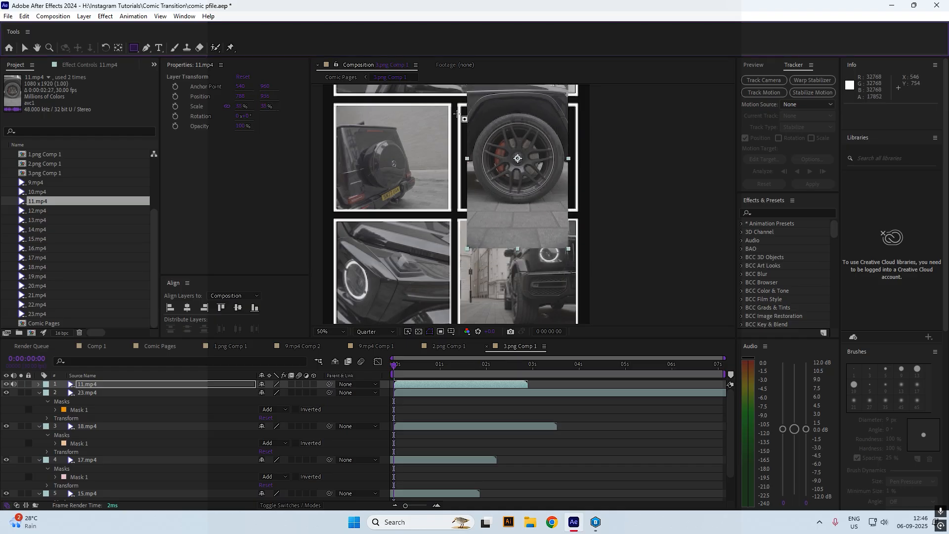
# Mask the wheel clip to the upper-right panel and slide it earlier in time
pyautogui.hotkey('ctrl', 'z')
pyautogui.moveTo(460, 108); pyautogui.dragTo(574, 209)
pyautogui.press('v')
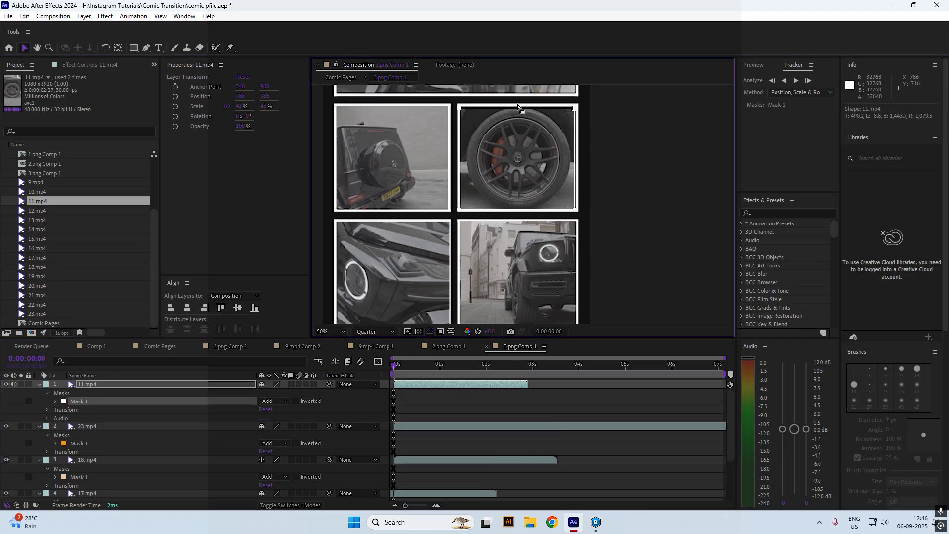
pyautogui.moveTo(454, 384); pyautogui.dragTo(428, 384)
pyautogui.doubleClick(517, 108)
pyautogui.moveTo(517, 109); pyautogui.dragTo(516, 107)
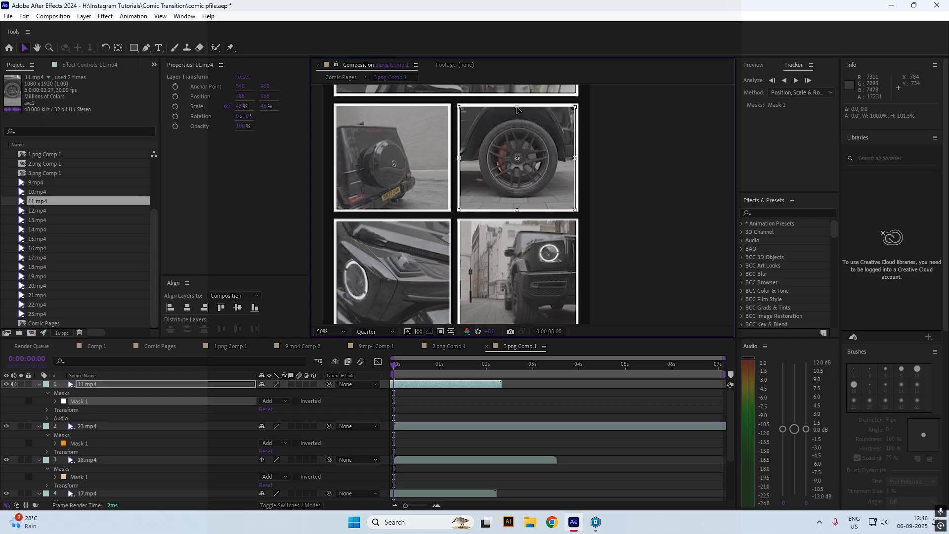
# Enable Time Remapping on all five clips and extend them to the composition end
pyautogui.click(446, 401)
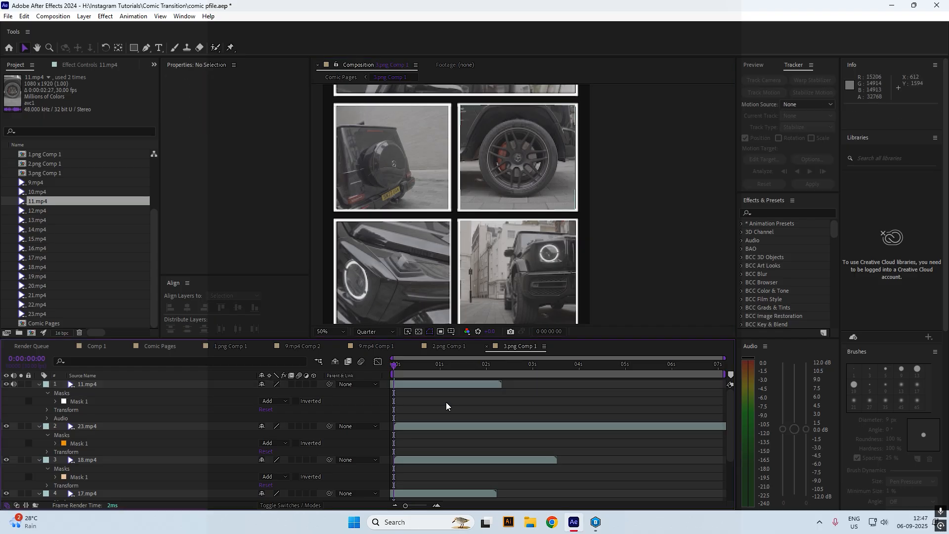
pyautogui.hotkey('ctrl', 'a')
pyautogui.press('u')
pyautogui.rightClick(429, 409)
pyautogui.moveTo(474, 167)
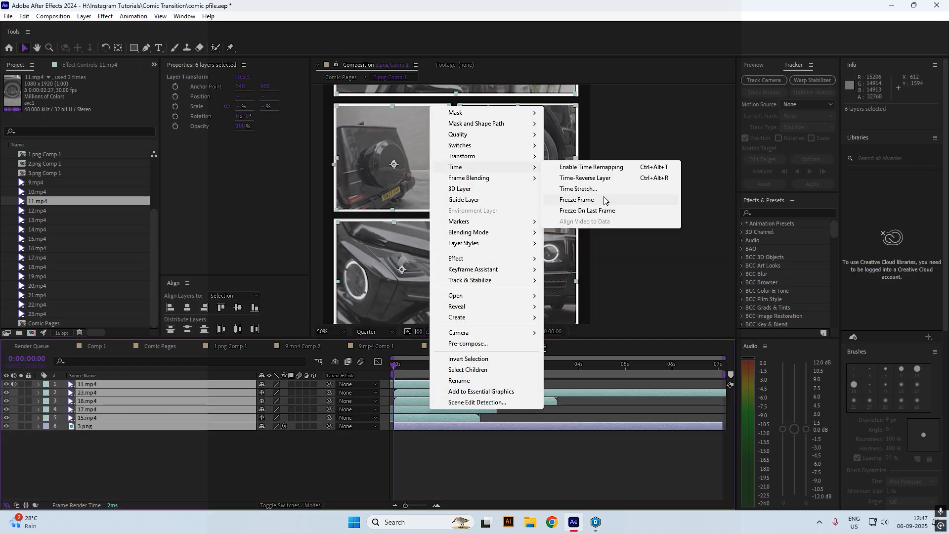
pyautogui.click(573, 166)
pyautogui.moveTo(478, 452); pyautogui.dragTo(725, 451)
# Collapse the layer properties and return the playhead to the start
pyautogui.click(731, 367)
pyautogui.hotkey('ctrl', 'a')
pyautogui.press('u')
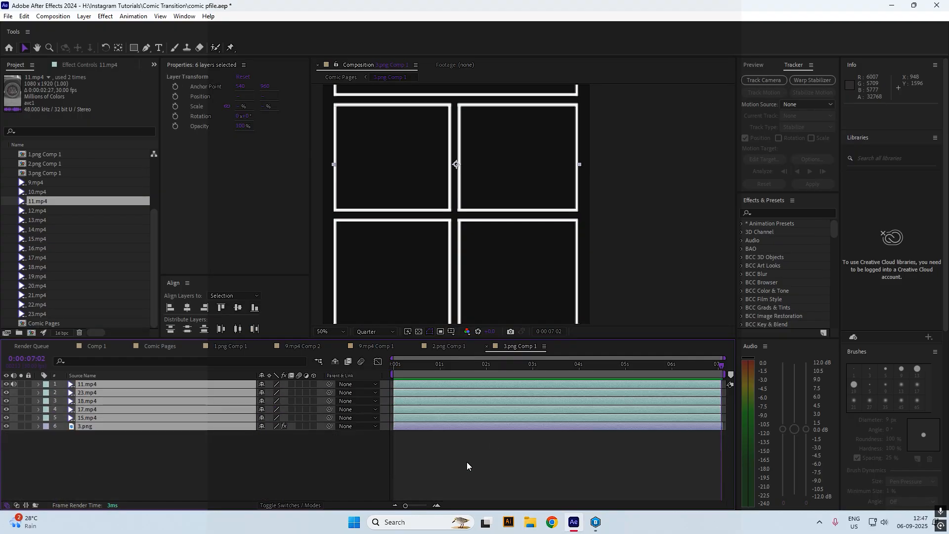
pyautogui.click(467, 462)
pyautogui.click(393, 365)
pyautogui.scroll(-2, 420, 189)
pyautogui.click(159, 346)
# Toggle the 3.png and 2.png page visibility, then select the three page layers
pyautogui.click(7, 384)
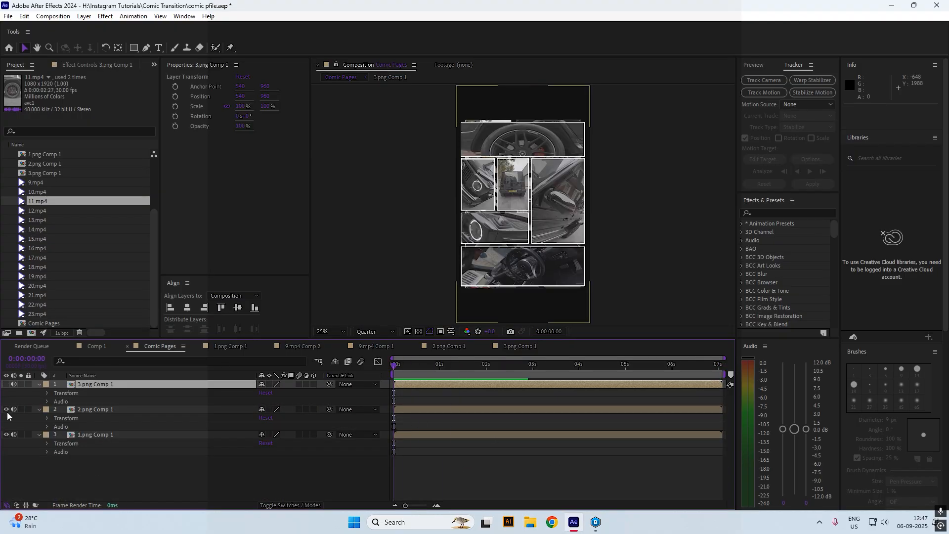
pyautogui.click(6, 409)
pyautogui.click(7, 409)
pyautogui.click(7, 384)
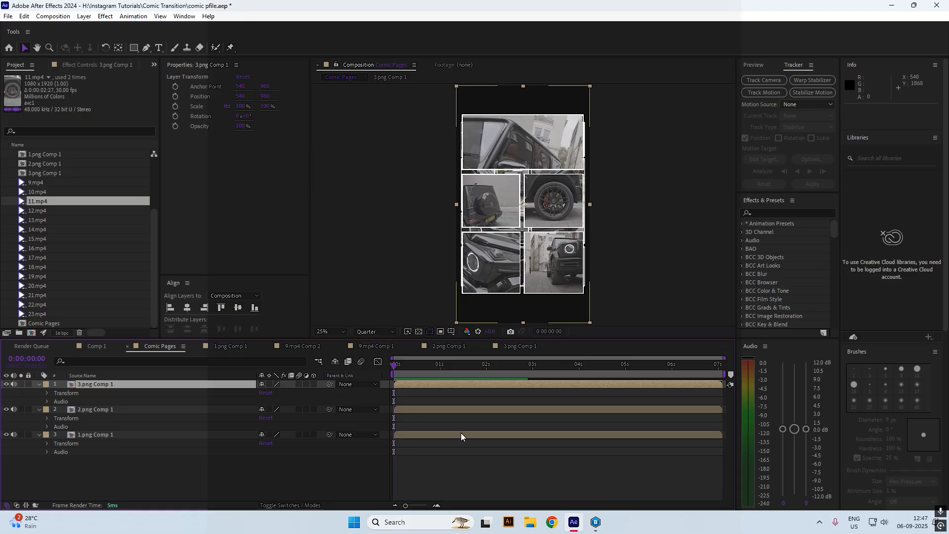
pyautogui.click(459, 434)
pyautogui.click(424, 409)
pyautogui.click(431, 384)
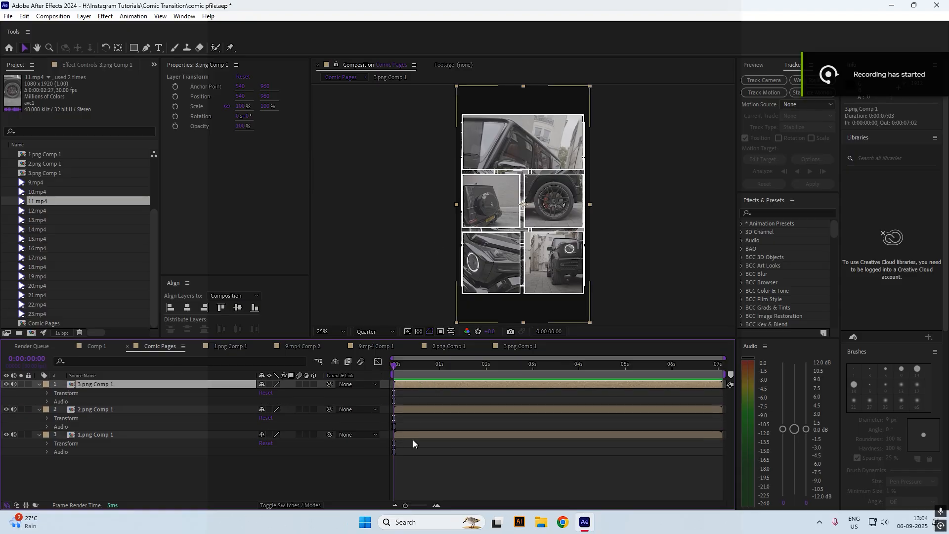
# Copy the three page layers into Comp 1 and make them start at 1 second
pyautogui.hotkey('ctrl', 'a')
pyautogui.hotkey('ctrl', 'c')
pyautogui.click(84, 346)
pyautogui.hotkey('ctrl', 'v')
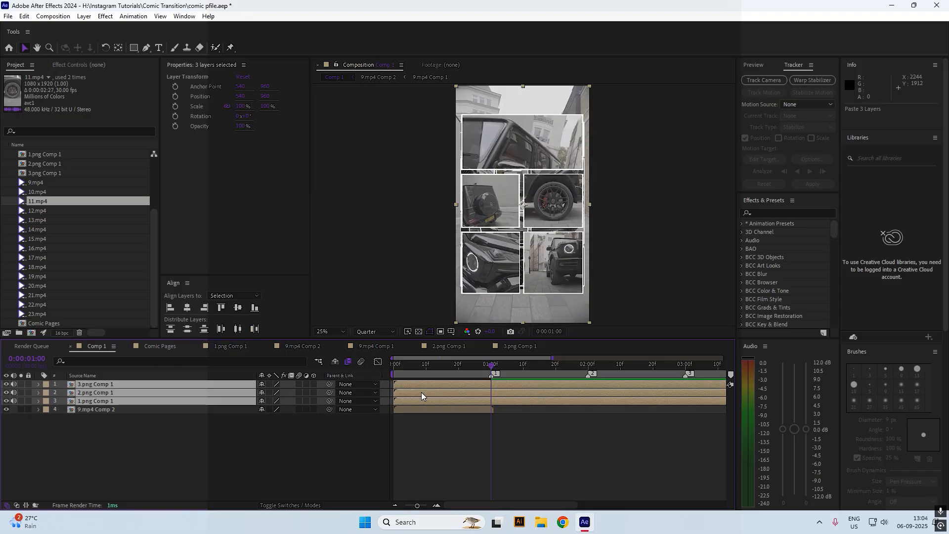
pyautogui.moveTo(421, 393); pyautogui.dragTo(517, 393)
pyautogui.click(513, 414)
pyautogui.click(510, 401)
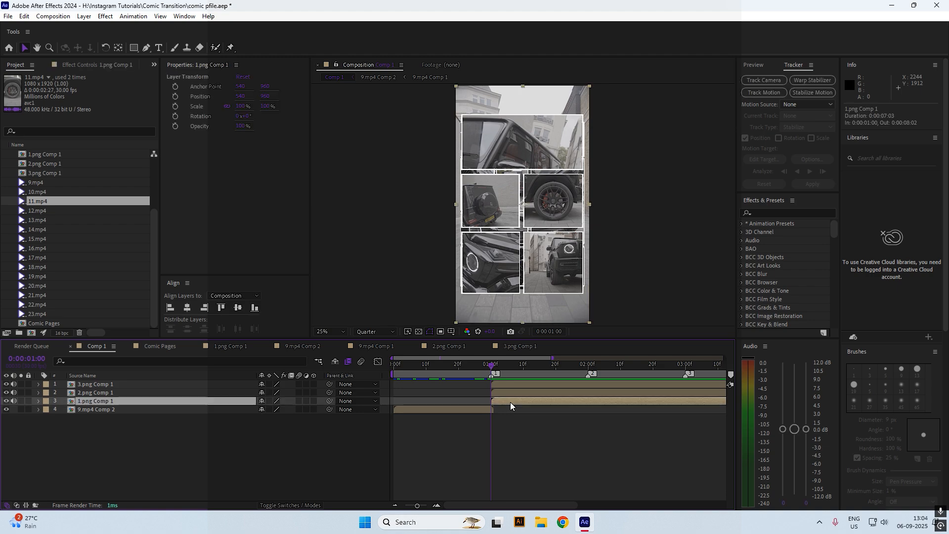
pyautogui.click(491, 410)
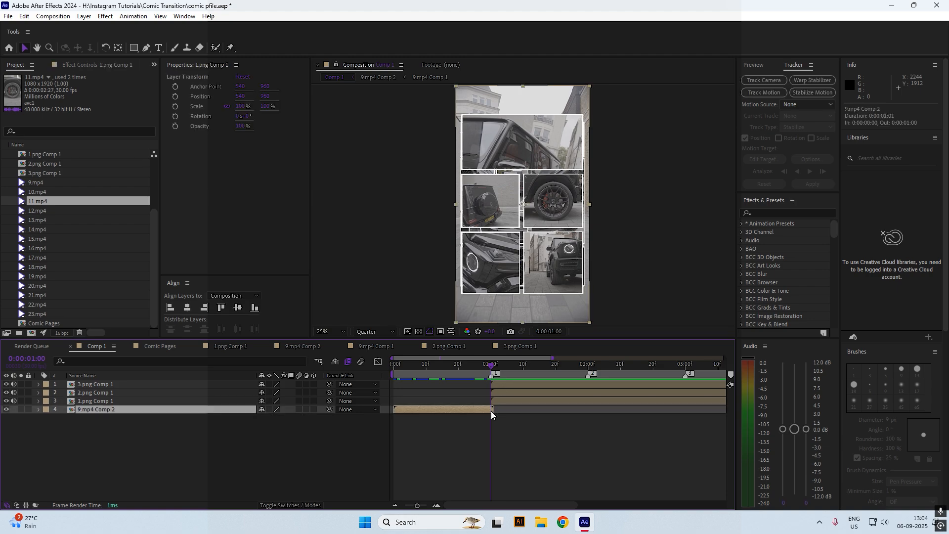
pyautogui.click(524, 415)
# Add a new camera layer to Comp 1 with the default camera settings
pyautogui.rightClick(366, 451)
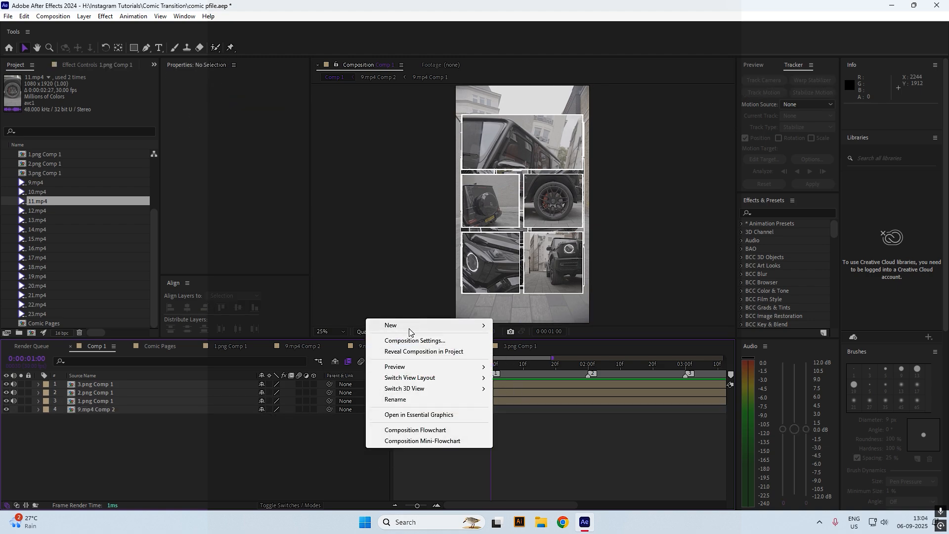
pyautogui.moveTo(408, 328)
pyautogui.click(521, 373)
pyautogui.press('Return')
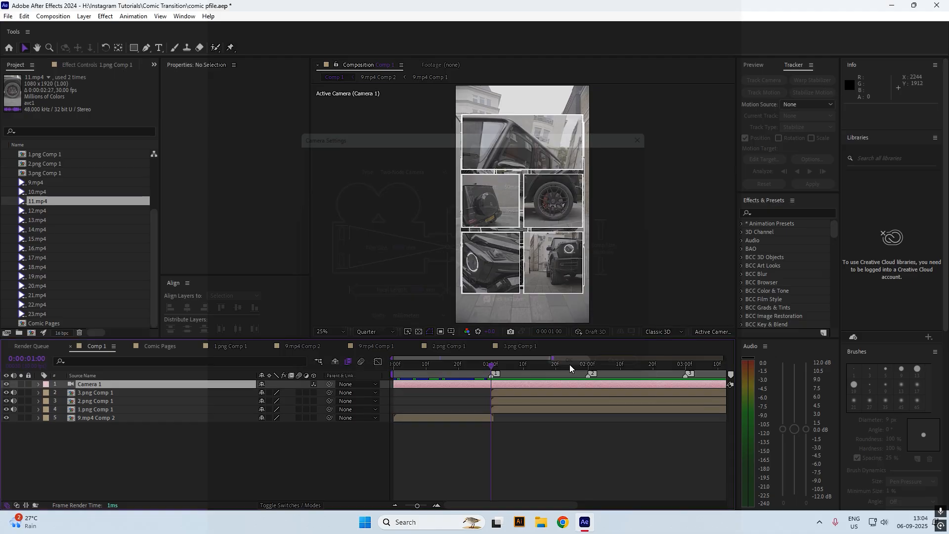
# Make 3.png and 2.png Comp 1 3D, and move 3.png Comp 1 right to X 1576
pyautogui.click(519, 396)
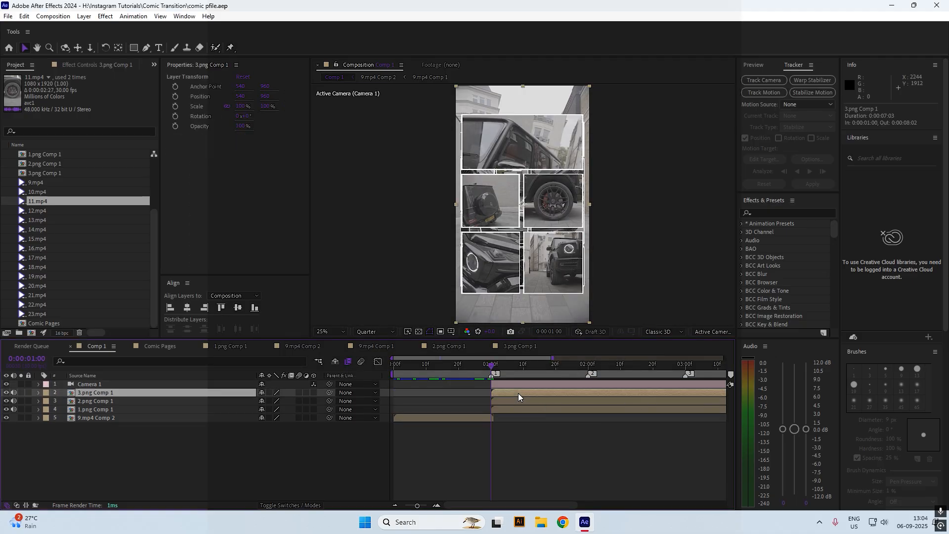
pyautogui.moveTo(312, 394); pyautogui.dragTo(313, 407)
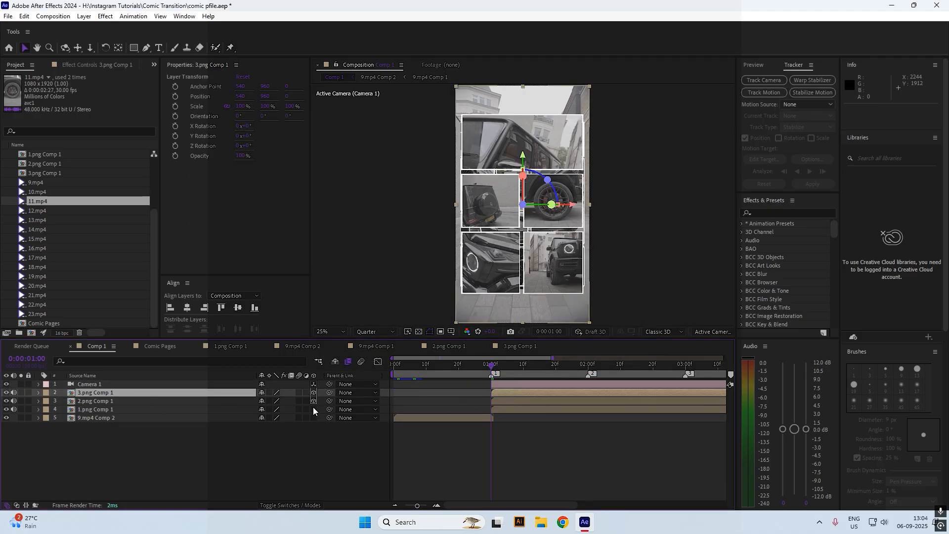
pyautogui.moveTo(572, 208); pyautogui.dragTo(697, 214)
pyautogui.hotkey('ctrl', 'z')
pyautogui.moveTo(572, 207); pyautogui.dragTo(702, 209)
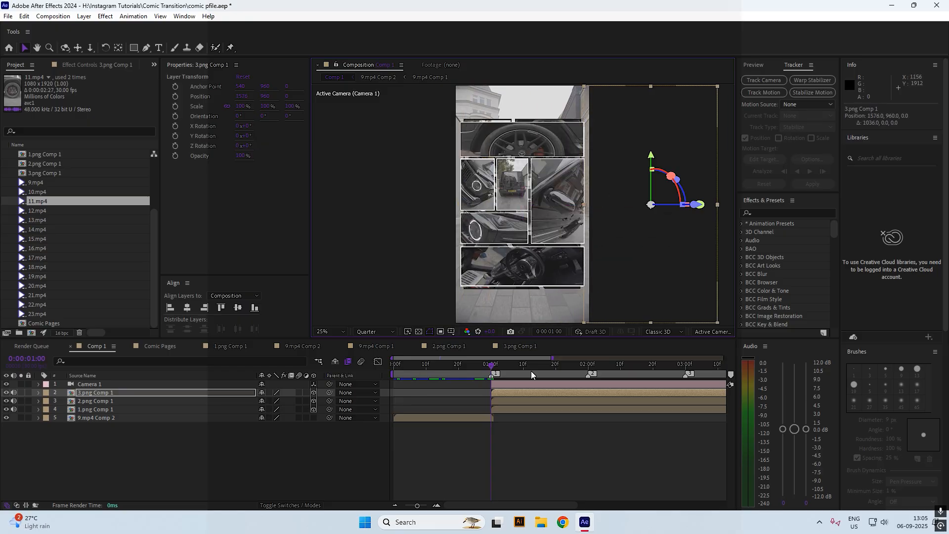
# Move 2.png Comp 1 left of the centre page, then duplicate that layer
pyautogui.click(499, 402)
pyautogui.moveTo(567, 209); pyautogui.dragTo(443, 207)
pyautogui.click(506, 410)
pyautogui.click(501, 438)
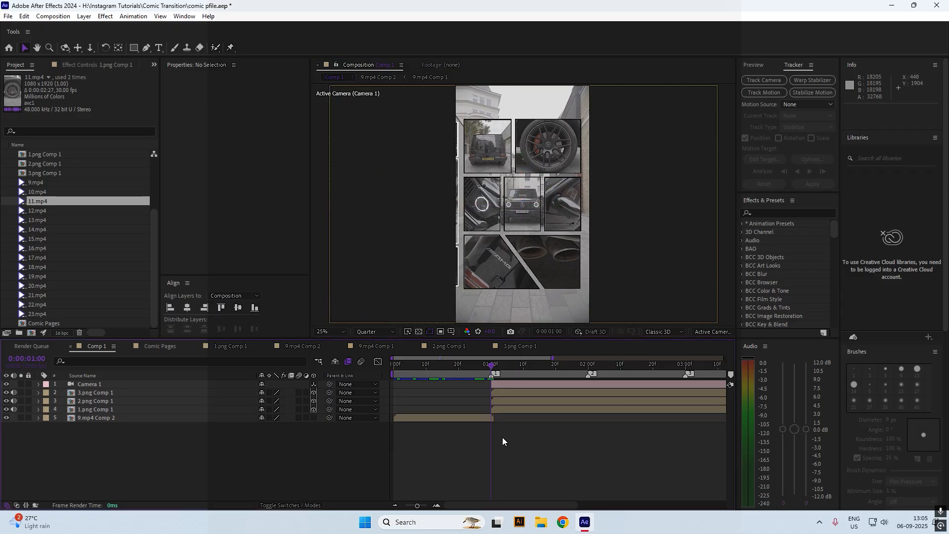
pyautogui.click(497, 402)
pyautogui.hotkey('ctrl', 'd')
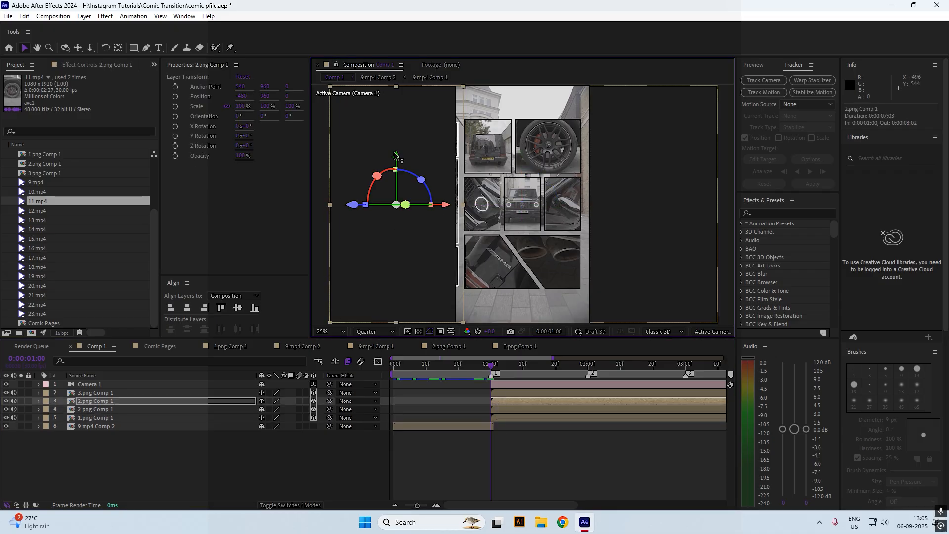
# Place the duplicate 2.png page above centre, at Y -420 and X 560
pyautogui.moveTo(396, 155); pyautogui.dragTo(411, 121)
pyautogui.moveTo(459, 172); pyautogui.dragTo(586, 182)
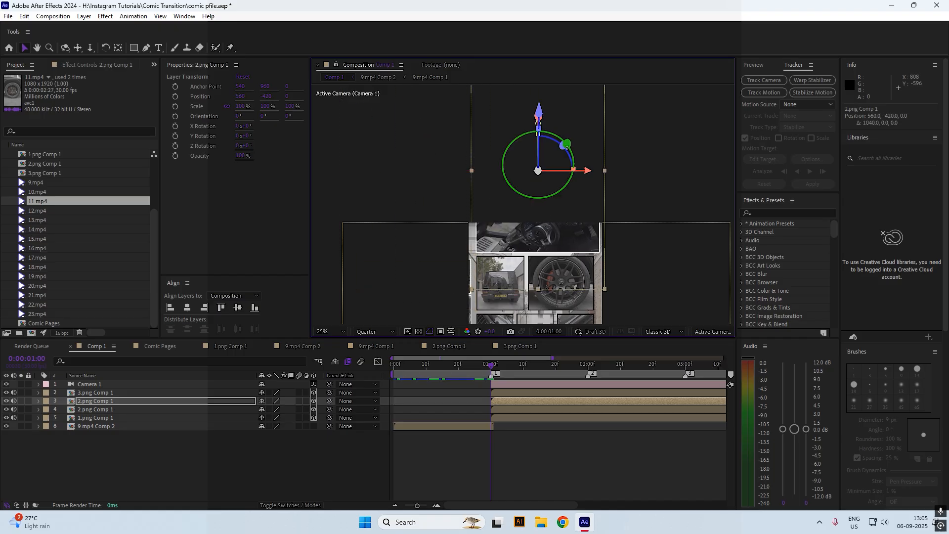
pyautogui.moveTo(268, 97); pyautogui.dragTo(262, 96)
pyautogui.moveTo(511, 264); pyautogui.dragTo(492, 106)
# Duplicate 3.png Comp 1 and move the copy below centre to X 548, Y 2416
pyautogui.click(107, 393)
pyautogui.hotkey('ctrl', 'd')
pyautogui.moveTo(646, 138); pyautogui.dragTo(646, 290)
pyautogui.moveTo(647, 291); pyautogui.dragTo(651, 208)
pyautogui.moveTo(694, 255); pyautogui.dragTo(567, 255)
pyautogui.moveTo(519, 204); pyautogui.dragTo(519, 231)
pyautogui.moveTo(524, 103); pyautogui.dragTo(513, 225)
# Check the 9.mp4 Comp 2 and 3.png Comp 1 compositions, then duplicate 1.png Comp 1 in Comp 1
pyautogui.click(99, 410)
pyautogui.click(96, 426)
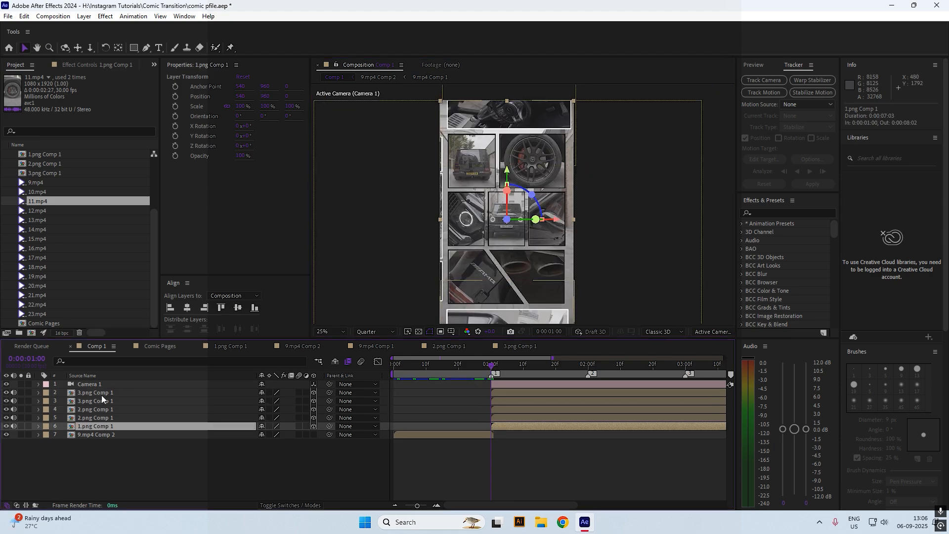
pyautogui.click(230, 346)
pyautogui.click(303, 346)
pyautogui.click(519, 346)
pyautogui.click(97, 346)
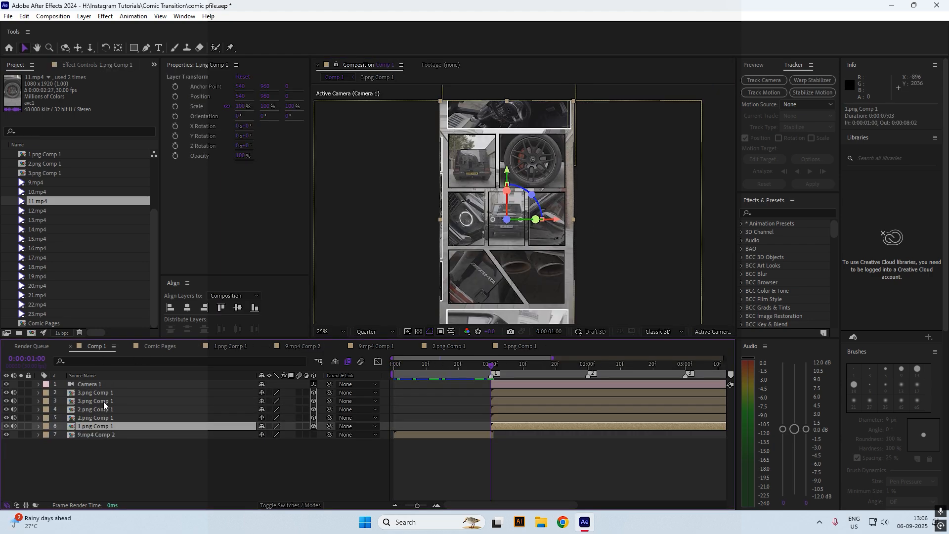
pyautogui.hotkey('ctrl', 'd')
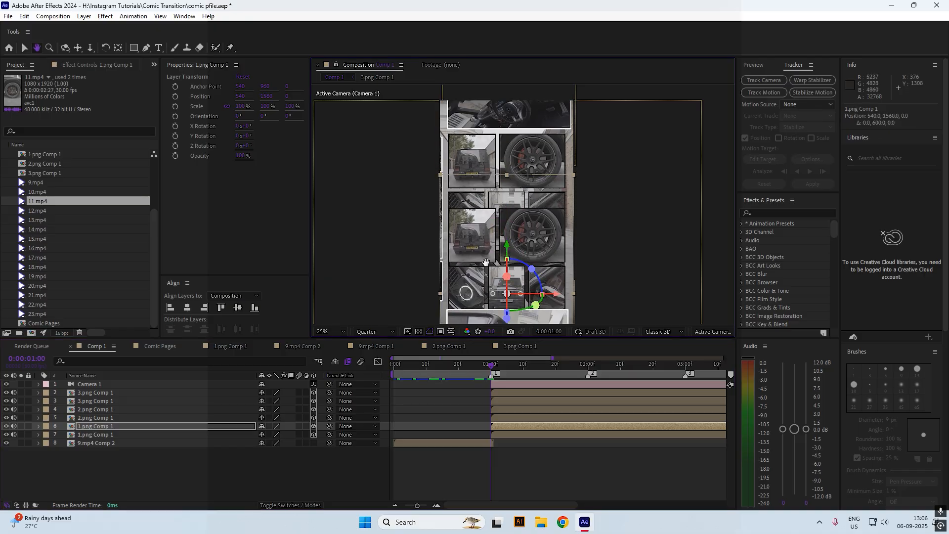
# Move the 1.png copy below centre and reposition the 3.png page to X 1572, Y 1000
pyautogui.click(95, 393)
pyautogui.scroll(-2, 522, 229)
pyautogui.moveTo(522, 230); pyautogui.dragTo(580, 201)
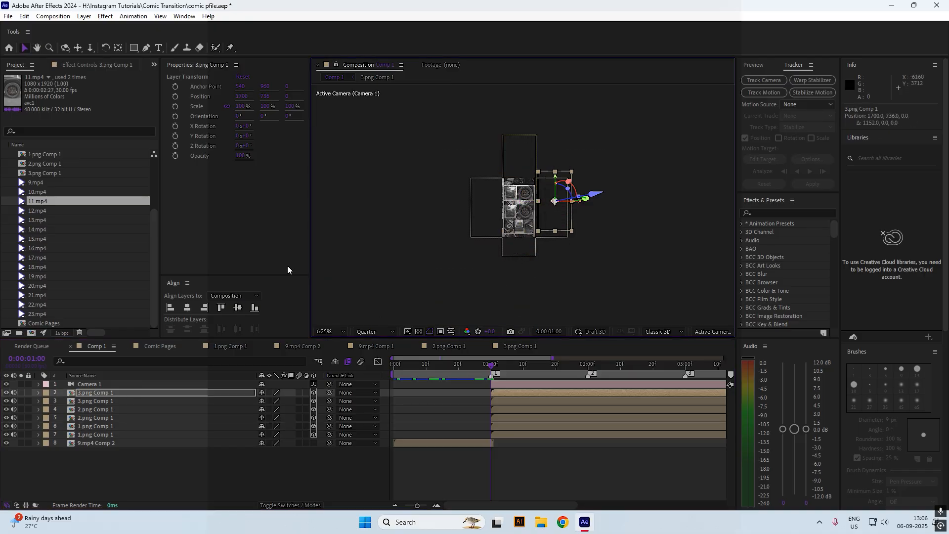
pyautogui.press('.')
pyautogui.click(99, 428)
pyautogui.moveTo(516, 220); pyautogui.dragTo(514, 296)
pyautogui.press('.')
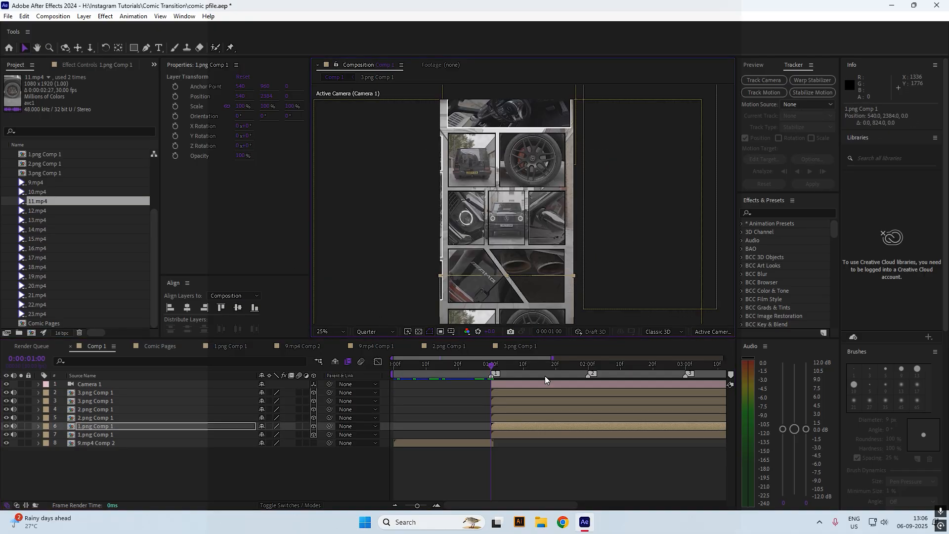
pyautogui.click(652, 145)
pyautogui.moveTo(653, 145); pyautogui.dragTo(653, 182)
pyautogui.moveTo(241, 98); pyautogui.dragTo(176, 99)
pyautogui.moveTo(636, 181); pyautogui.dragTo(635, 177)
# Split 9.mp4 Comp 2 at one second and delete the leftover piece
pyautogui.click(487, 444)
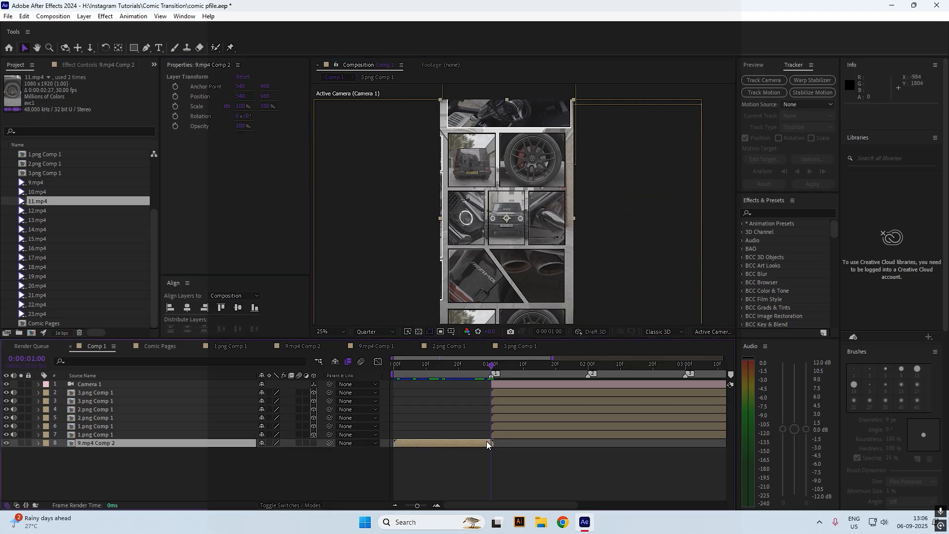
pyautogui.hotkey('ctrl', 'shift', 'd')
pyautogui.press('Delete')
# Adjust the 3.png page's X to 1557, then select the 1.png and Camera 1 layers
pyautogui.click(637, 210)
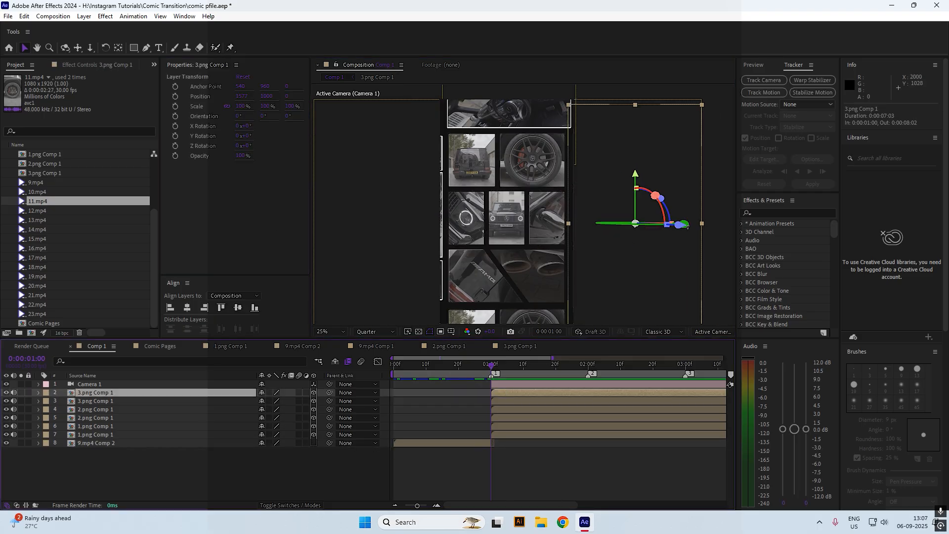
pyautogui.moveTo(240, 96); pyautogui.dragTo(232, 96)
pyautogui.click(501, 219)
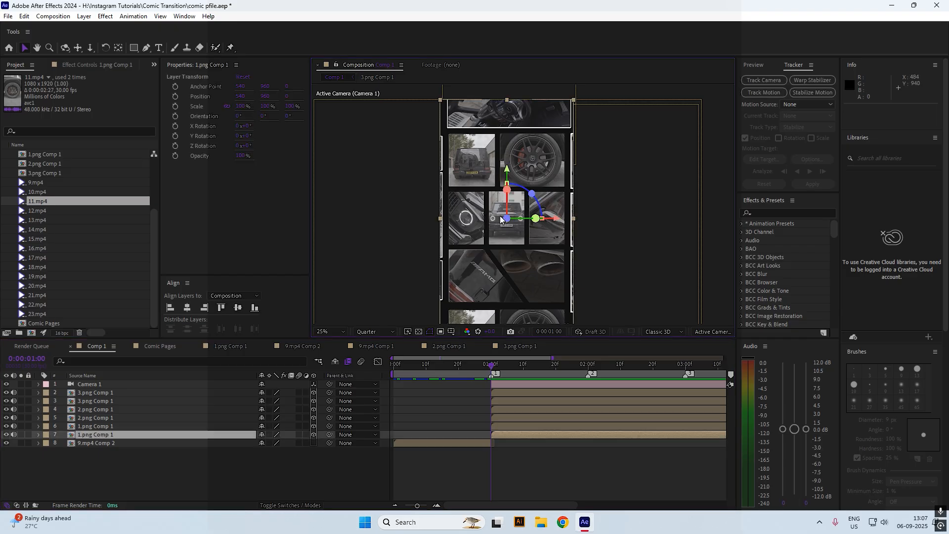
pyautogui.click(506, 386)
# Add a null object trimmed to start at one second and duplicate it into seven nulls
pyautogui.rightClick(313, 486)
pyautogui.moveTo(376, 354)
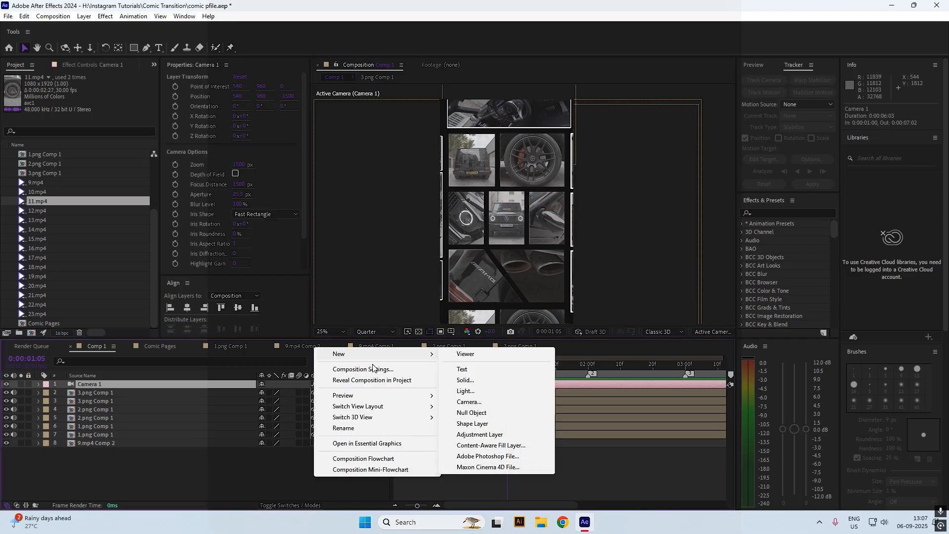
pyautogui.click(489, 412)
pyautogui.hotkey('alt', '[')
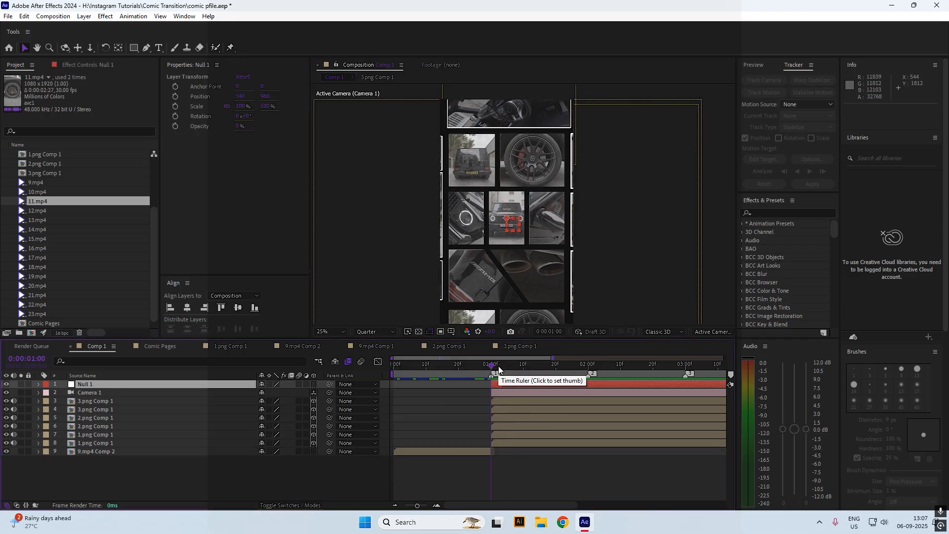
pyautogui.hotkey('ctrl', 'd')
pyautogui.hotkey('ctrl', 'd')
pyautogui.hotkey('ctrl', 'd')
pyautogui.hotkey('ctrl', 'd')
pyautogui.hotkey('ctrl', 'd')
pyautogui.hotkey('ctrl', 'd')
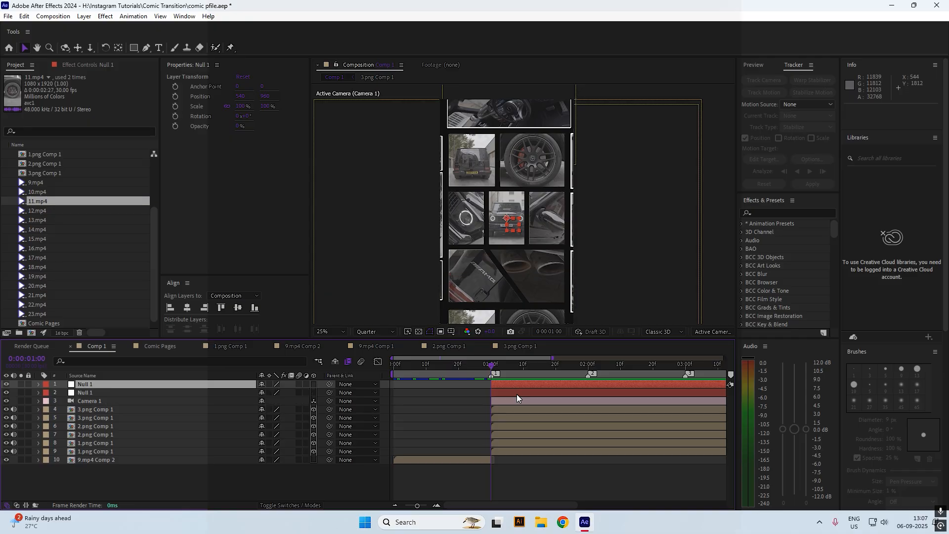
# Make all seven nulls 3D and parent Camera 1 to null 7
pyautogui.keyDown('shift'); pyautogui.click(195, 434); pyautogui.keyUp('shift')
pyautogui.click(313, 434)
pyautogui.click(158, 443)
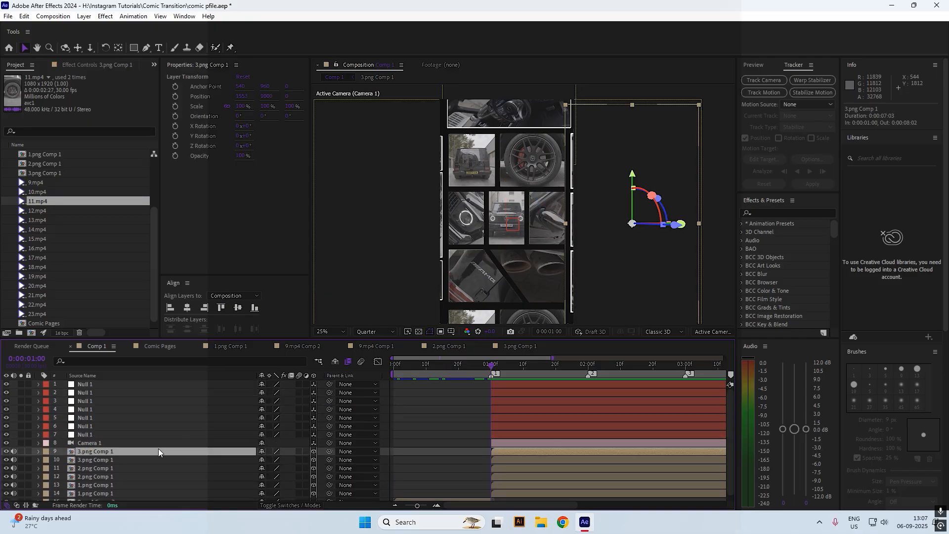
pyautogui.moveTo(329, 443); pyautogui.dragTo(199, 435)
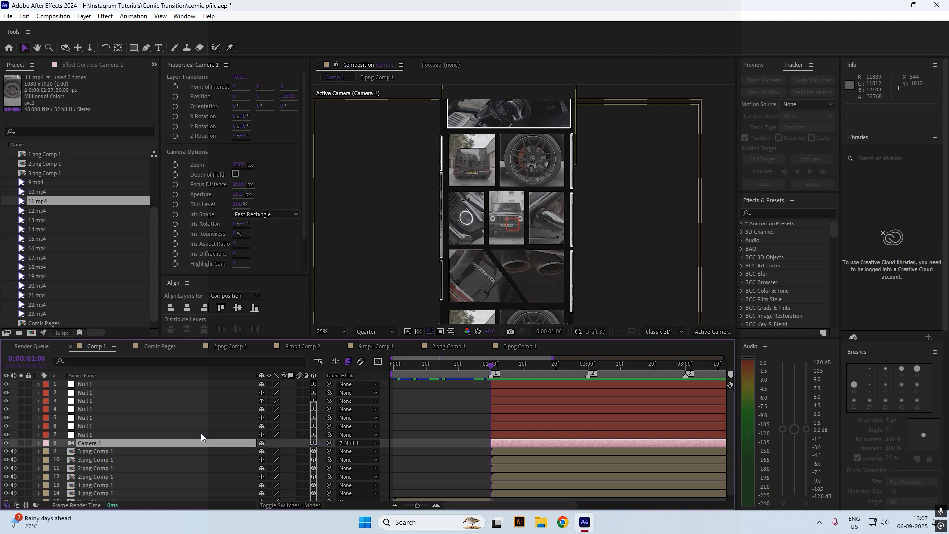
# Chain the nulls: 6 to 5, 5 to 4, 4 to 3, 3 to 2, and 2 to 1
pyautogui.moveTo(330, 426); pyautogui.dragTo(177, 419)
pyautogui.click(153, 430)
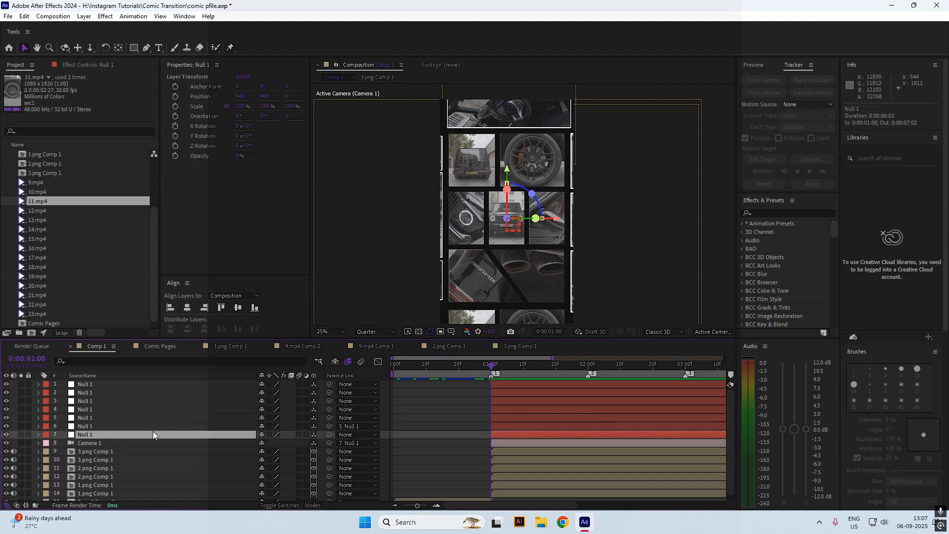
pyautogui.click(141, 428)
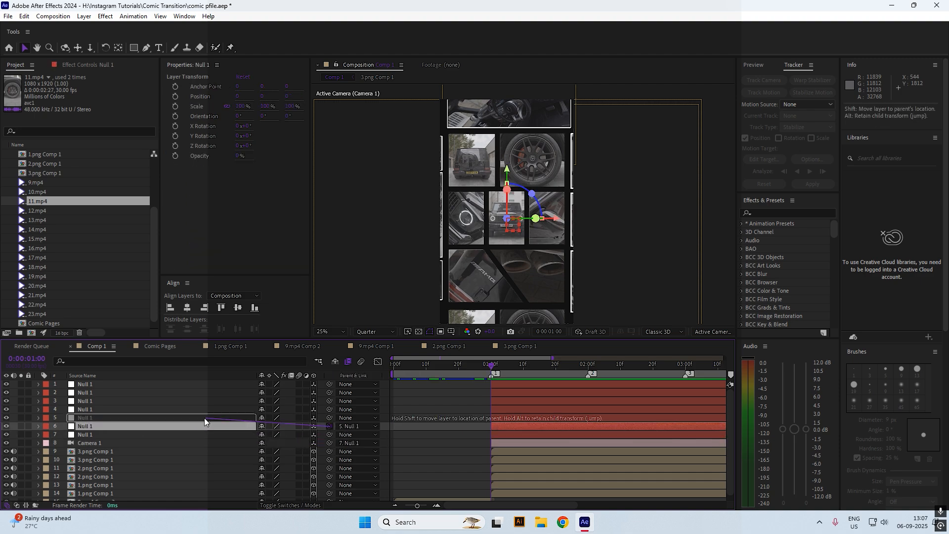
pyautogui.click(221, 419)
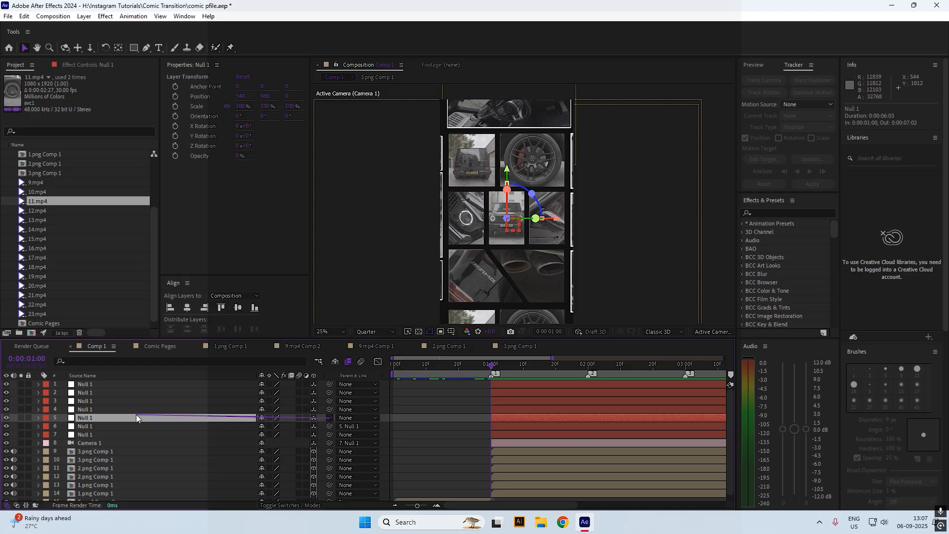
pyautogui.moveTo(136, 414); pyautogui.dragTo(134, 410)
pyautogui.moveTo(329, 401); pyautogui.dragTo(126, 391)
pyautogui.moveTo(329, 392); pyautogui.dragTo(164, 382)
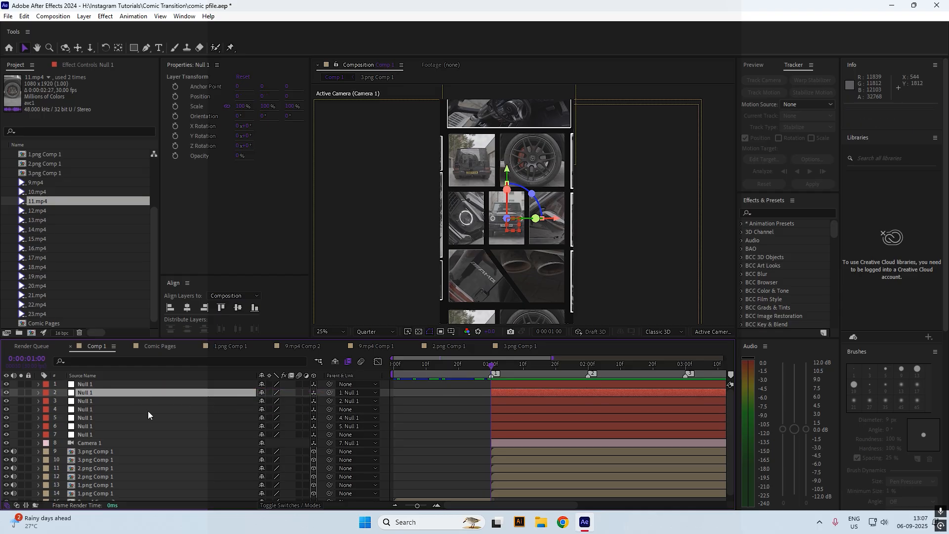
pyautogui.click(148, 411)
pyautogui.moveTo(274, 411); pyautogui.dragTo(216, 402)
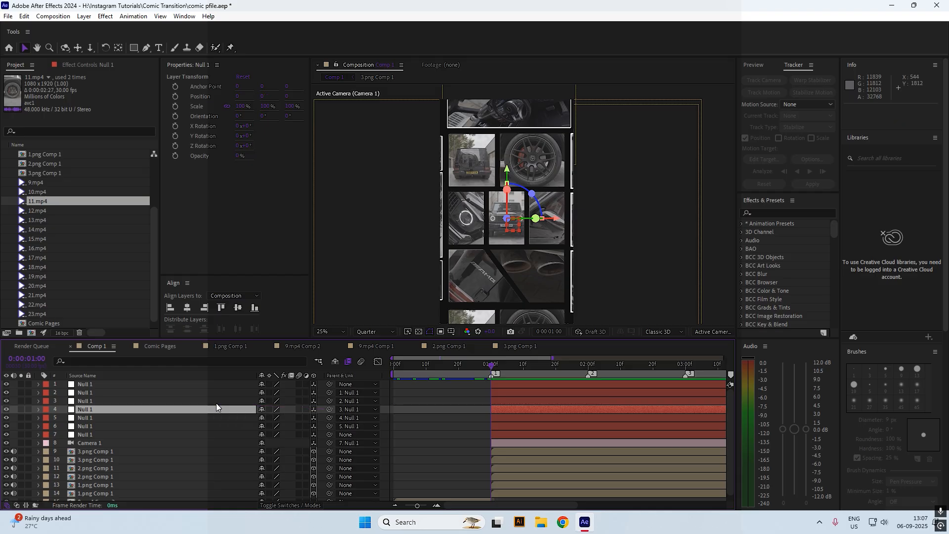
# Deselect all layers and move the current time to 0:00:02:24
pyautogui.click(499, 433)
pyautogui.click(437, 383)
pyautogui.moveTo(465, 366); pyautogui.dragTo(666, 386)
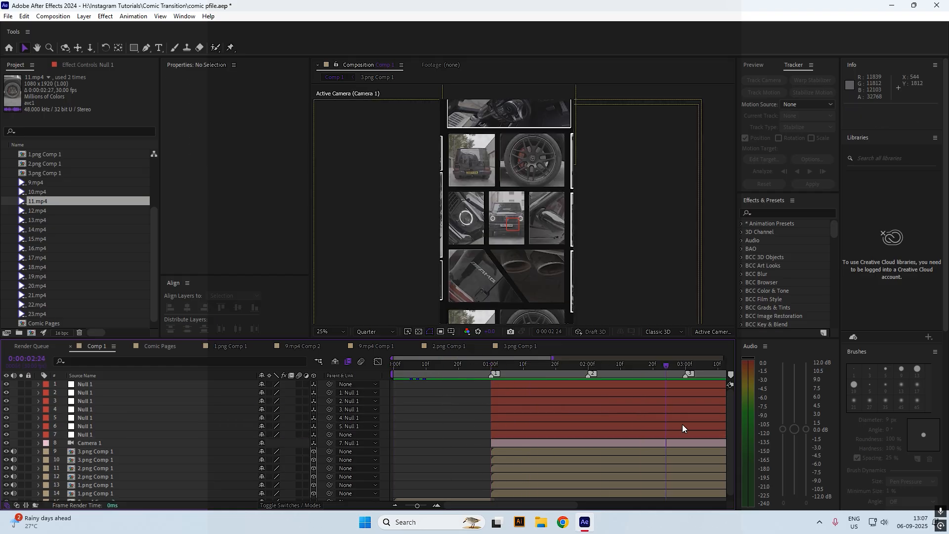
# Preview the transition up to 0:00:04:00, then set the time back to 0:00:03:23
pyautogui.scroll(-1, 618, 434)
pyautogui.moveTo(416, 506); pyautogui.dragTo(404, 505)
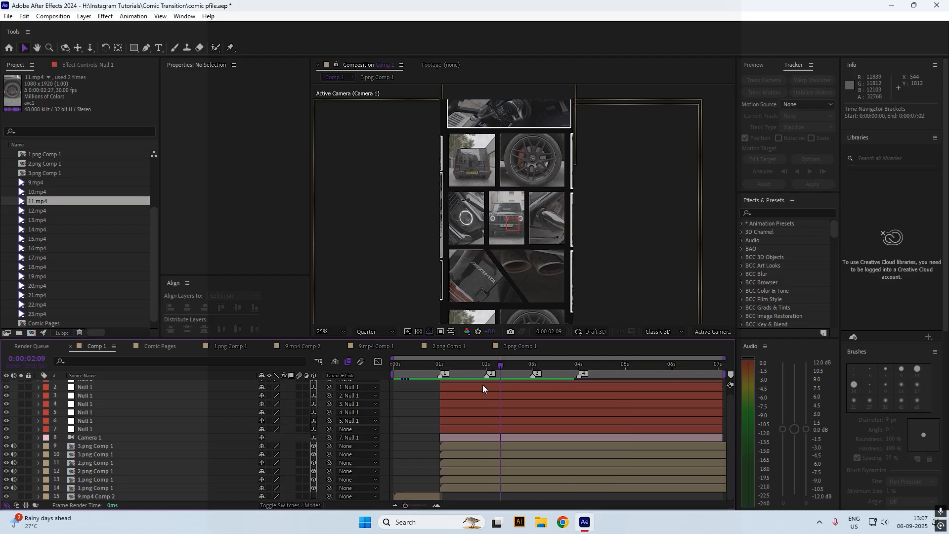
pyautogui.moveTo(572, 367); pyautogui.dragTo(580, 386)
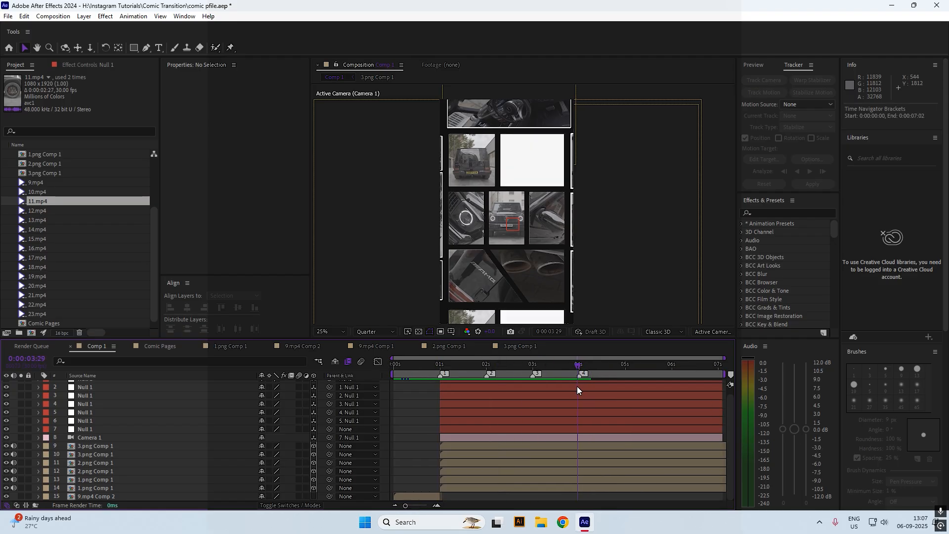
pyautogui.click(513, 347)
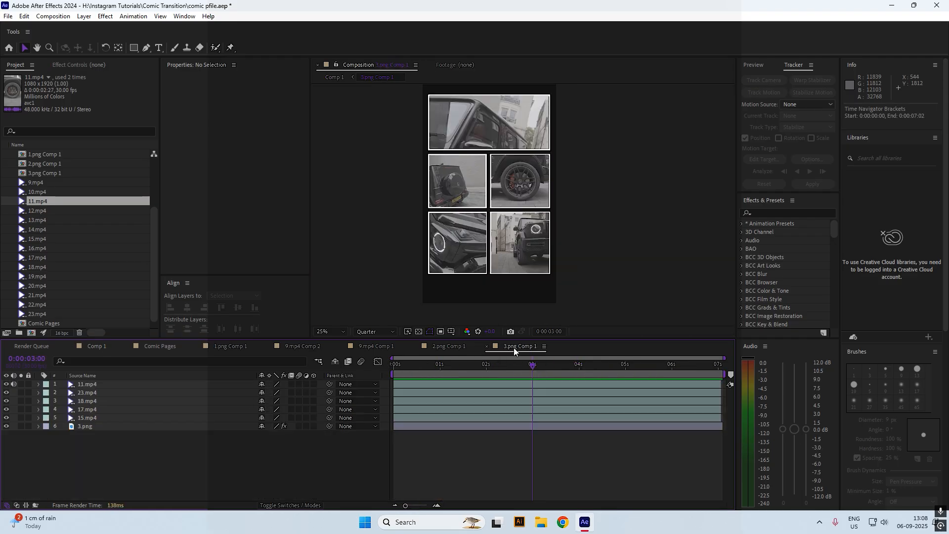
pyautogui.click(336, 78)
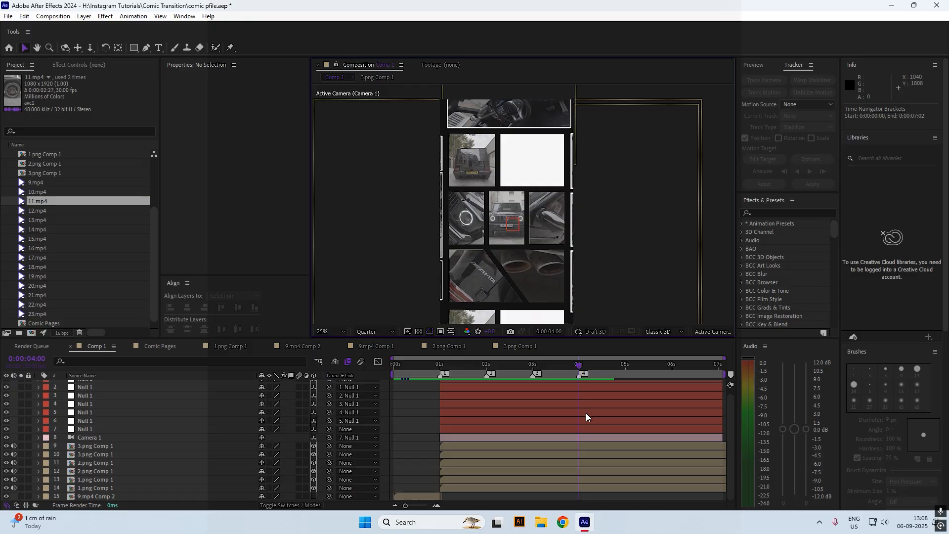
pyautogui.moveTo(577, 366)
pyautogui.mouseDown()
pyautogui.moveTo(568, 366)
pyautogui.moveTo(577, 366)
pyautogui.mouseUp()
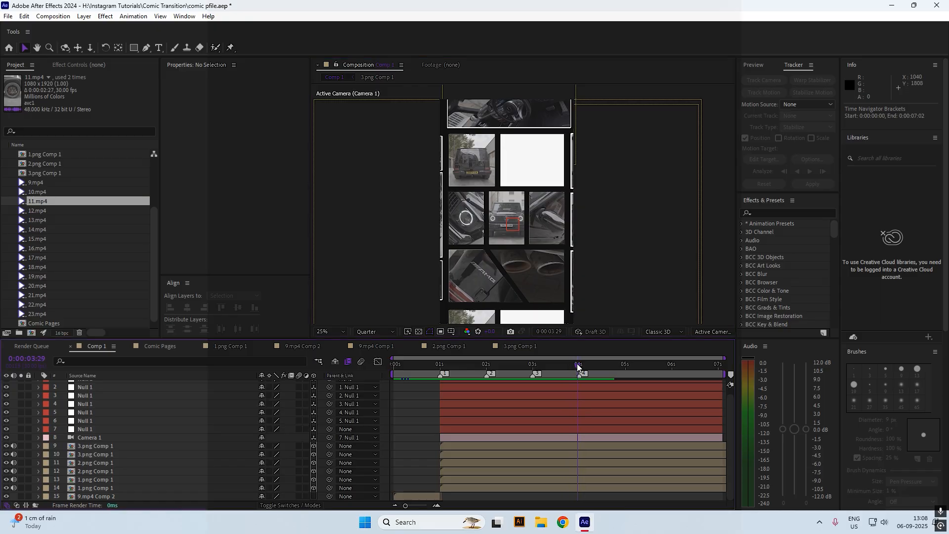
# In 1.png Comp 1, extend the 16.mp4 through 10.mp4 clips to end at 0:00:07:02
pyautogui.click(506, 161)
pyautogui.click(476, 242)
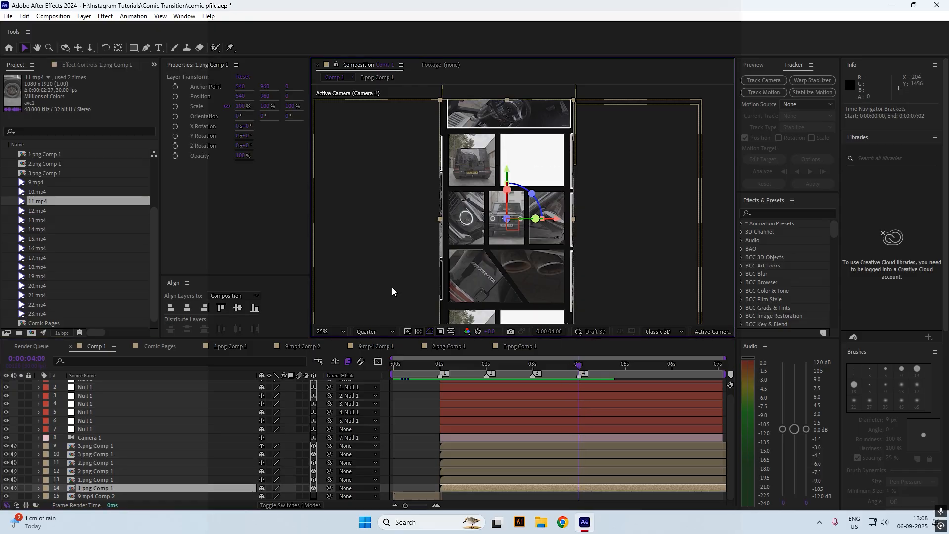
pyautogui.click(248, 344)
pyautogui.click(538, 440)
pyautogui.keyDown('shift'); pyautogui.click(713, 401); pyautogui.keyUp('shift')
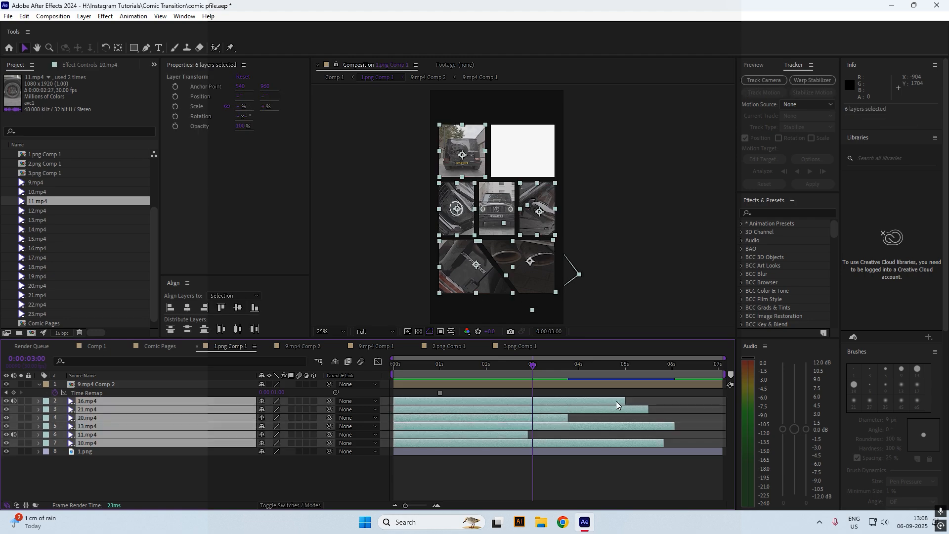
pyautogui.moveTo(713, 405); pyautogui.dragTo(812, 413)
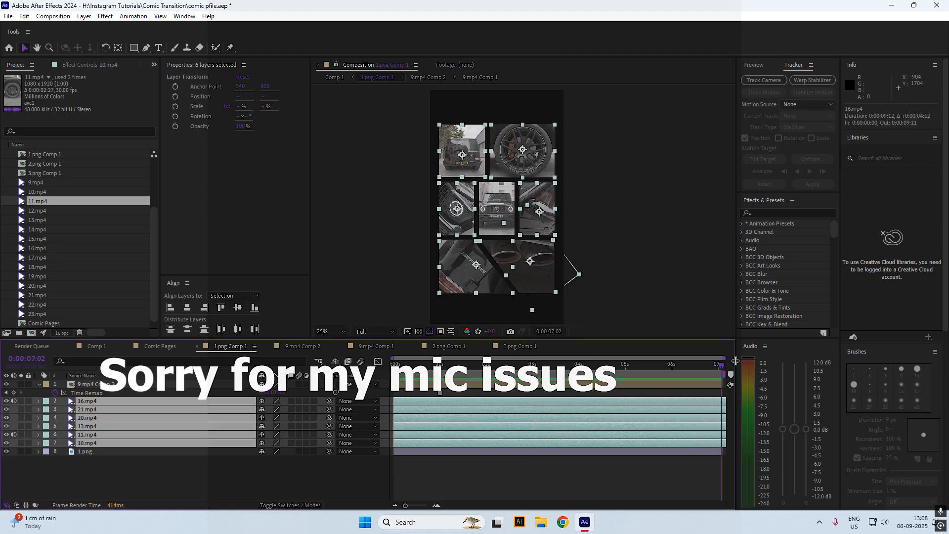
pyautogui.moveTo(736, 361); pyautogui.dragTo(724, 381)
pyautogui.click(724, 384)
# In Comp 1 at 7:02, split comic panel layers 9–14 and delete the split-off pieces
pyautogui.click(121, 347)
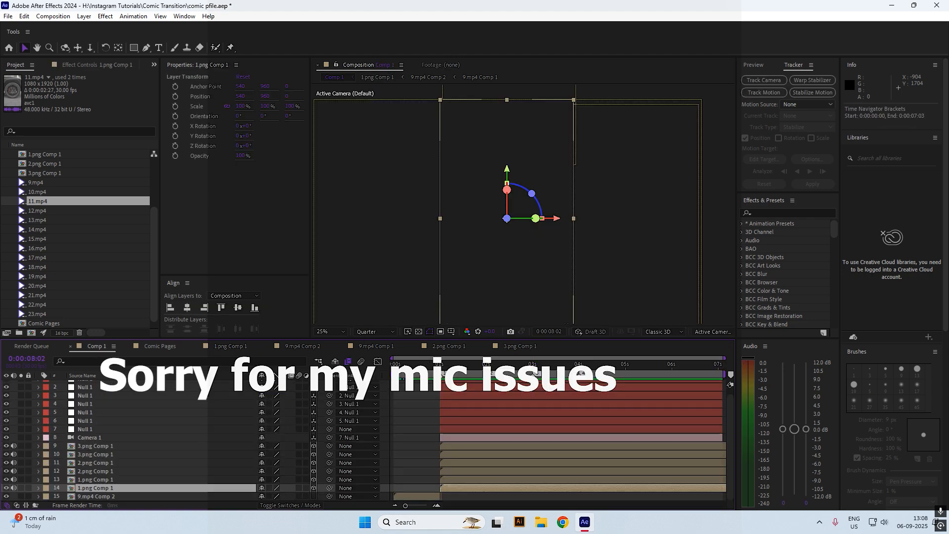
pyautogui.moveTo(404, 366); pyautogui.dragTo(769, 395)
pyautogui.keyDown('shift'); pyautogui.click(709, 446); pyautogui.keyUp('shift')
pyautogui.hotkey('ctrl', 'shift', 'd')
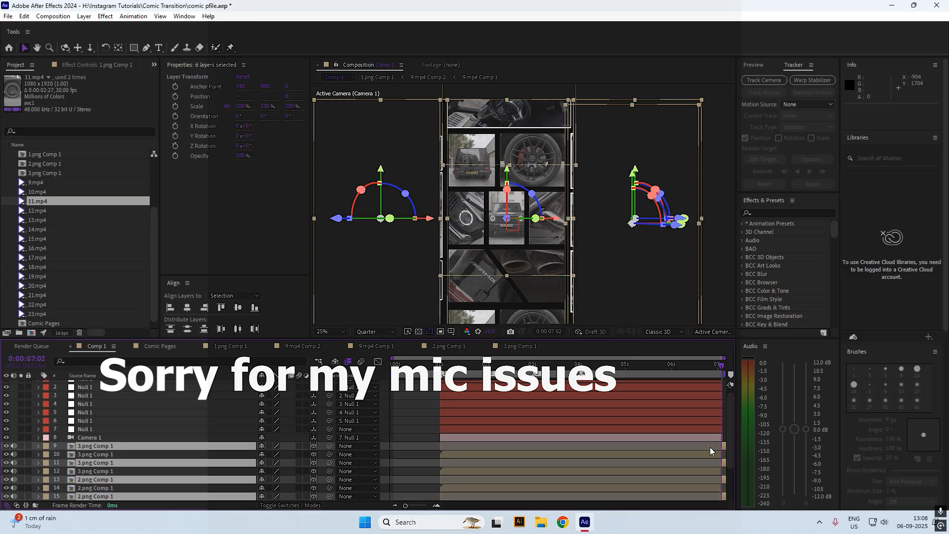
pyautogui.press('Delete')
# Preview the comp from the start, then extend panel layers 9–14 to the comp end
pyautogui.press('Home')
pyautogui.press('space')
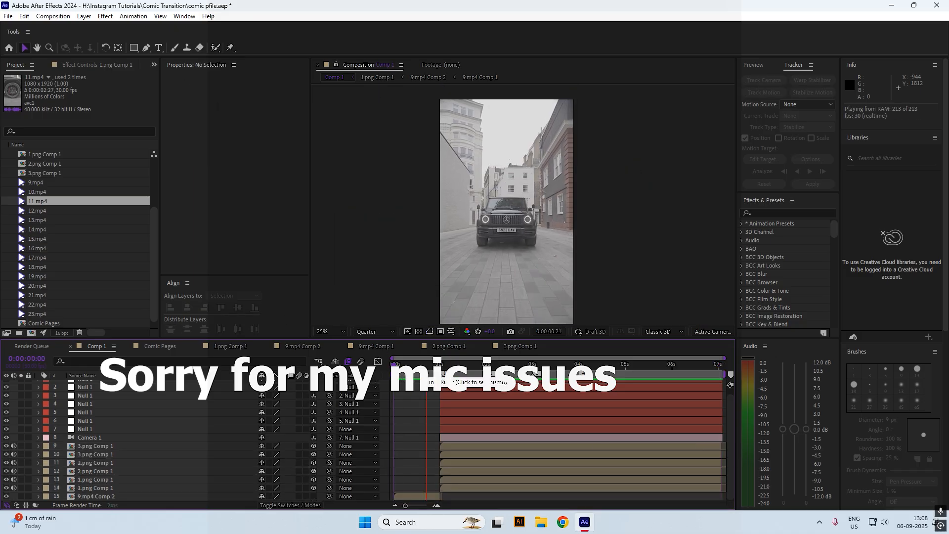
pyautogui.press('space')
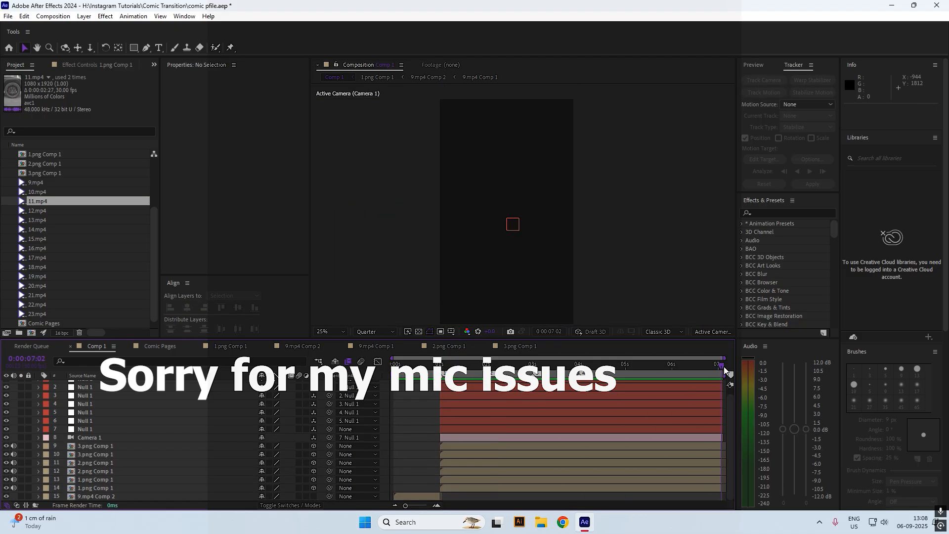
pyautogui.click(715, 488)
pyautogui.keyDown('shift'); pyautogui.click(717, 446); pyautogui.keyUp('shift')
pyautogui.moveTo(721, 447); pyautogui.dragTo(726, 446)
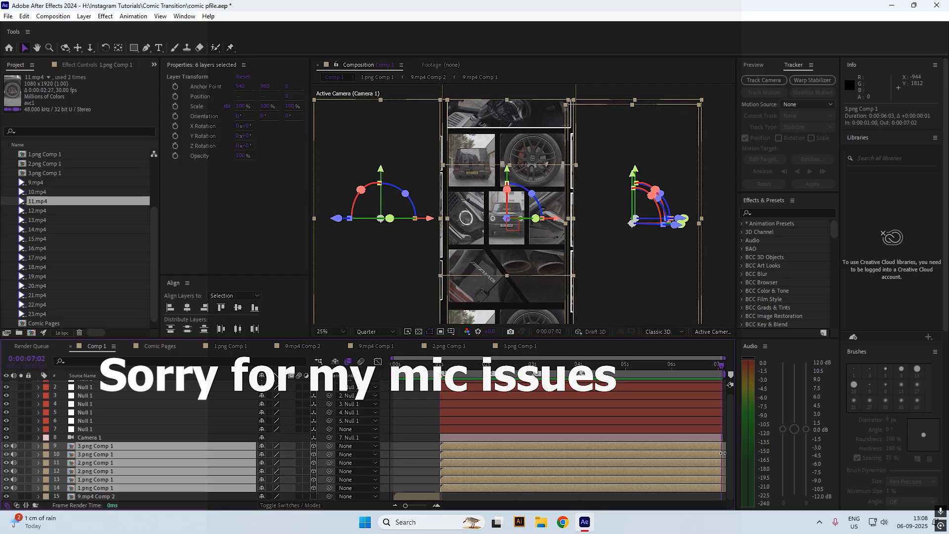
pyautogui.click(658, 495)
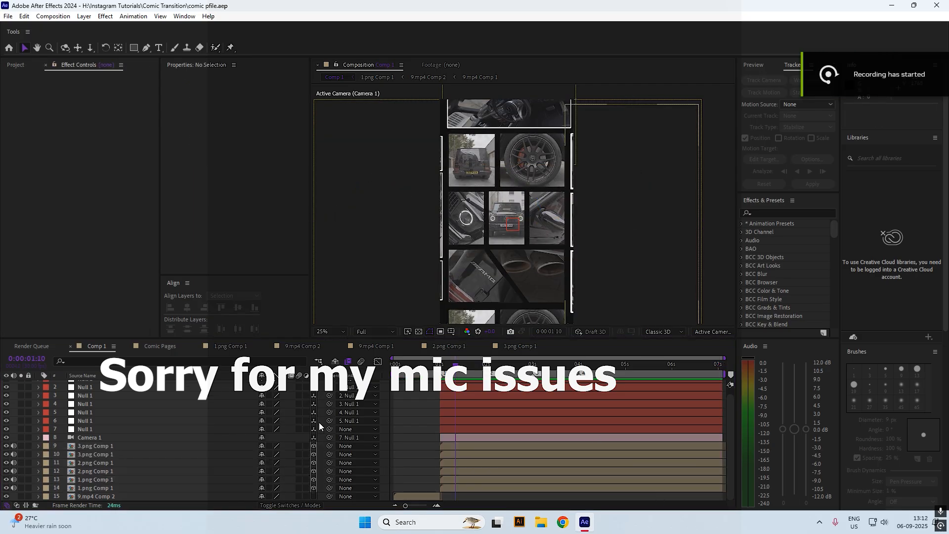
# Create a new solid in Comp 1 coloured red CD1616
pyautogui.rightClick(384, 417)
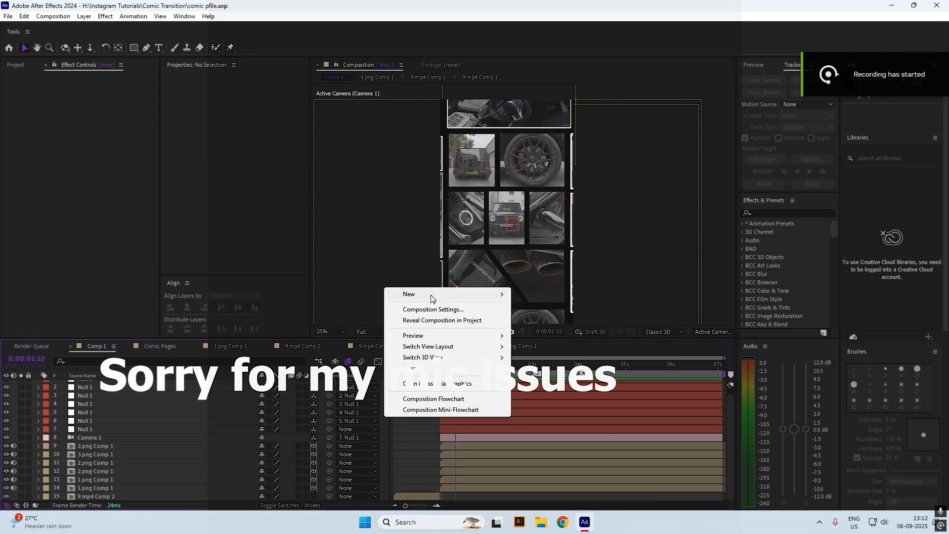
pyautogui.moveTo(430, 295)
pyautogui.click(535, 320)
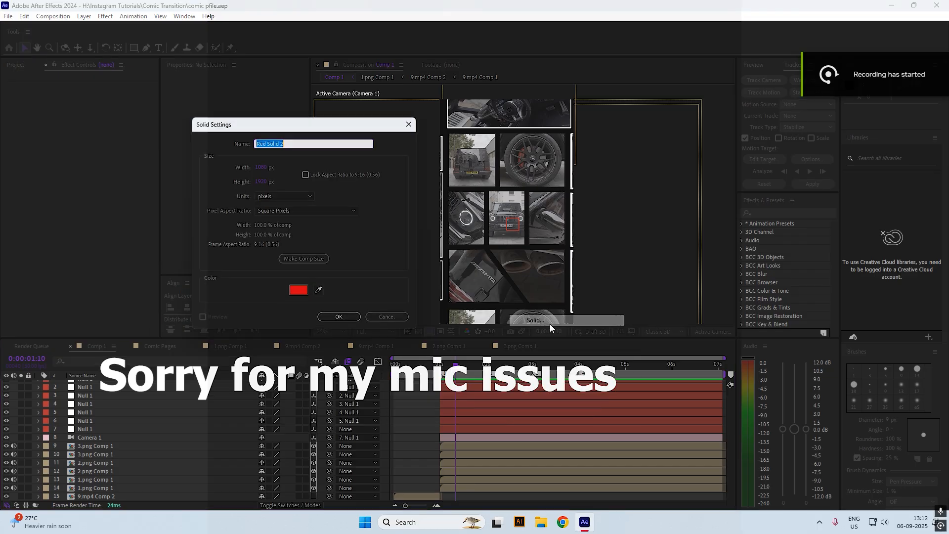
pyautogui.click(299, 292)
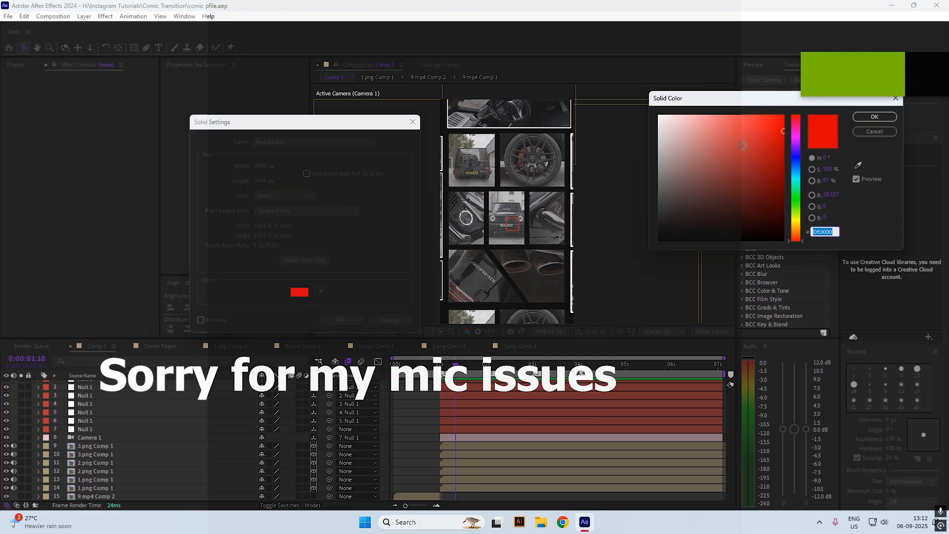
pyautogui.moveTo(764, 135); pyautogui.dragTo(772, 139)
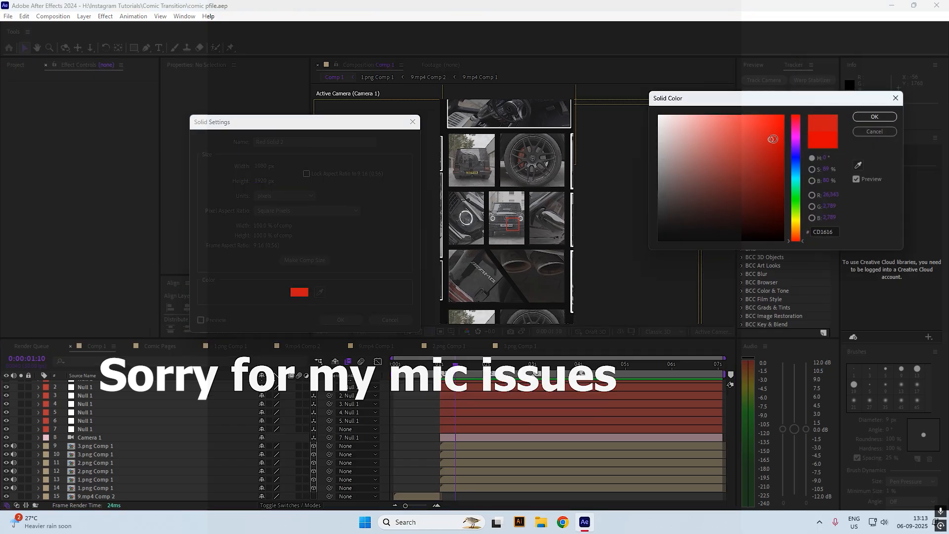
pyautogui.click(874, 117)
pyautogui.click(341, 320)
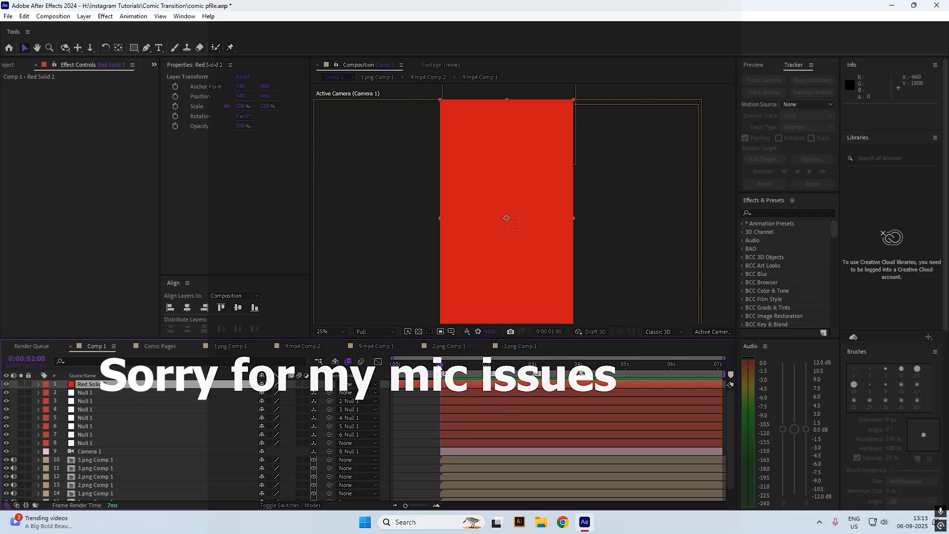
# Save the project and move Red Solid 2 beneath the comic panel layers
pyautogui.hotkey('ctrl', 's')
pyautogui.moveTo(152, 386); pyautogui.dragTo(146, 486)
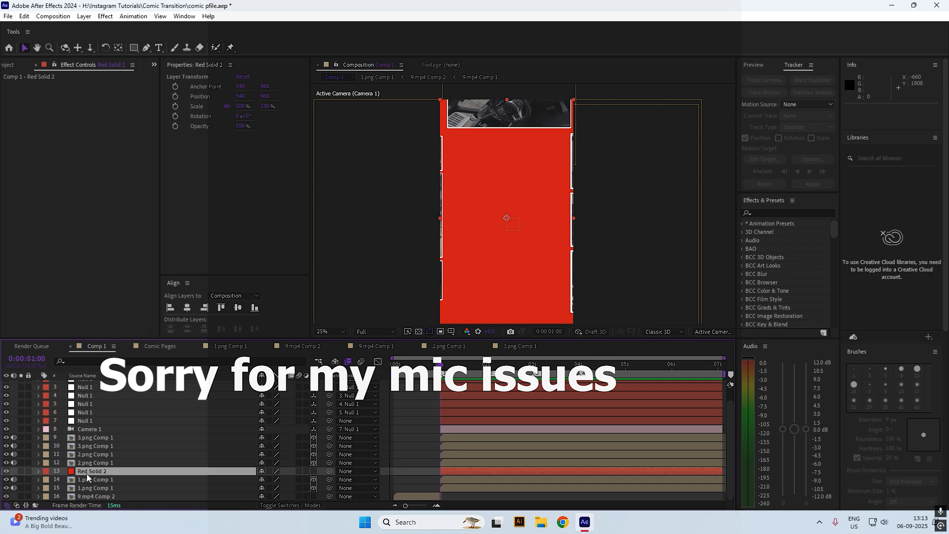
pyautogui.moveTo(86, 473); pyautogui.dragTo(93, 494)
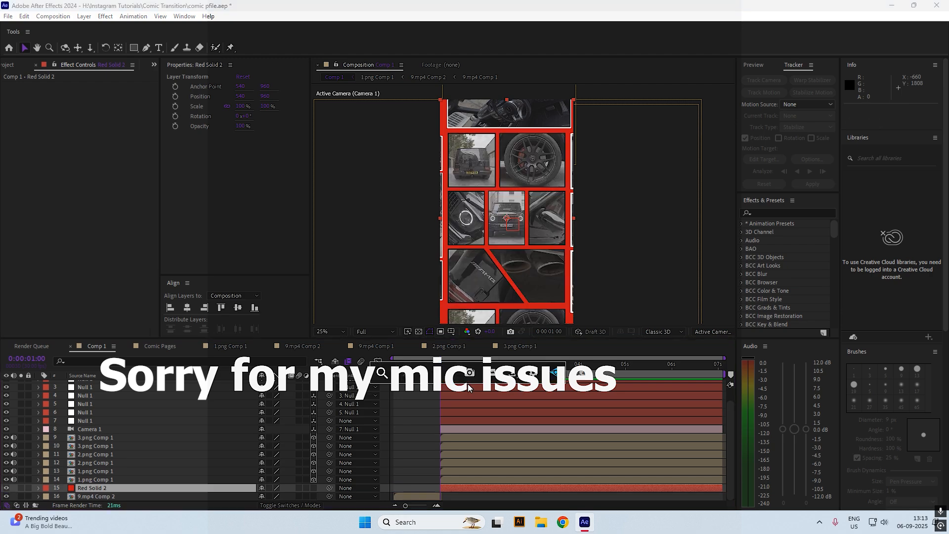
pyautogui.hotkey('ctrl', 'space')
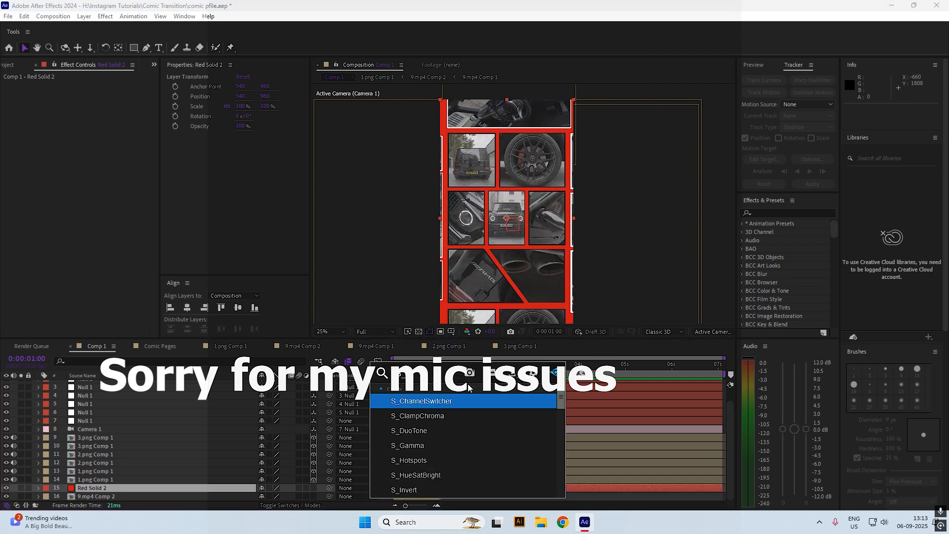
# Apply S_HalfTone to Red Solid 2, tune its Dots Frequency, then open Comic Pages
pyautogui.write('s_hal')
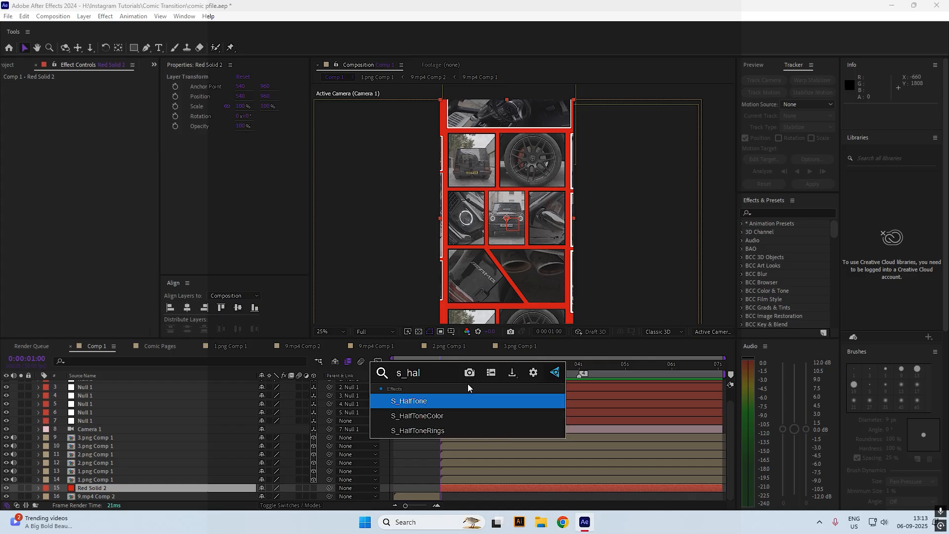
pyautogui.press('Return')
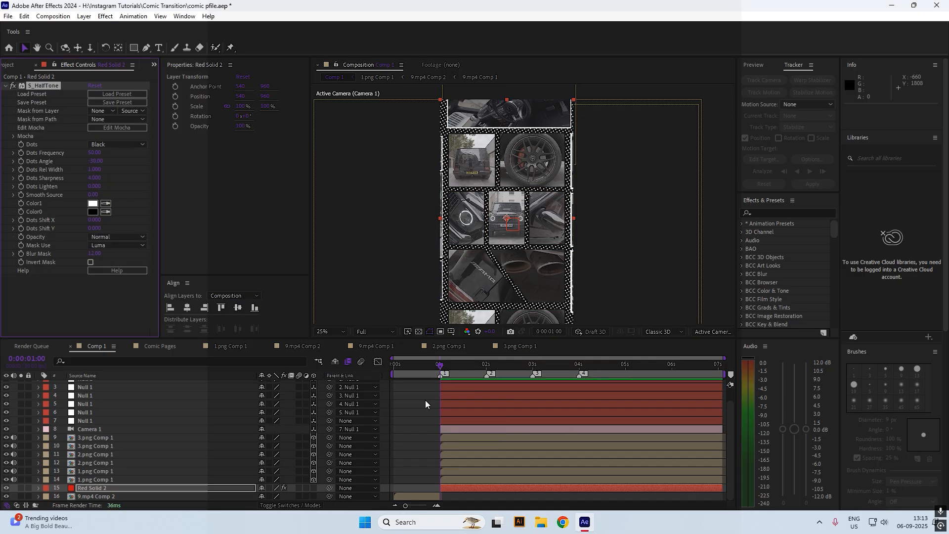
pyautogui.moveTo(94, 152)
pyautogui.mouseDown()
pyautogui.moveTo(113, 151)
pyautogui.moveTo(78, 152)
pyautogui.moveTo(104, 164)
pyautogui.mouseUp()
pyautogui.moveTo(99, 154)
pyautogui.mouseDown()
pyautogui.moveTo(90, 152)
pyautogui.moveTo(114, 161)
pyautogui.mouseUp()
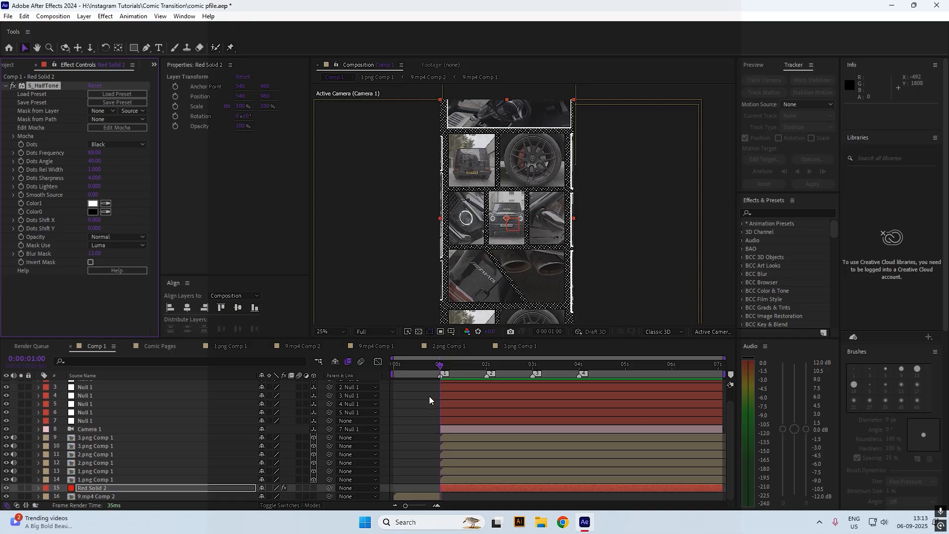
pyautogui.click(395, 402)
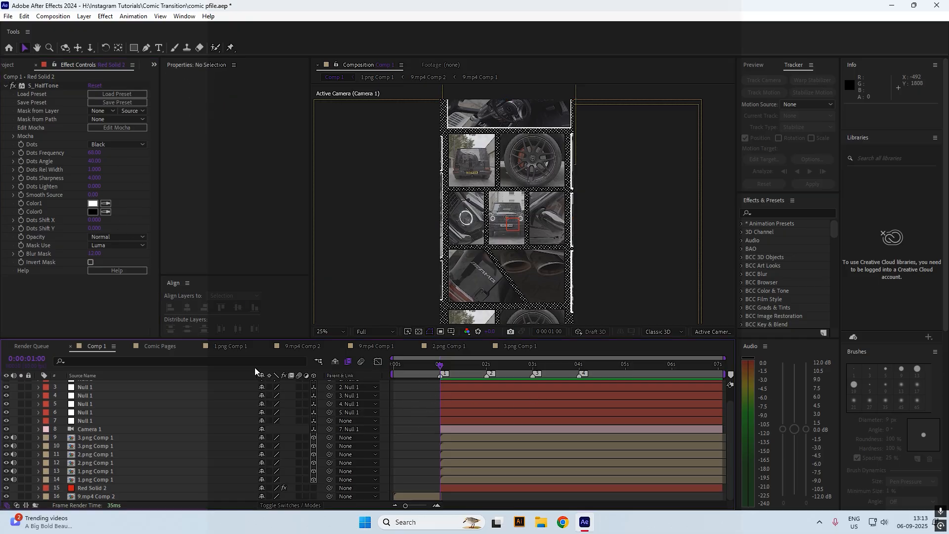
pyautogui.click(160, 345)
# Add a new adjustment layer on top of 1.png Comp 1
pyautogui.click(242, 347)
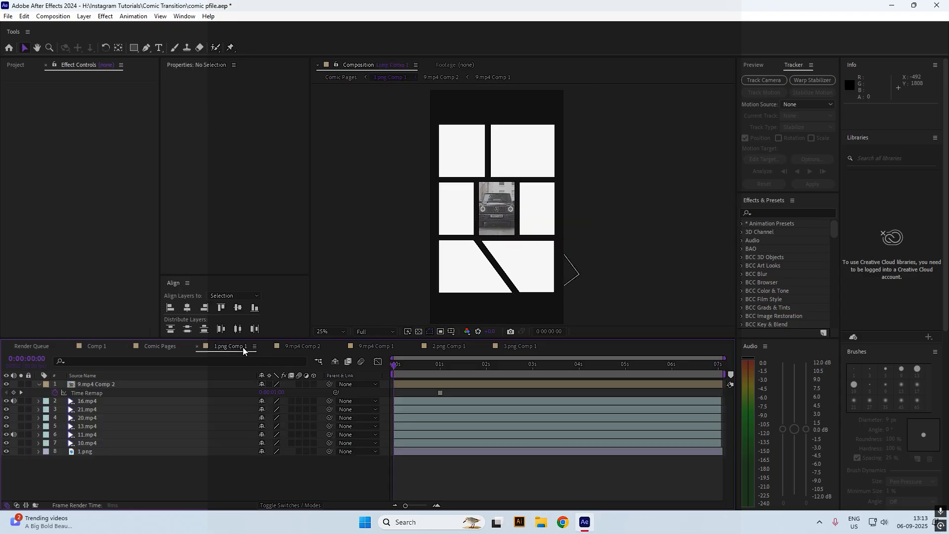
pyautogui.rightClick(307, 473)
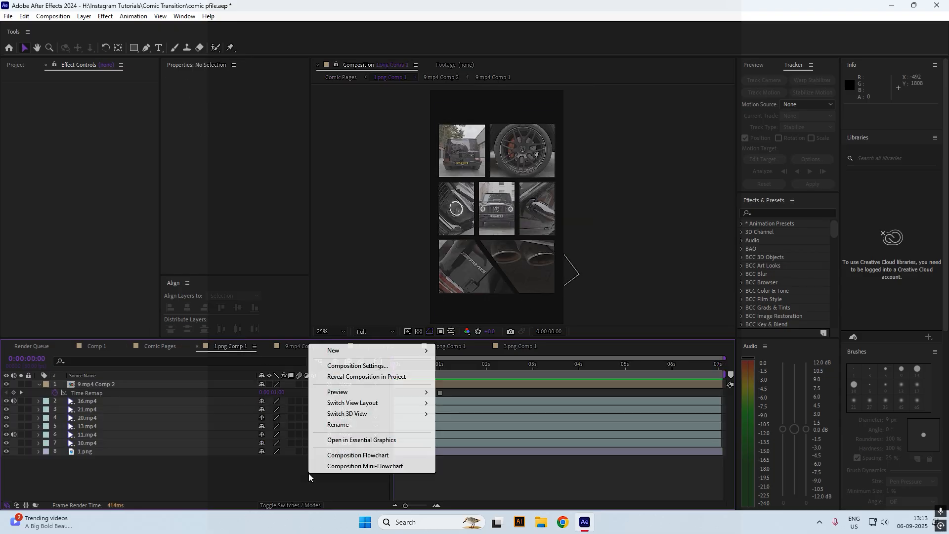
pyautogui.click(367, 343)
pyautogui.click(239, 345)
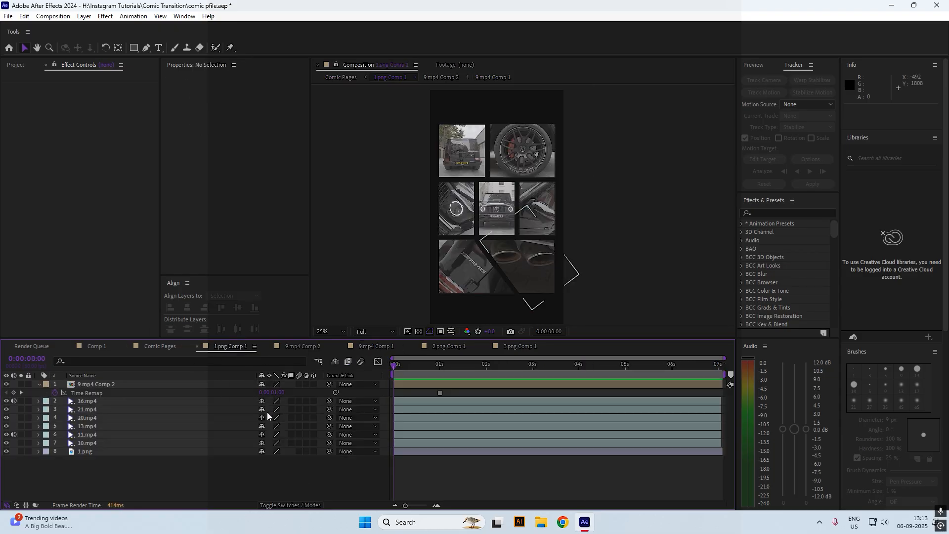
pyautogui.rightClick(238, 469)
pyautogui.moveTo(296, 345)
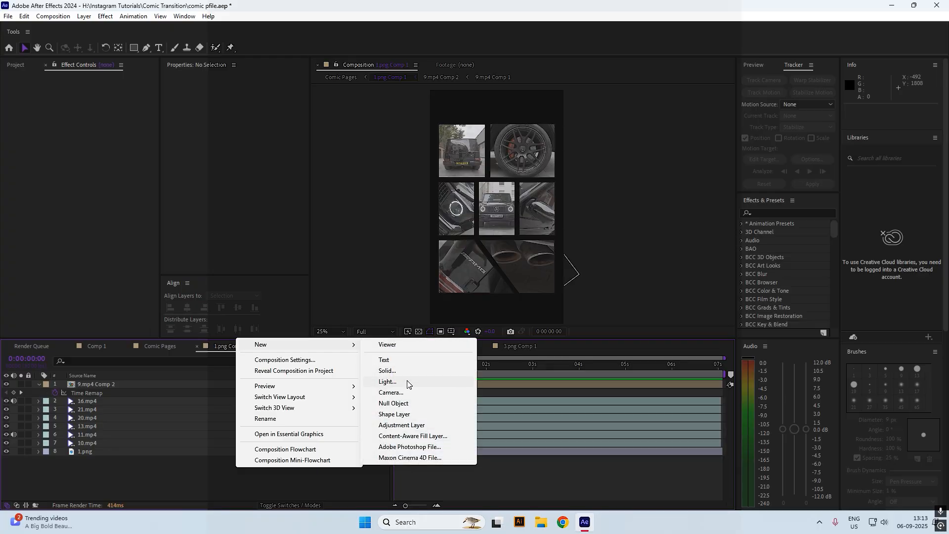
pyautogui.click(403, 426)
# Apply Lumetri Color with the ALEXA_Default_LogC2Rec709 input LUT, then return to Comic Pages
pyautogui.hotkey('ctrl', 'space')
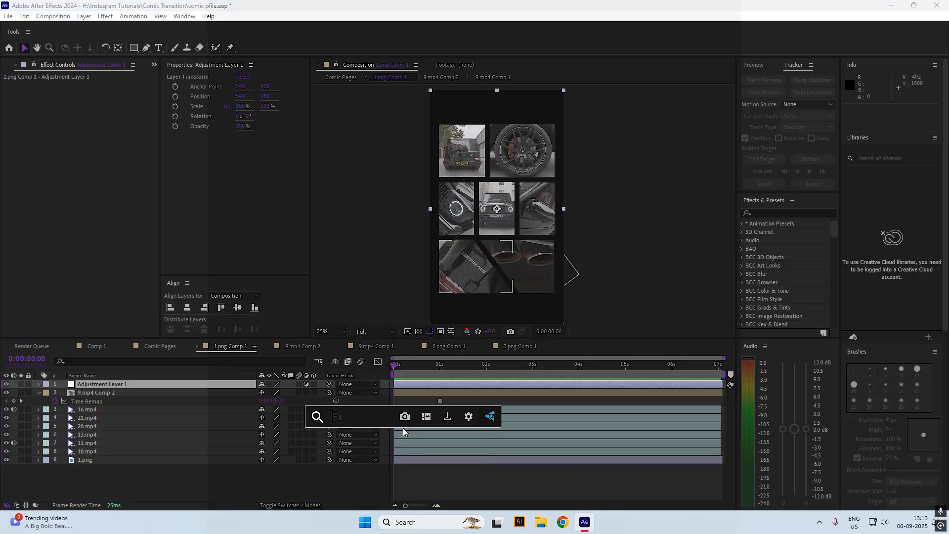
pyautogui.write('lumetri')
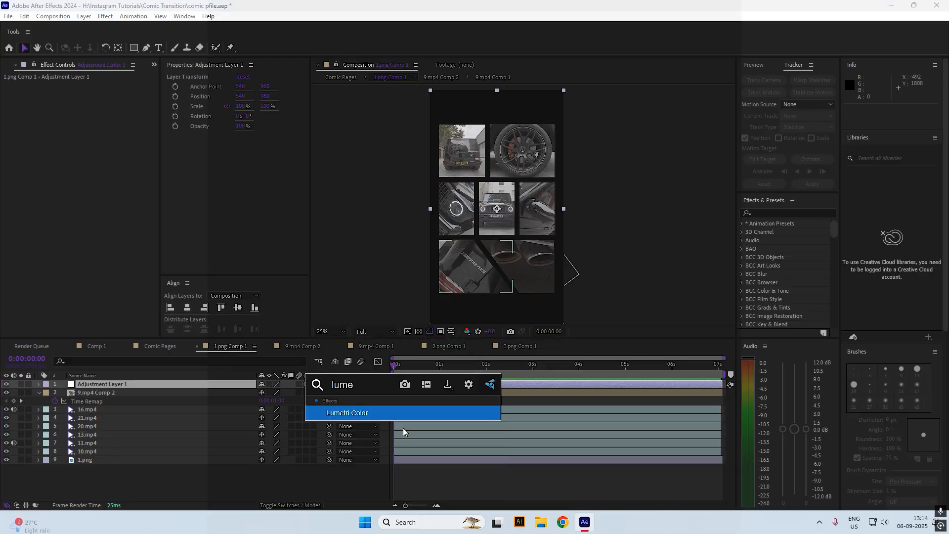
pyautogui.press('Return')
pyautogui.click(13, 93)
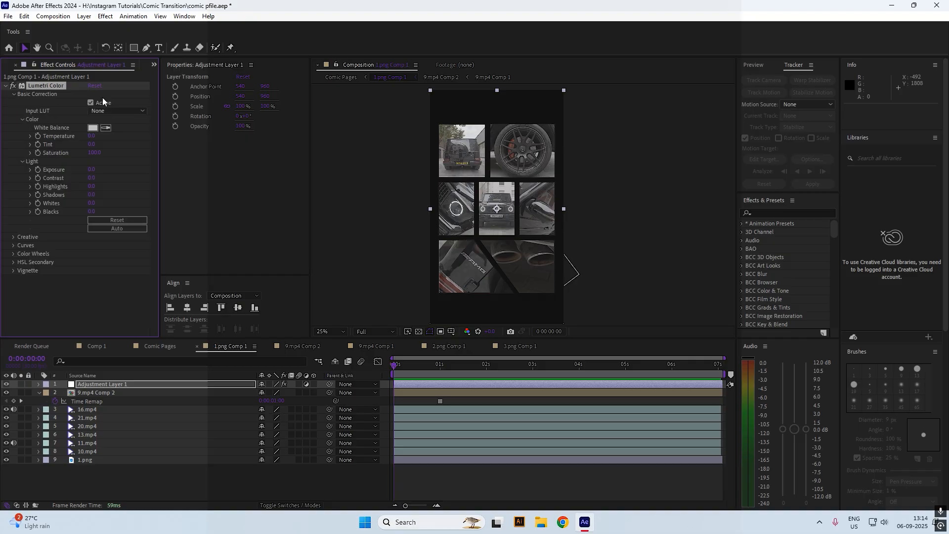
pyautogui.click(116, 111)
pyautogui.click(126, 158)
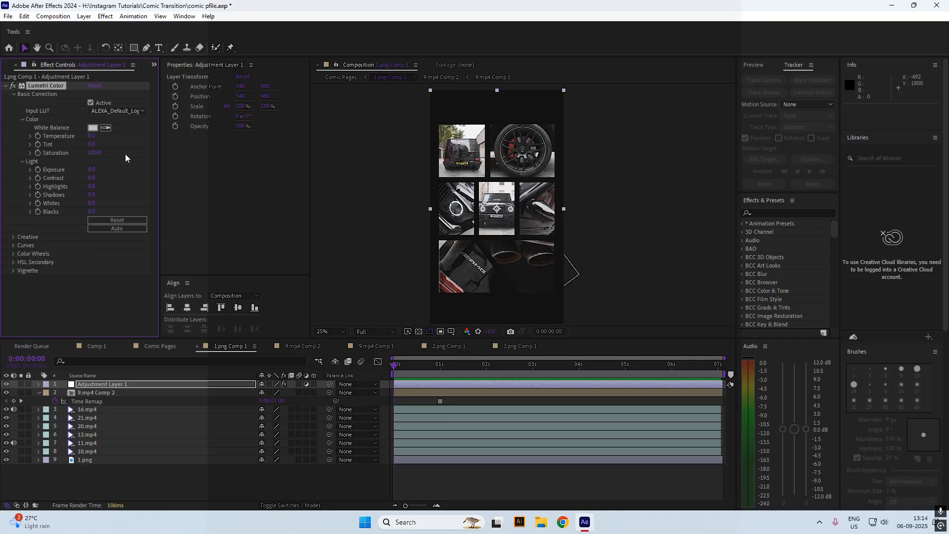
pyautogui.click(352, 78)
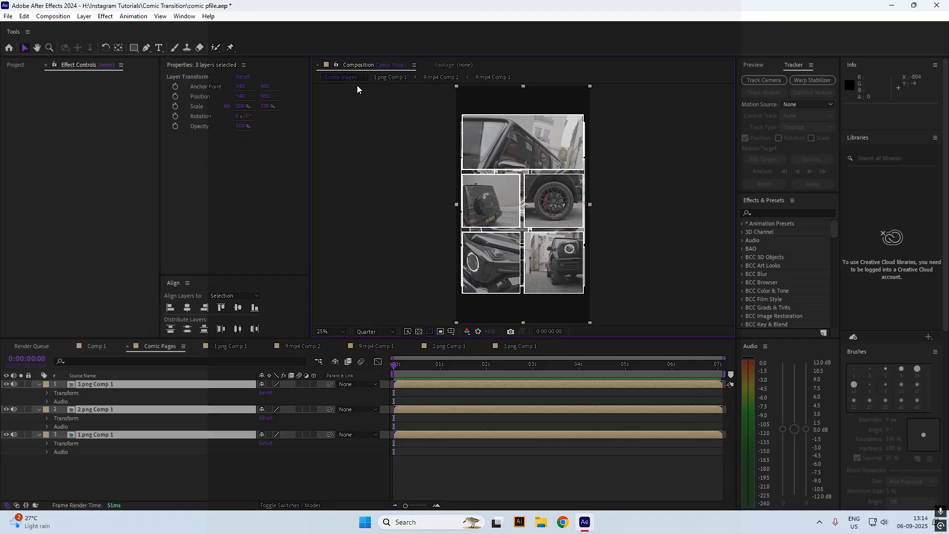
# Copy the Lumetri adjustment layer from 1.png Comp 1
pyautogui.click(81, 349)
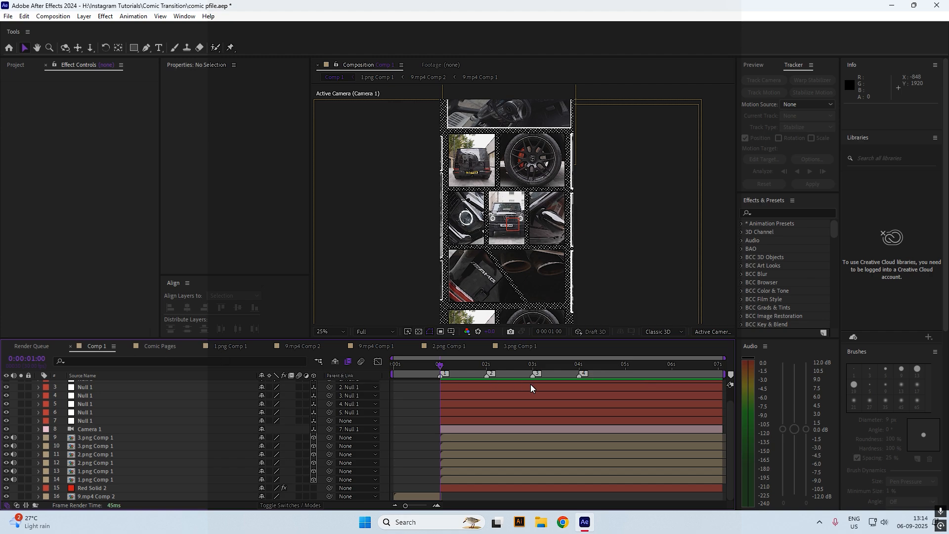
pyautogui.click(378, 77)
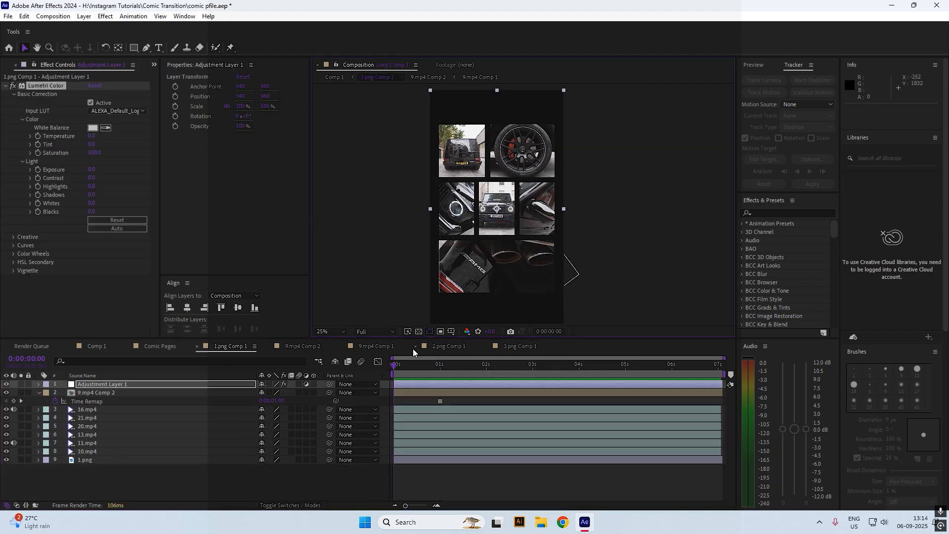
pyautogui.click(305, 347)
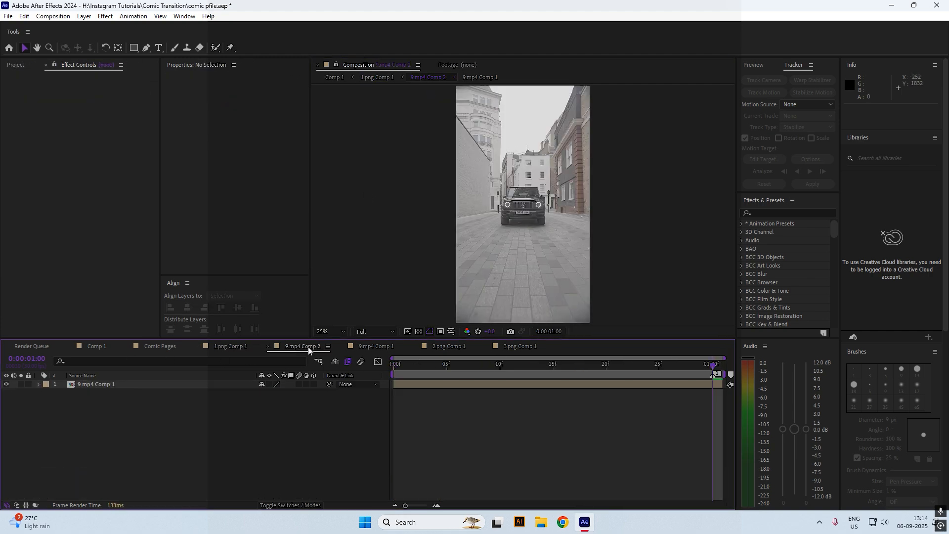
pyautogui.click(159, 346)
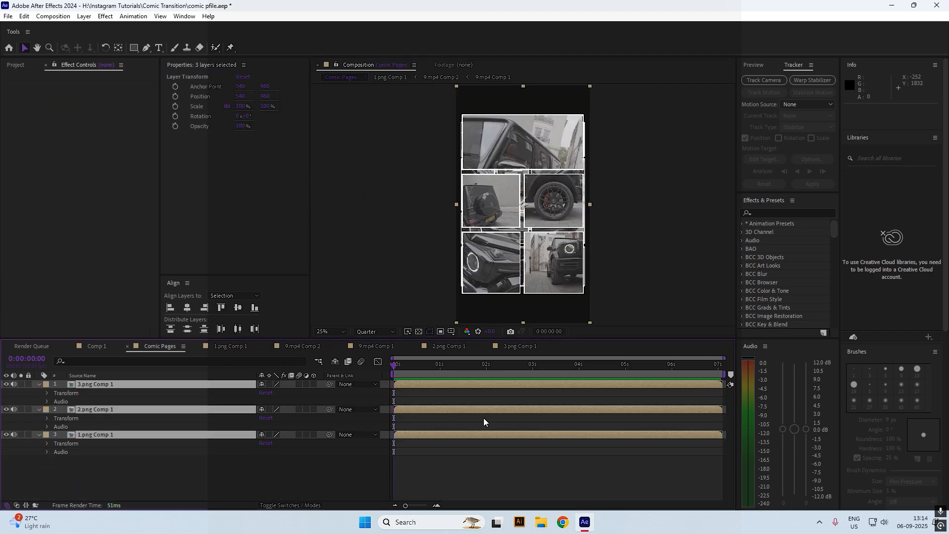
pyautogui.doubleClick(422, 416)
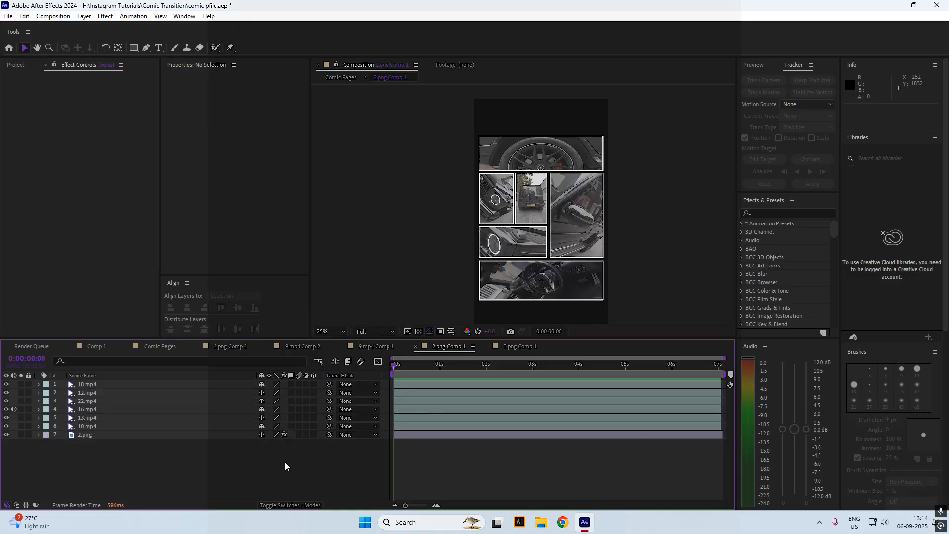
pyautogui.click(220, 346)
pyautogui.click(399, 384)
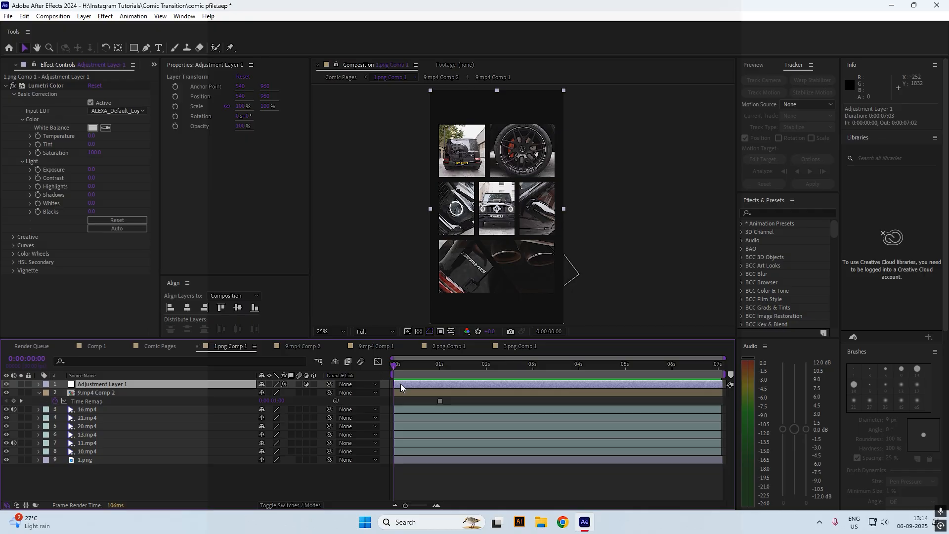
pyautogui.hotkey('ctrl', 'c')
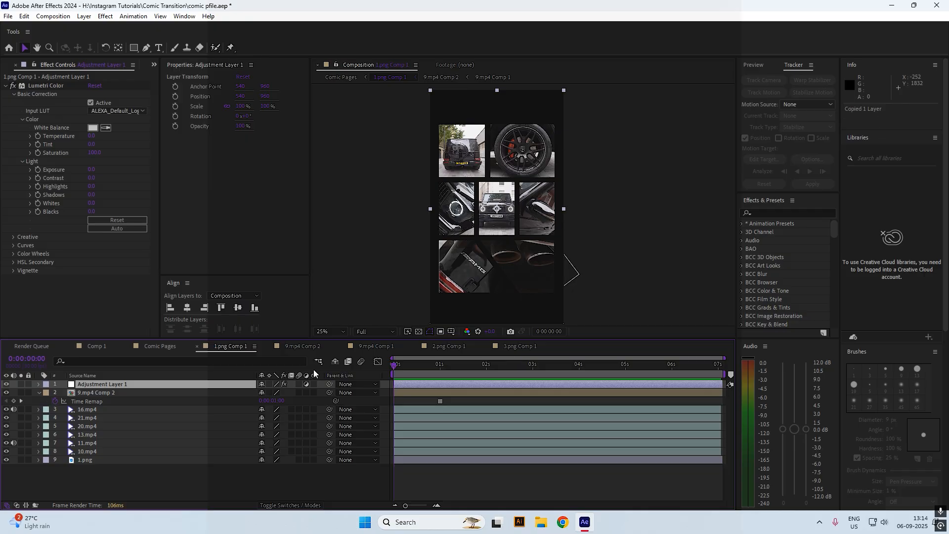
# Paste the adjustment layer into 2.png Comp 1 and 3.png Comp 1, then return to Comp 1
pyautogui.click(182, 351)
pyautogui.doubleClick(420, 413)
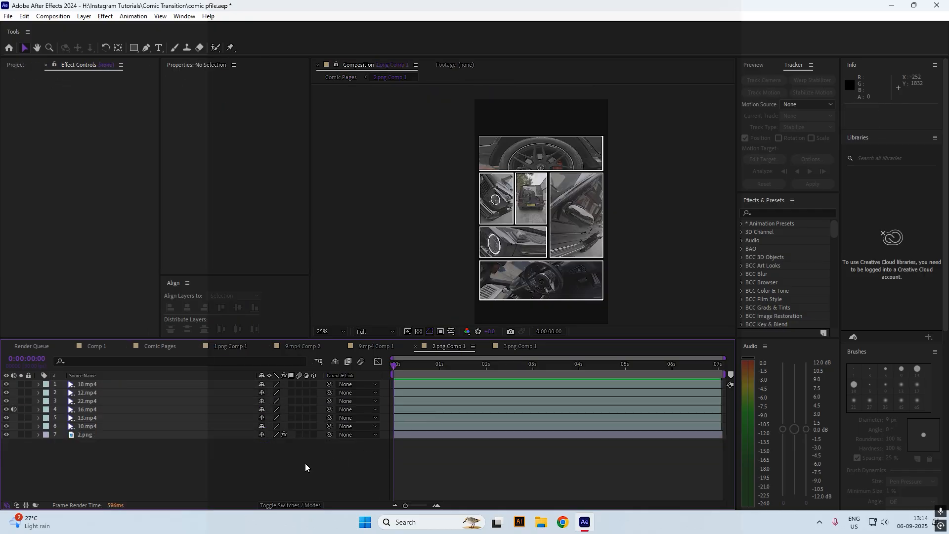
pyautogui.hotkey('ctrl', 'v')
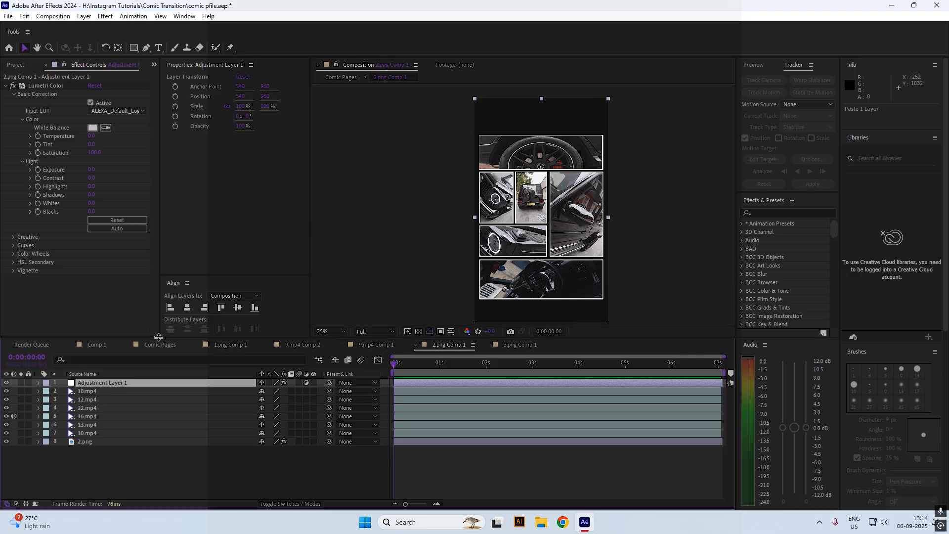
pyautogui.click(164, 348)
pyautogui.doubleClick(111, 386)
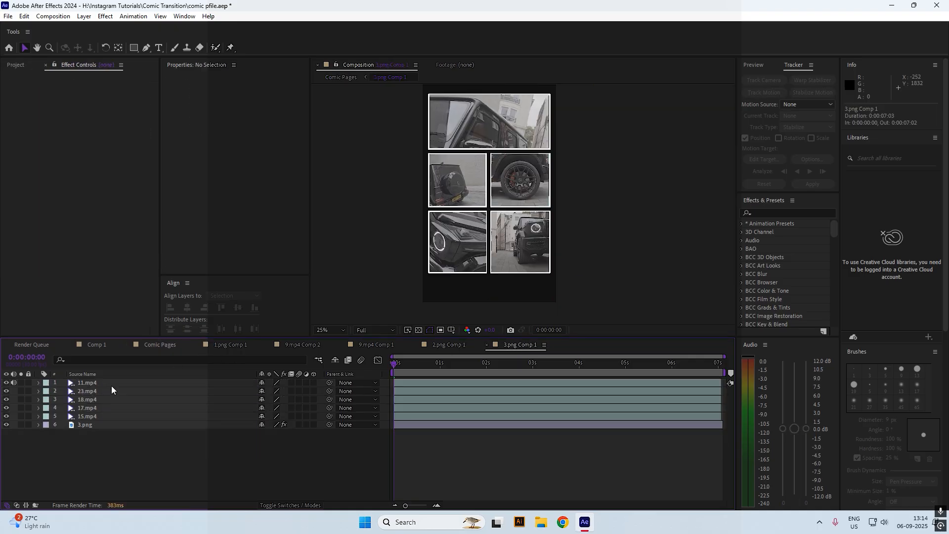
pyautogui.hotkey('ctrl', 'v')
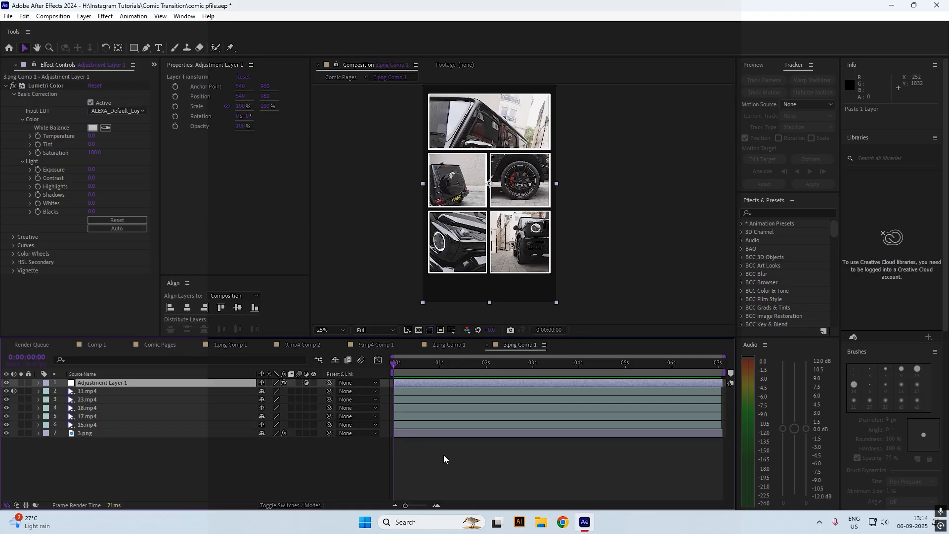
pyautogui.click(443, 455)
pyautogui.click(101, 348)
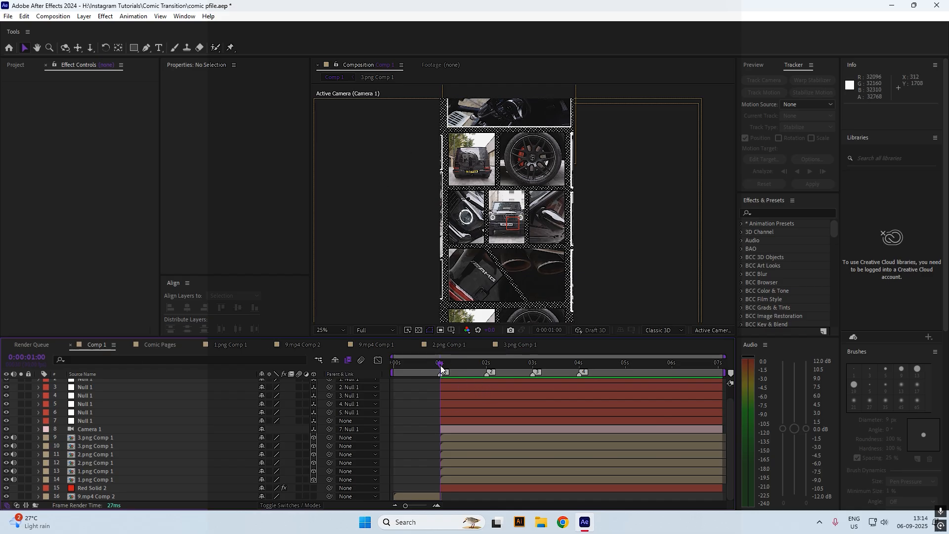
pyautogui.press('Home')
pyautogui.press('space')
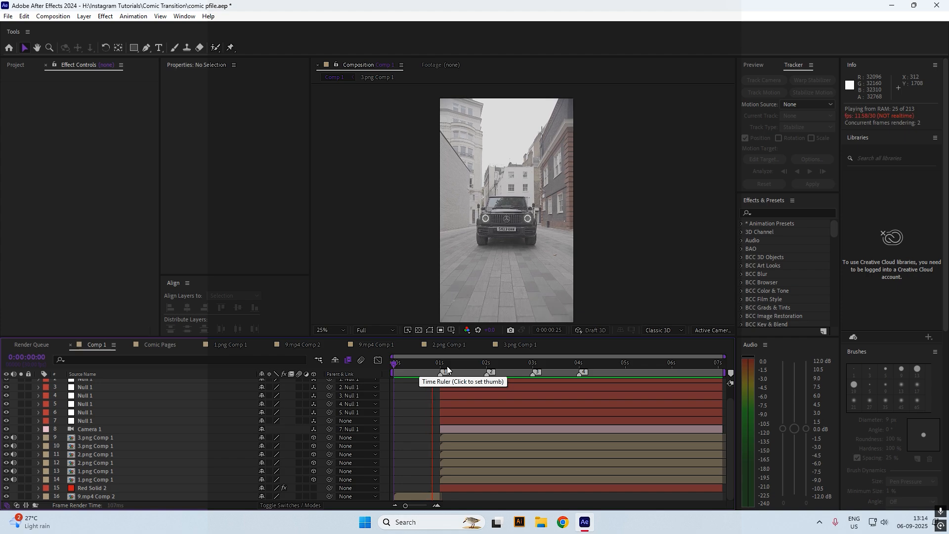
pyautogui.moveTo(451, 371)
pyautogui.mouseDown()
pyautogui.moveTo(472, 360)
pyautogui.moveTo(713, 362)
pyautogui.moveTo(440, 378)
pyautogui.mouseUp()
# Select layer 7 Null 1 and test a Z position change, then undo it
pyautogui.moveTo(405, 504); pyautogui.dragTo(416, 507)
pyautogui.click(506, 420)
pyautogui.moveTo(493, 505); pyautogui.dragTo(518, 509)
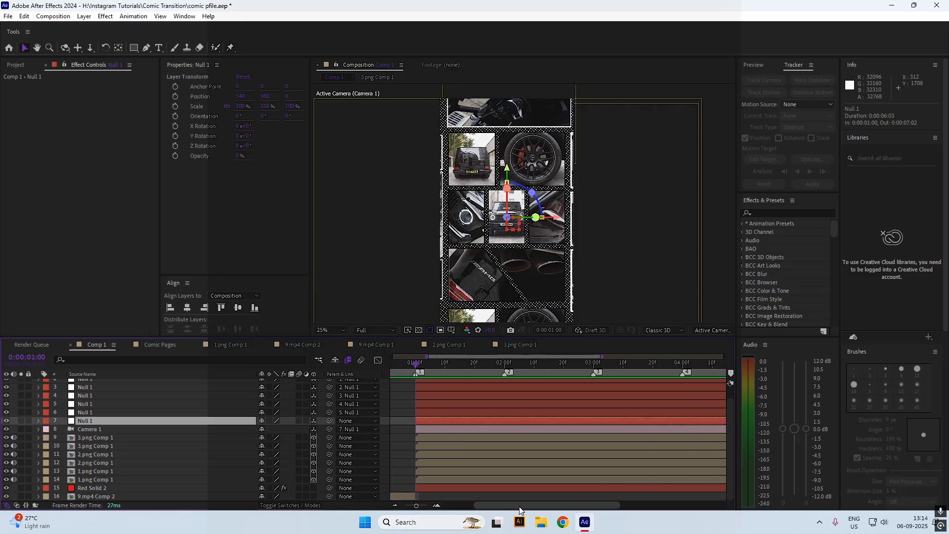
pyautogui.click(394, 434)
pyautogui.click(429, 421)
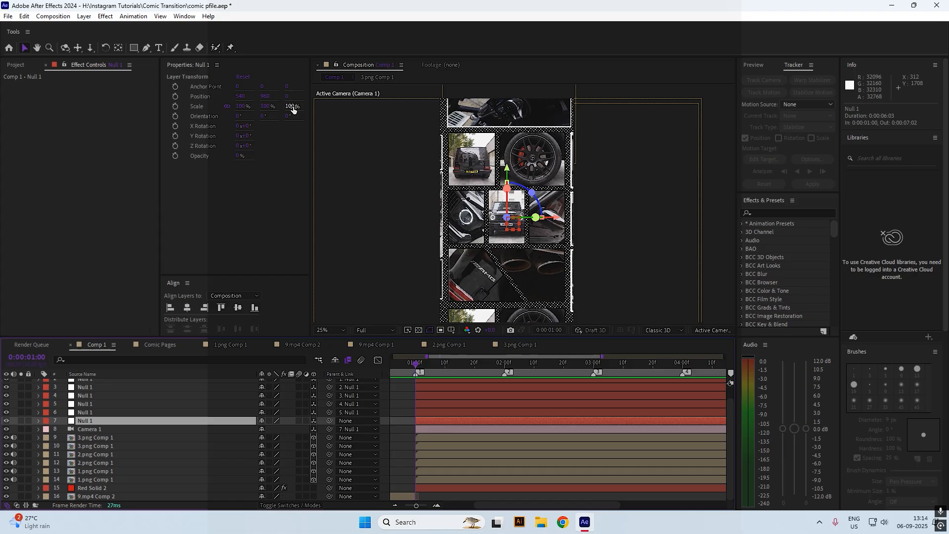
pyautogui.moveTo(287, 97); pyautogui.dragTo(270, 109)
pyautogui.hotkey('ctrl', 'z')
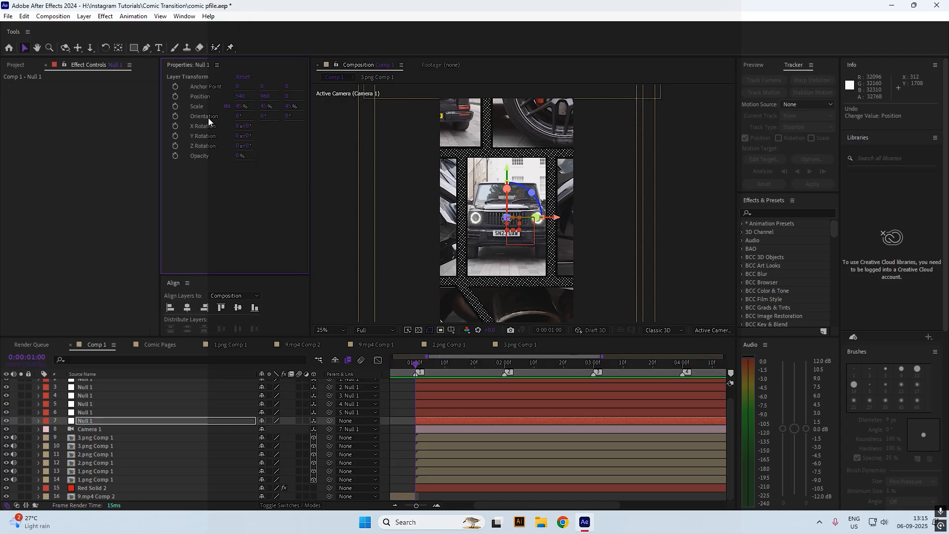
# Keyframe Null 1's Position from Z 0 at 1 s to Z -432 at 2 s, then preview
pyautogui.click(176, 96)
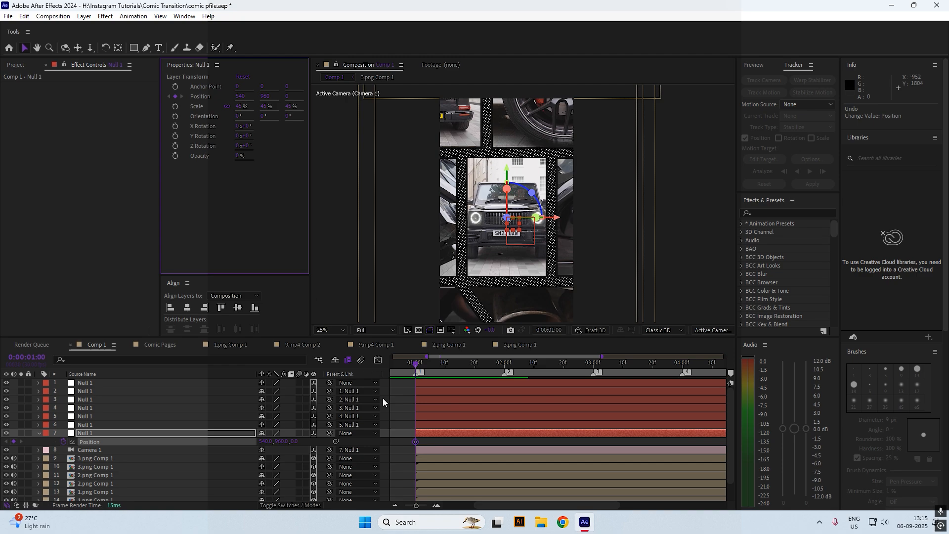
pyautogui.moveTo(414, 364); pyautogui.dragTo(448, 363)
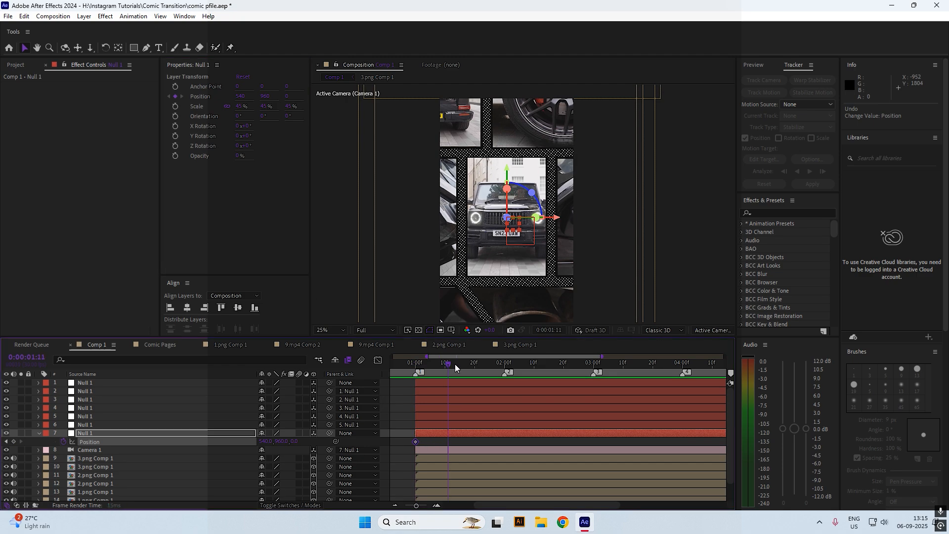
pyautogui.moveTo(505, 374); pyautogui.dragTo(482, 376)
pyautogui.moveTo(288, 96); pyautogui.dragTo(114, 137)
pyautogui.moveTo(402, 367); pyautogui.dragTo(425, 381)
pyautogui.press('space')
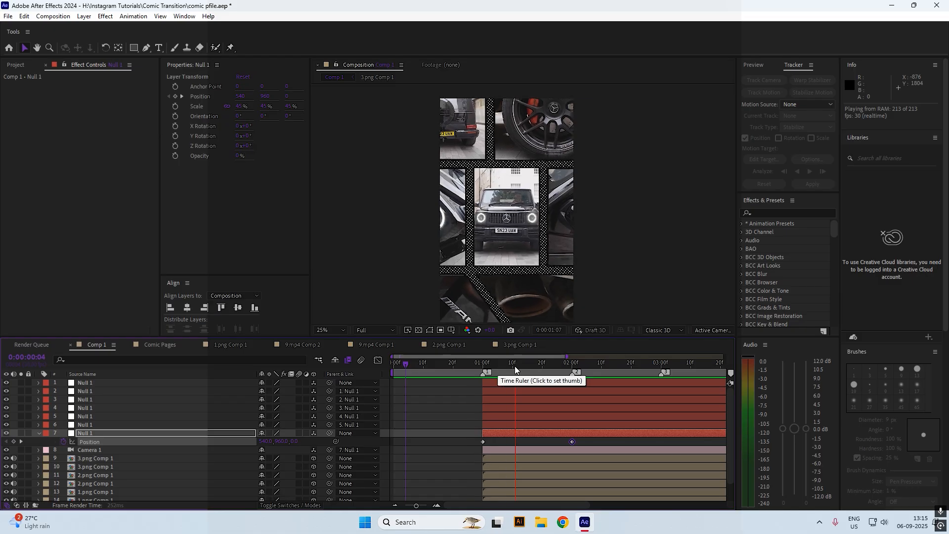
pyautogui.click(574, 368)
pyautogui.moveTo(574, 368)
pyautogui.mouseDown()
pyautogui.moveTo(516, 364)
pyautogui.moveTo(572, 368)
pyautogui.mouseUp()
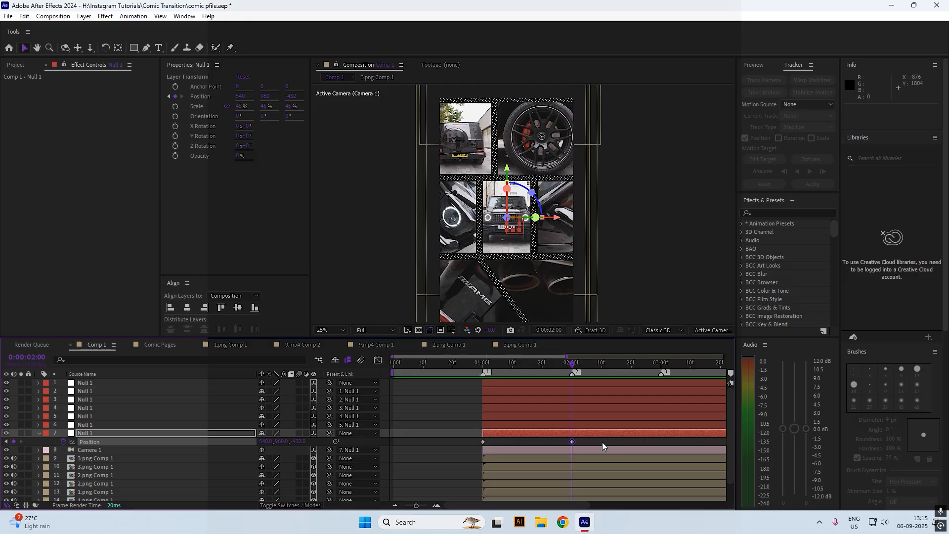
# Easy Ease both Position keyframes and stretch the influence in the speed graph
pyautogui.moveTo(602, 445); pyautogui.dragTo(446, 444)
pyautogui.press('F9')
pyautogui.click(377, 361)
pyautogui.rightClick(497, 455)
pyautogui.click(530, 364)
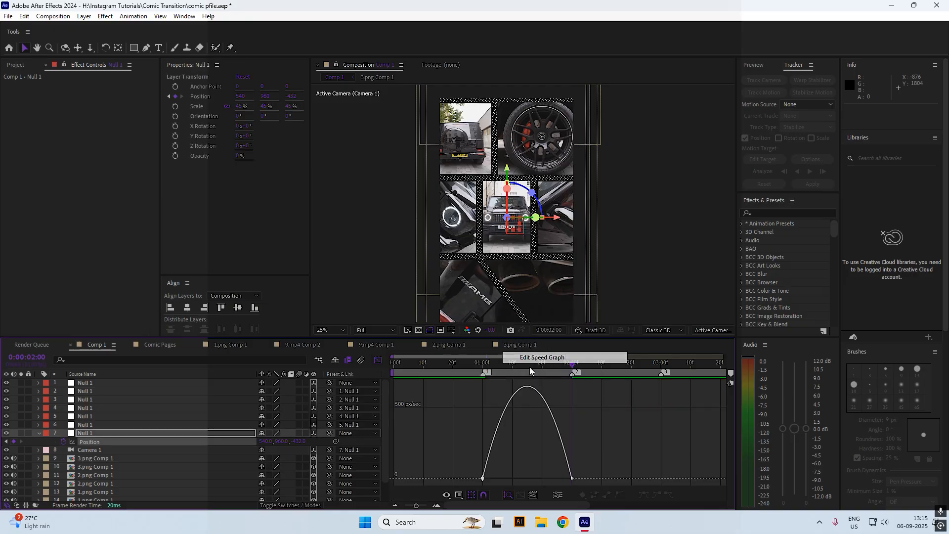
pyautogui.moveTo(497, 477); pyautogui.dragTo(541, 478)
pyautogui.press('space')
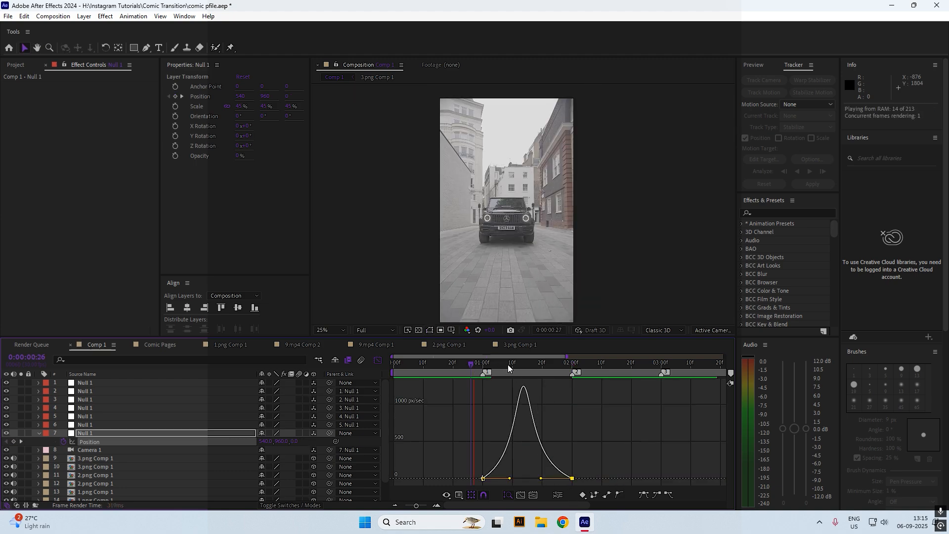
pyautogui.moveTo(508, 365)
pyautogui.mouseDown()
pyautogui.moveTo(444, 364)
pyautogui.moveTo(504, 367)
pyautogui.mouseUp()
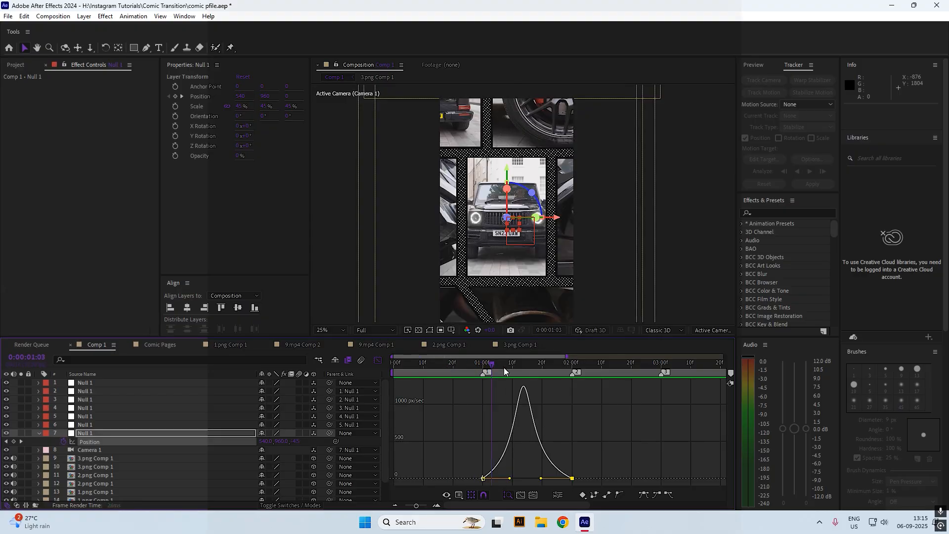
pyautogui.press('space')
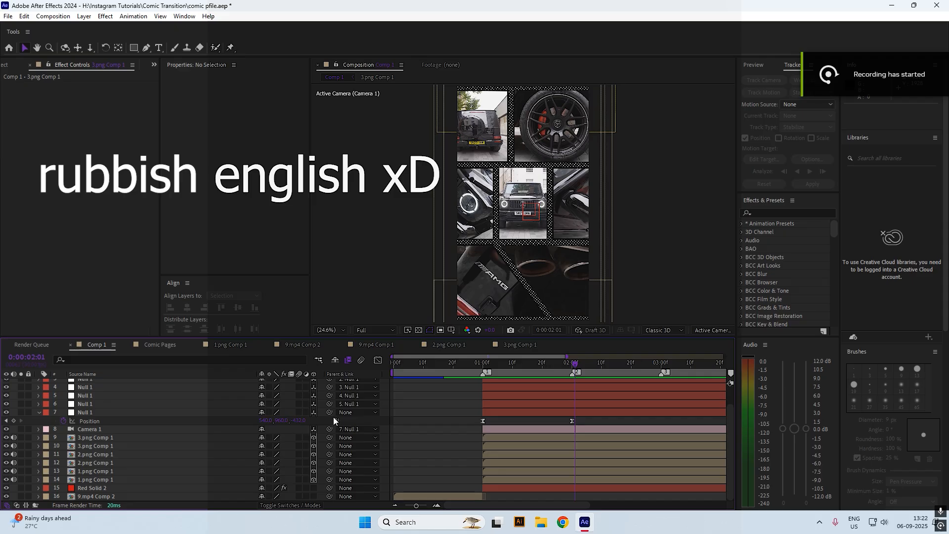
# Parent the animated layer 7 Null 1 to layer 6 Null 1 and preview the move
pyautogui.moveTo(480, 362); pyautogui.dragTo(482, 360)
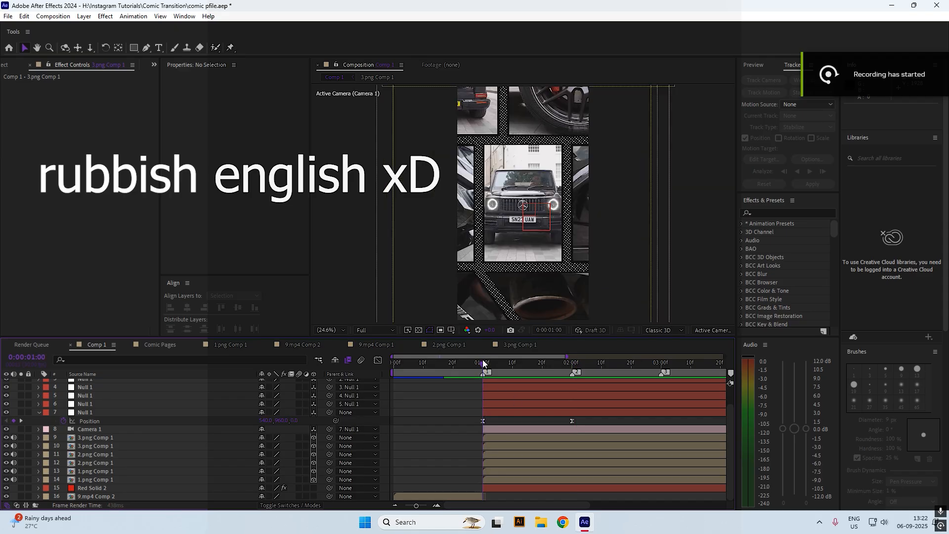
pyautogui.click(93, 429)
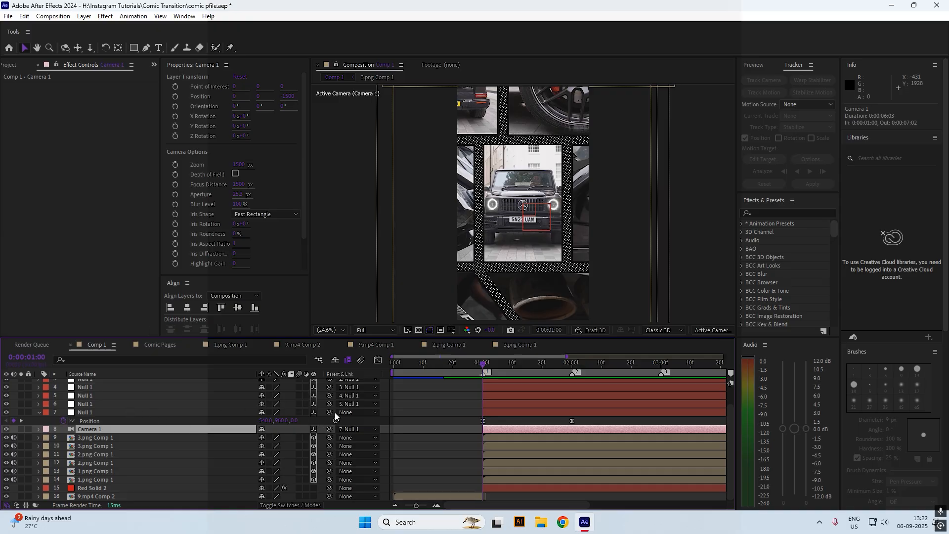
pyautogui.click(114, 412)
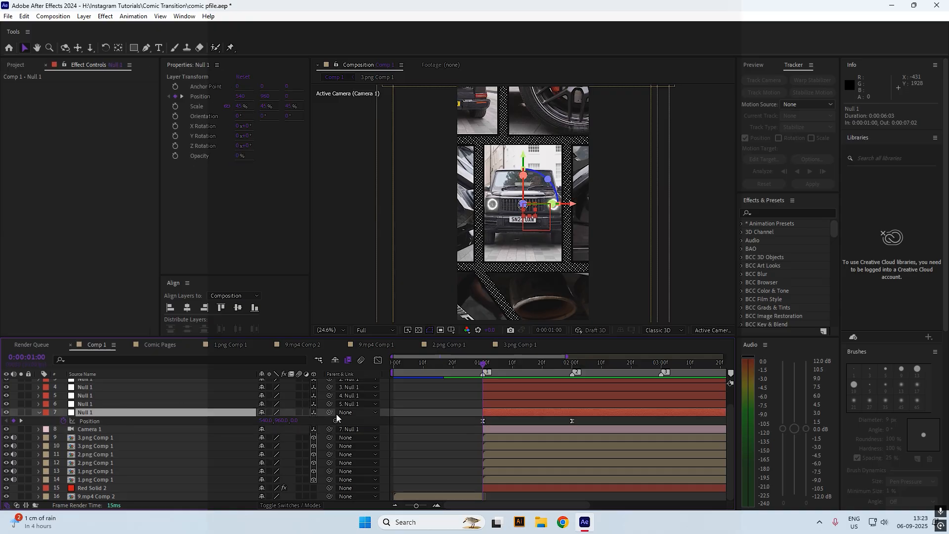
pyautogui.moveTo(331, 413); pyautogui.dragTo(188, 402)
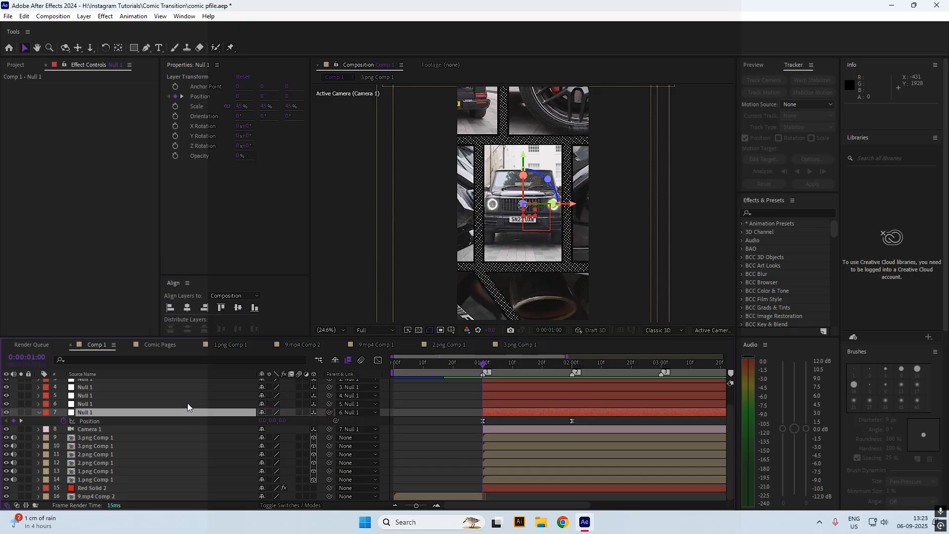
pyautogui.click(474, 362)
pyautogui.press('space')
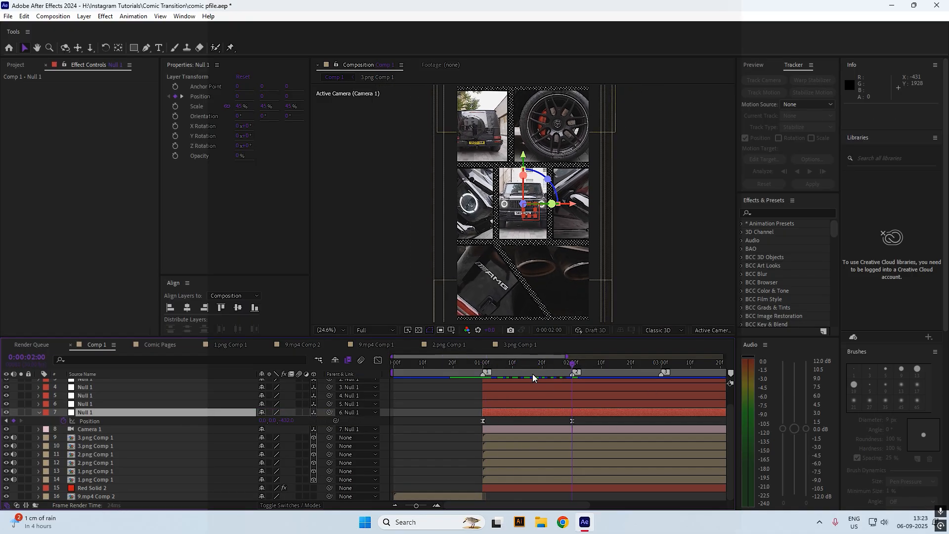
pyautogui.press('space')
pyautogui.press('space')
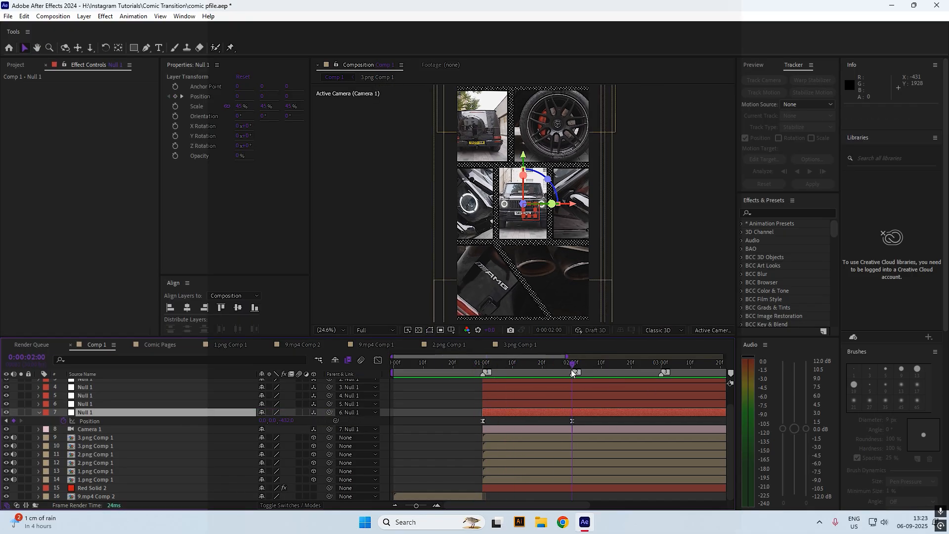
# Zoom the viewer out and delete layer 9 3.png Comp 1
pyautogui.press(',')
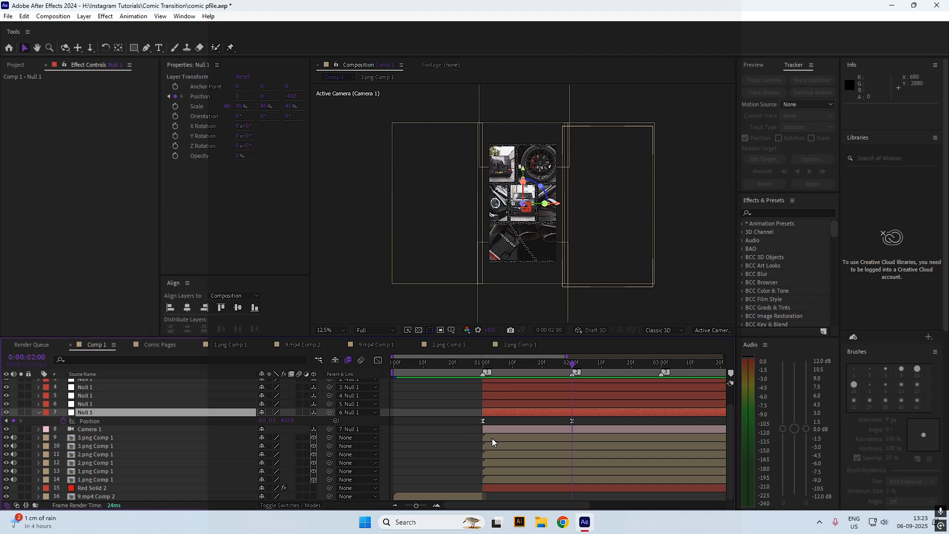
pyautogui.click(111, 479)
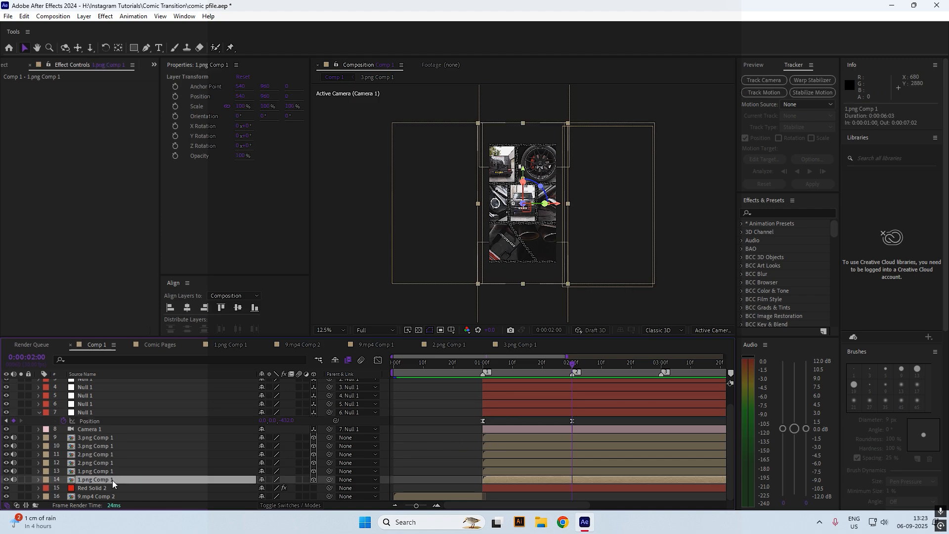
pyautogui.click(108, 471)
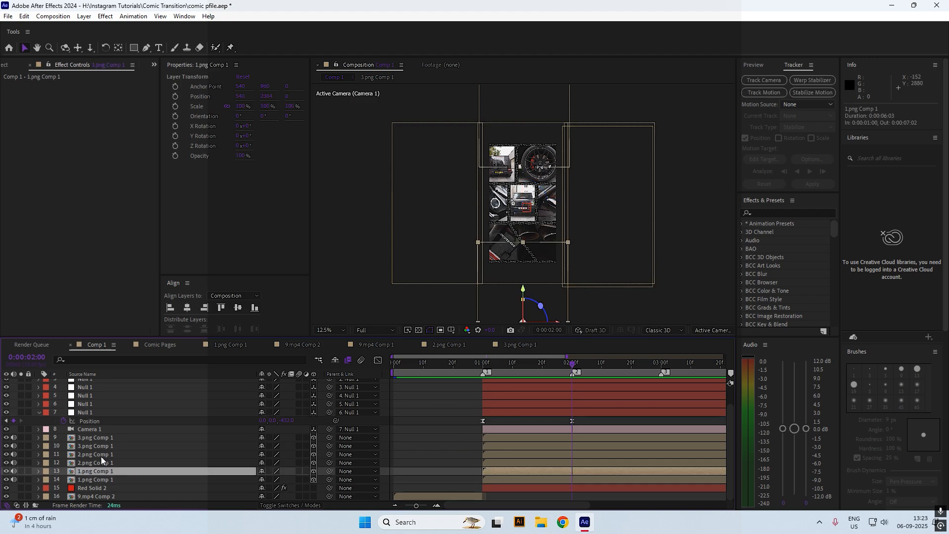
pyautogui.click(100, 463)
pyautogui.click(108, 454)
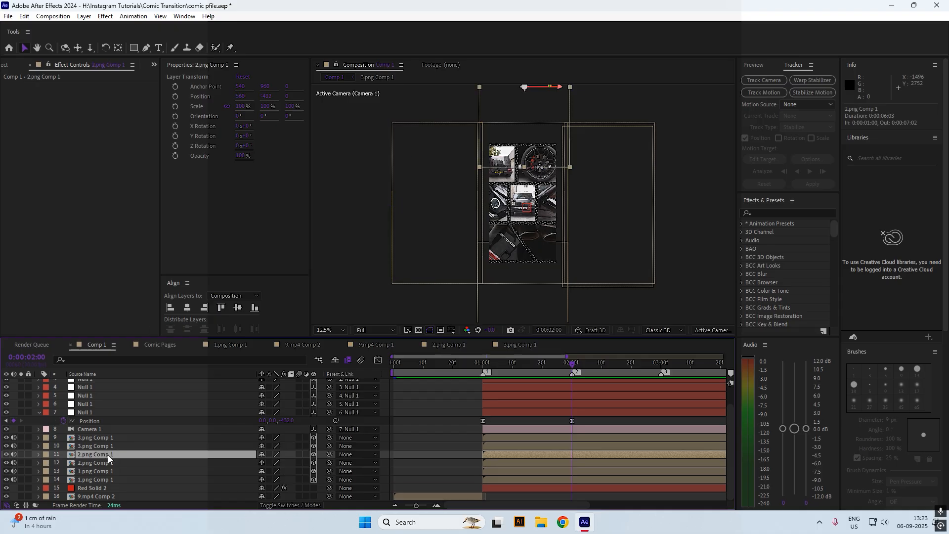
pyautogui.click(93, 443)
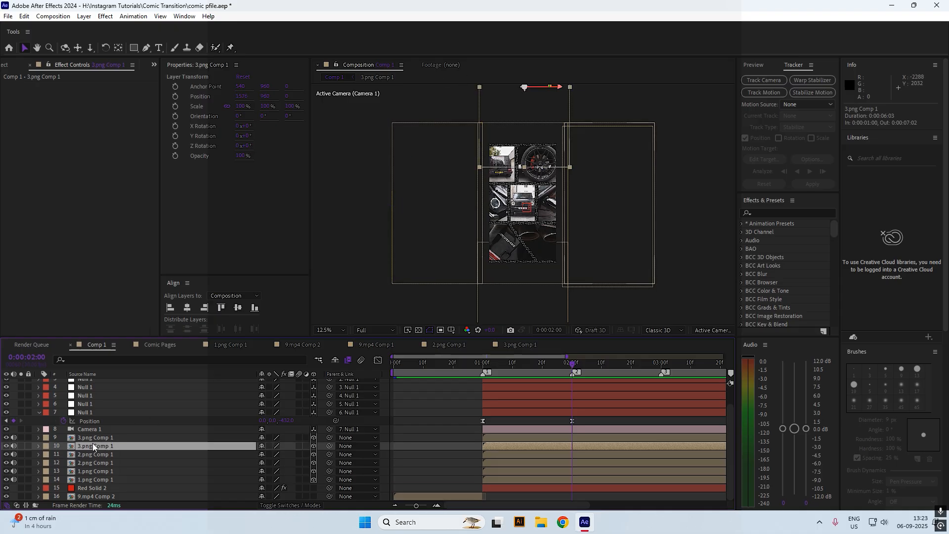
pyautogui.click(116, 437)
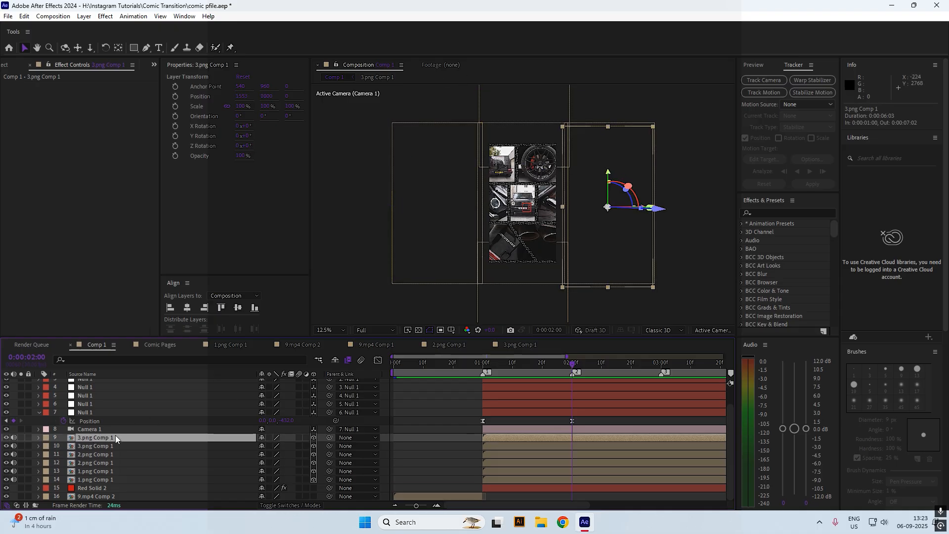
pyautogui.press('Delete')
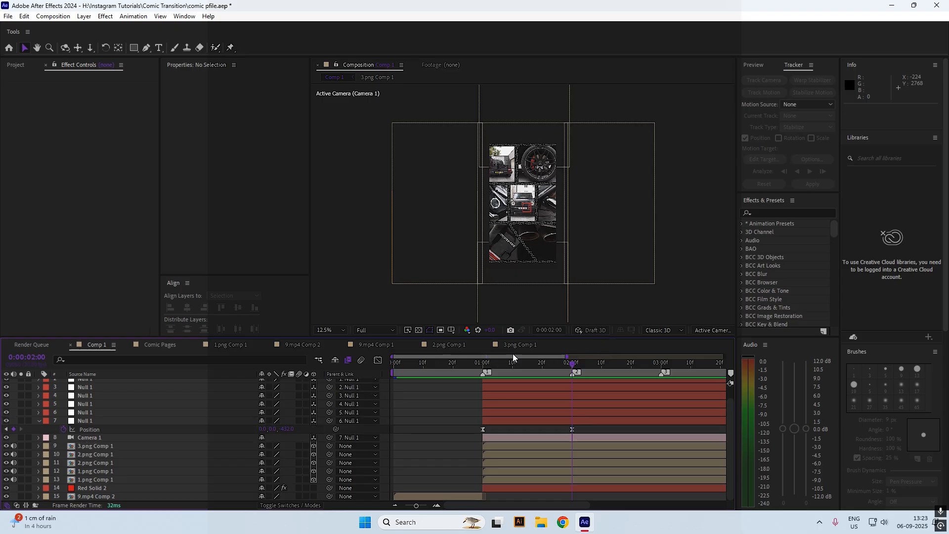
# Set keyframes for layer 6's Position, Y Rotation and Z Rotation at 1:16
pyautogui.click(481, 363)
pyautogui.moveTo(481, 362); pyautogui.dragTo(529, 385)
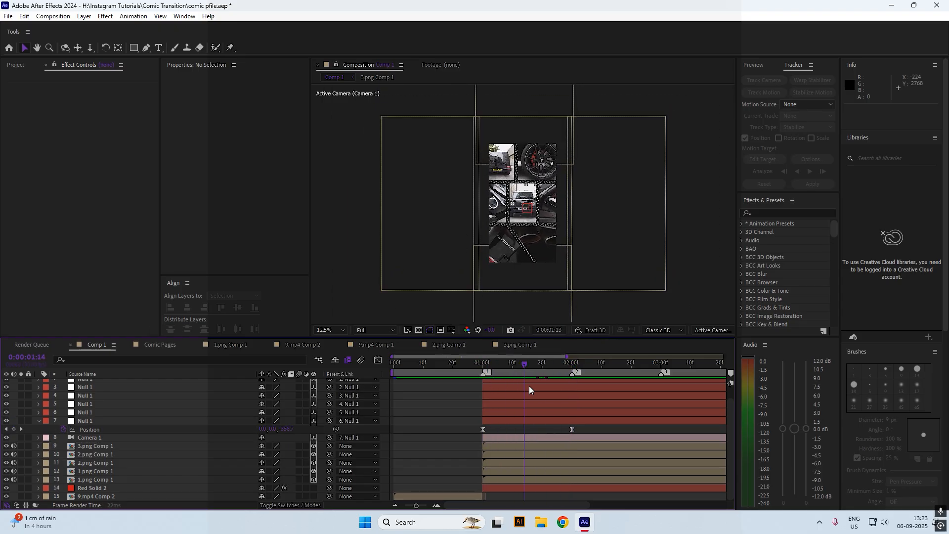
pyautogui.click(516, 413)
pyautogui.press('p')
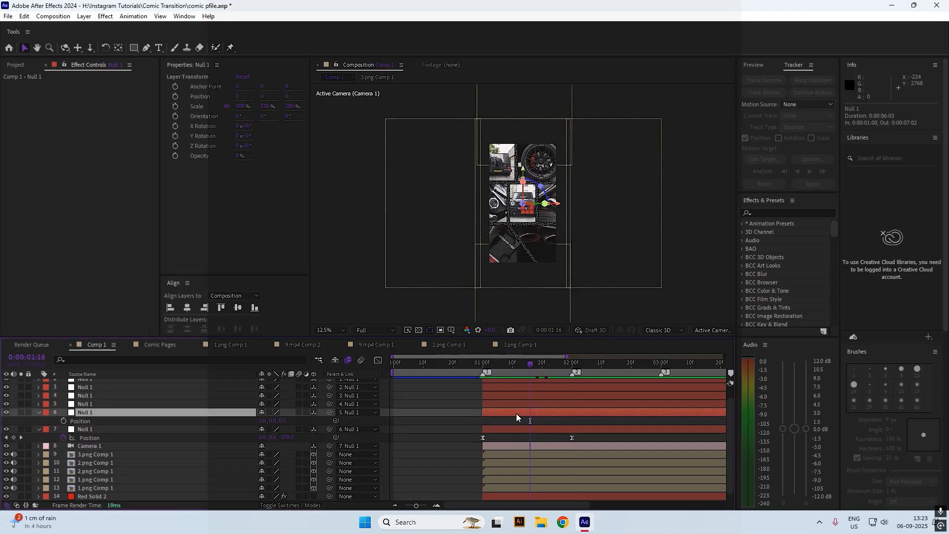
pyautogui.click(63, 421)
pyautogui.press('r')
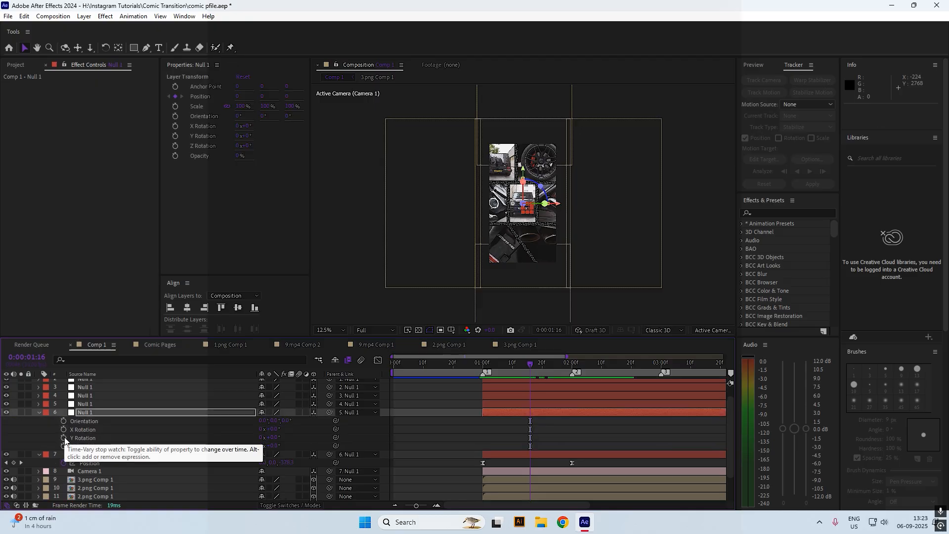
pyautogui.click(63, 438)
pyautogui.click(63, 446)
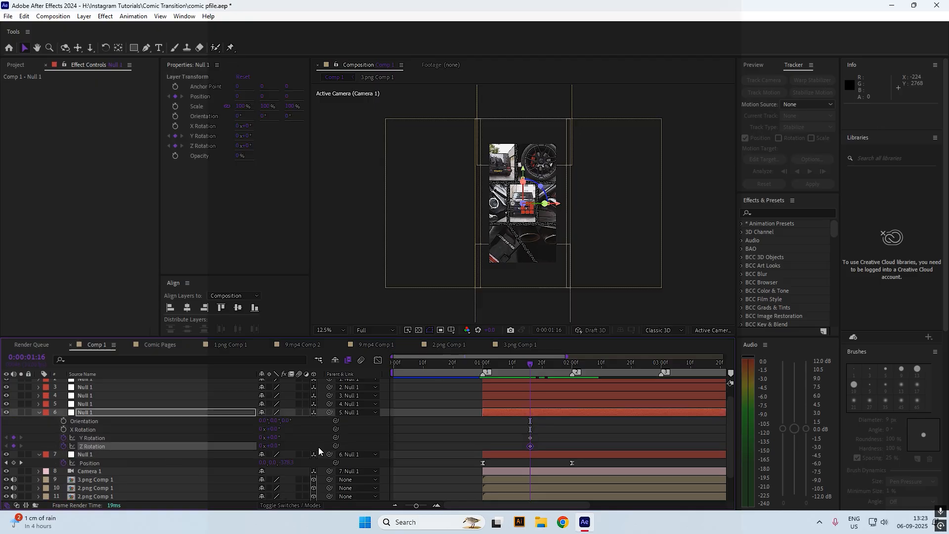
pyautogui.press('u')
# Slide layer 6's null sideways at 3:00, keyframing its Position
pyautogui.moveTo(540, 376); pyautogui.dragTo(671, 374)
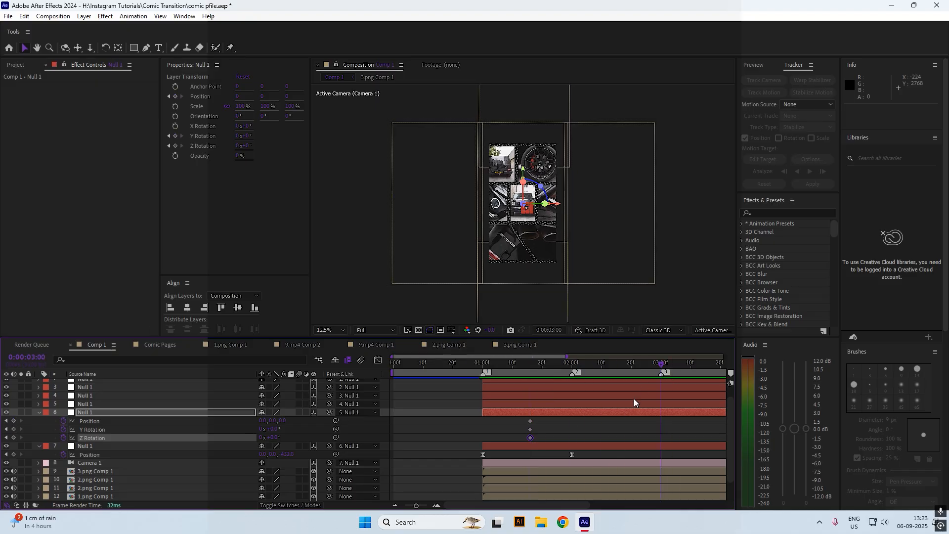
pyautogui.click(601, 426)
pyautogui.click(595, 413)
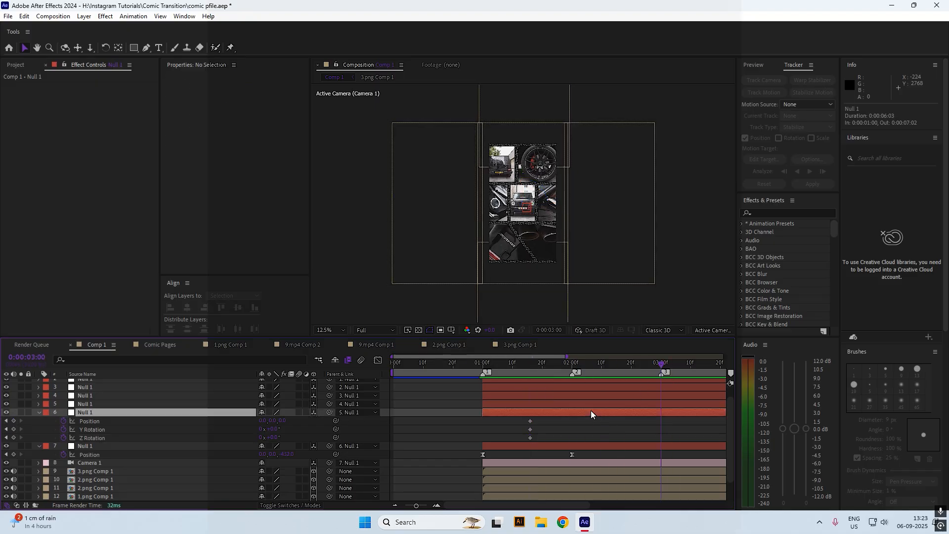
pyautogui.moveTo(237, 97); pyautogui.dragTo(824, 113)
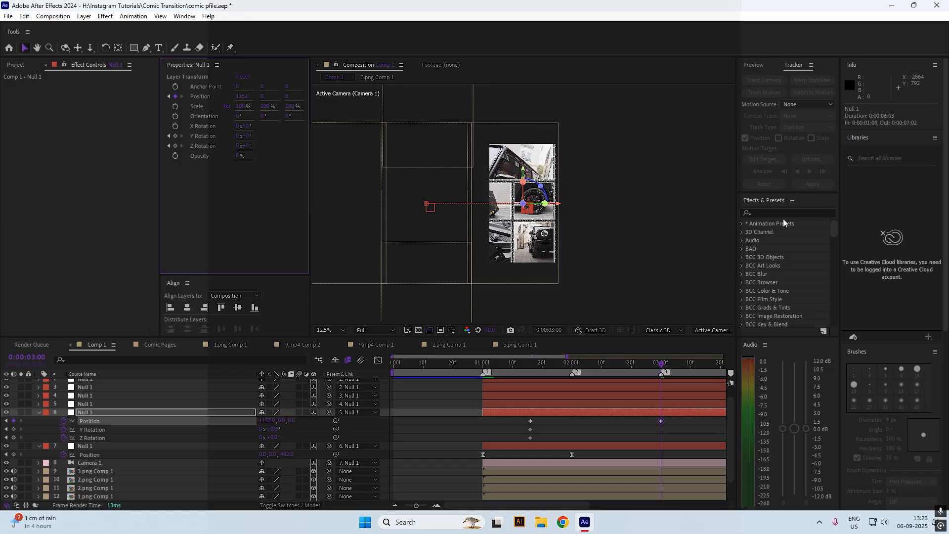
pyautogui.moveTo(536, 365); pyautogui.dragTo(492, 375)
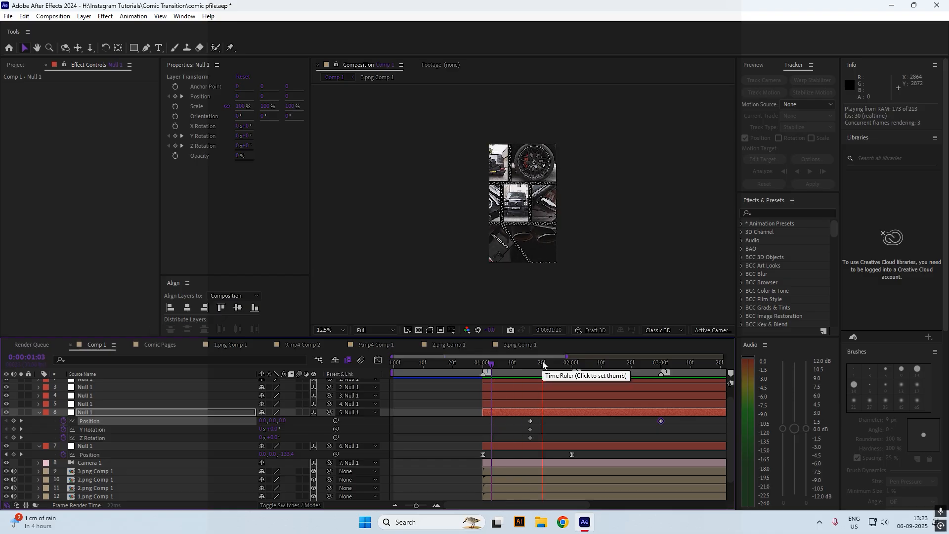
pyautogui.moveTo(542, 362); pyautogui.dragTo(661, 371)
pyautogui.click(611, 407)
# Turn layer 6's null to +7° Y Rotation at 3:00, discarding a trial Z Rotation
pyautogui.moveTo(531, 368); pyautogui.dragTo(662, 376)
pyautogui.scroll(1, 480, 165)
pyautogui.moveTo(275, 430); pyautogui.dragTo(281, 429)
pyautogui.moveTo(488, 362); pyautogui.dragTo(661, 366)
pyautogui.moveTo(272, 438); pyautogui.dragTo(276, 438)
pyautogui.hotkey('ctrl', 'z')
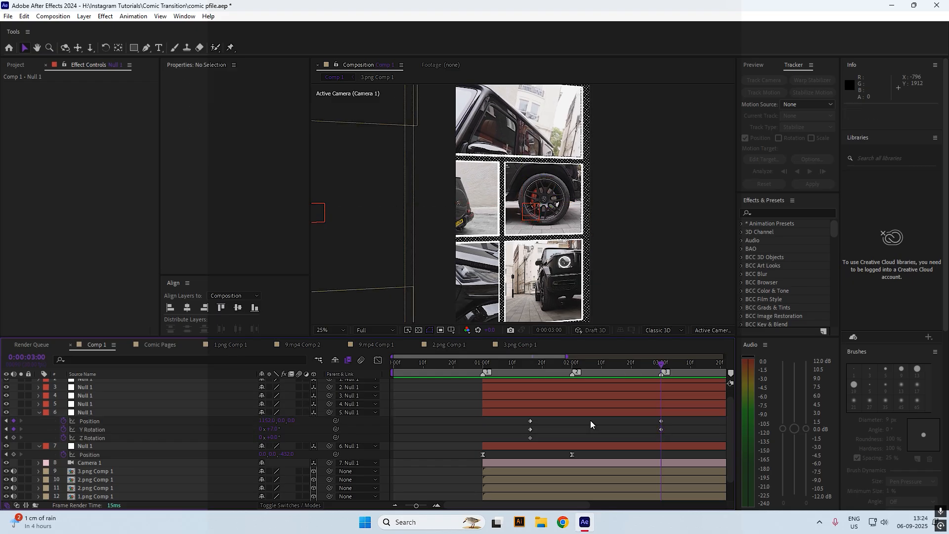
# Easy Ease layer 6's Position and Y Rotation keyframes and steepen the speed peak
pyautogui.moveTo(675, 416); pyautogui.dragTo(499, 429)
pyautogui.press('F9')
pyautogui.hotkey('shift', 'F3')
pyautogui.moveTo(556, 454); pyautogui.dragTo(520, 486)
pyautogui.moveTo(574, 477); pyautogui.dragTo(617, 478)
pyautogui.moveTo(690, 424); pyautogui.dragTo(576, 476)
pyautogui.hotkey('ctrl', 'z')
pyautogui.moveTo(497, 363); pyautogui.dragTo(571, 363)
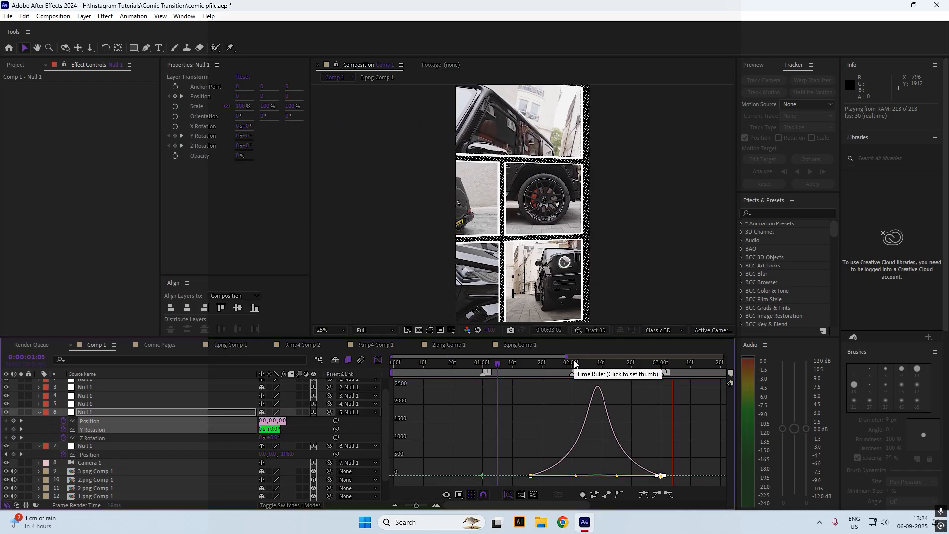
pyautogui.hotkey('shift', 'F3')
pyautogui.click(549, 403)
# Keyframe layer 5's Y Rotation at 2:00
pyautogui.press('p')
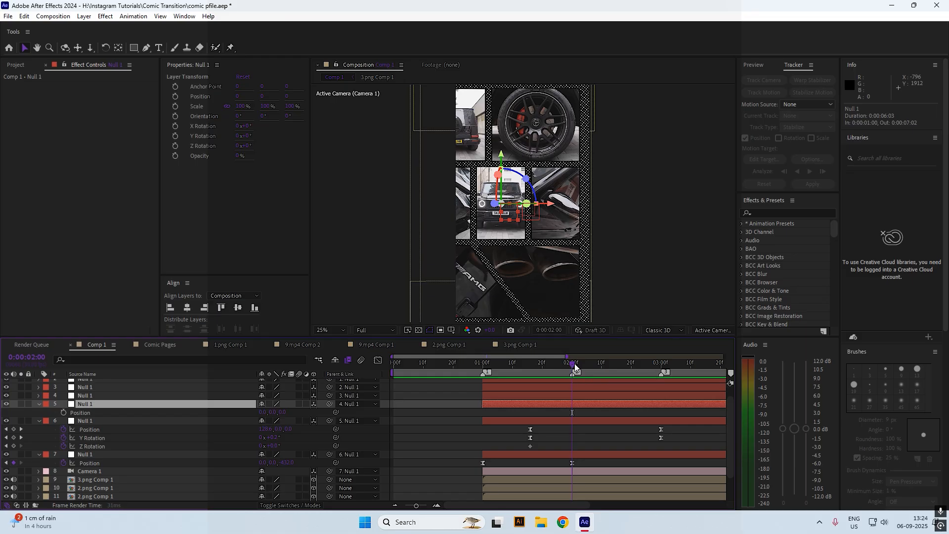
pyautogui.press('r')
pyautogui.click(64, 429)
pyautogui.click(64, 438)
pyautogui.click(64, 421)
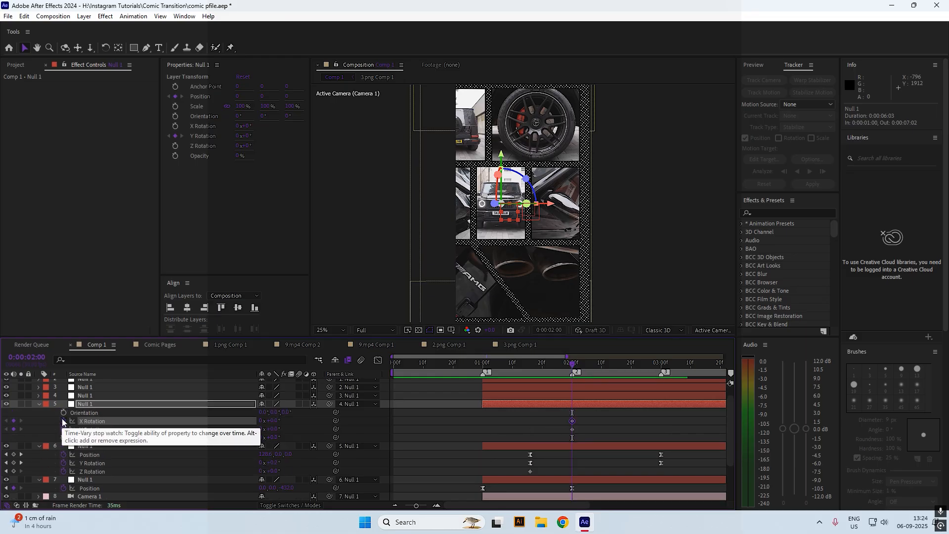
pyautogui.press('u')
# At 4:00, move layer 5's null to X -1152 and turn it about -8° on Y
pyautogui.moveTo(572, 365); pyautogui.dragTo(568, 405)
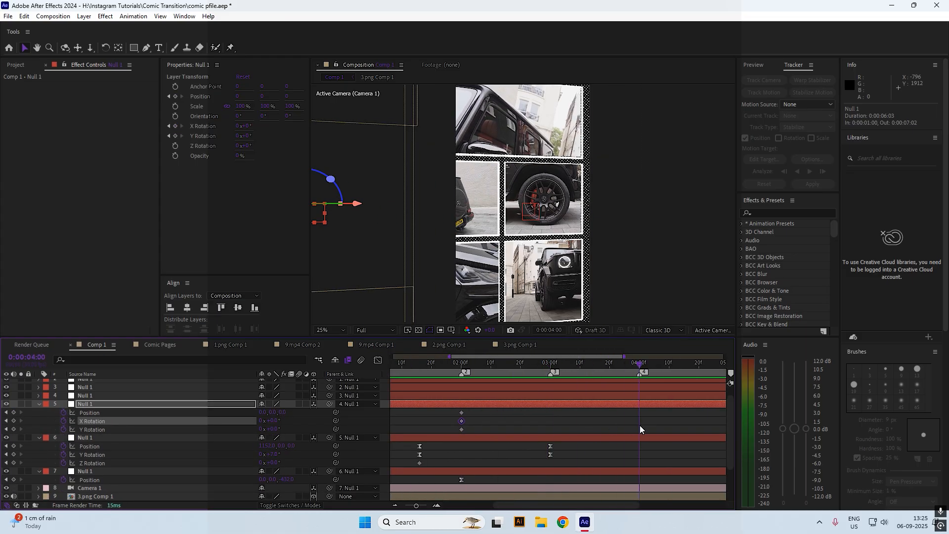
pyautogui.moveTo(271, 412); pyautogui.dragTo(262, 413)
pyautogui.moveTo(439, 370); pyautogui.dragTo(639, 382)
pyautogui.hotkey('ctrl', 'z')
pyautogui.hotkey('ctrl', 'z')
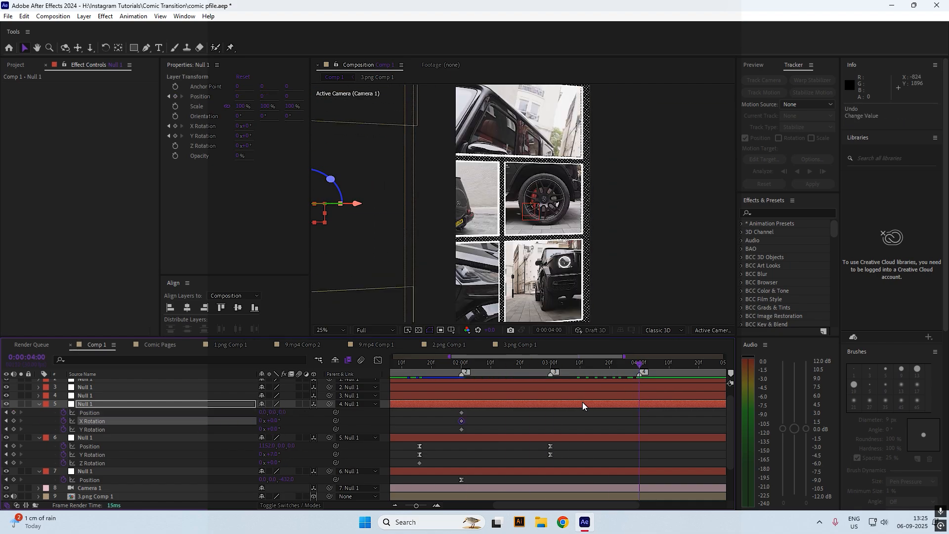
pyautogui.press(',')
pyautogui.moveTo(460, 368); pyautogui.dragTo(633, 381)
pyautogui.moveTo(263, 412); pyautogui.dragTo(2, 349)
pyautogui.hotkey('ctrl', 'z')
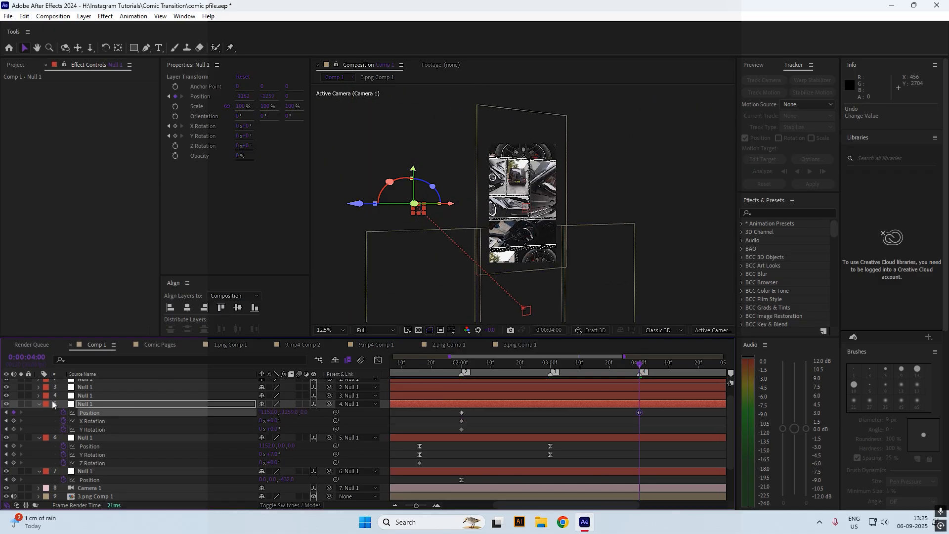
pyautogui.moveTo(52, 403); pyautogui.dragTo(74, 412)
pyautogui.moveTo(275, 429); pyautogui.dragTo(273, 438)
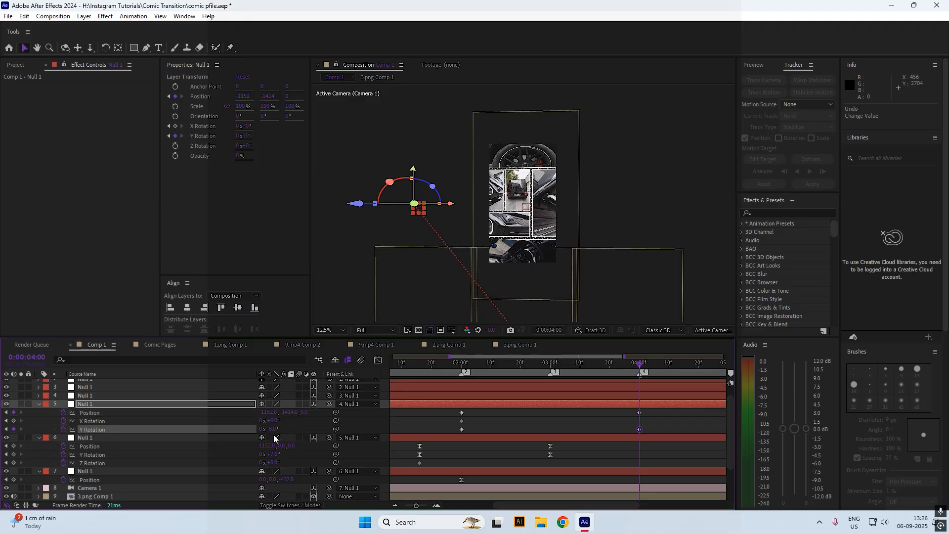
pyautogui.press('u')
pyautogui.press('u')
# Easy Ease layer 5's Position and Y Rotation keyframes and lengthen their speed-graph influence
pyautogui.moveTo(647, 410); pyautogui.dragTo(453, 418)
pyautogui.moveTo(648, 428); pyautogui.dragTo(453, 432)
pyautogui.press('F9')
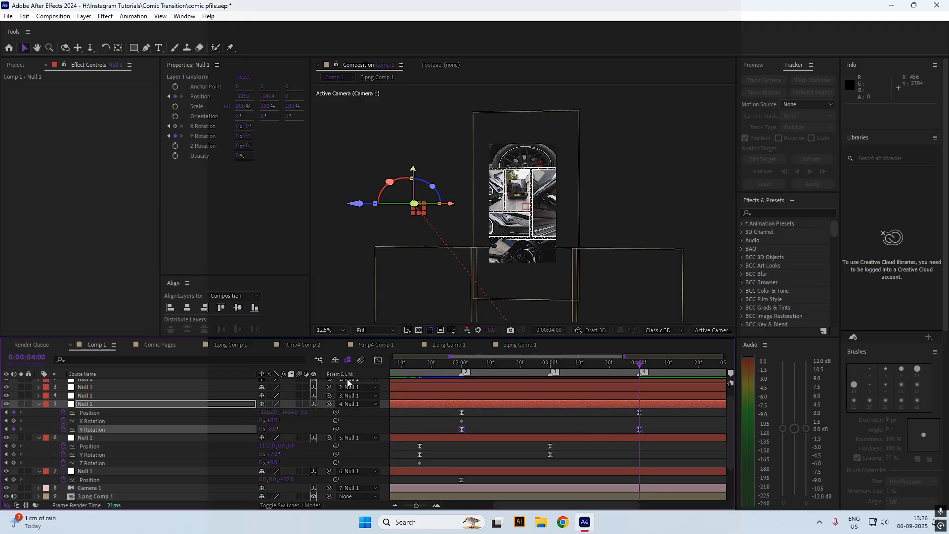
pyautogui.click(377, 360)
pyautogui.moveTo(491, 385); pyautogui.dragTo(517, 386)
pyautogui.moveTo(610, 386); pyautogui.dragTo(578, 386)
pyautogui.click(450, 365)
pyautogui.press('space')
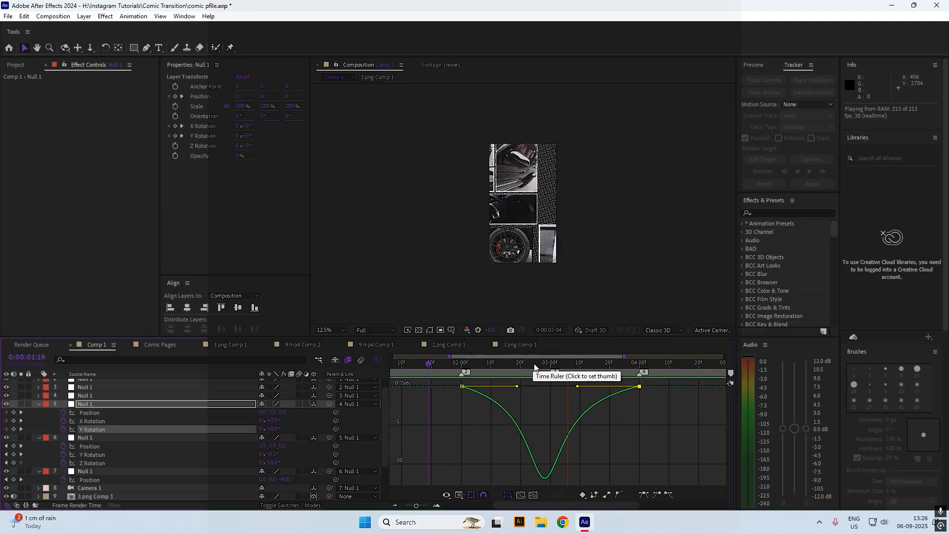
pyautogui.press('space')
# Delete layer 5's stray X Rotation keyframe and preview the animation
pyautogui.click(378, 360)
pyautogui.moveTo(624, 356); pyautogui.dragTo(720, 356)
pyautogui.click(435, 421)
pyautogui.press('j')
pyautogui.press('j')
pyautogui.press('j')
pyautogui.press('Delete')
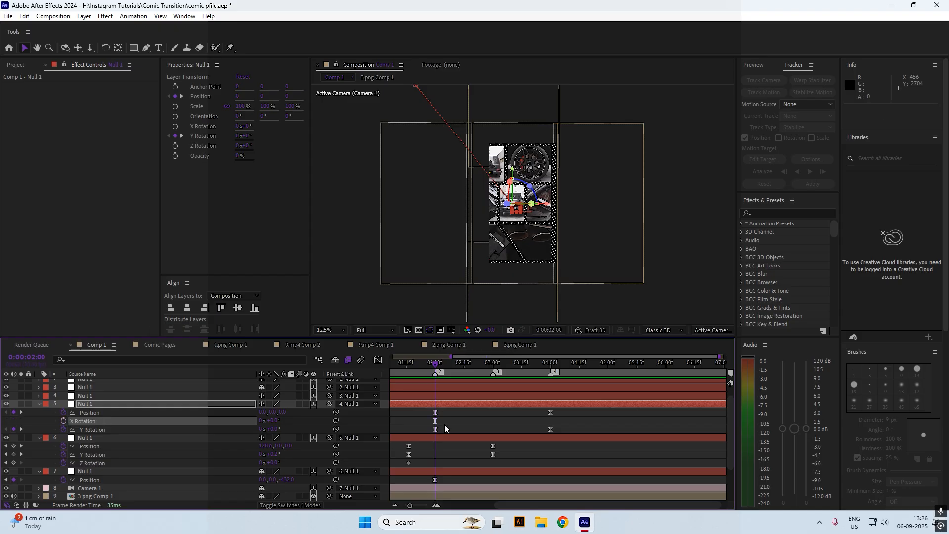
pyautogui.click(444, 423)
pyautogui.moveTo(562, 504); pyautogui.dragTo(509, 504)
pyautogui.moveTo(508, 366); pyautogui.dragTo(444, 368)
pyautogui.press('space')
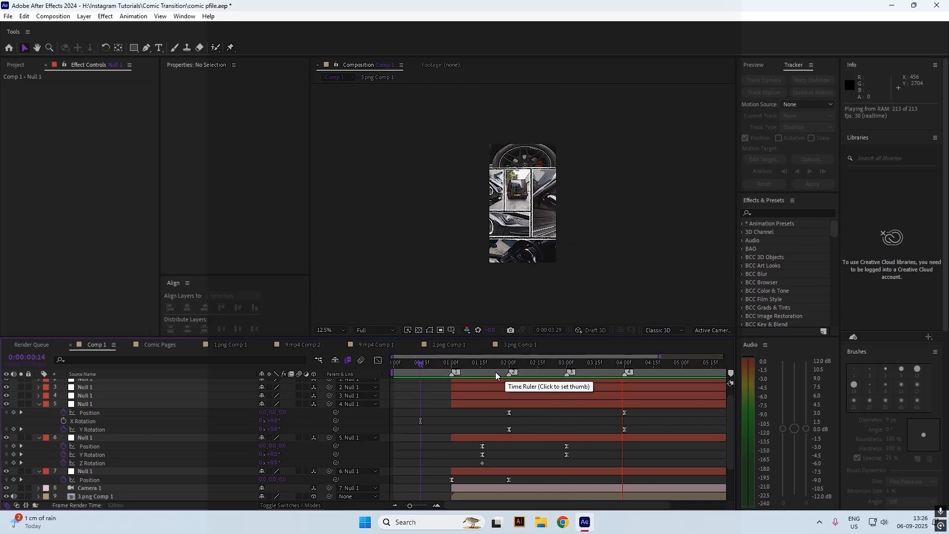
# Stagger the nulls: layer 5's keyframes to 2:13, layer 6's later, layer 7's to 2:05
pyautogui.moveTo(496, 368); pyautogui.dragTo(565, 367)
pyautogui.moveTo(519, 432); pyautogui.dragTo(534, 414)
pyautogui.moveTo(586, 443)
pyautogui.mouseDown()
pyautogui.moveTo(564, 461)
pyautogui.moveTo(572, 454)
pyautogui.mouseUp()
pyautogui.moveTo(508, 479); pyautogui.dragTo(519, 480)
pyautogui.click(411, 365)
pyautogui.press('space')
pyautogui.moveTo(483, 365); pyautogui.dragTo(424, 371)
pyautogui.click(511, 416)
pyautogui.press('space')
pyautogui.click(622, 369)
# At 3:05, key layer 4's null for Position and X, Y and Z Rotation
pyautogui.moveTo(623, 370); pyautogui.dragTo(624, 370)
pyautogui.click(604, 396)
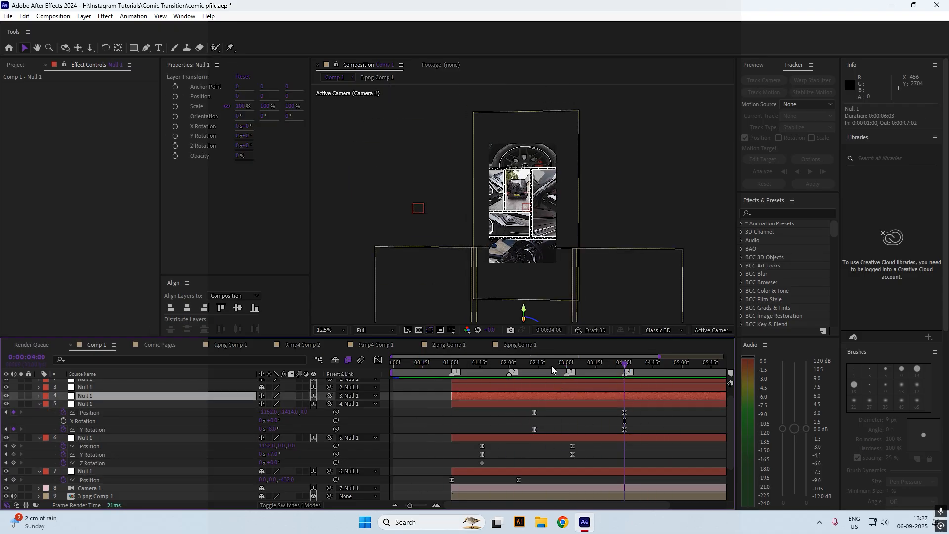
pyautogui.click(576, 367)
pyautogui.press('p')
pyautogui.click(64, 404)
pyautogui.press('r')
pyautogui.click(64, 429)
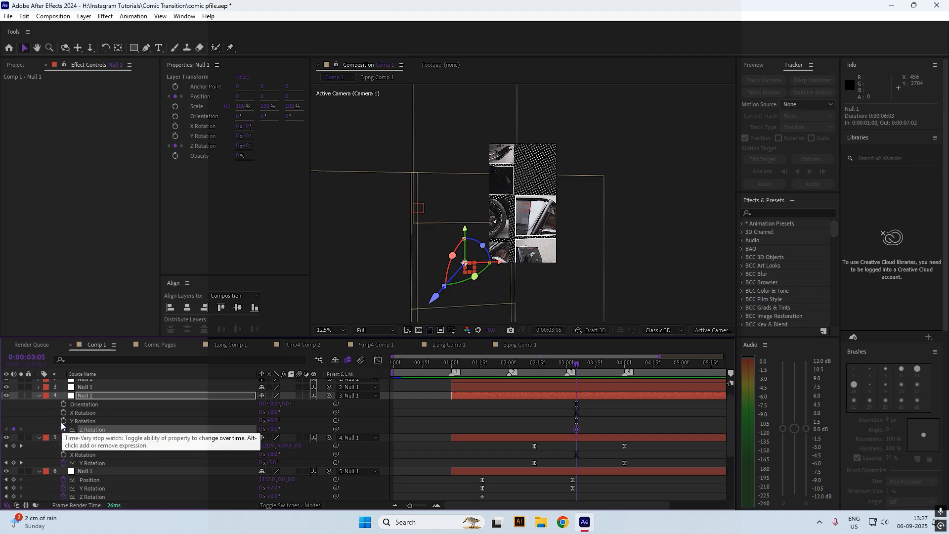
pyautogui.click(63, 421)
pyautogui.click(63, 413)
pyautogui.press('u')
# Try moving layer 4's null on Y and X, then undo the new Position keyframe
pyautogui.moveTo(579, 366); pyautogui.dragTo(659, 368)
pyautogui.scroll(-1, 631, 401)
pyautogui.scroll(1, 631, 405)
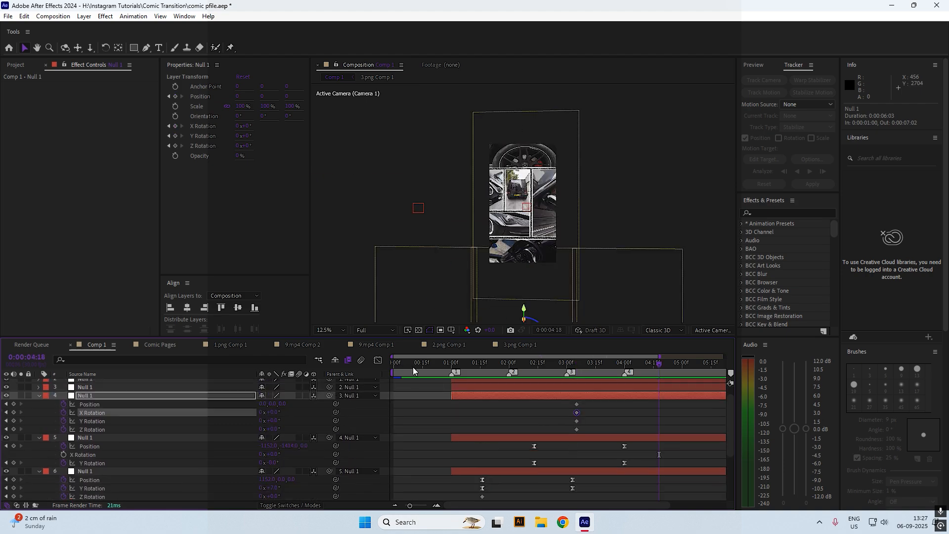
pyautogui.moveTo(271, 404); pyautogui.dragTo(283, 402)
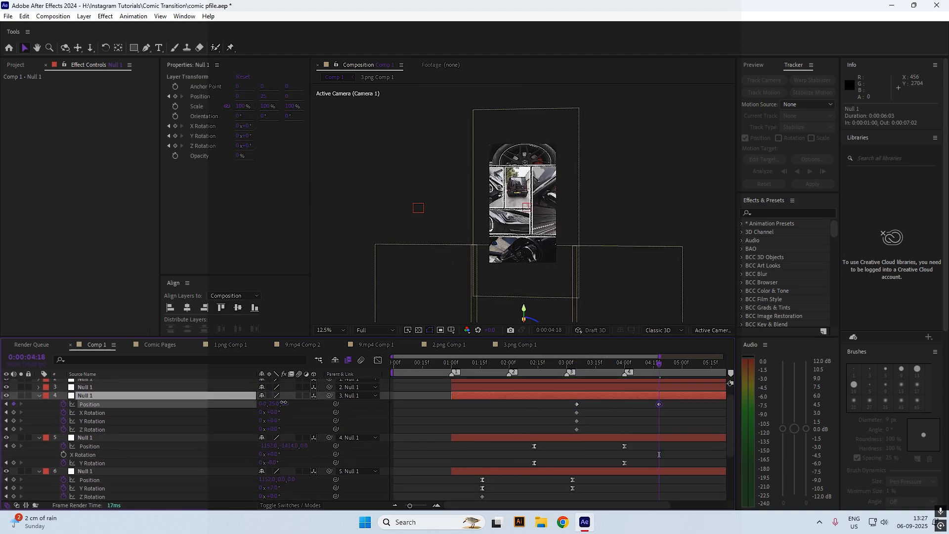
pyautogui.moveTo(851, 382); pyautogui.dragTo(930, 383)
pyautogui.moveTo(264, 403); pyautogui.dragTo(301, 405)
pyautogui.hotkey('ctrl', 'z')
pyautogui.hotkey('ctrl', 'z')
# At 4:15, test Position and Y Rotation changes on layer 4's null, then undo them
pyautogui.moveTo(593, 368); pyautogui.dragTo(655, 370)
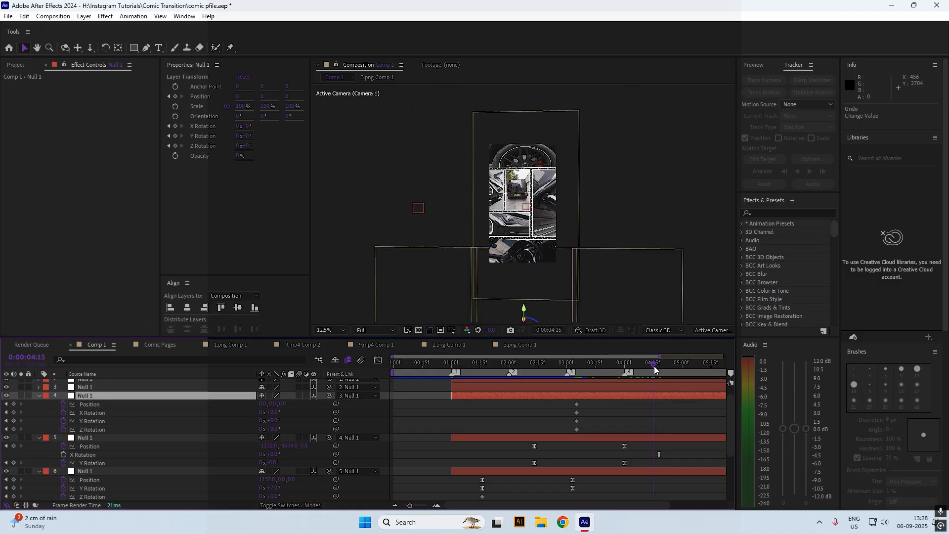
pyautogui.moveTo(271, 404); pyautogui.dragTo(772, 438)
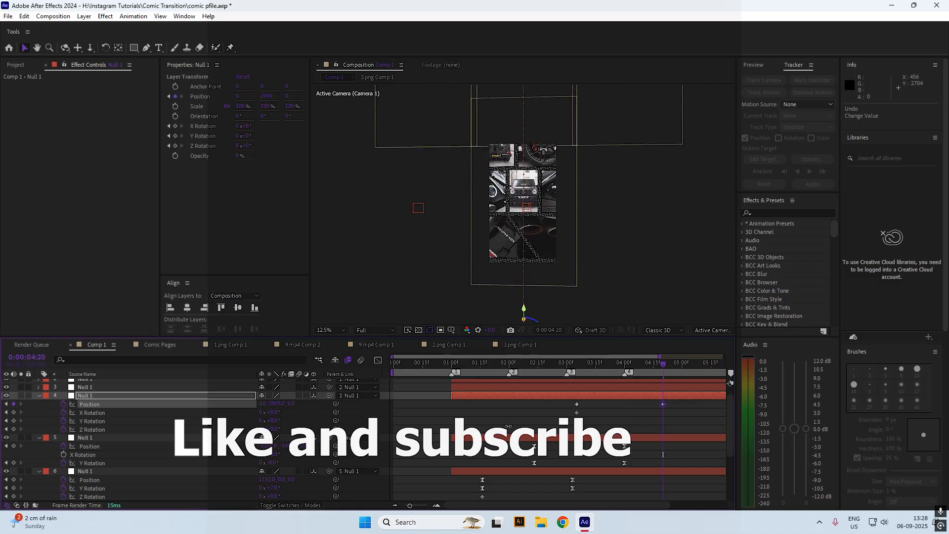
pyautogui.moveTo(540, 425); pyautogui.dragTo(545, 408)
pyautogui.moveTo(264, 403); pyautogui.dragTo(866, 400)
pyautogui.moveTo(272, 429)
pyautogui.mouseDown()
pyautogui.moveTo(257, 420)
pyautogui.moveTo(271, 420)
pyautogui.mouseUp()
pyautogui.hotkey('ctrl', 'z')
pyautogui.moveTo(638, 364); pyautogui.dragTo(672, 407)
pyautogui.press('space')
pyautogui.press('space')
pyautogui.hotkey('ctrl', 'z')
pyautogui.hotkey('ctrl', 'z')
pyautogui.hotkey('ctrl', 'z')
# Try repositioning layer 4's null near 4:25, preview, and undo that keyframe
pyautogui.moveTo(262, 404); pyautogui.dragTo(423, 414)
pyautogui.moveTo(285, 404); pyautogui.dragTo(207, 411)
pyautogui.moveTo(266, 404)
pyautogui.mouseDown()
pyautogui.moveTo(243, 405)
pyautogui.moveTo(274, 406)
pyautogui.mouseUp()
pyautogui.click(491, 365)
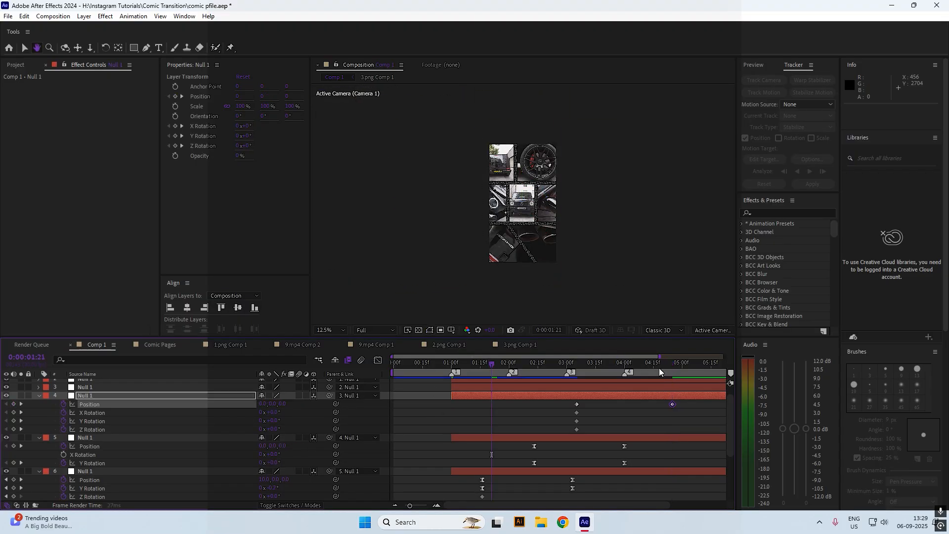
pyautogui.press('space')
pyautogui.click(582, 366)
pyautogui.hotkey('ctrl', 'z')
pyautogui.hotkey('ctrl', 'z')
pyautogui.hotkey('ctrl', 'z')
pyautogui.hotkey('ctrl', 'z')
pyautogui.hotkey('ctrl', 'z')
pyautogui.press('space')
# At 4:26, key layer 4's null lower to Y 1346 and preview the move
pyautogui.moveTo(583, 370); pyautogui.dragTo(674, 370)
pyautogui.moveTo(272, 404); pyautogui.dragTo(601, 454)
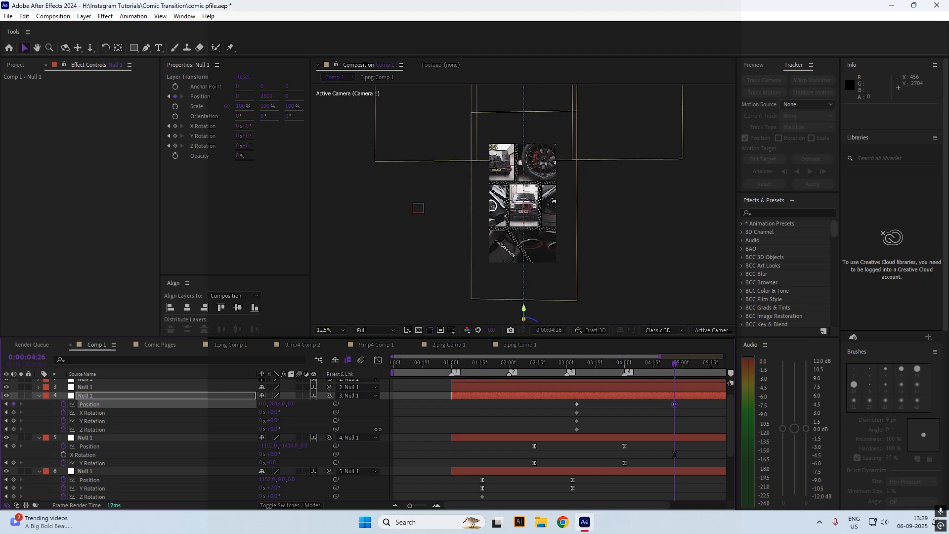
pyautogui.press('space')
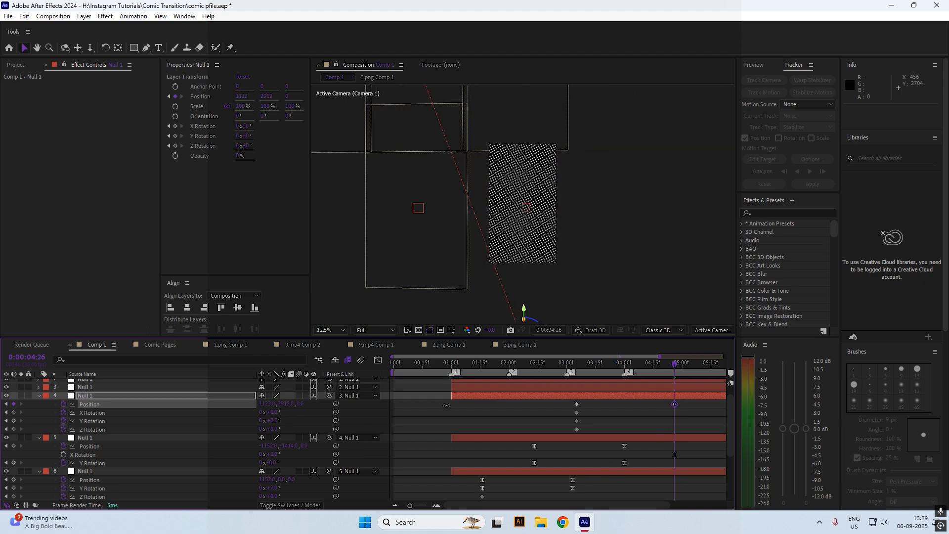
pyautogui.click(674, 372)
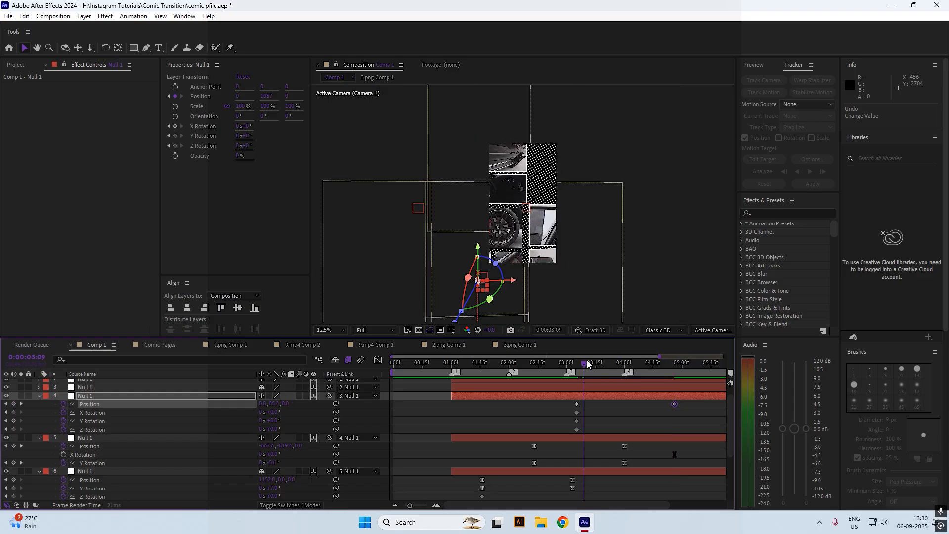
pyautogui.press('space')
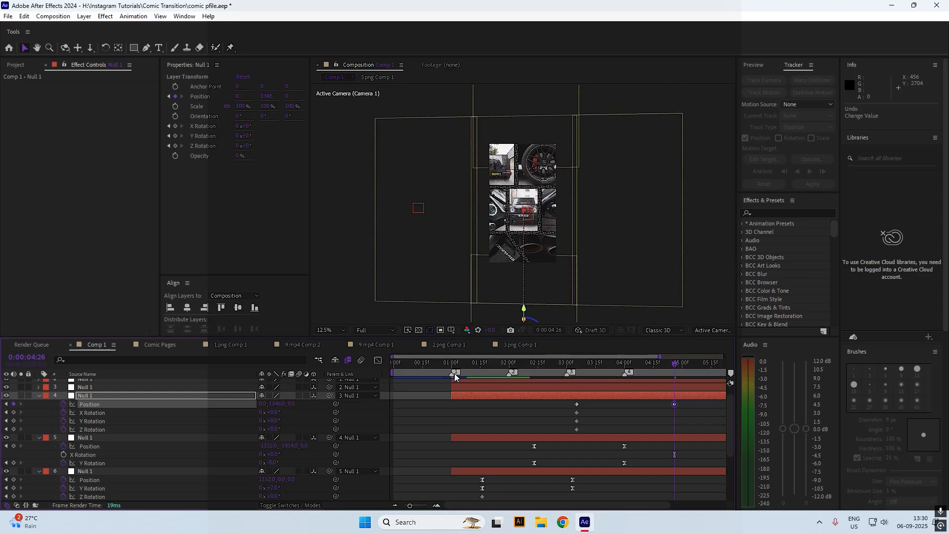
pyautogui.click(674, 371)
# Rotate layer 4's null +4° on Y, Easy Ease its keyframes, and sharpen the speed peak
pyautogui.hotkey('ctrl', 'z')
pyautogui.moveTo(275, 429); pyautogui.dragTo(279, 420)
pyautogui.moveTo(687, 405); pyautogui.dragTo(547, 435)
pyautogui.press('F9')
pyautogui.hotkey('shift', 'F3')
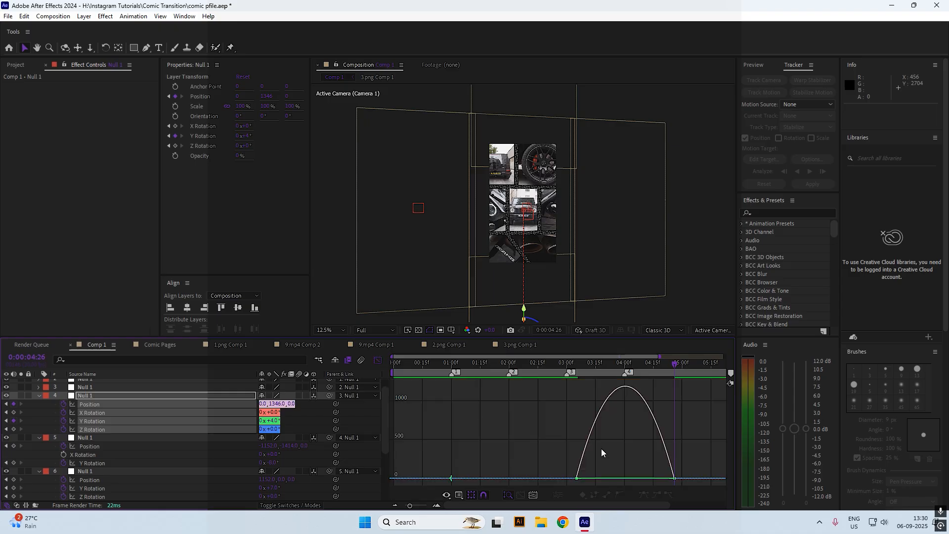
pyautogui.moveTo(609, 477); pyautogui.dragTo(625, 477)
pyautogui.moveTo(642, 477); pyautogui.dragTo(666, 485)
pyautogui.moveTo(658, 477); pyautogui.dragTo(642, 477)
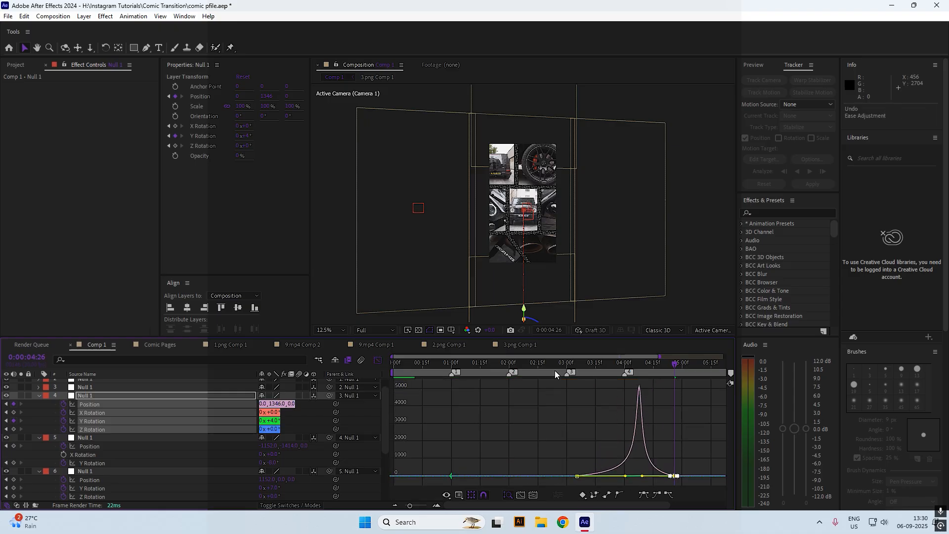
pyautogui.click(555, 370)
pyautogui.press('space')
# Select layer 3's null and start keyframing its Position at 4:00
pyautogui.click(615, 367)
pyautogui.click(379, 360)
pyautogui.click(632, 388)
pyautogui.scroll(1, 632, 388)
pyautogui.moveTo(616, 365); pyautogui.dragTo(673, 369)
pyautogui.press('p')
pyautogui.click(64, 408)
# Push layer 3's null in depth to 630 with X at 29, and preview the push-in
pyautogui.moveTo(289, 96); pyautogui.dragTo(495, 98)
pyautogui.moveTo(239, 96); pyautogui.dragTo(338, 98)
pyautogui.moveTo(238, 96)
pyautogui.mouseDown()
pyautogui.moveTo(215, 96)
pyautogui.moveTo(231, 96)
pyautogui.mouseUp()
pyautogui.moveTo(289, 97); pyautogui.dragTo(362, 98)
pyautogui.click(600, 367)
pyautogui.press('space')
pyautogui.moveTo(650, 368)
pyautogui.mouseDown()
pyautogui.moveTo(603, 355)
pyautogui.moveTo(625, 364)
pyautogui.moveTo(660, 357)
pyautogui.mouseUp()
# Replace Null 1's Position keys with Scale keyframes at 100% and later, ease them, and preview
pyautogui.click(63, 408)
pyautogui.press('s')
pyautogui.click(64, 408)
pyautogui.click(620, 364)
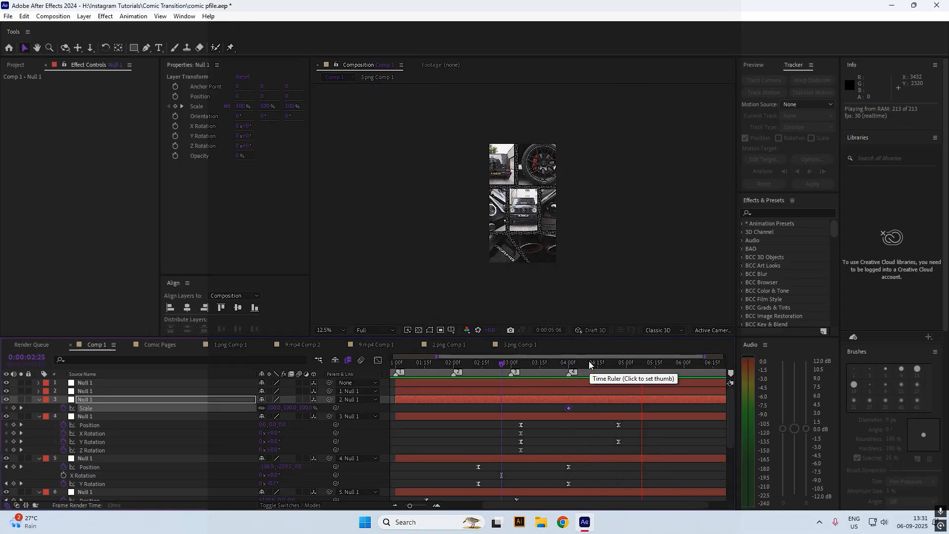
pyautogui.moveTo(311, 407); pyautogui.dragTo(274, 406)
pyautogui.click(597, 364)
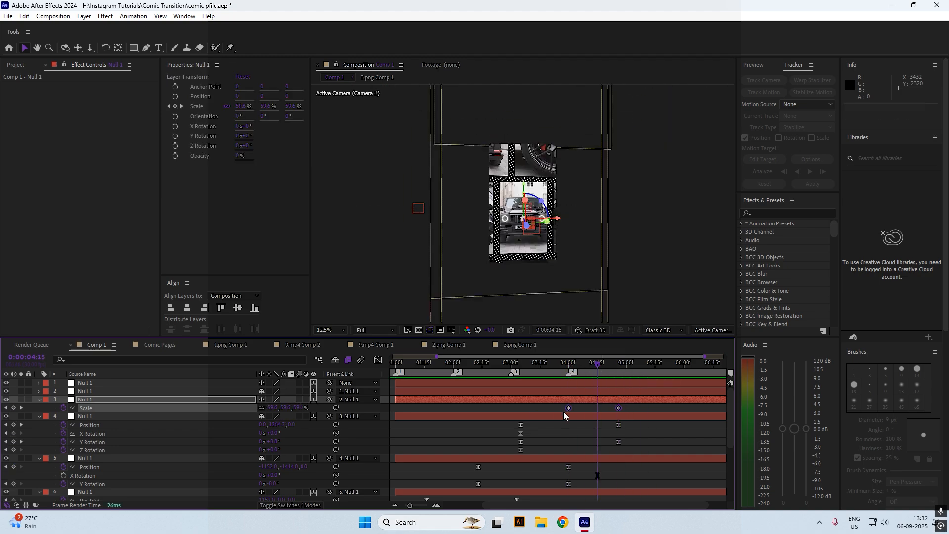
pyautogui.hotkey('shift', 'F3')
pyautogui.press('space')
pyautogui.hotkey('shift', 'F3')
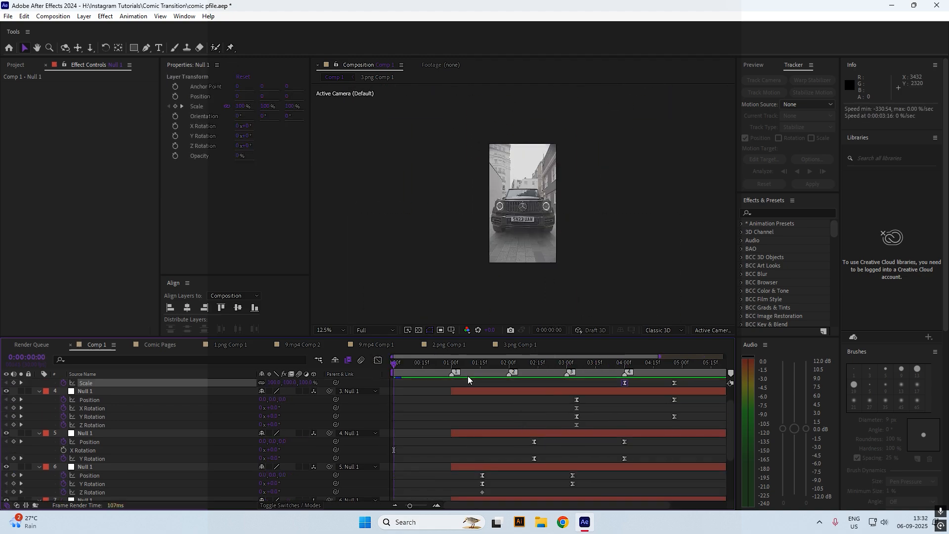
pyautogui.moveTo(536, 368); pyautogui.dragTo(463, 386)
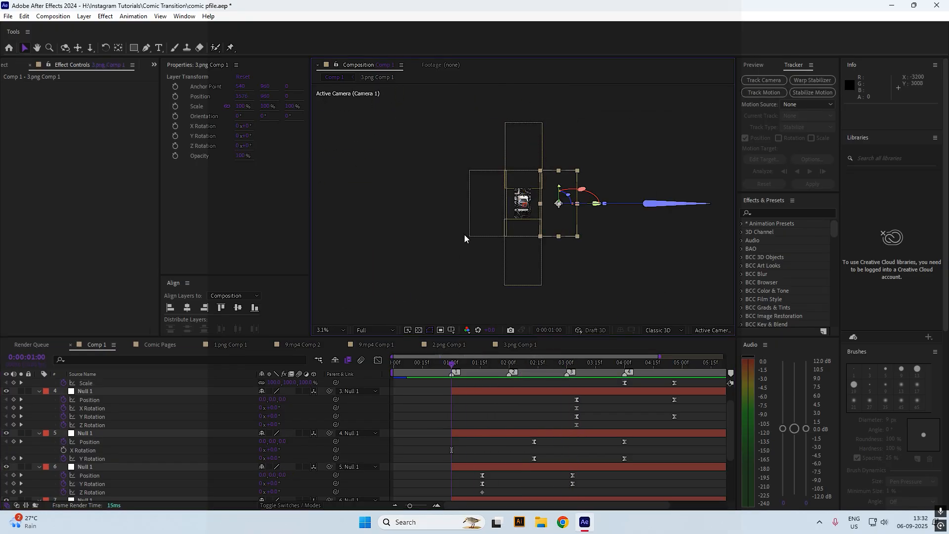
# Duplicate the left 2.png Comp 1 layer and move the copy up and to the right
pyautogui.click(480, 221)
pyautogui.hotkey('ctrl', 'a')
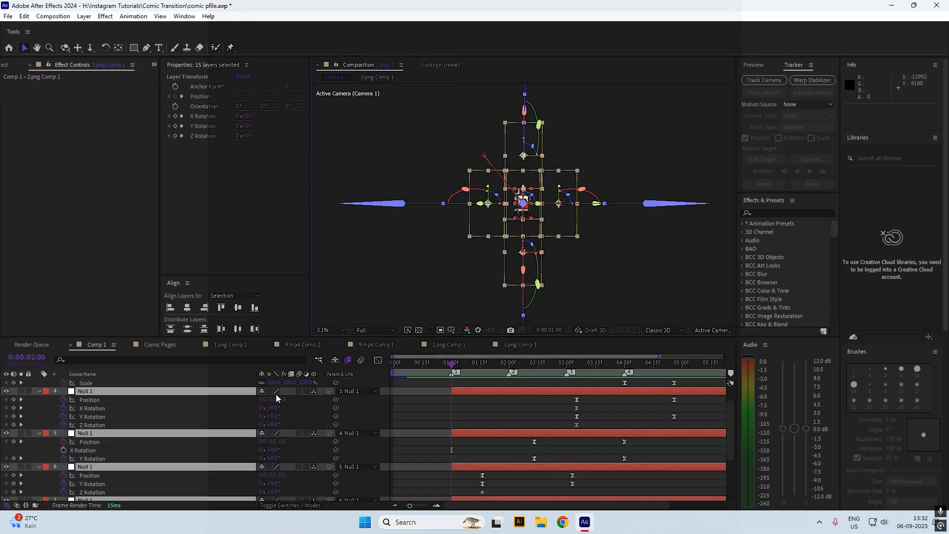
pyautogui.press('u')
pyautogui.click(430, 257)
pyautogui.click(483, 210)
pyautogui.hotkey('ctrl', 'd')
pyautogui.moveTo(241, 96); pyautogui.dragTo(2, 88)
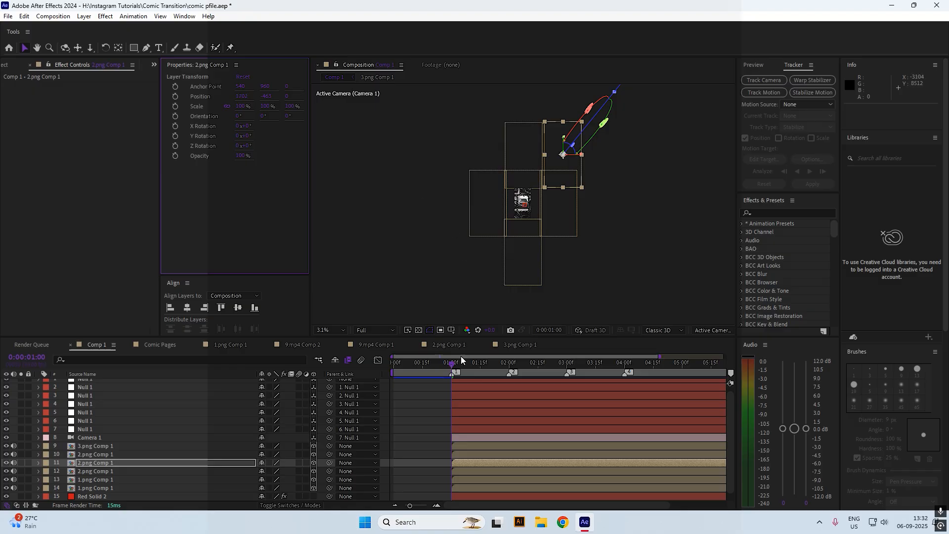
pyautogui.moveTo(455, 363); pyautogui.dragTo(370, 369)
pyautogui.click(411, 401)
pyautogui.scroll(1, 541, 208)
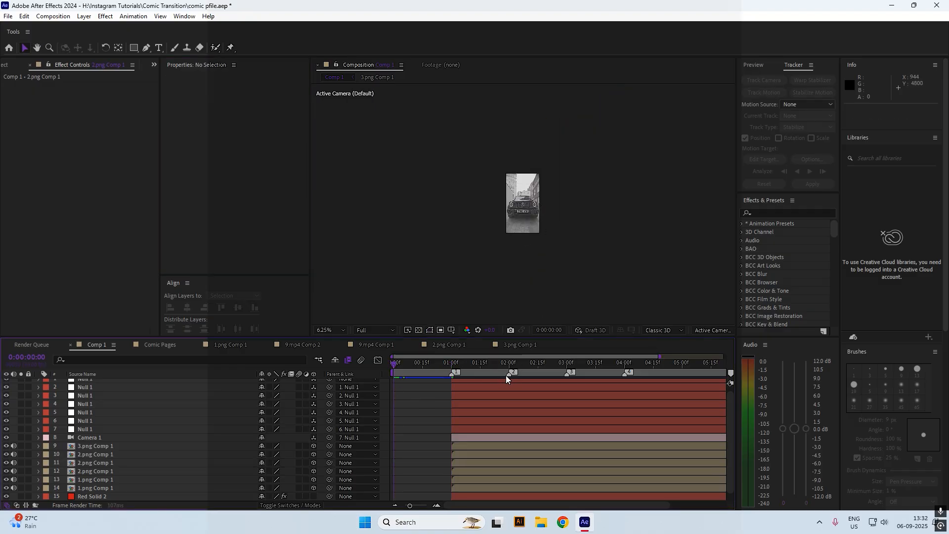
pyautogui.press('space')
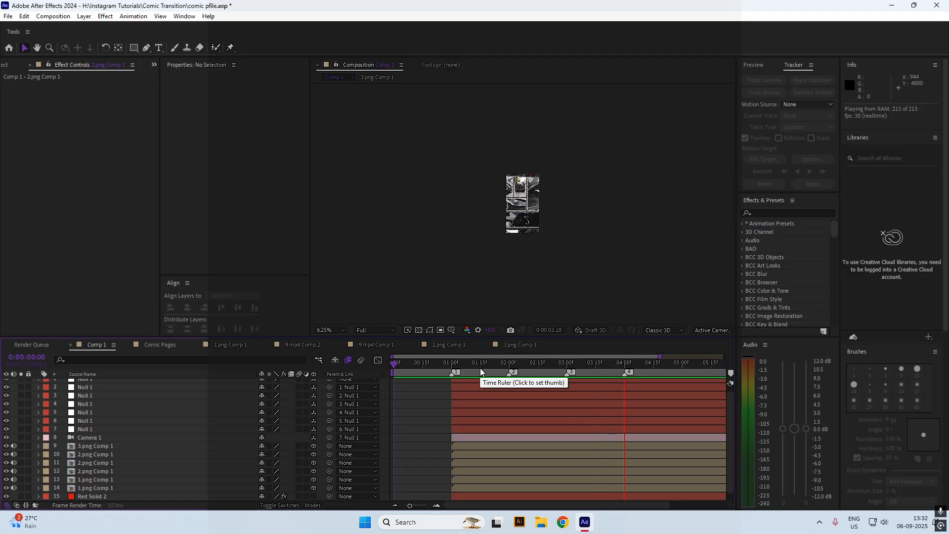
pyautogui.moveTo(516, 373)
pyautogui.mouseDown()
pyautogui.moveTo(659, 373)
pyautogui.moveTo(516, 373)
pyautogui.mouseUp()
pyautogui.press('Home')
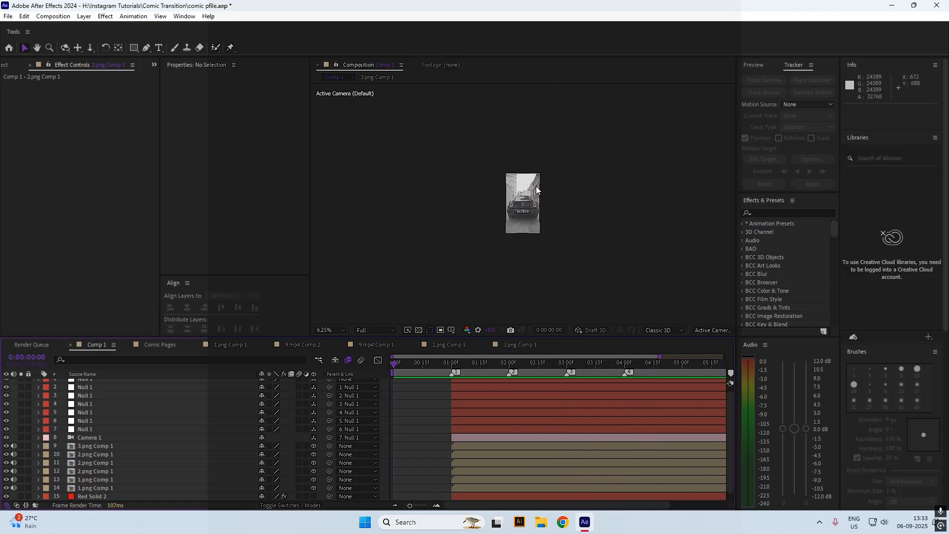
pyautogui.scroll(1, 537, 193)
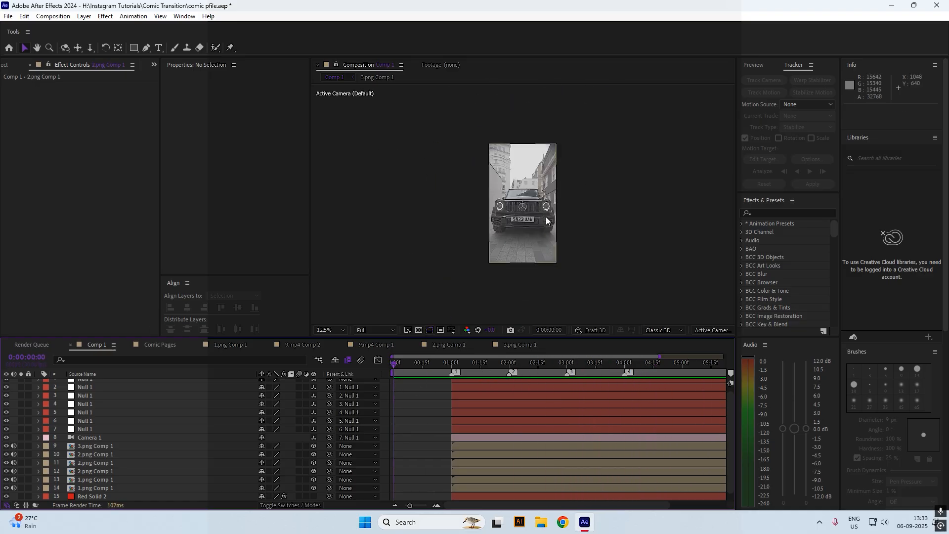
pyautogui.press('space')
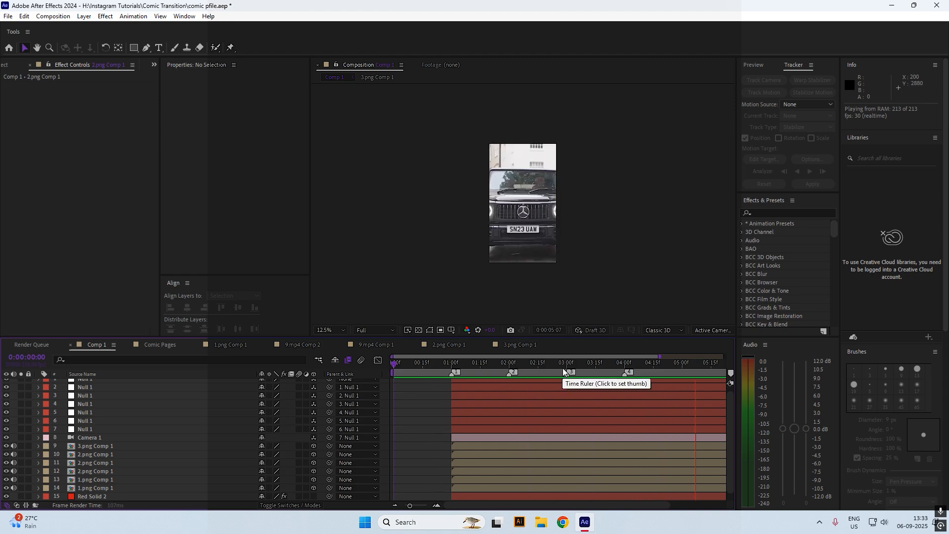
pyautogui.moveTo(562, 369); pyautogui.dragTo(450, 371)
# Inspect Red Solid 2's S_HalfTone effect, then deselect all layers
pyautogui.scroll(-1, 463, 404)
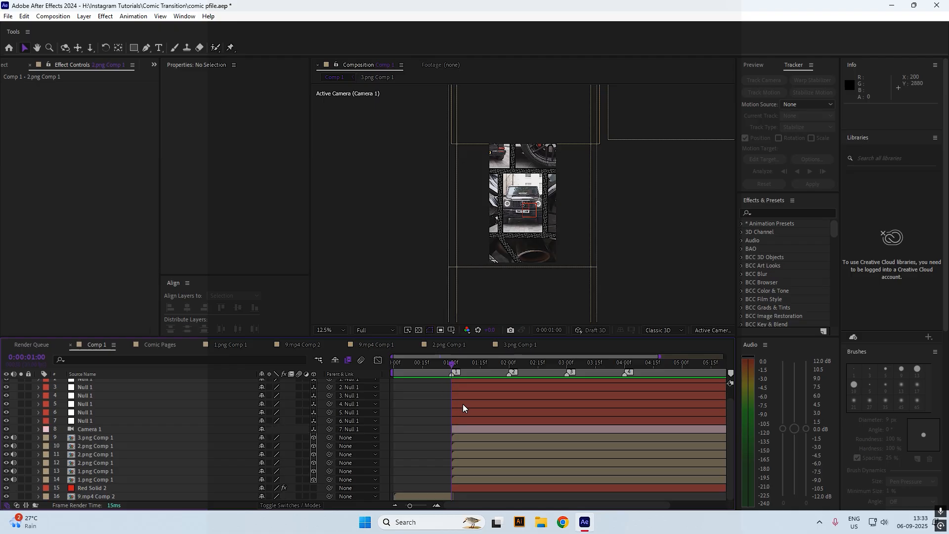
pyautogui.click(468, 488)
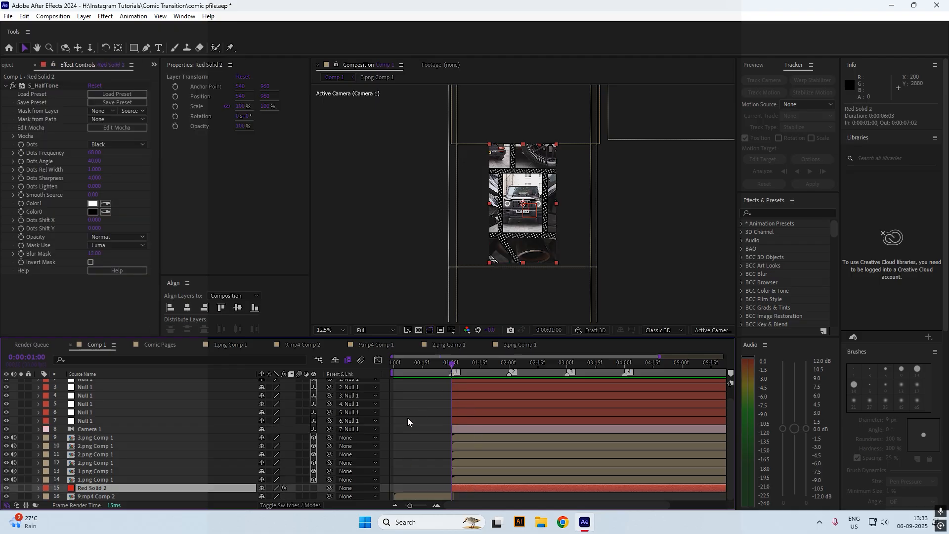
pyautogui.scroll(1, 407, 417)
pyautogui.scroll(-1, 407, 417)
pyautogui.click(431, 442)
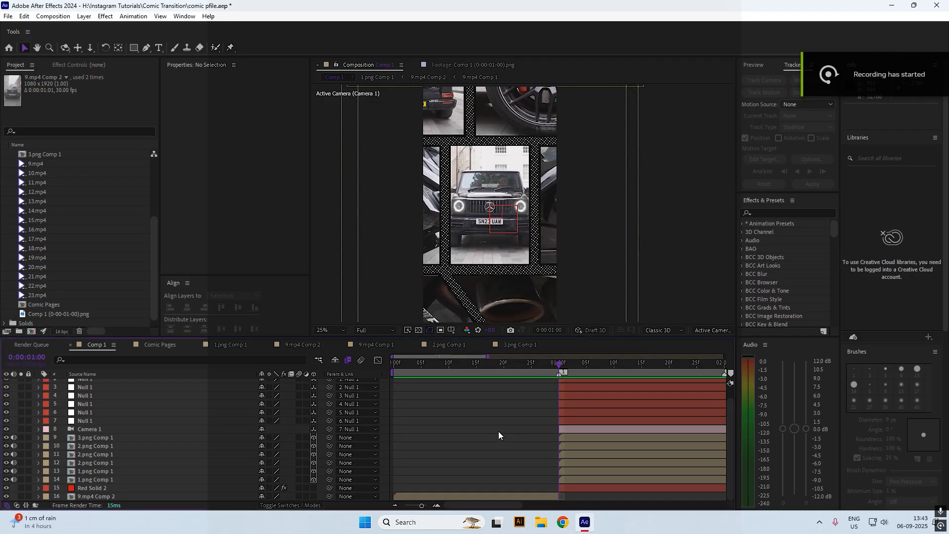
# At about one second, solo the 9.mp4 Comp 2 layer and deselect it
pyautogui.moveTo(497, 363); pyautogui.dragTo(555, 397)
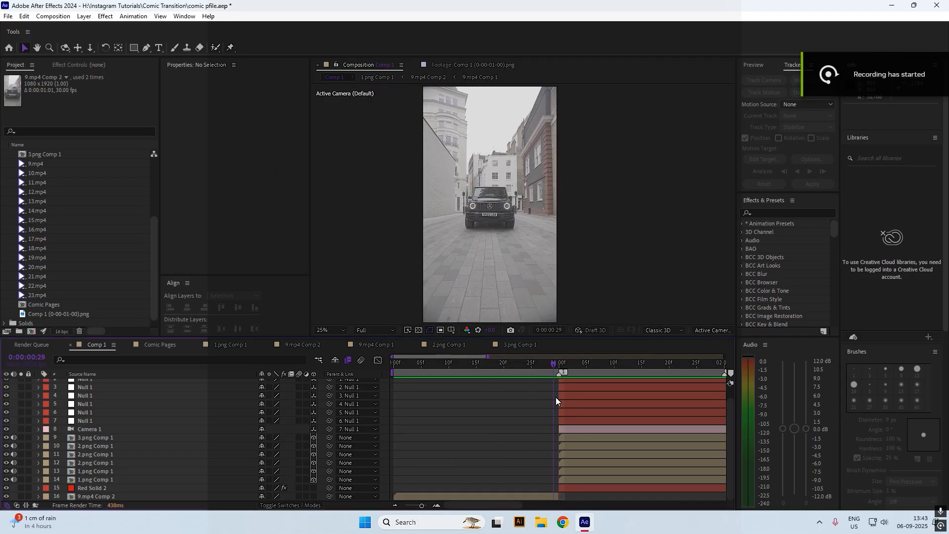
pyautogui.click(464, 496)
pyautogui.click(20, 496)
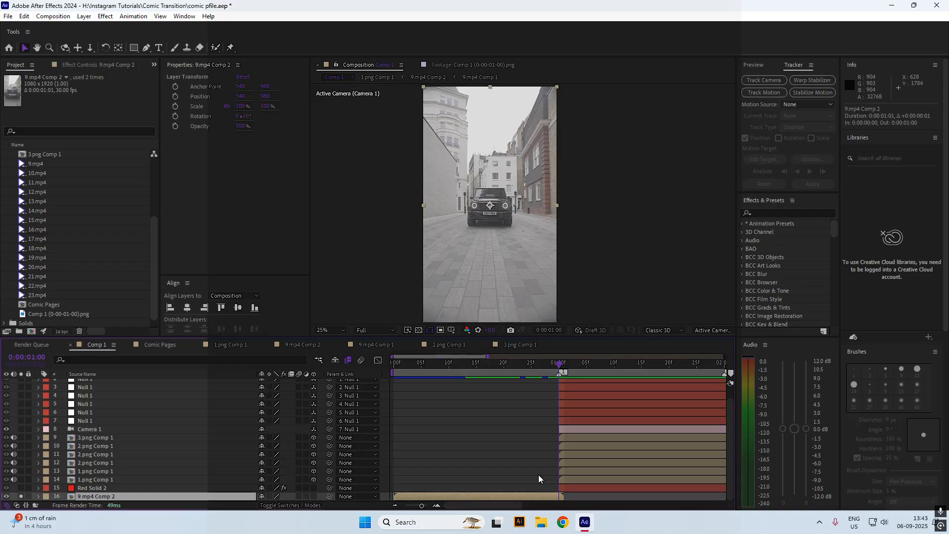
pyautogui.click(407, 381)
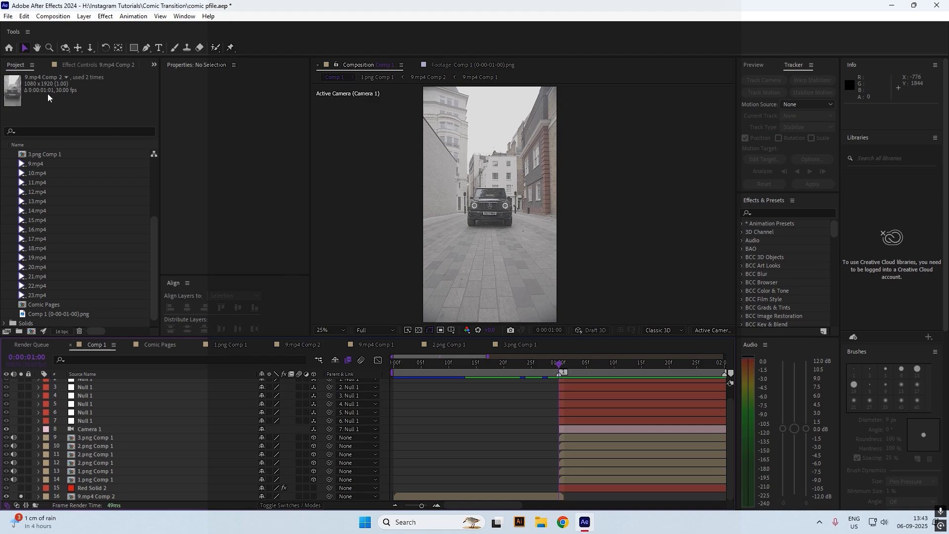
pyautogui.click(53, 16)
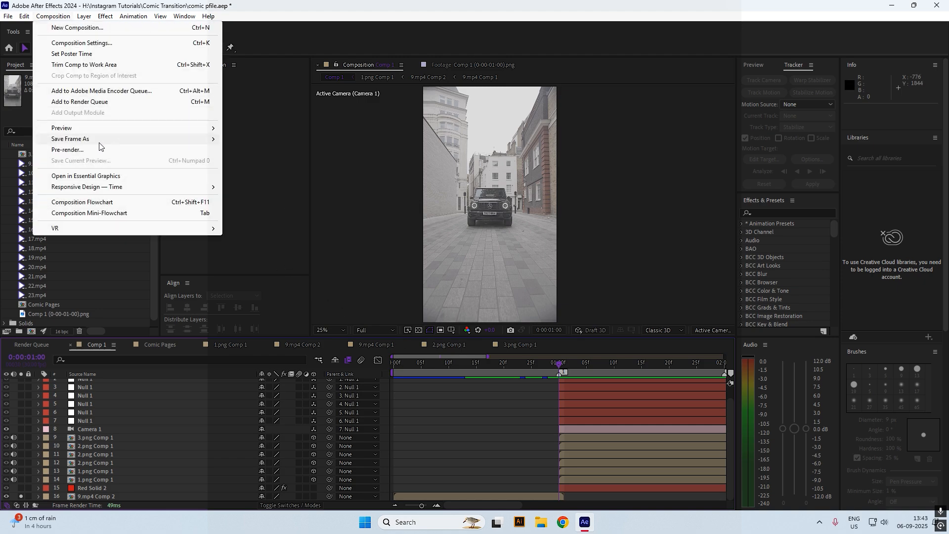
# Render Comp 1's one-second frame as PNG Sequence, overwriting Comp 1 (0-00-01-00).png
pyautogui.moveTo(99, 138)
pyautogui.click(238, 138)
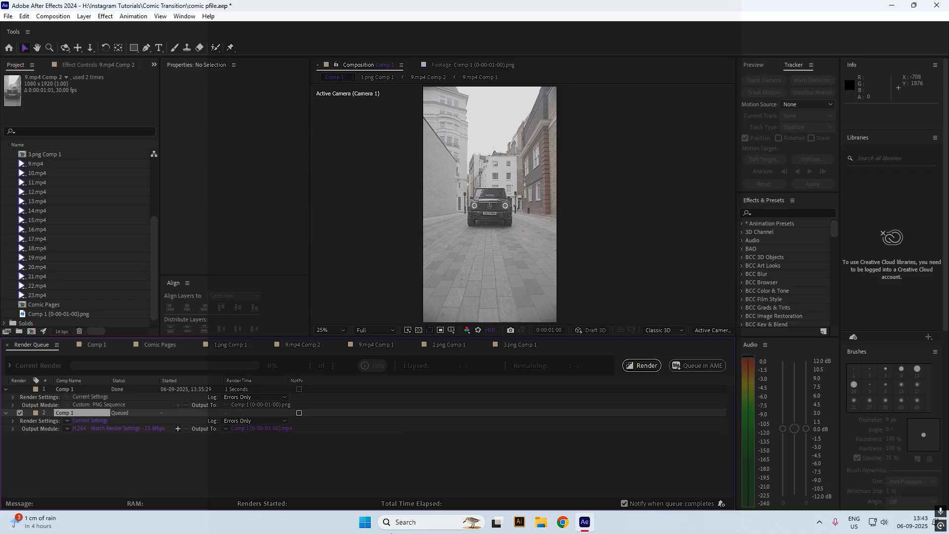
pyautogui.click(126, 428)
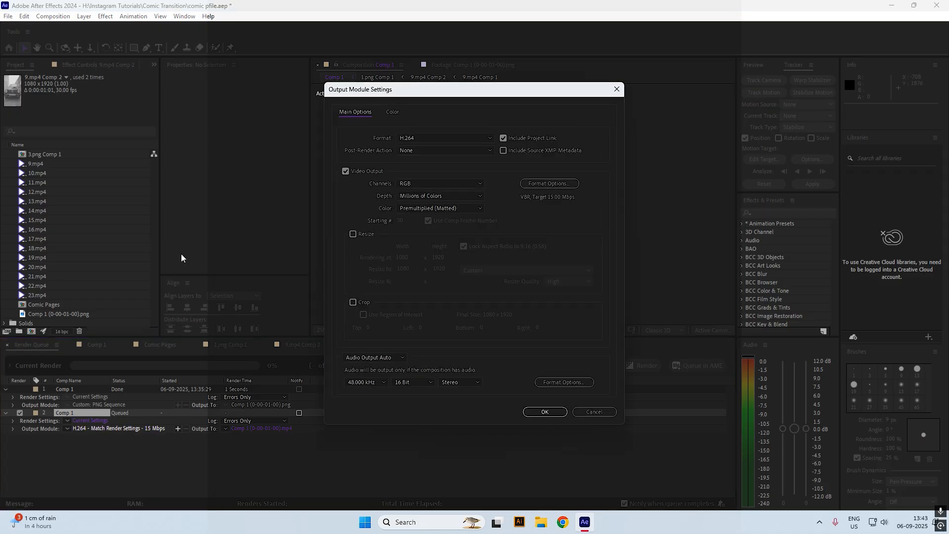
pyautogui.click(415, 139)
pyautogui.click(423, 235)
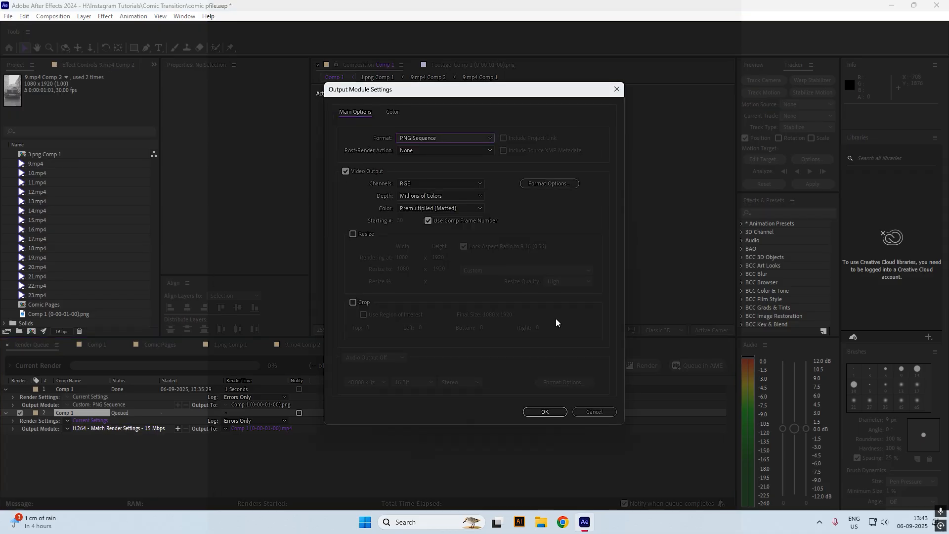
pyautogui.click(542, 413)
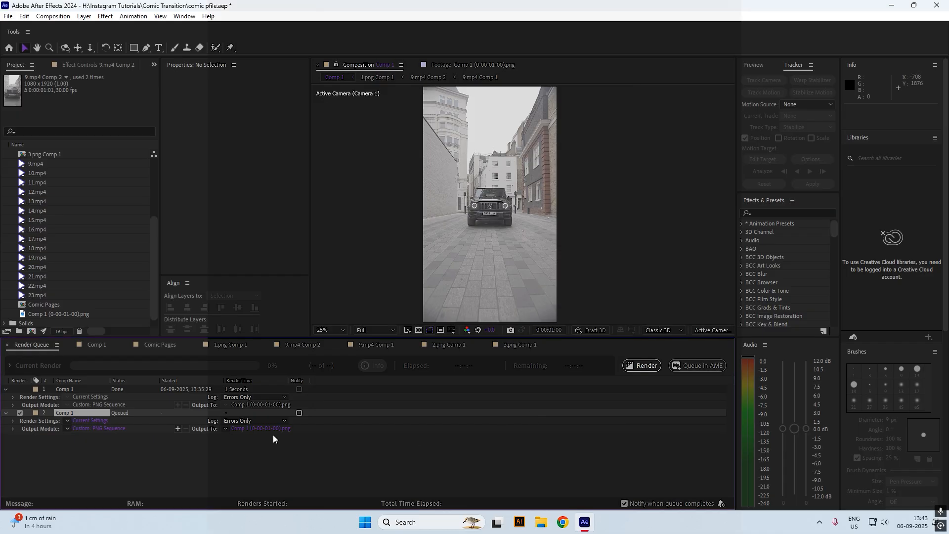
pyautogui.click(633, 368)
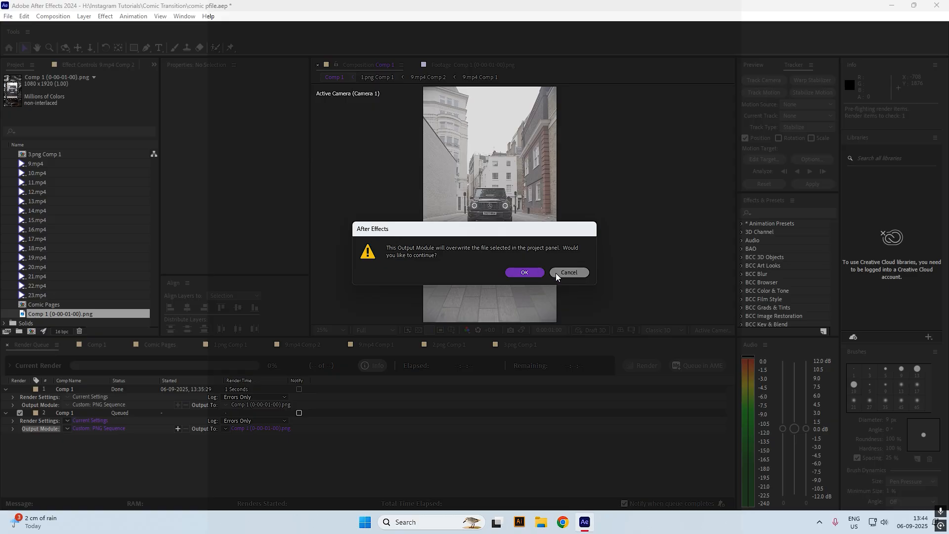
pyautogui.click(517, 274)
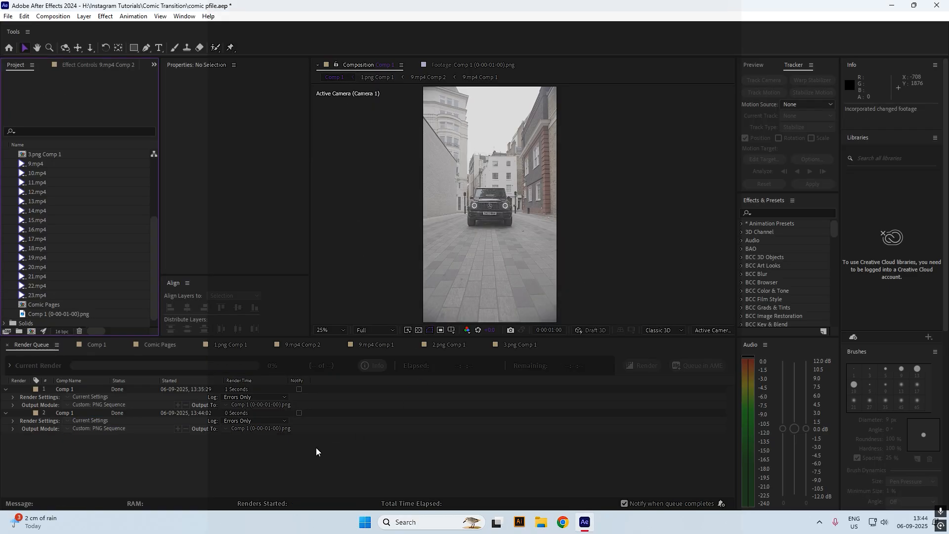
pyautogui.click(93, 344)
# Delete the rendered PNG from the project, then undo the deletion
pyautogui.click(70, 313)
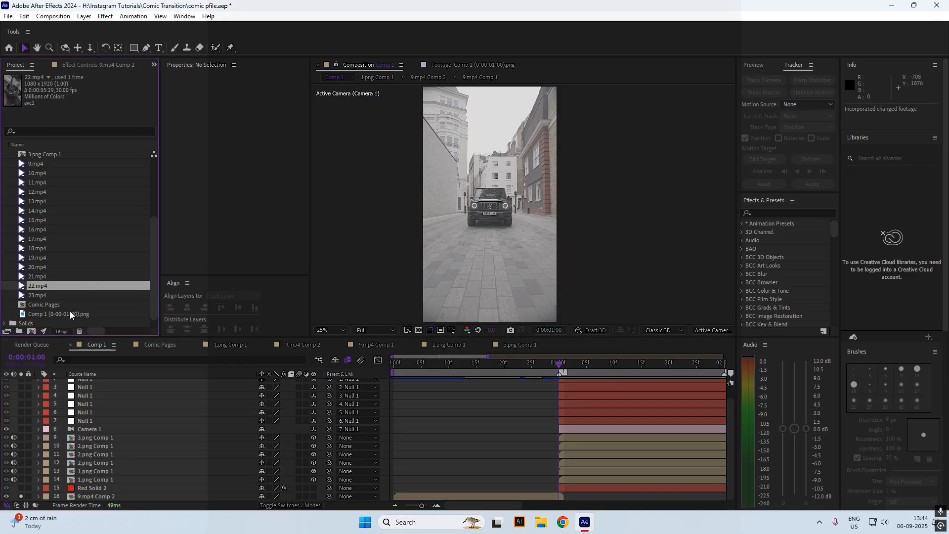
pyautogui.press('Delete')
pyautogui.click(69, 304)
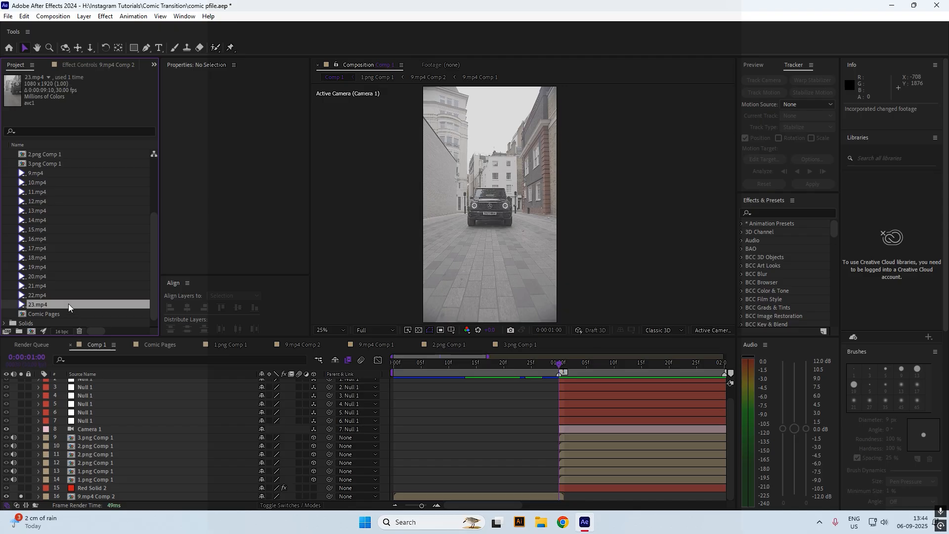
pyautogui.hotkey('ctrl', 'z')
# At one second, open the 1.png Comp 1 precomp and select its 9.mp4 Comp 2 layer
pyautogui.moveTo(493, 364); pyautogui.dragTo(557, 371)
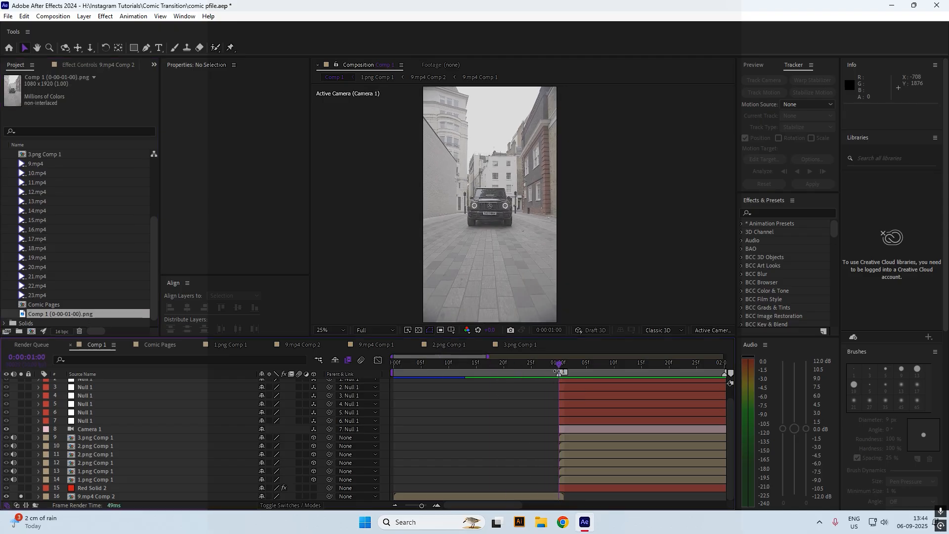
pyautogui.doubleClick(107, 483)
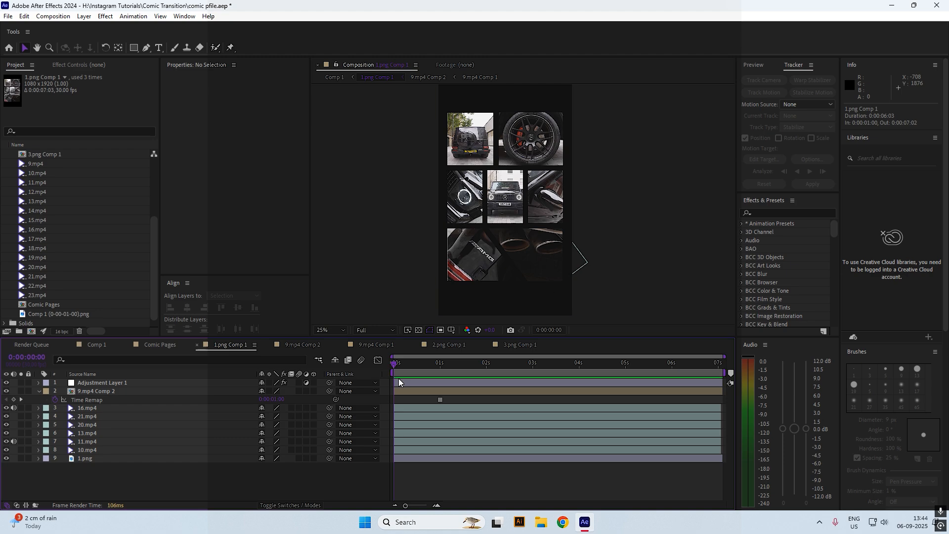
pyautogui.click(407, 390)
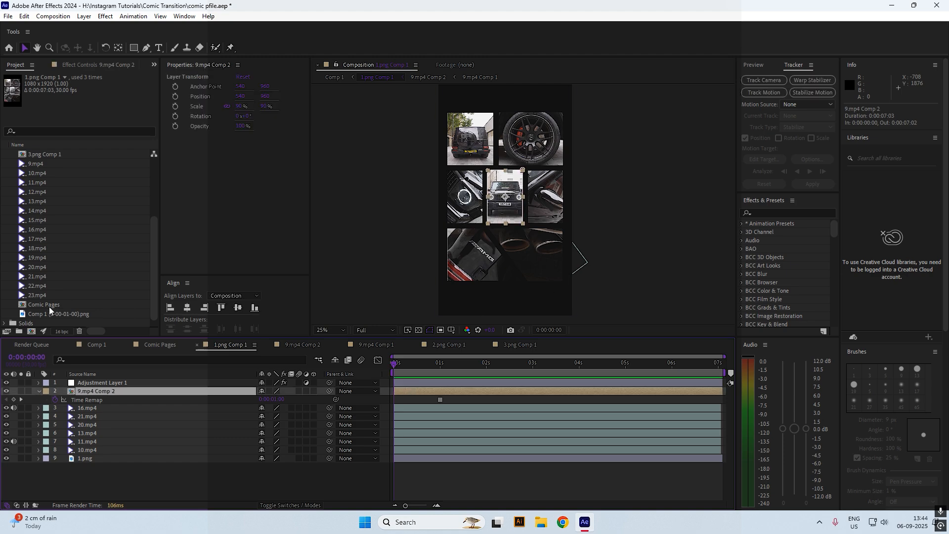
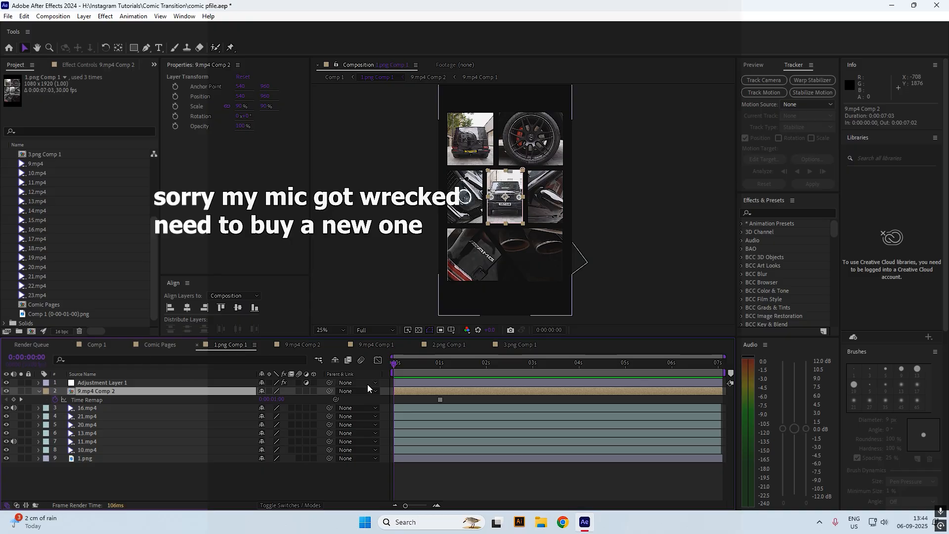
# Replace 9.mp4 Comp 2 with Comp 1 (0-00-01-00).png, scaled down to 41%
pyautogui.press('Delete')
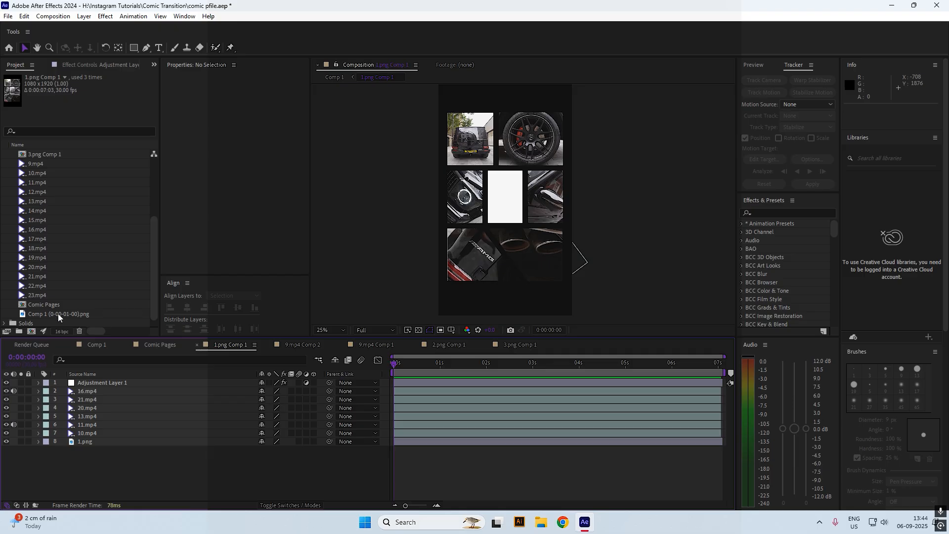
pyautogui.moveTo(58, 313); pyautogui.dragTo(79, 393)
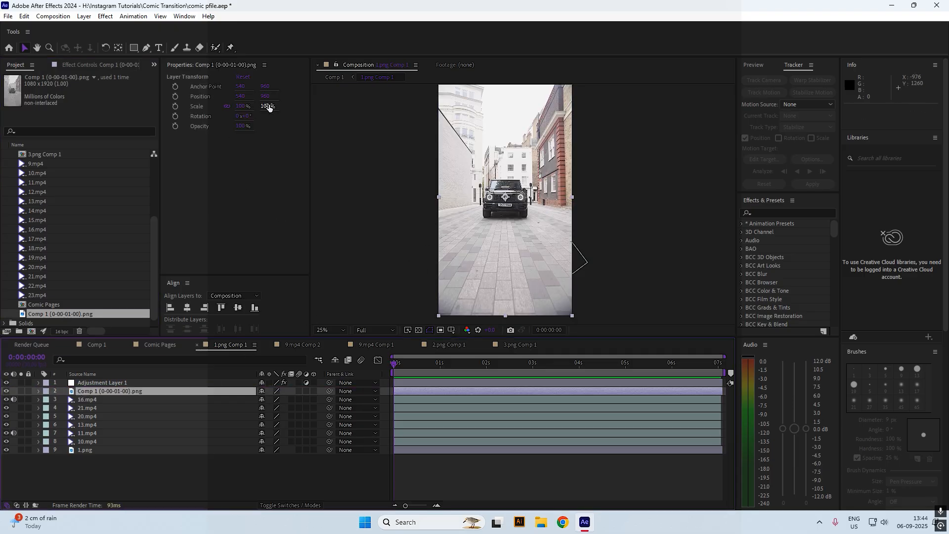
pyautogui.moveTo(269, 107); pyautogui.dragTo(240, 108)
# Draw a rectangular mask around the car still in the central panel
pyautogui.scroll(2, 492, 113)
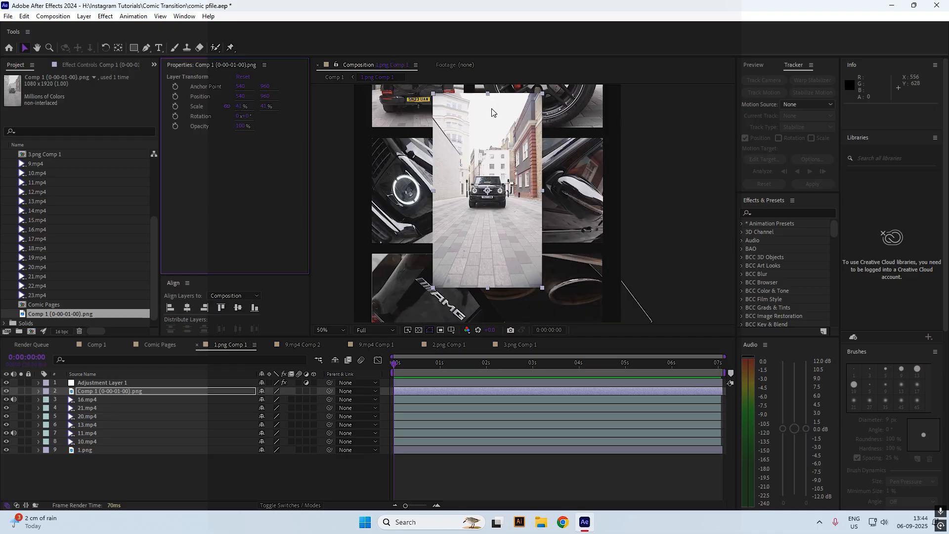
pyautogui.click(133, 48)
pyautogui.moveTo(443, 142)
pyautogui.mouseDown()
pyautogui.moveTo(479, 225)
pyautogui.moveTo(522, 242)
pyautogui.mouseUp()
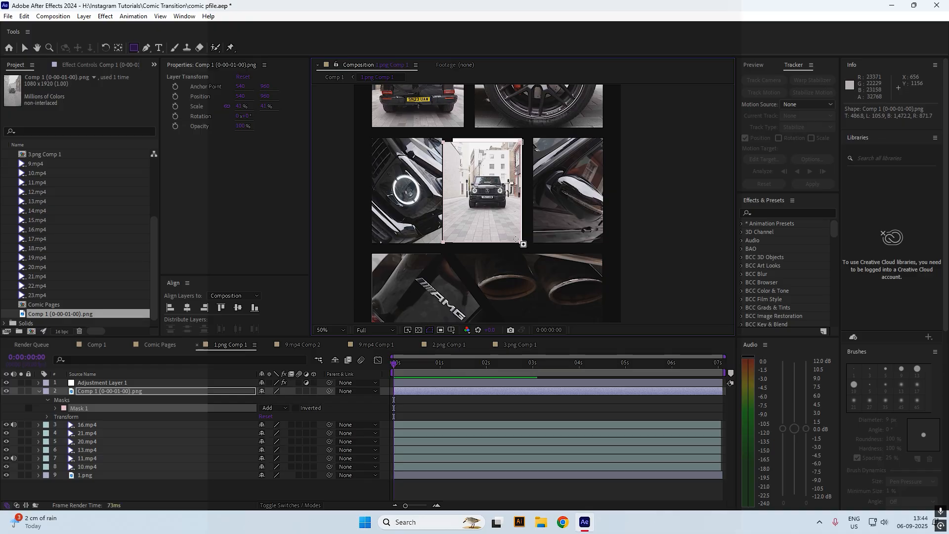
# Fit the mask's left, top and bottom edges to the centre panel, panning down to the pavement
pyautogui.press('v')
pyautogui.moveTo(442, 189)
pyautogui.mouseDown()
pyautogui.moveTo(459, 193)
pyautogui.moveTo(451, 193)
pyautogui.mouseUp()
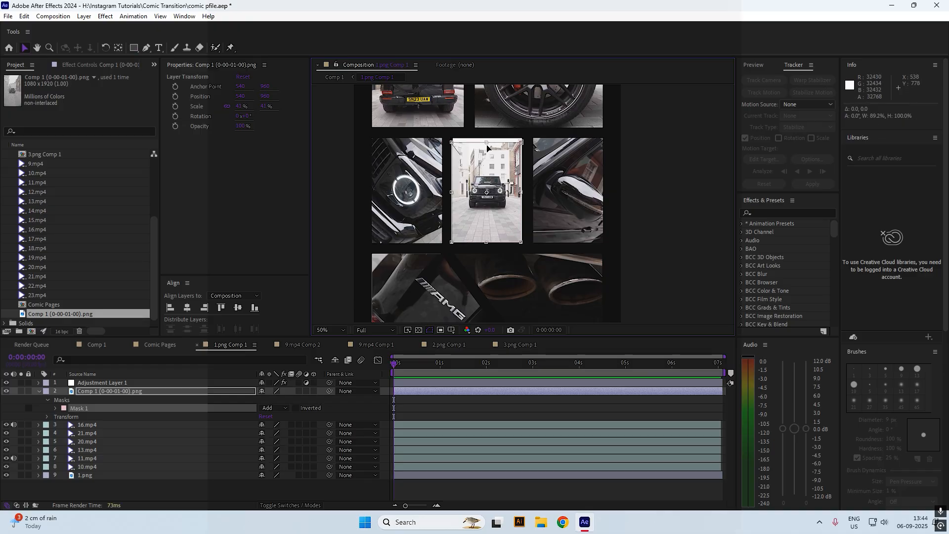
pyautogui.moveTo(486, 143); pyautogui.dragTo(489, 138)
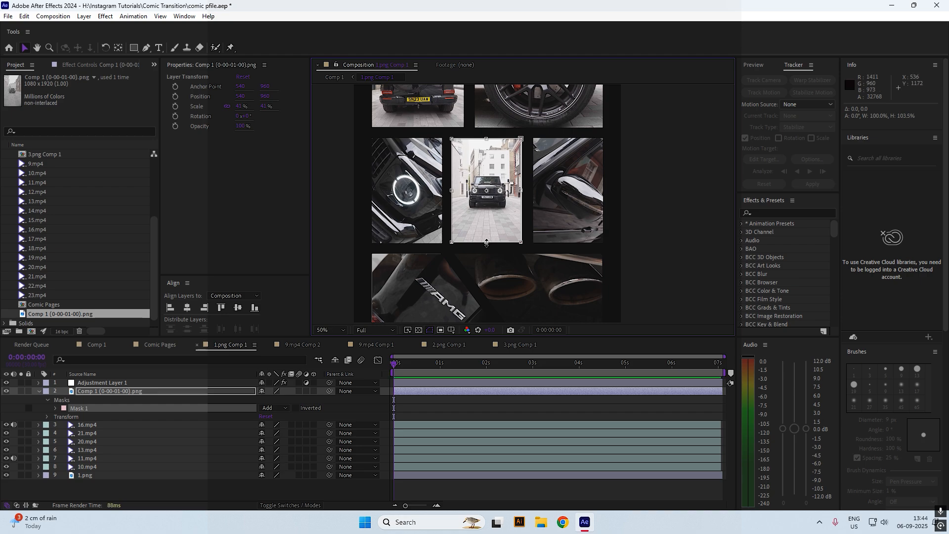
pyautogui.moveTo(487, 243)
pyautogui.mouseDown()
pyautogui.moveTo(496, 235)
pyautogui.moveTo(496, 244)
pyautogui.mouseUp()
pyautogui.scroll(1, 523, 201)
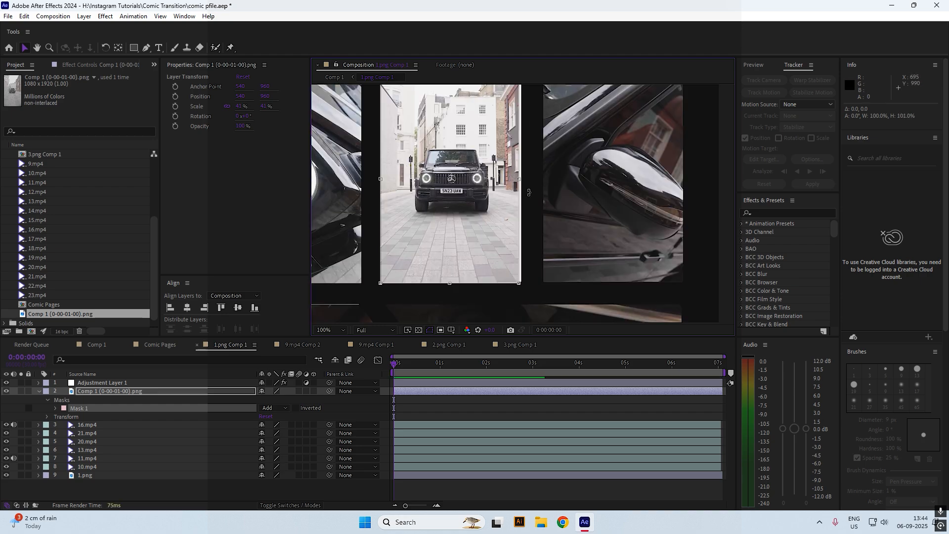
pyautogui.press('h')
pyautogui.scroll(1, 506, 180)
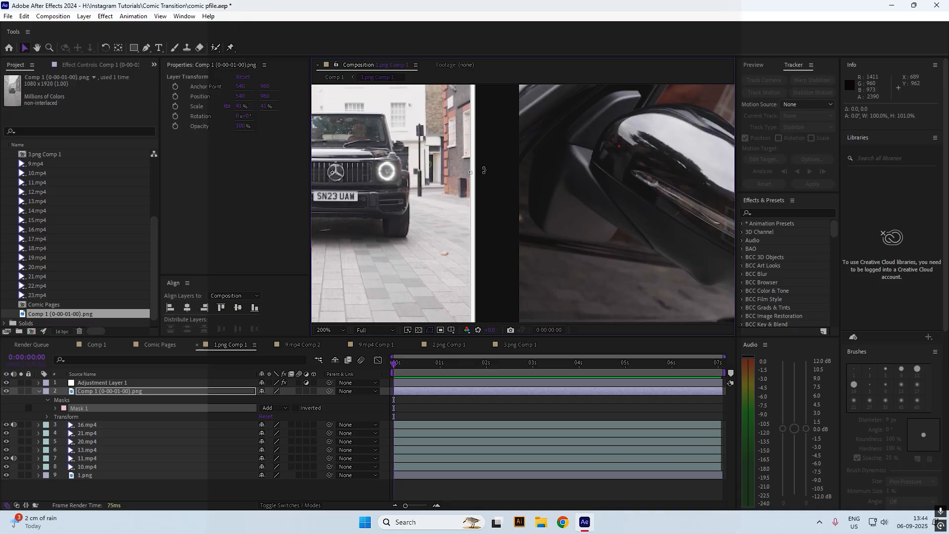
pyautogui.press('h')
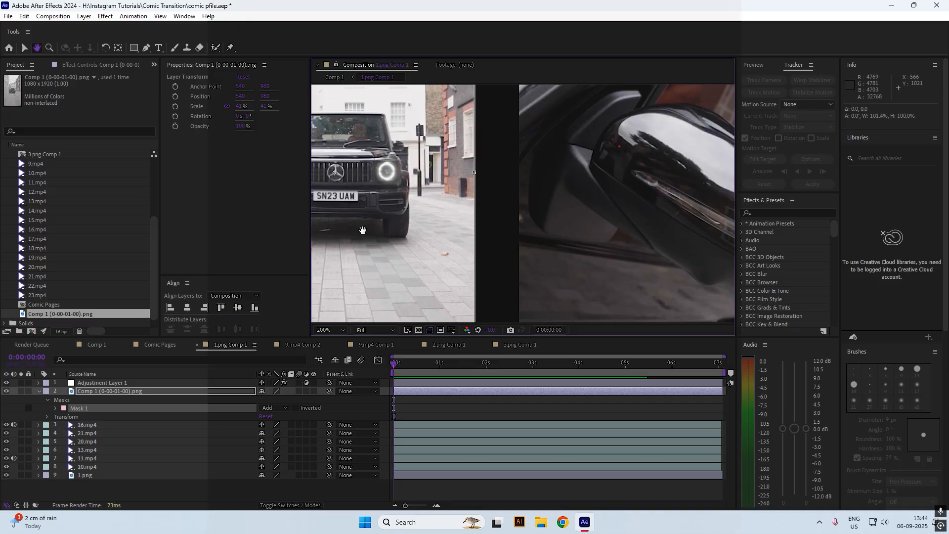
pyautogui.moveTo(363, 229); pyautogui.dragTo(534, 118)
pyautogui.press('v')
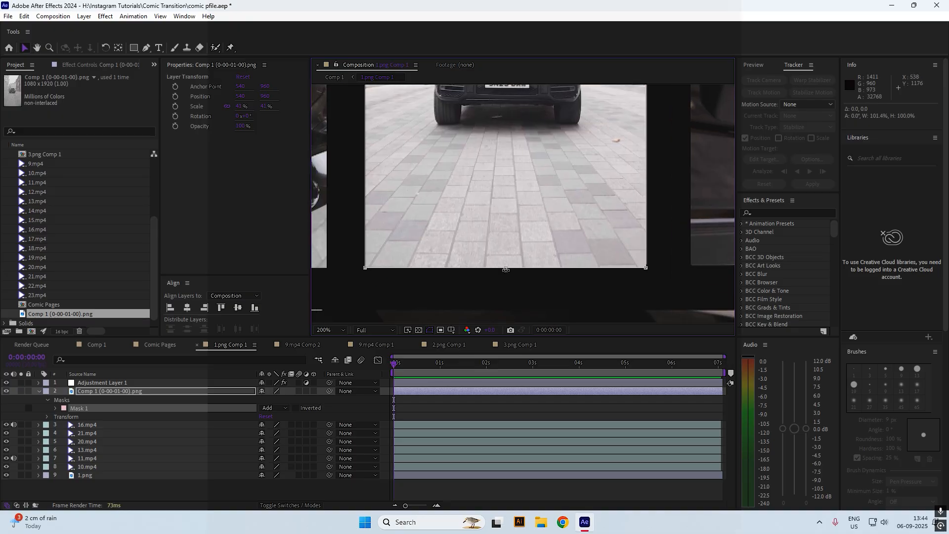
pyautogui.moveTo(505, 267)
pyautogui.mouseDown()
pyautogui.moveTo(512, 248)
pyautogui.moveTo(508, 275)
pyautogui.moveTo(515, 258)
pyautogui.moveTo(514, 269)
pyautogui.mouseUp()
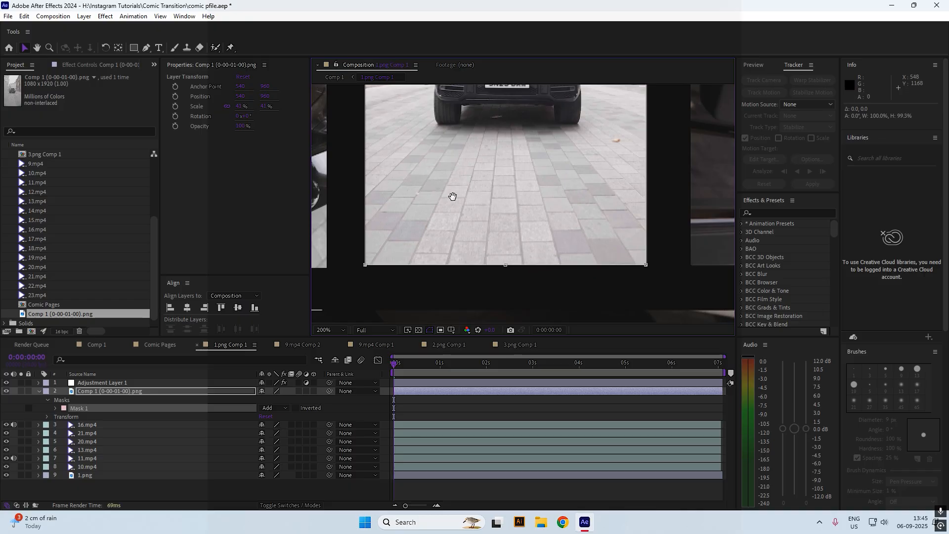
# Realign the mask's left and top edges with the panel, then return to Comp 1
pyautogui.press('h')
pyautogui.moveTo(451, 194); pyautogui.dragTo(497, 318)
pyautogui.press('v')
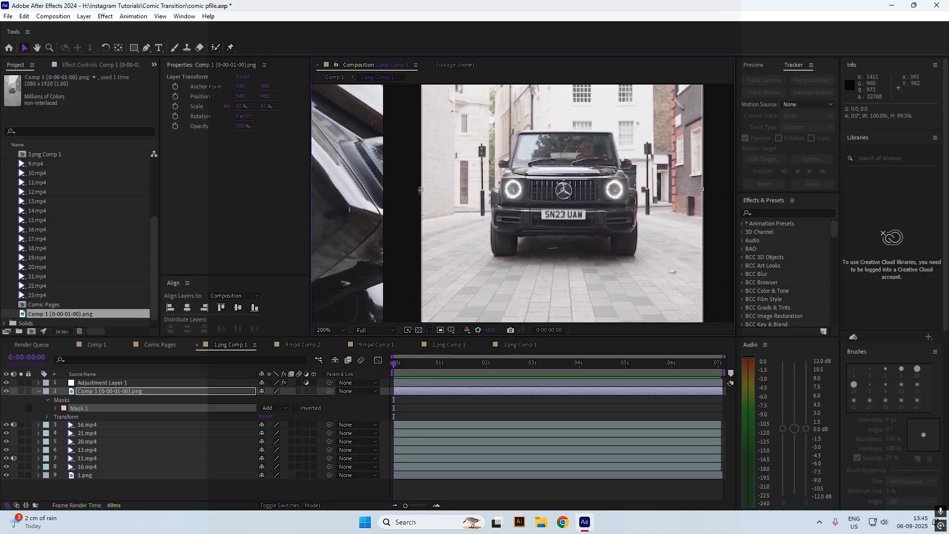
pyautogui.moveTo(419, 188)
pyautogui.mouseDown()
pyautogui.moveTo(445, 190)
pyautogui.moveTo(426, 197)
pyautogui.mouseUp()
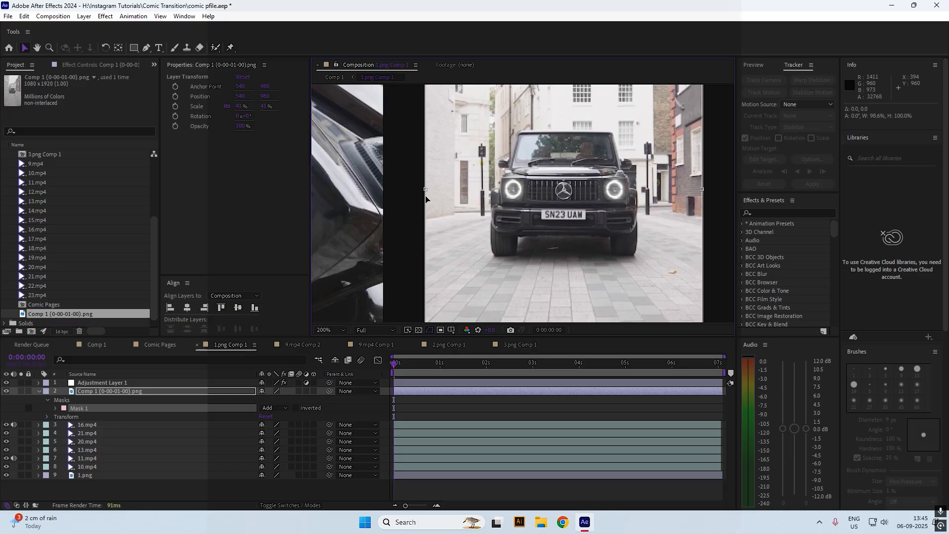
pyautogui.moveTo(522, 94); pyautogui.dragTo(486, 253)
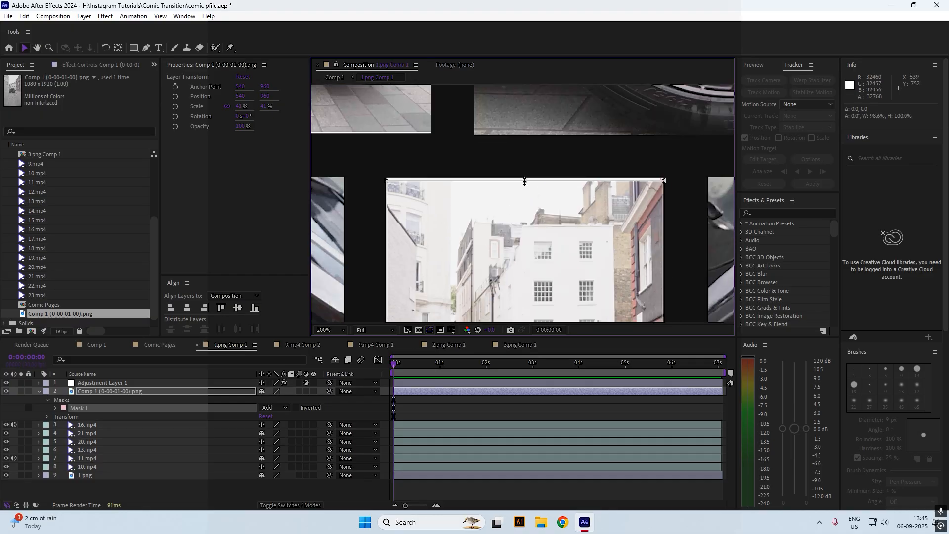
pyautogui.moveTo(523, 177); pyautogui.dragTo(523, 177)
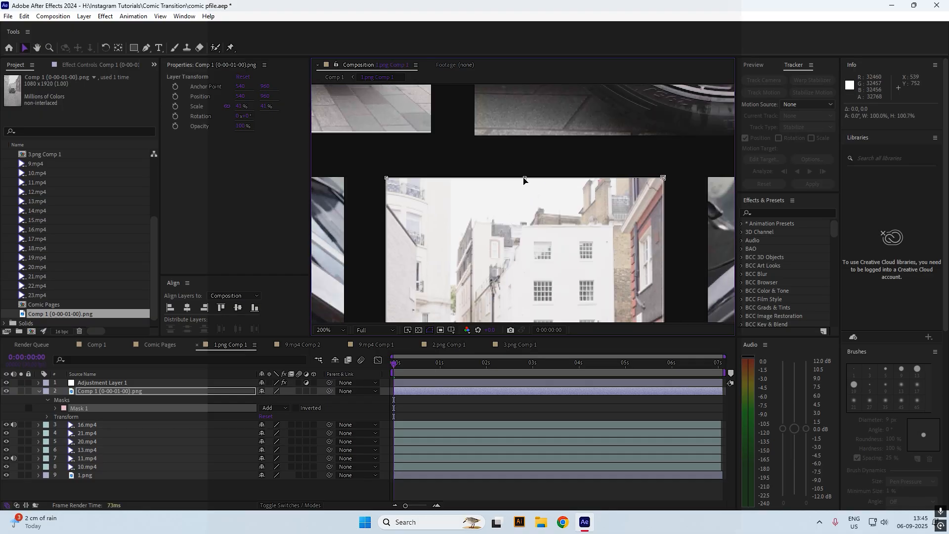
pyautogui.scroll(-2, 521, 159)
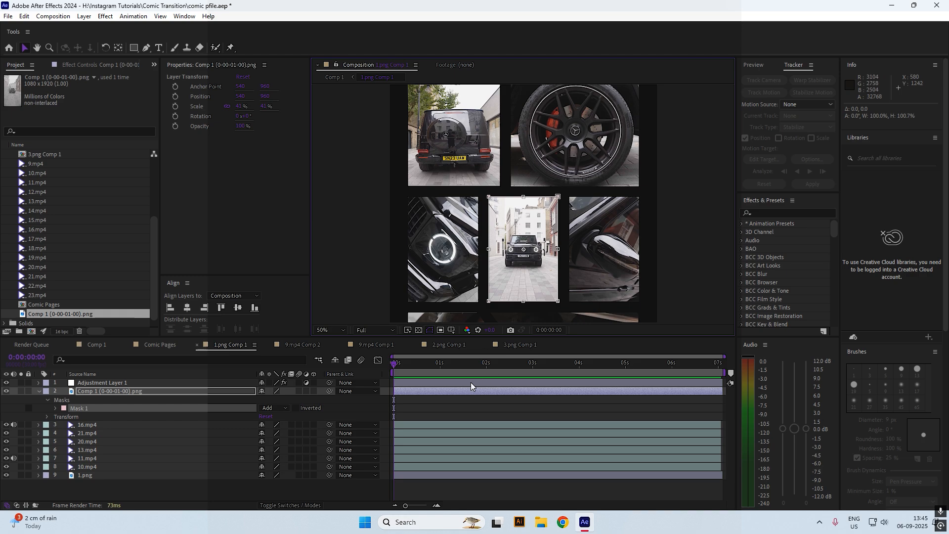
pyautogui.click(438, 405)
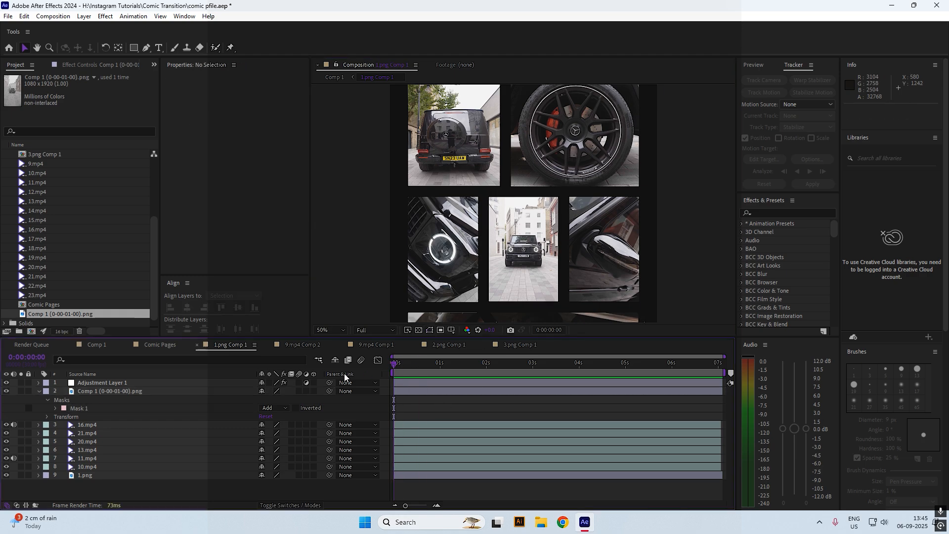
pyautogui.click(335, 77)
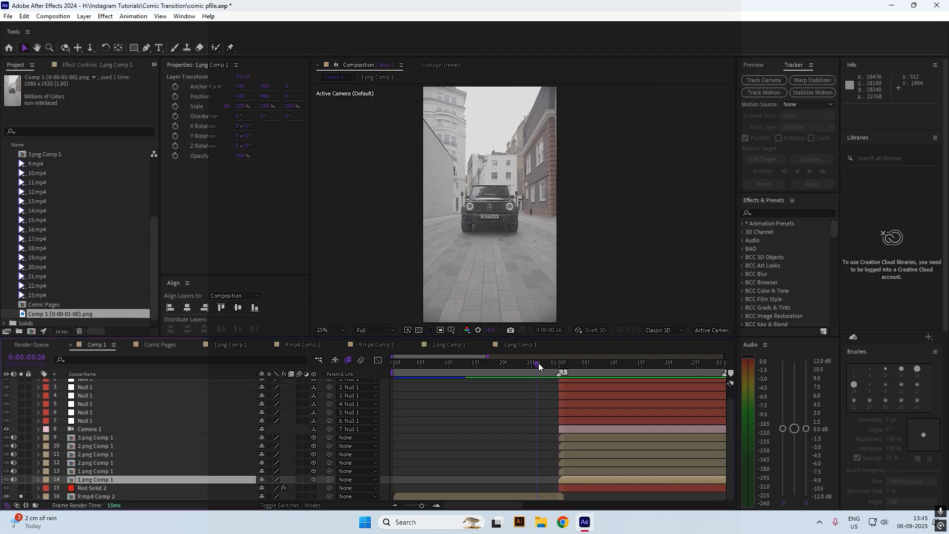
# Put Comp 1 at 1 second with a proportional grid, then reopen the 1.png Comp 1 precomp
pyautogui.moveTo(538, 363); pyautogui.dragTo(560, 369)
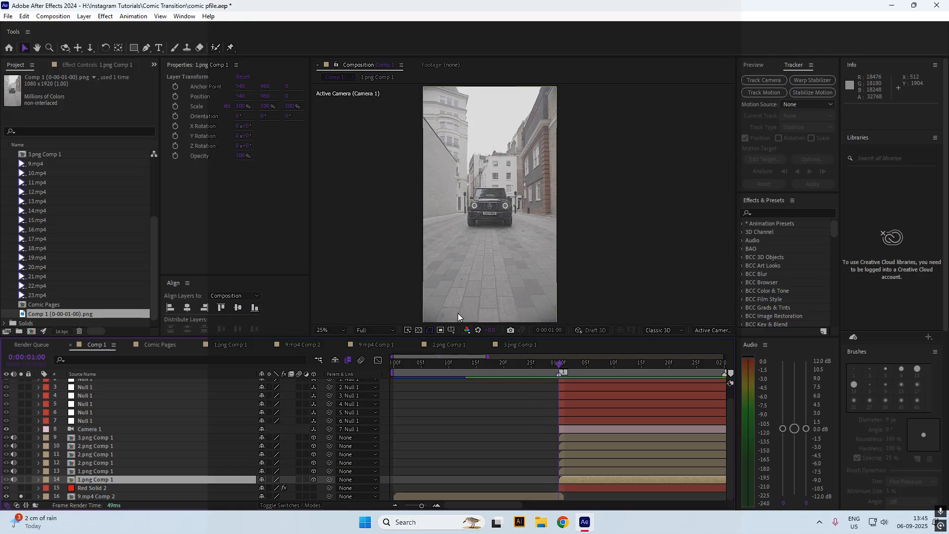
pyautogui.click(451, 330)
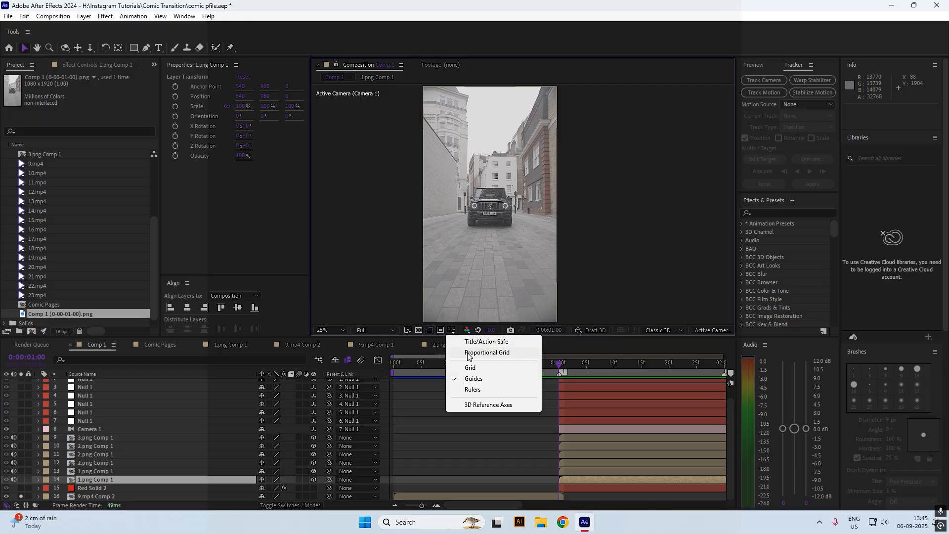
pyautogui.click(496, 351)
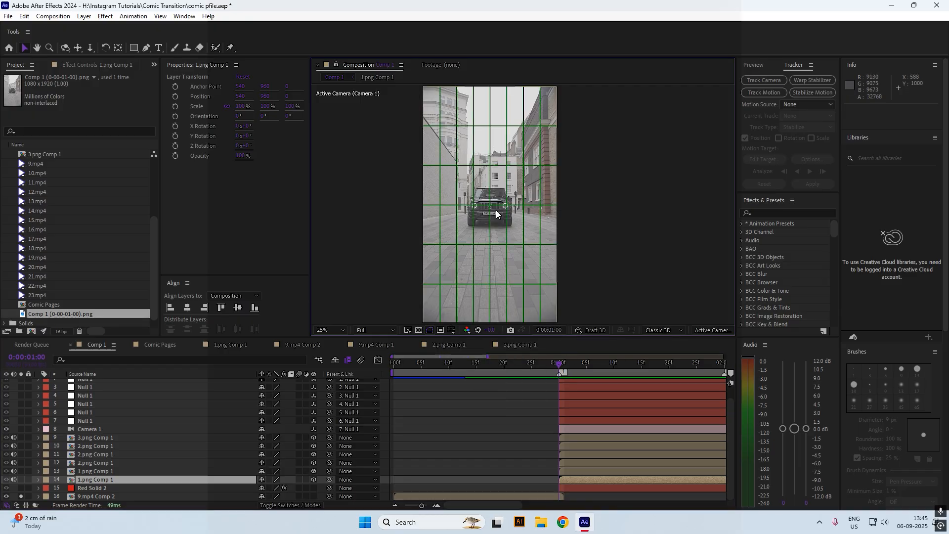
pyautogui.doubleClick(580, 479)
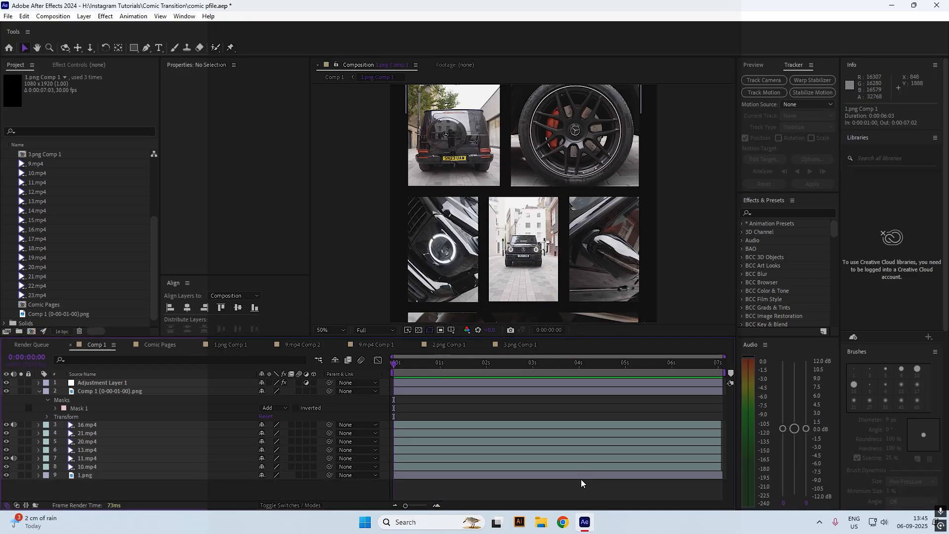
# Enlarge the car still to 55% scale, viewed fit-to-window with a proportional grid
pyautogui.click(437, 391)
pyautogui.click(453, 330)
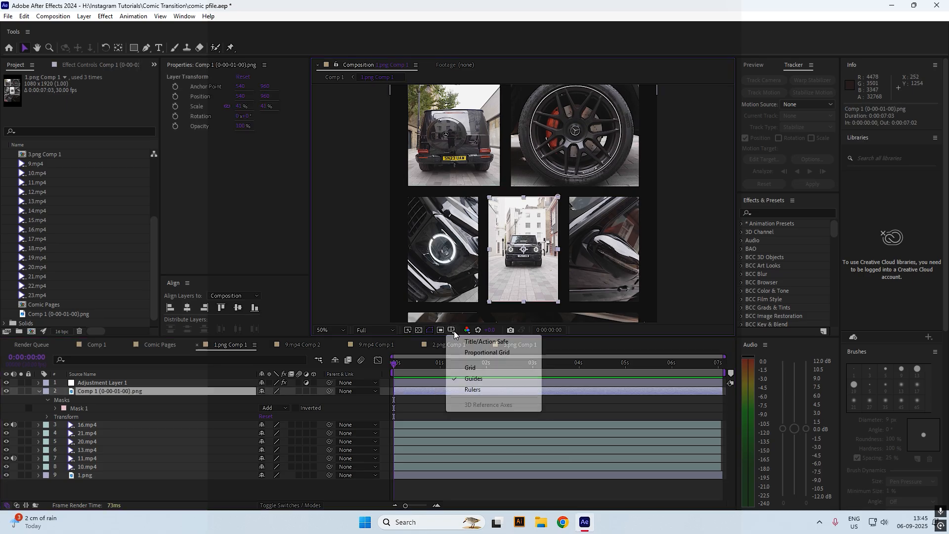
pyautogui.click(455, 355)
pyautogui.click(326, 330)
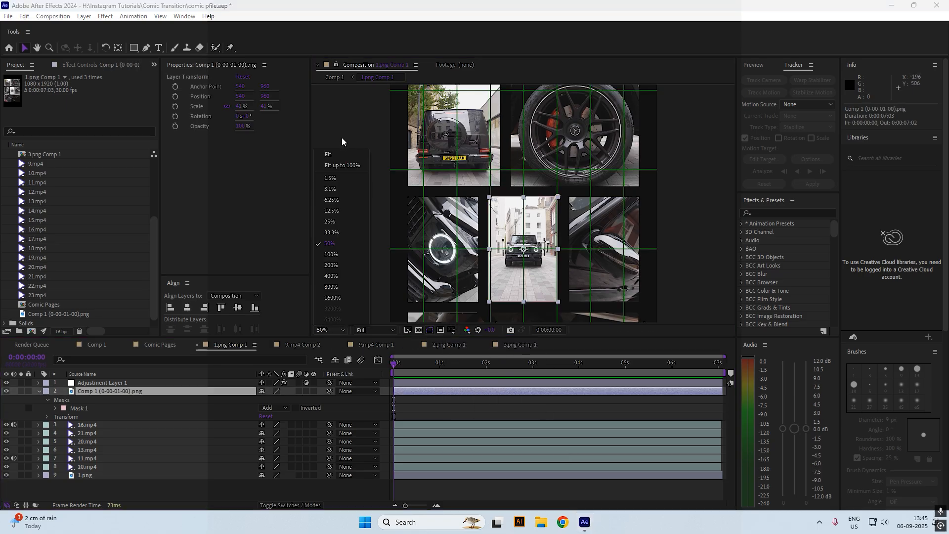
pyautogui.click(339, 154)
pyautogui.scroll(3, 542, 153)
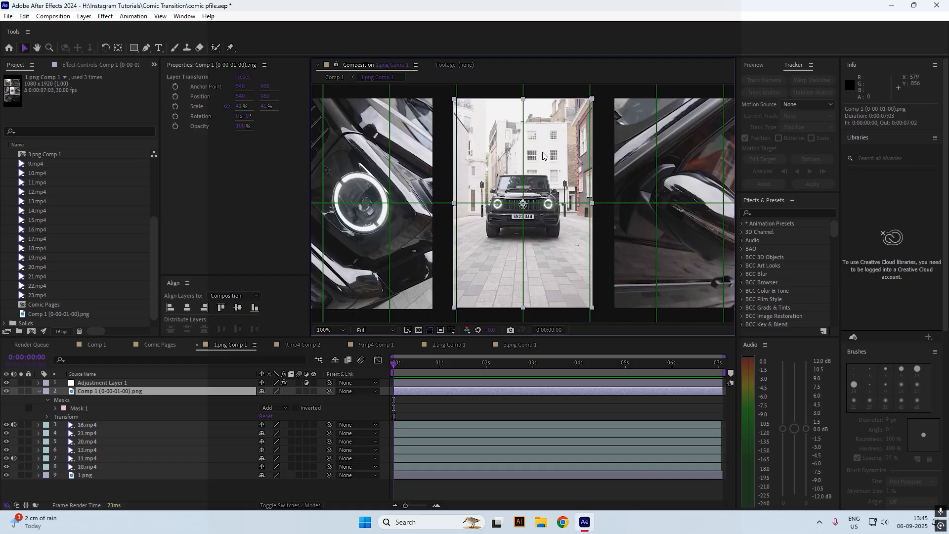
pyautogui.press('s')
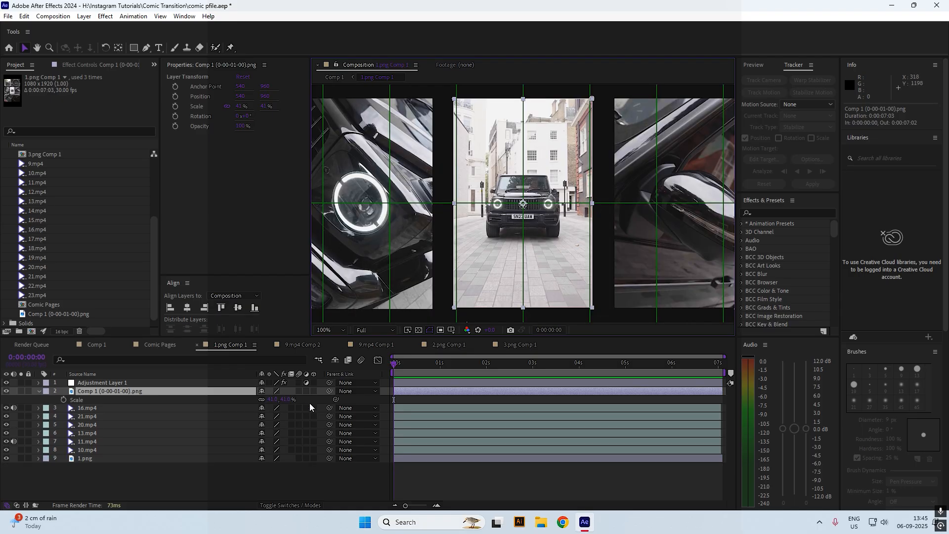
pyautogui.moveTo(286, 400); pyautogui.dragTo(293, 399)
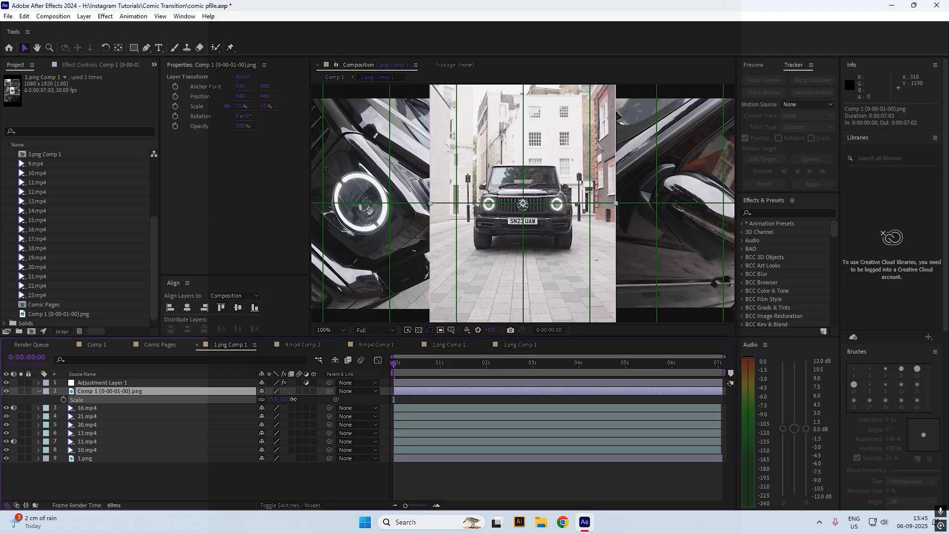
pyautogui.scroll(-2, 460, 226)
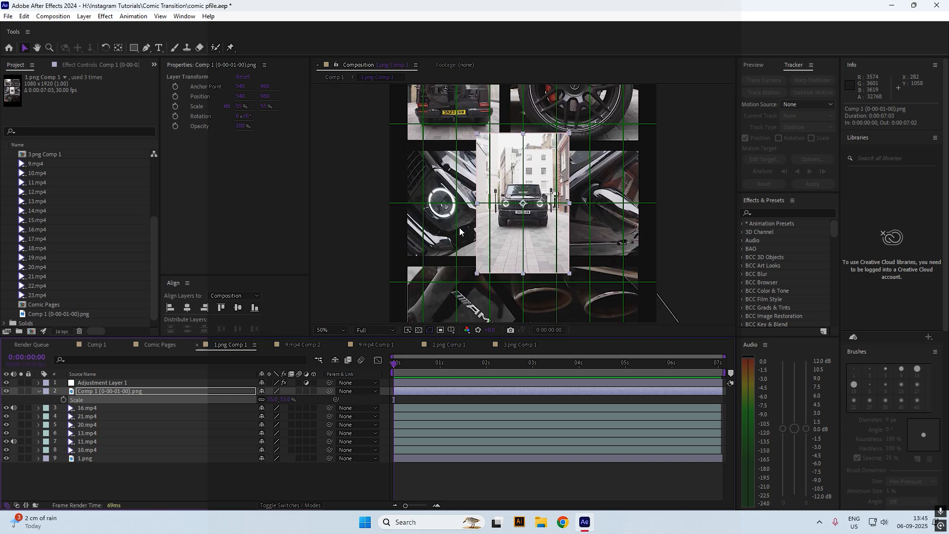
pyautogui.click(335, 78)
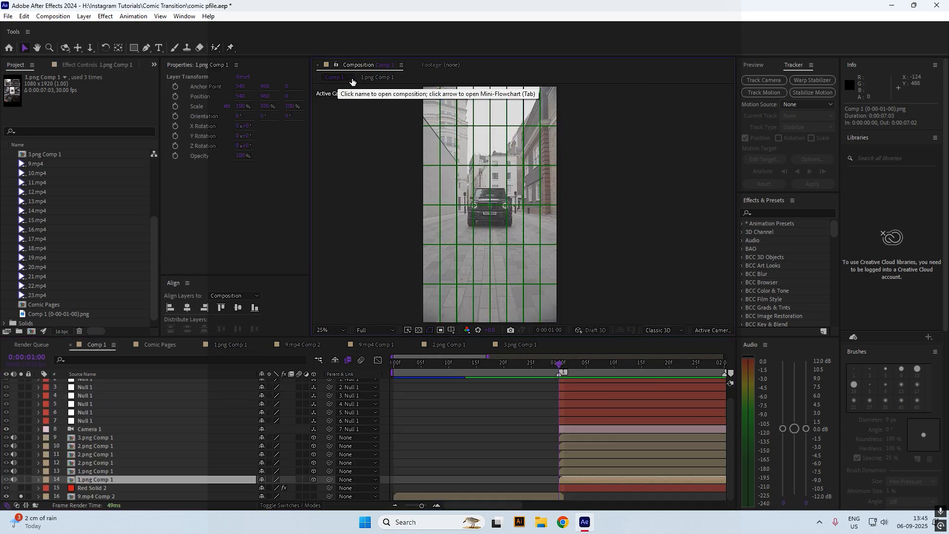
pyautogui.click(377, 79)
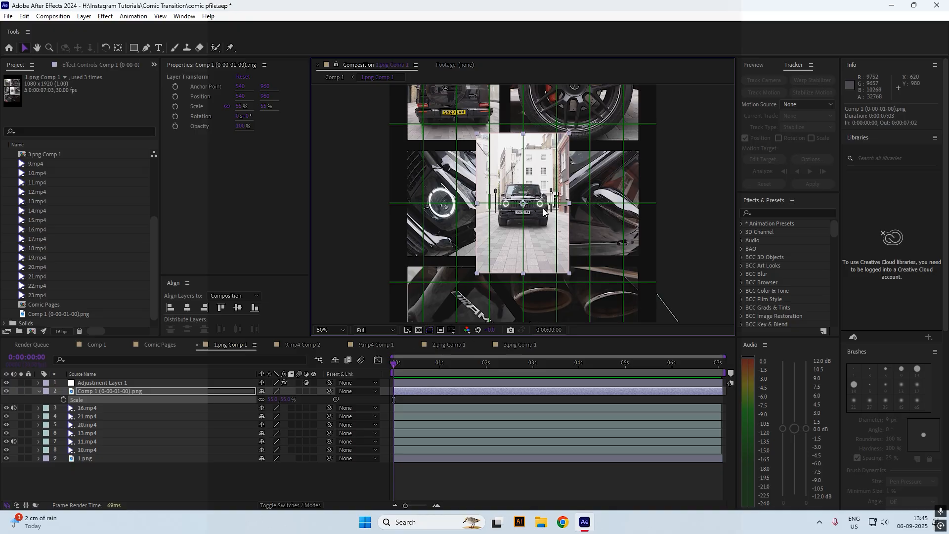
# Crop the car still's mask inward from top, bottom, left and right to fit the centre panel
pyautogui.moveTo(523, 133)
pyautogui.mouseDown()
pyautogui.moveTo(523, 172)
pyautogui.moveTo(523, 151)
pyautogui.mouseUp()
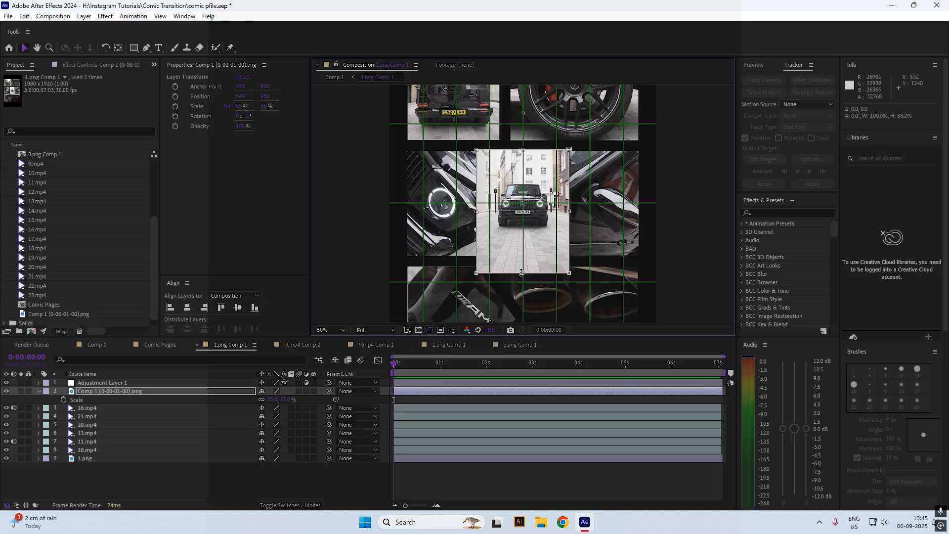
pyautogui.moveTo(523, 272); pyautogui.dragTo(523, 257)
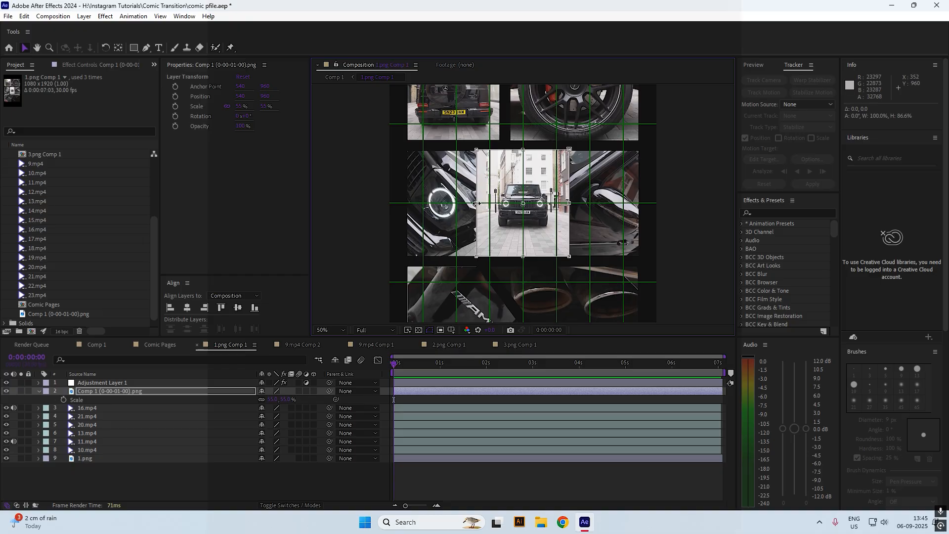
pyautogui.moveTo(476, 203)
pyautogui.mouseDown()
pyautogui.moveTo(500, 204)
pyautogui.moveTo(489, 204)
pyautogui.mouseUp()
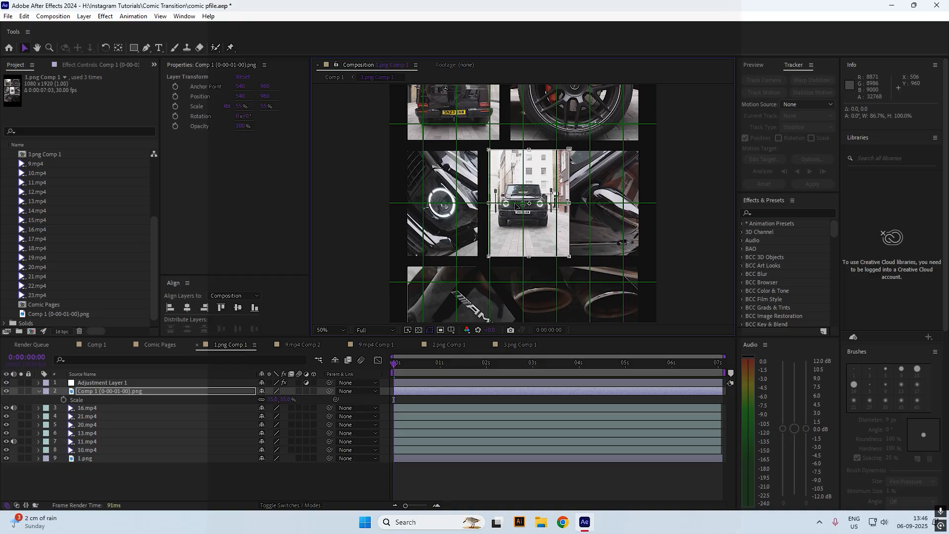
pyautogui.moveTo(569, 202)
pyautogui.mouseDown()
pyautogui.moveTo(546, 202)
pyautogui.moveTo(557, 203)
pyautogui.mouseUp()
pyautogui.click(456, 472)
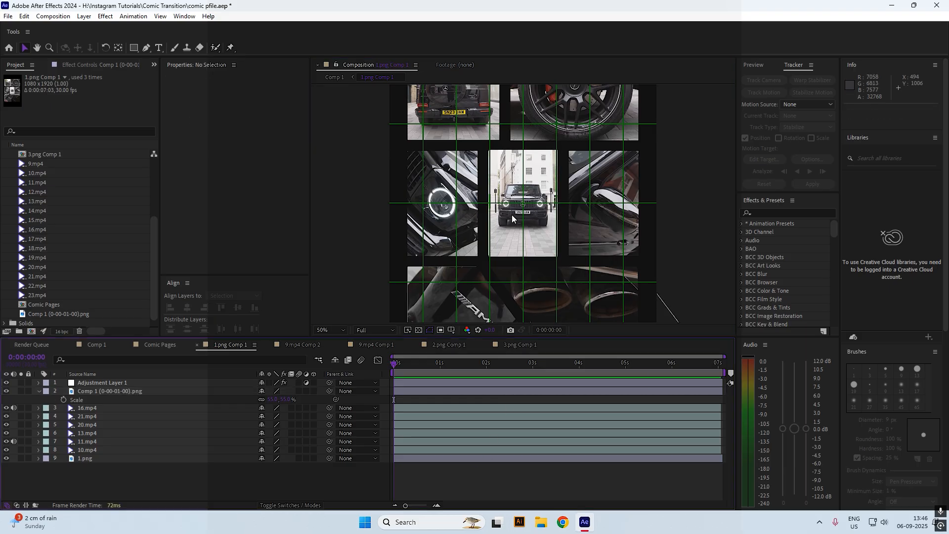
pyautogui.scroll(2, 512, 215)
pyautogui.click(497, 281)
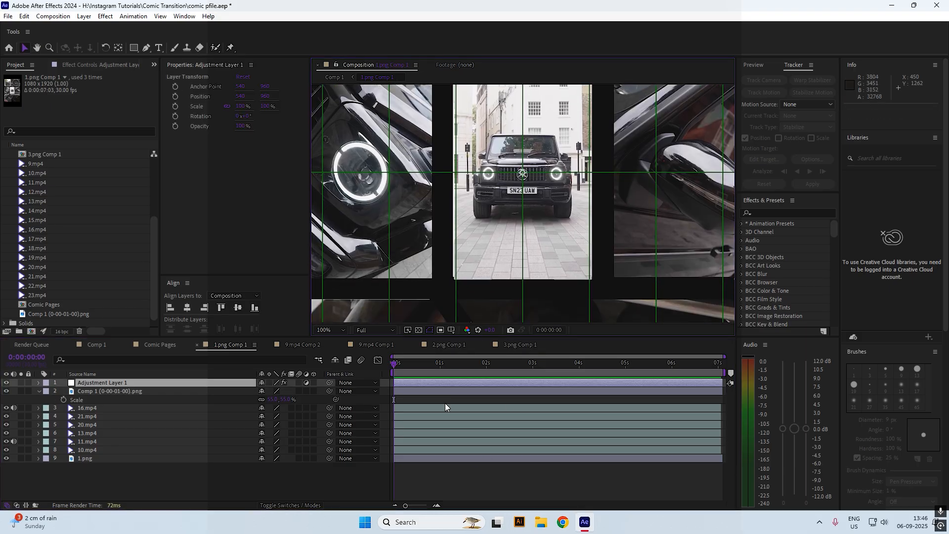
# Nudge the car still's mask bottom, left, right and top edges by a few pixels each
pyautogui.click(451, 391)
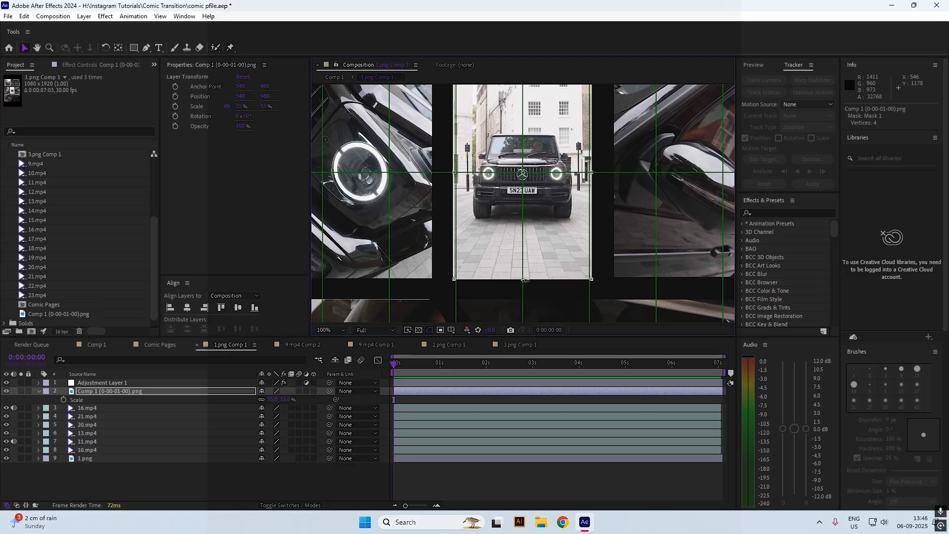
pyautogui.moveTo(522, 280); pyautogui.dragTo(523, 278)
pyautogui.press('space')
pyautogui.moveTo(500, 144); pyautogui.dragTo(500, 185)
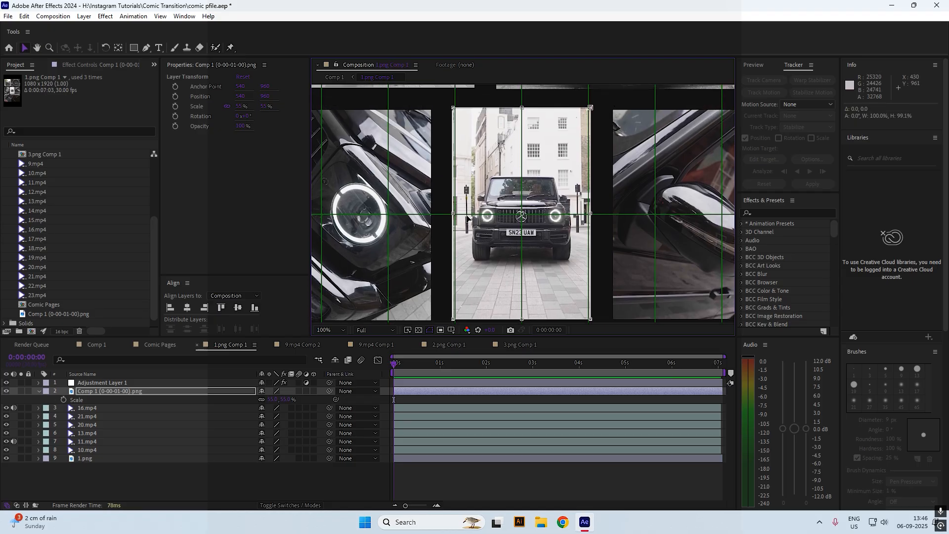
pyautogui.moveTo(451, 215); pyautogui.dragTo(453, 214)
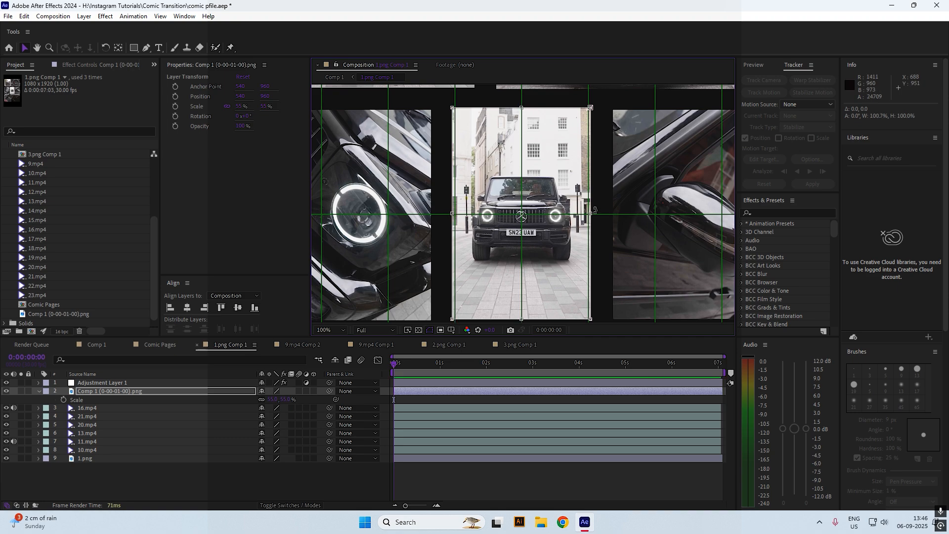
pyautogui.moveTo(591, 214); pyautogui.dragTo(589, 215)
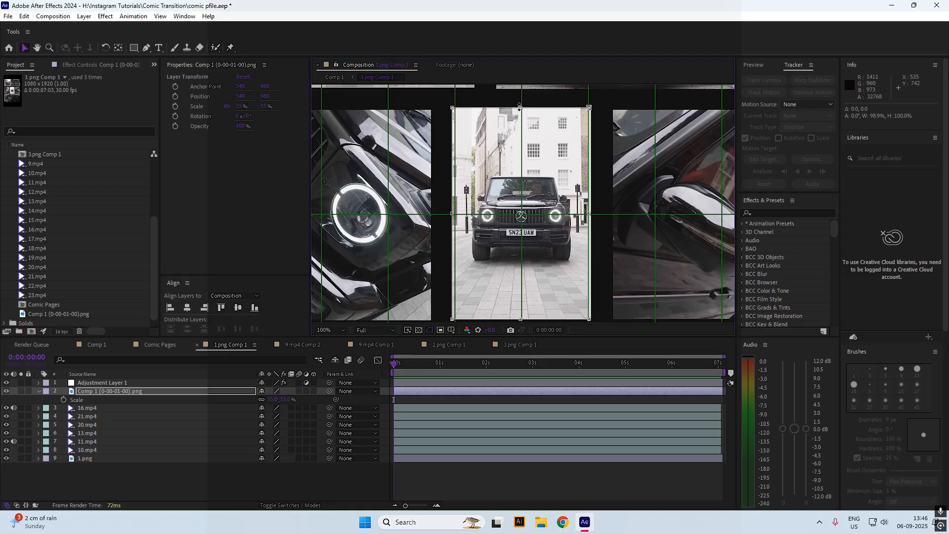
pyautogui.moveTo(520, 111); pyautogui.dragTo(519, 110)
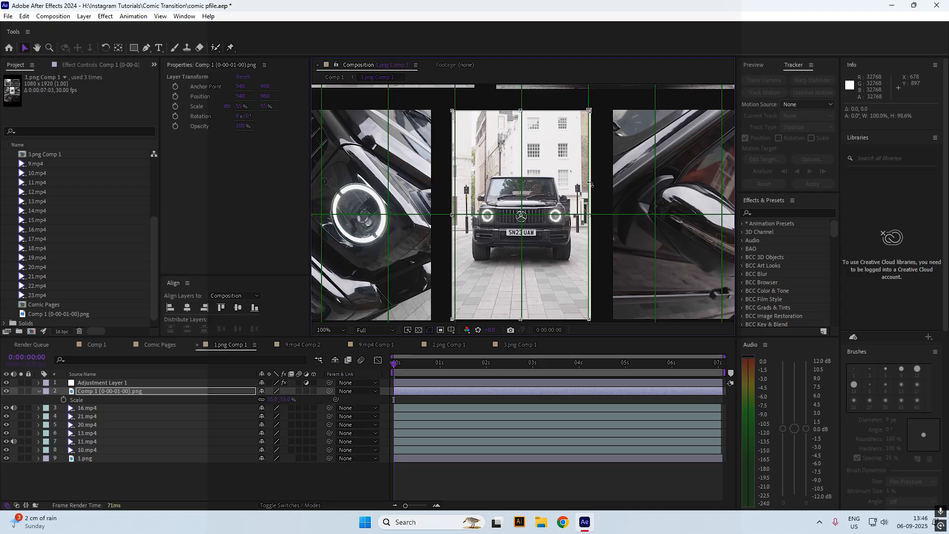
pyautogui.moveTo(588, 215); pyautogui.dragTo(592, 216)
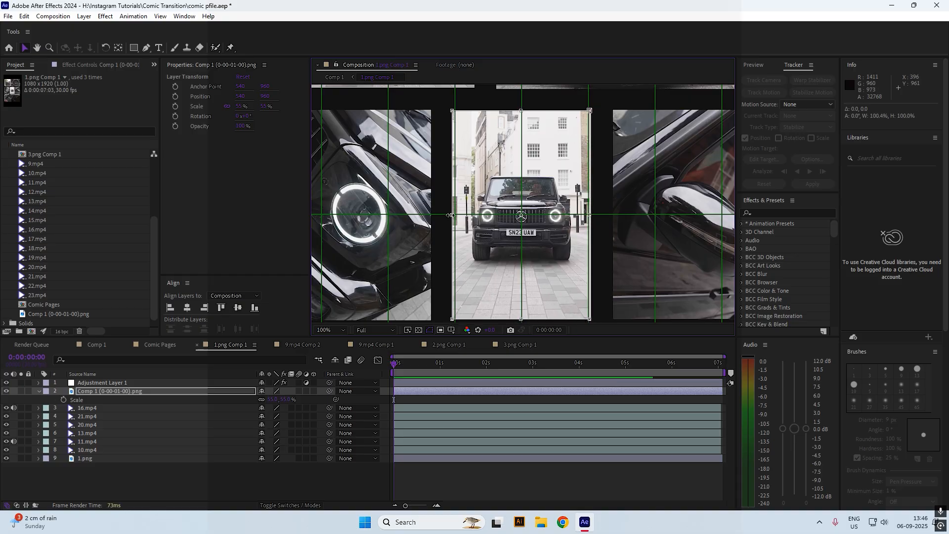
pyautogui.moveTo(452, 215); pyautogui.dragTo(451, 216)
# Return to Comp 1 and preview the transition, stopping at one second
pyautogui.click(411, 478)
pyautogui.click(334, 77)
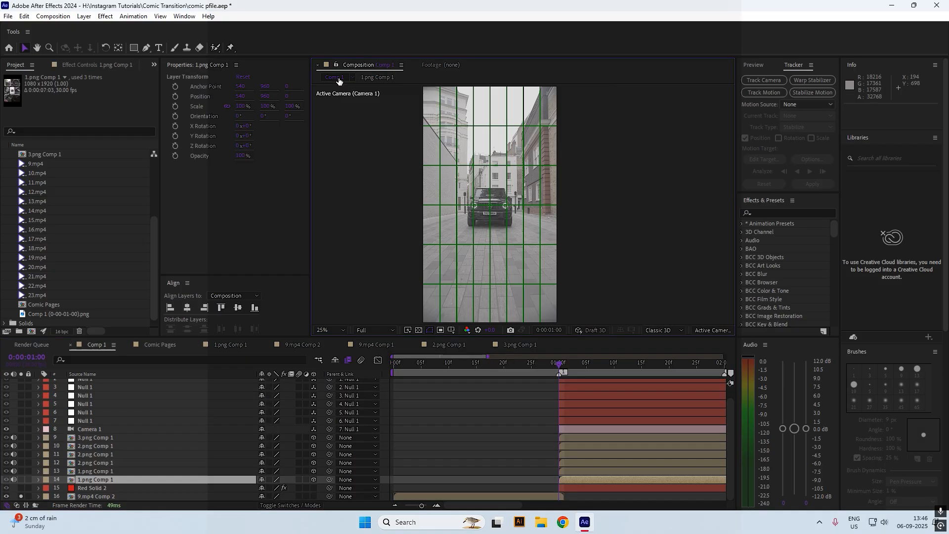
pyautogui.press('space')
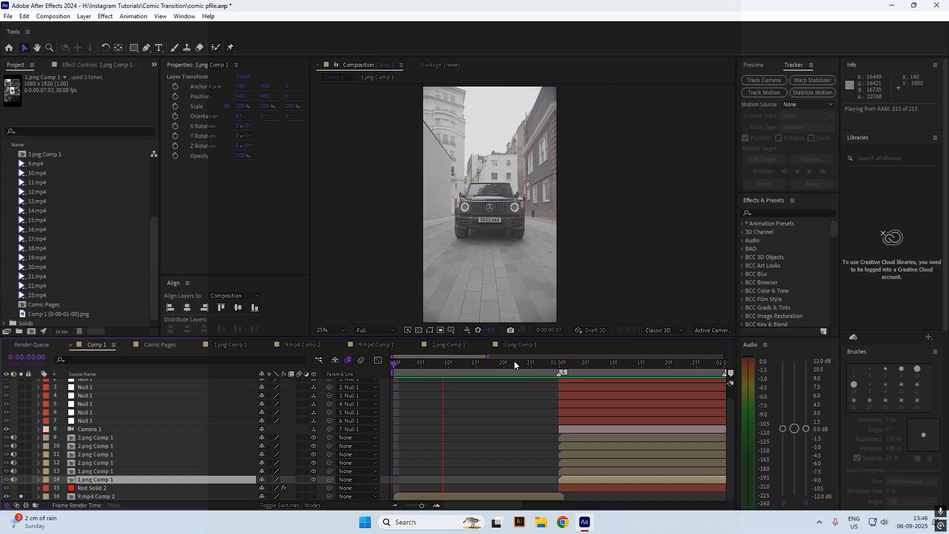
pyautogui.click(558, 363)
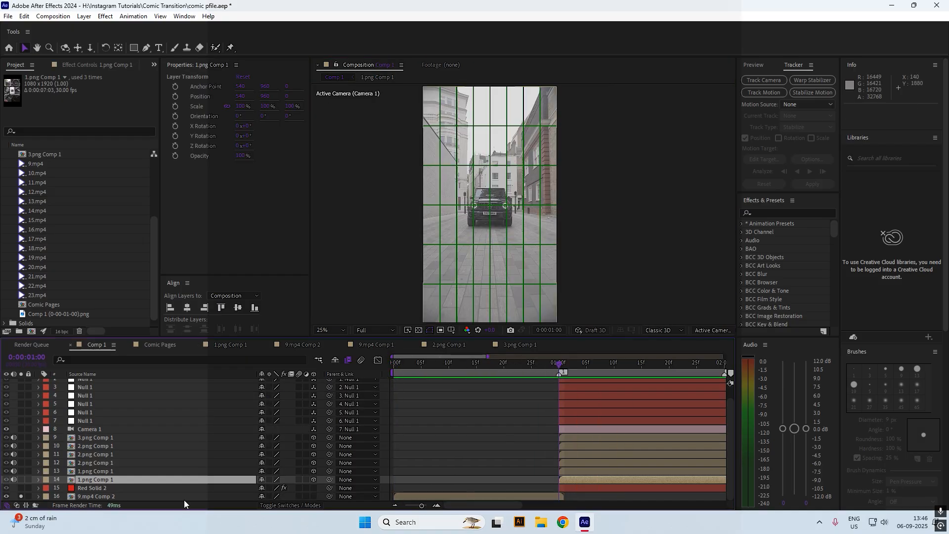
pyautogui.scroll(1, 32, 458)
pyautogui.scroll(-1, 37, 450)
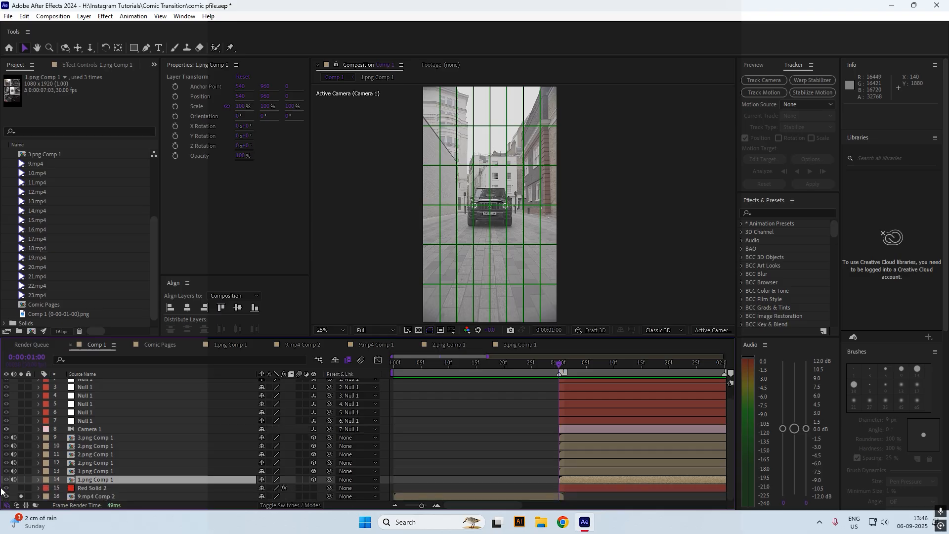
# Turn off layer 16's solo and replay the transition around the one-second mark
pyautogui.click(21, 496)
pyautogui.press('space')
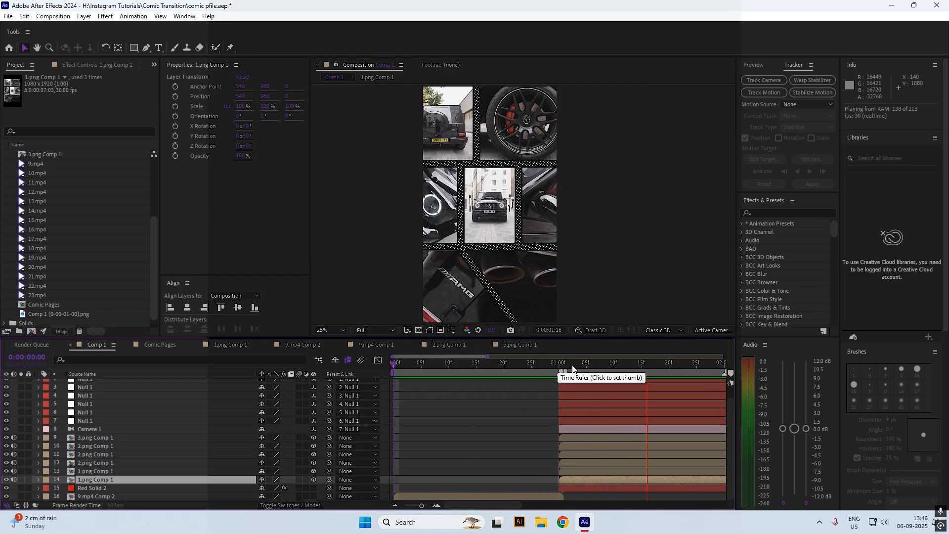
pyautogui.moveTo(547, 363); pyautogui.dragTo(391, 372)
pyautogui.press('space')
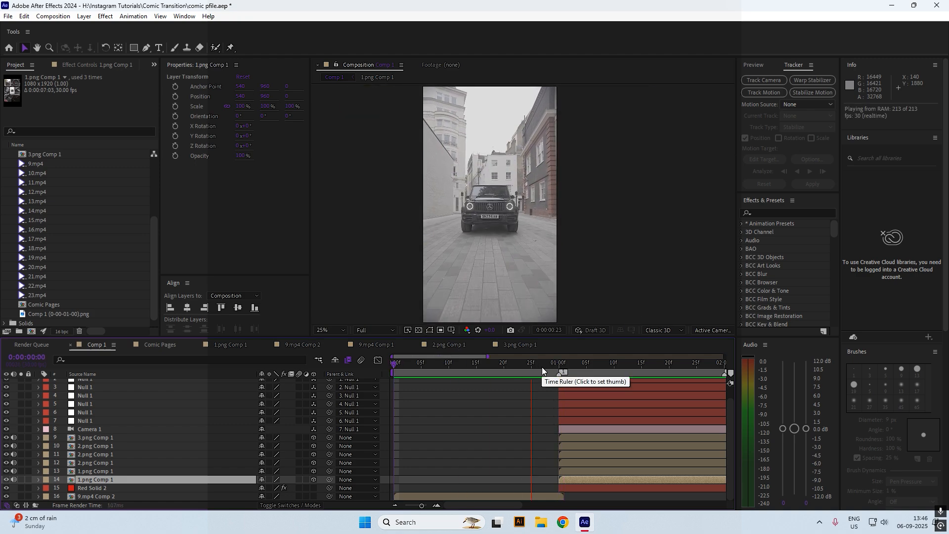
pyautogui.moveTo(541, 367); pyautogui.dragTo(558, 372)
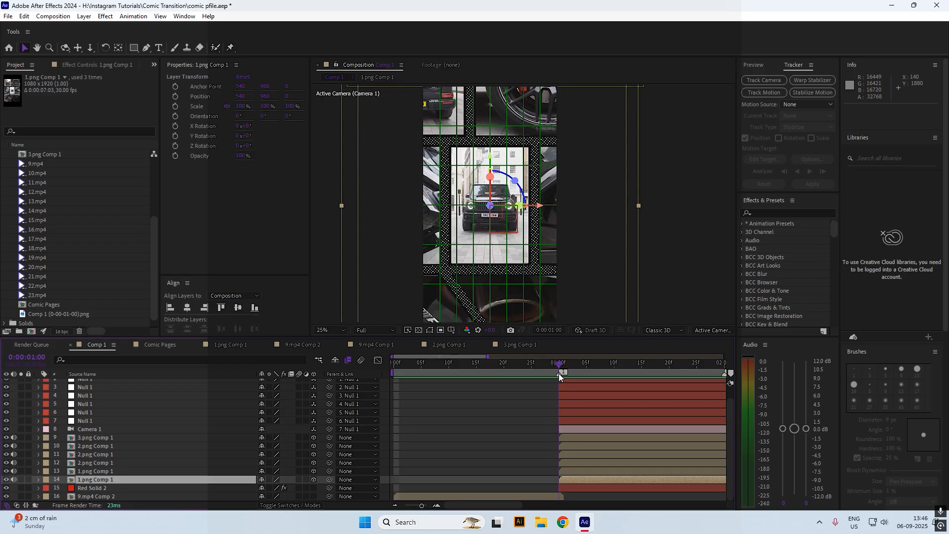
# In 1.png Comp 1, set the centre car image's scale to 50%
pyautogui.doubleClick(576, 479)
pyautogui.click(538, 265)
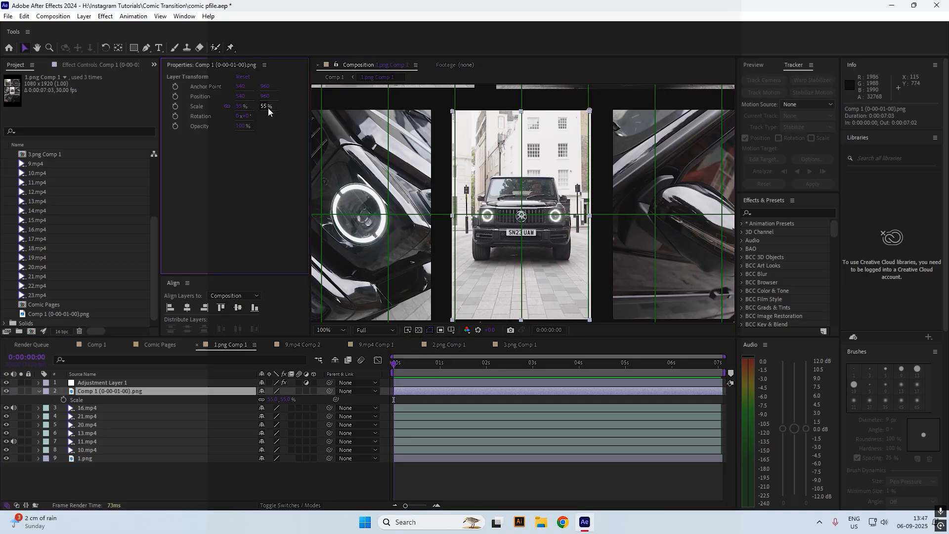
pyautogui.moveTo(268, 108); pyautogui.dragTo(269, 110)
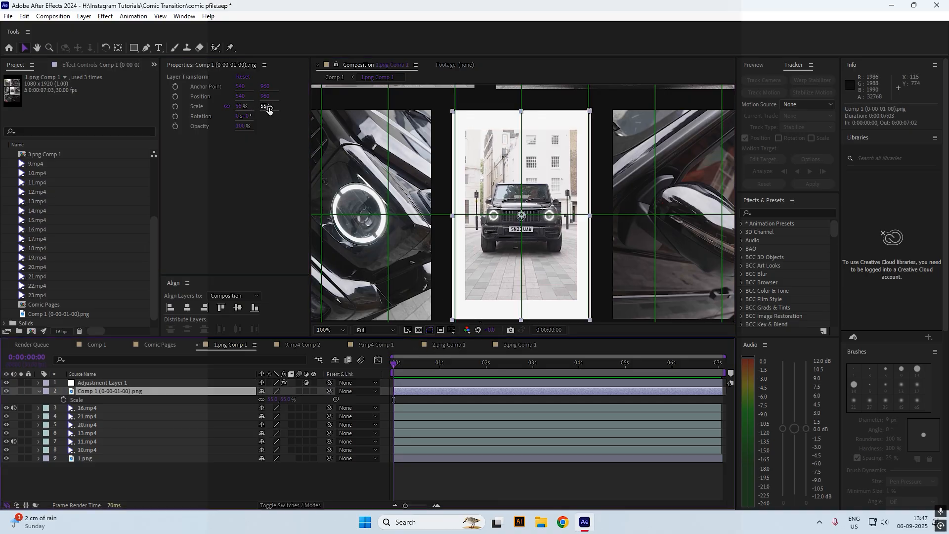
pyautogui.hotkey('ctrl', 'z')
pyautogui.write('0')
pyautogui.press('Return')
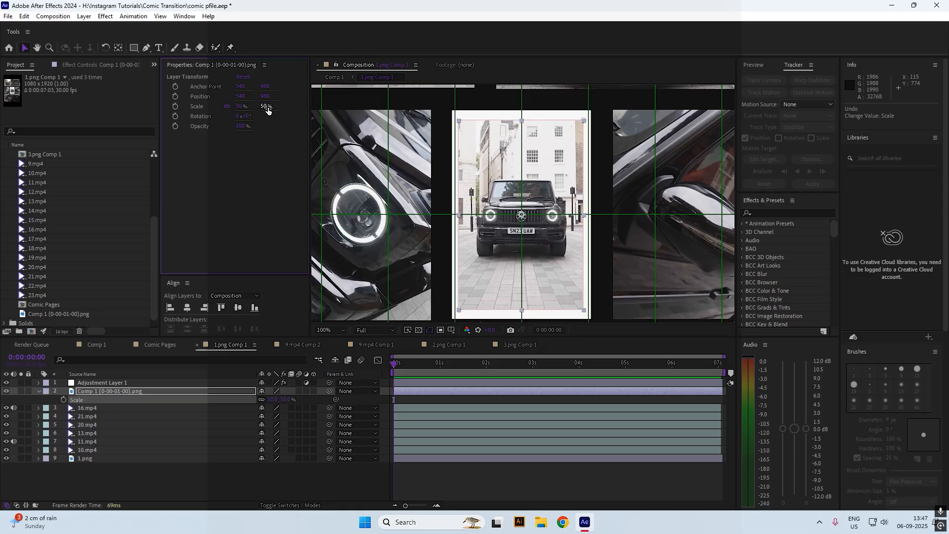
# Extend the mask's top, left, right and bottom edges outward to frame the enlarged image
pyautogui.doubleClick(521, 120)
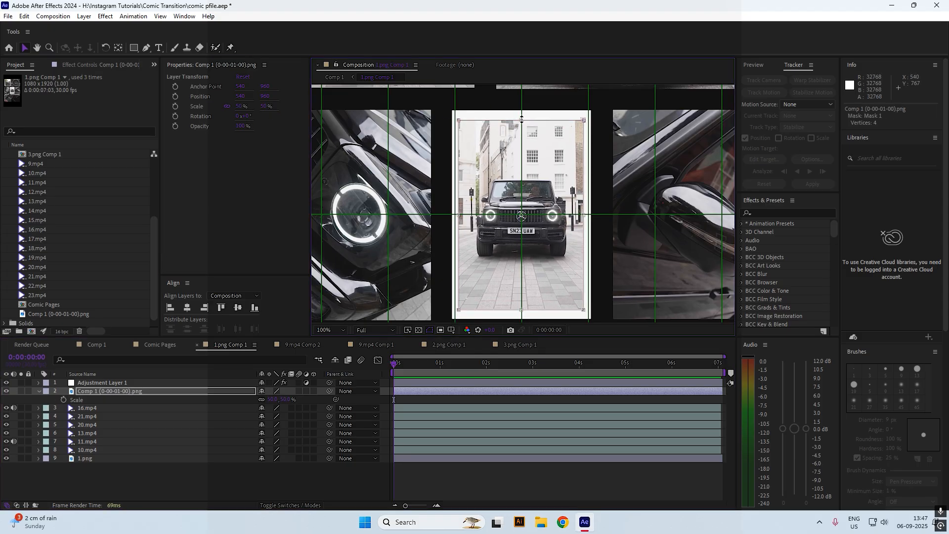
pyautogui.moveTo(522, 119); pyautogui.dragTo(521, 110)
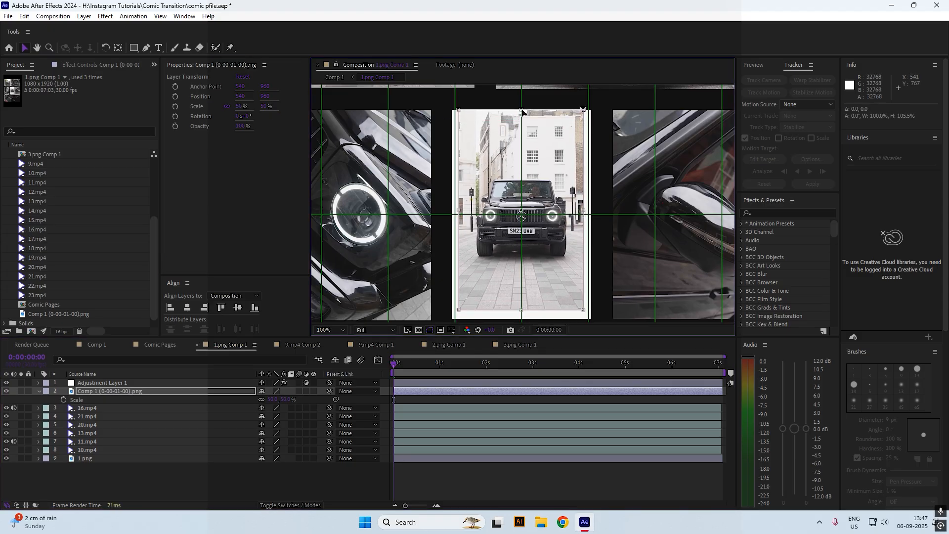
pyautogui.moveTo(457, 210); pyautogui.dragTo(451, 209)
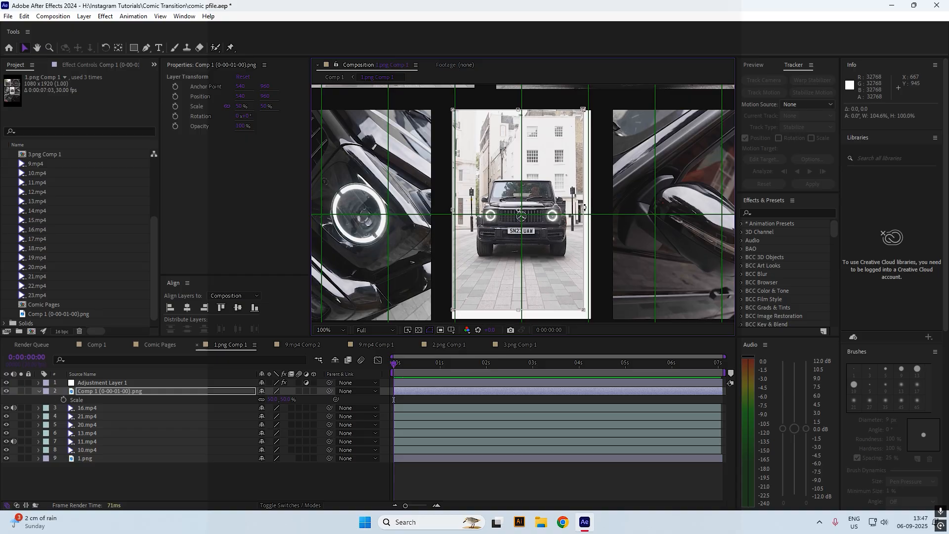
pyautogui.moveTo(584, 210); pyautogui.dragTo(592, 209)
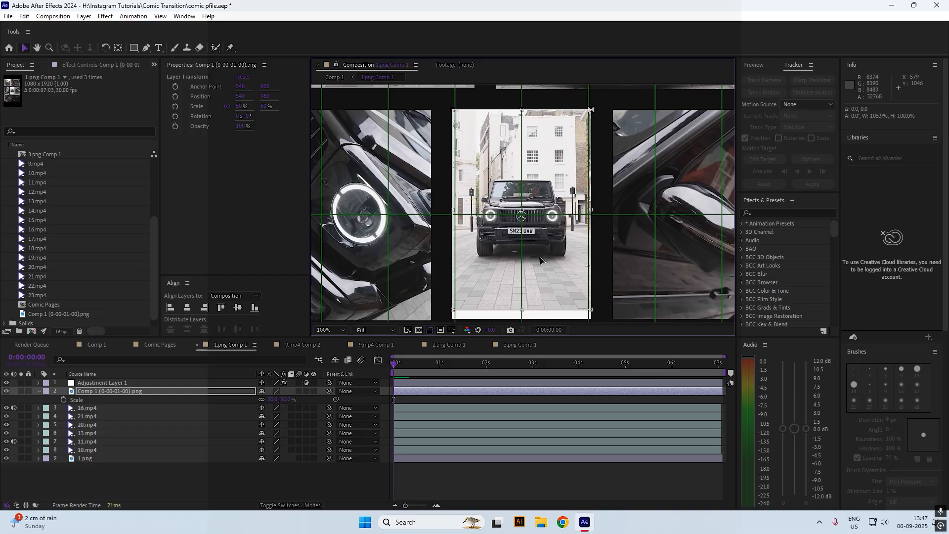
pyautogui.scroll(-3, 524, 247)
pyautogui.moveTo(523, 260); pyautogui.dragTo(524, 270)
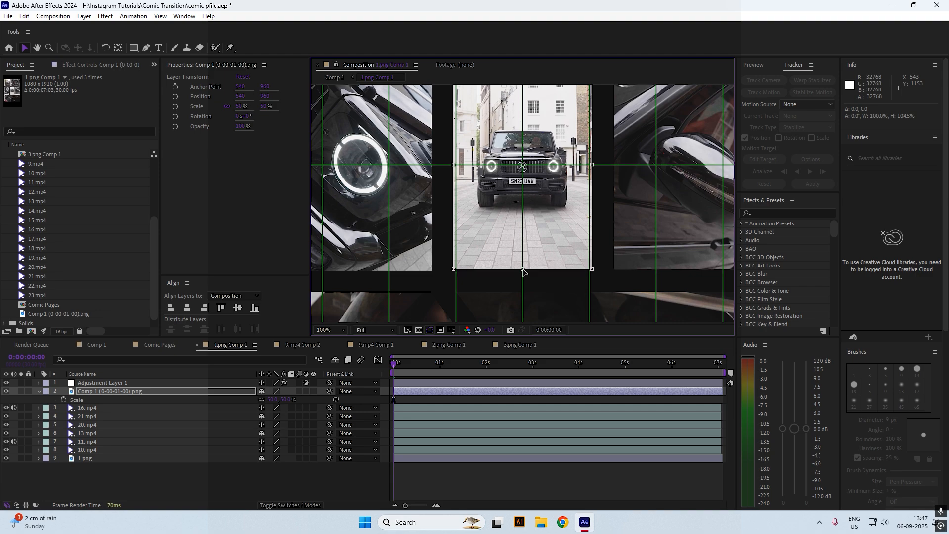
pyautogui.scroll(5, 535, 210)
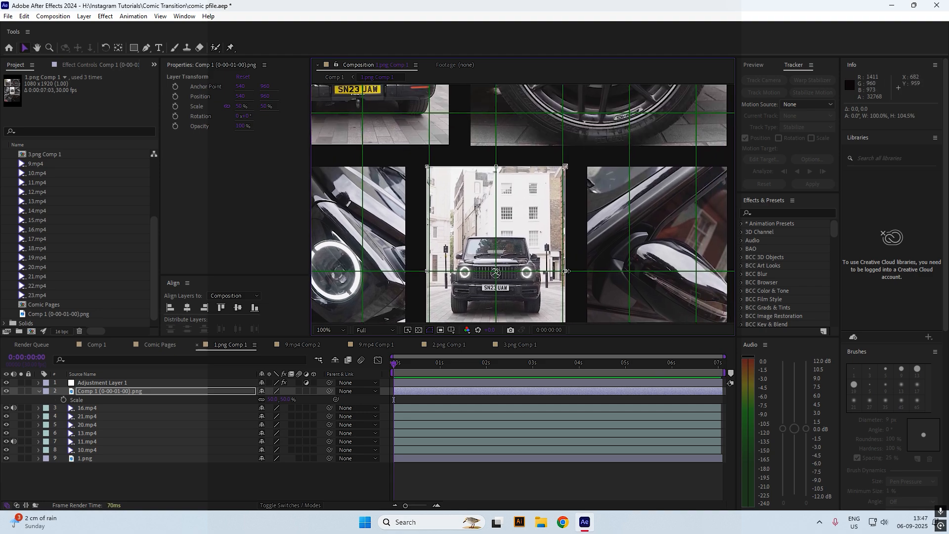
pyautogui.moveTo(566, 271); pyautogui.dragTo(566, 272)
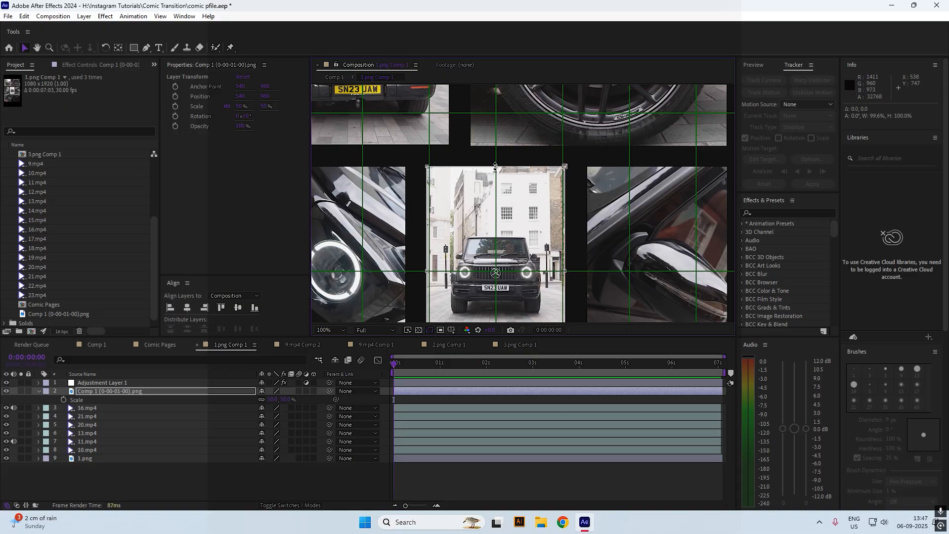
# Go back to Comp 1 and preview the transition
pyautogui.click(448, 448)
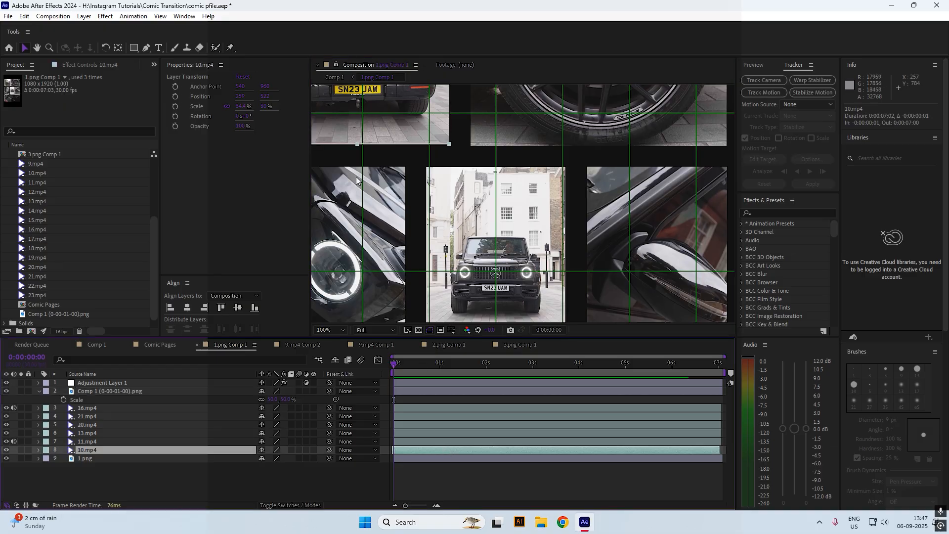
pyautogui.click(339, 80)
pyautogui.press('space')
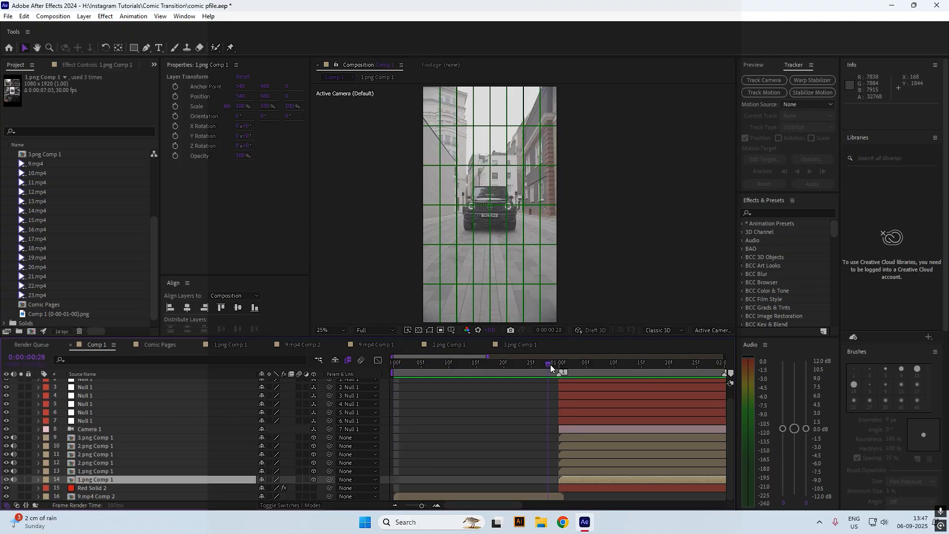
# Stop the preview and park Comp 1 at one second
pyautogui.press('space')
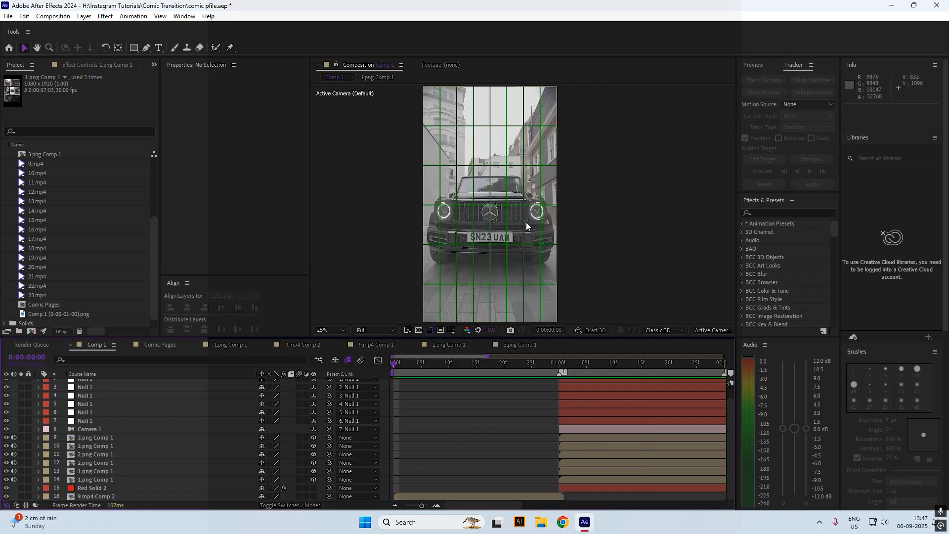
pyautogui.scroll(-1, 526, 221)
pyautogui.click(558, 372)
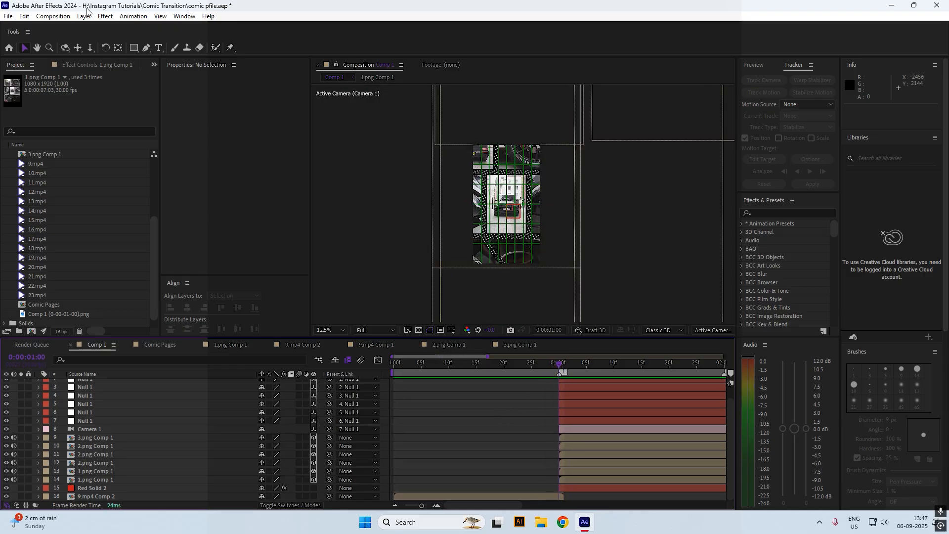
# Queue Comp 1 for rendering as a PNG Sequence, then select 2nd freeze frame.png
pyautogui.click(56, 17)
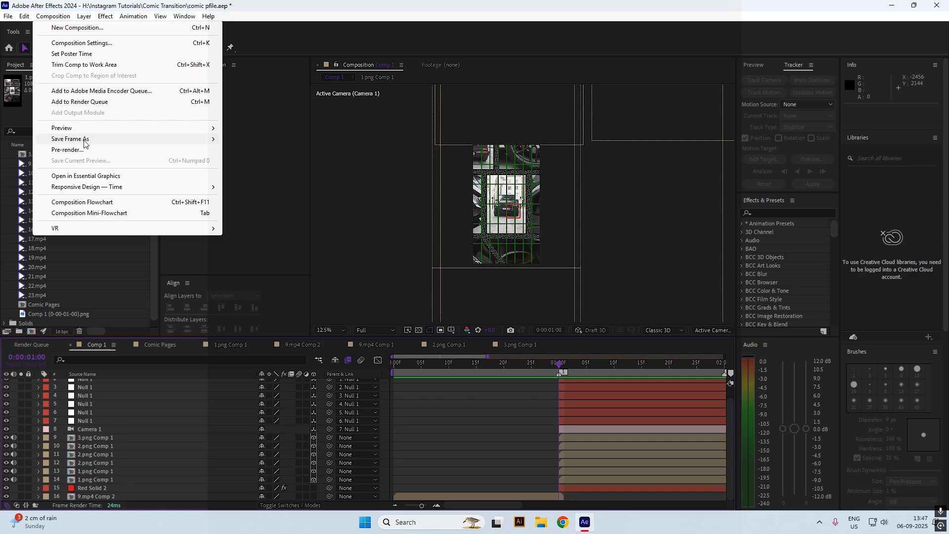
pyautogui.moveTo(84, 140)
pyautogui.click(303, 140)
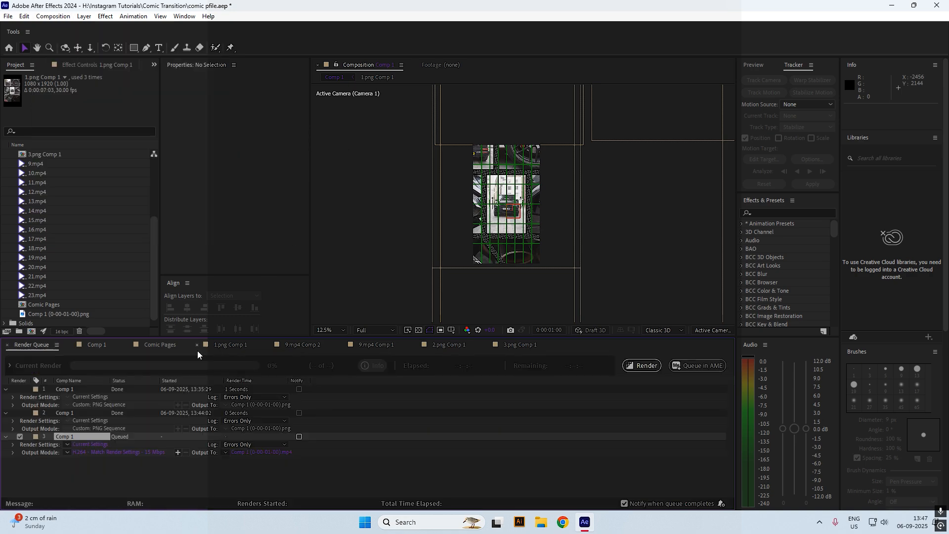
pyautogui.click(109, 453)
pyautogui.click(445, 139)
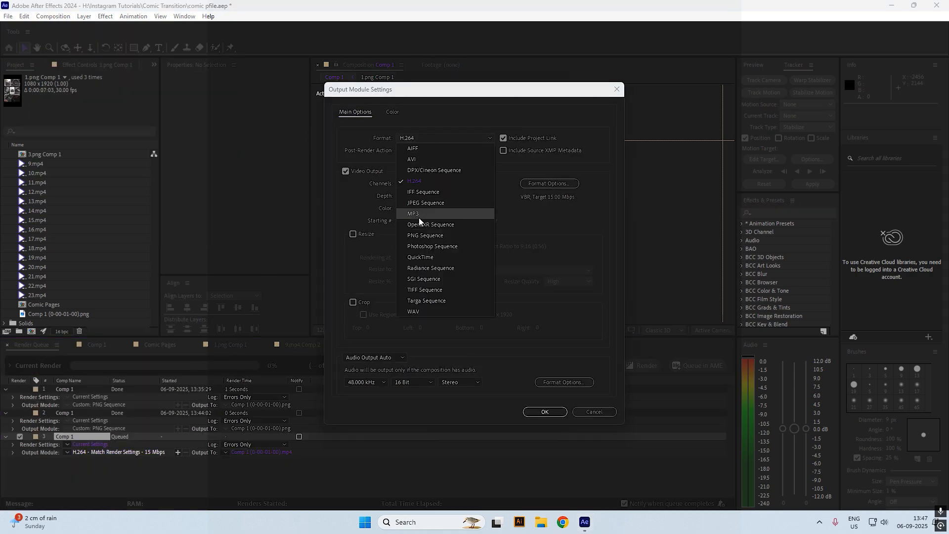
pyautogui.click(419, 235)
pyautogui.click(543, 411)
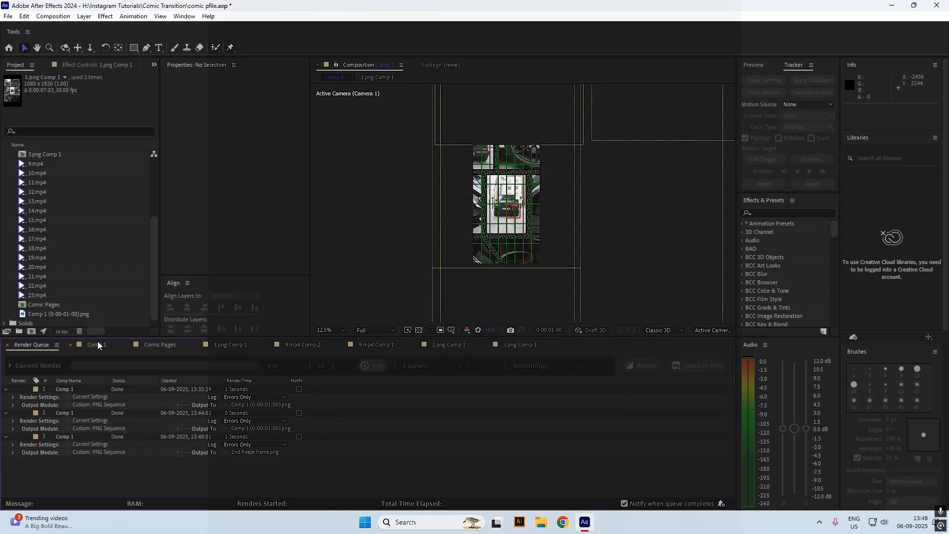
pyautogui.click(96, 345)
pyautogui.click(77, 260)
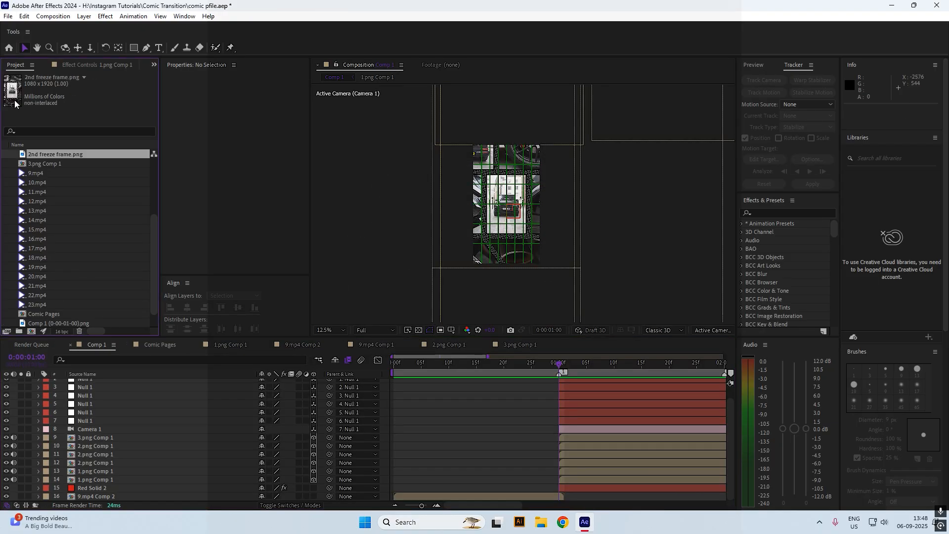
# Add 2nd freeze frame.png as Comp 1's top layer, viewed at 25% with the grid hidden
pyautogui.moveTo(43, 154); pyautogui.dragTo(497, 393)
pyautogui.click(497, 394)
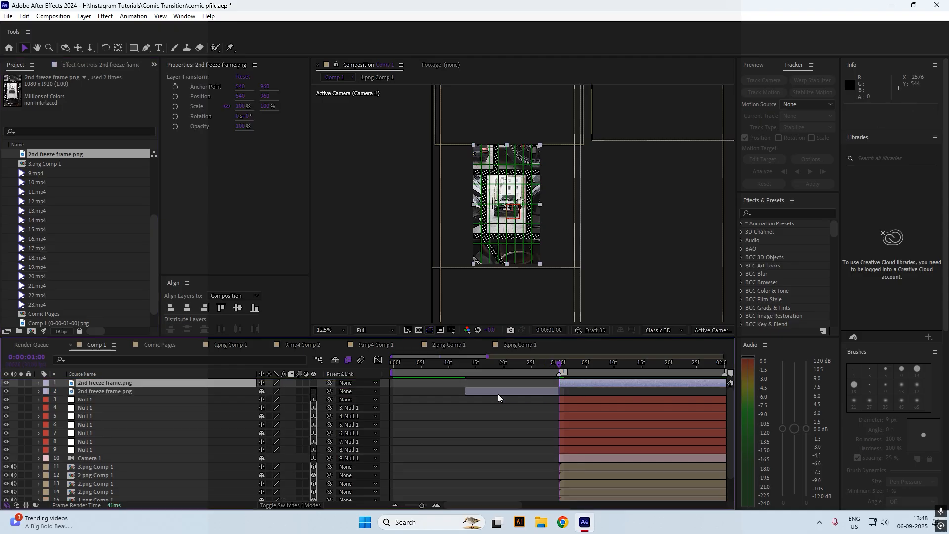
pyautogui.click(503, 386)
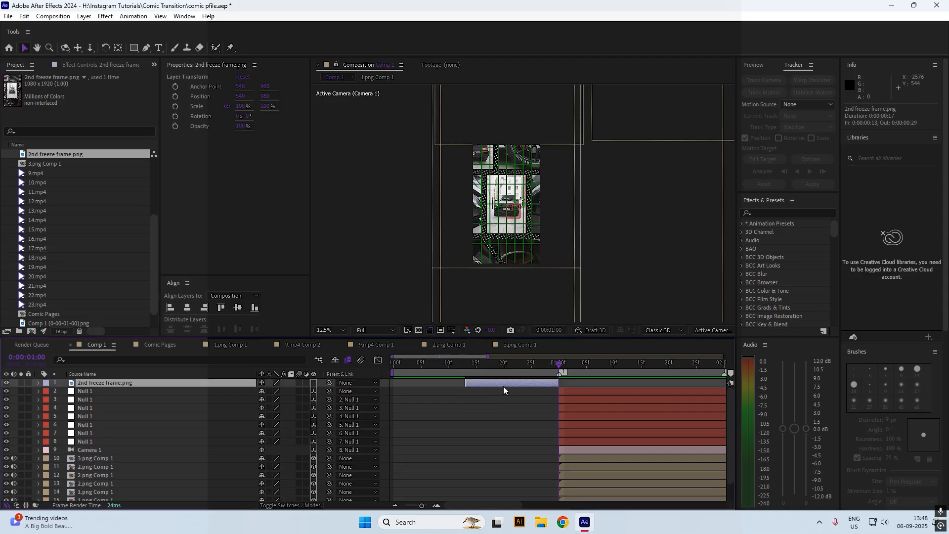
pyautogui.press('i')
pyautogui.scroll(4, 488, 154)
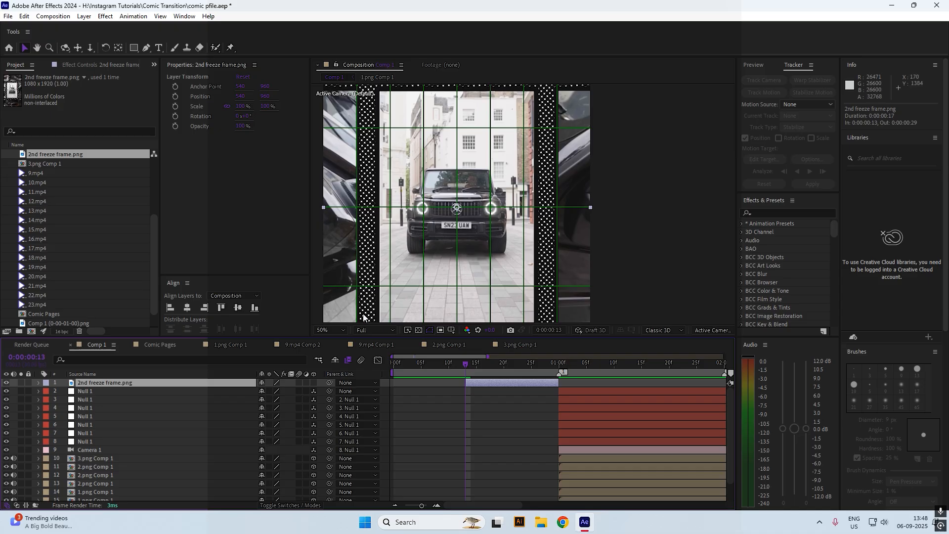
pyautogui.press(',')
pyautogui.press(',')
pyautogui.click(451, 330)
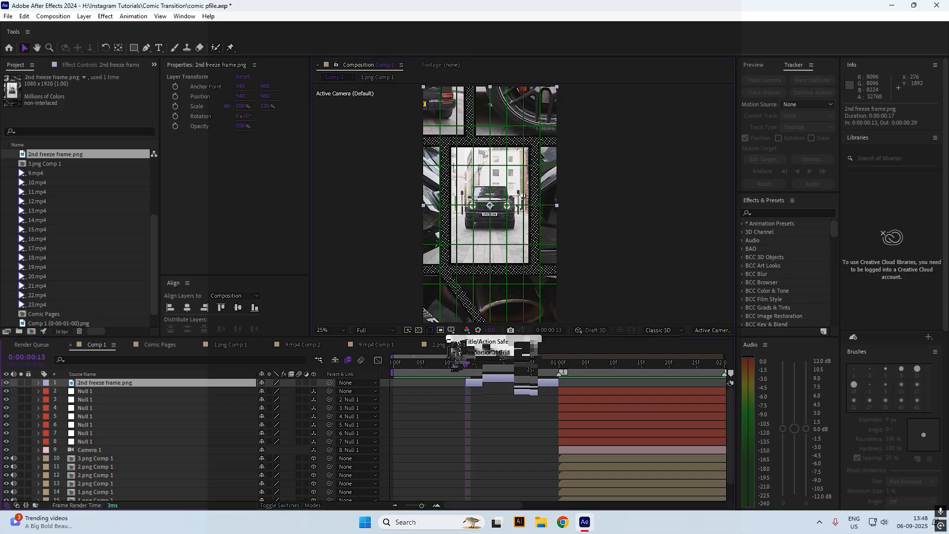
pyautogui.click(456, 352)
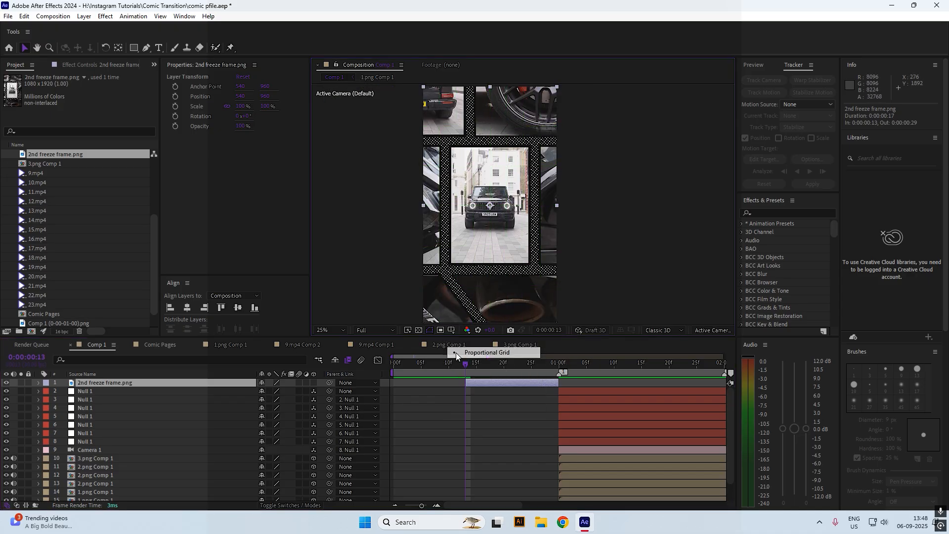
# Cut out the central car panel with a Subtract rectangle mask and widen the layer to 101.6%
pyautogui.click(132, 48)
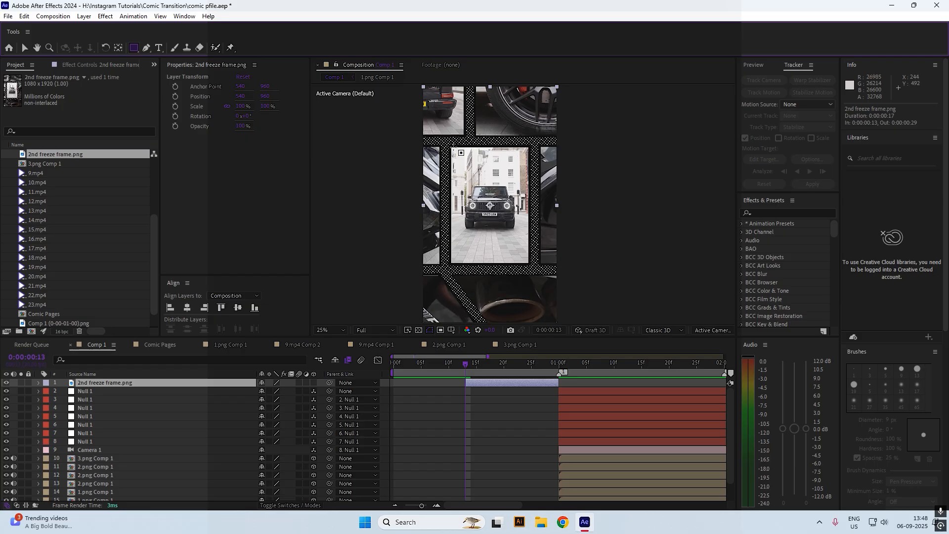
pyautogui.moveTo(451, 147)
pyautogui.mouseDown()
pyautogui.moveTo(482, 220)
pyautogui.moveTo(538, 284)
pyautogui.moveTo(527, 263)
pyautogui.mouseUp()
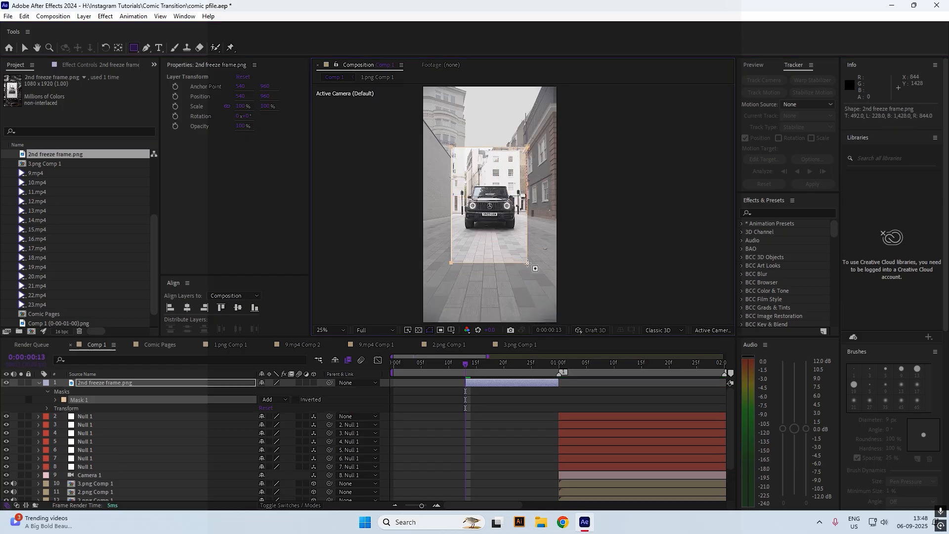
pyautogui.click(281, 399)
pyautogui.click(289, 432)
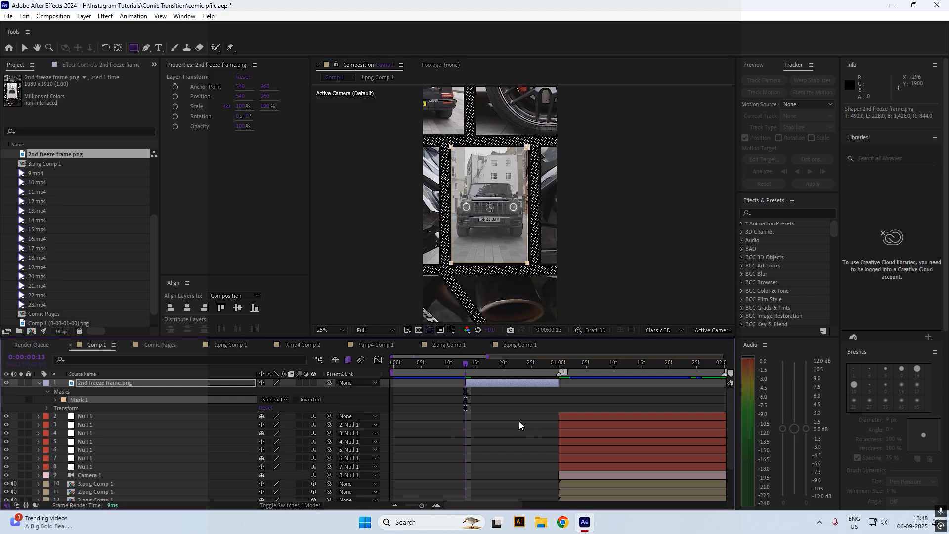
pyautogui.press('.')
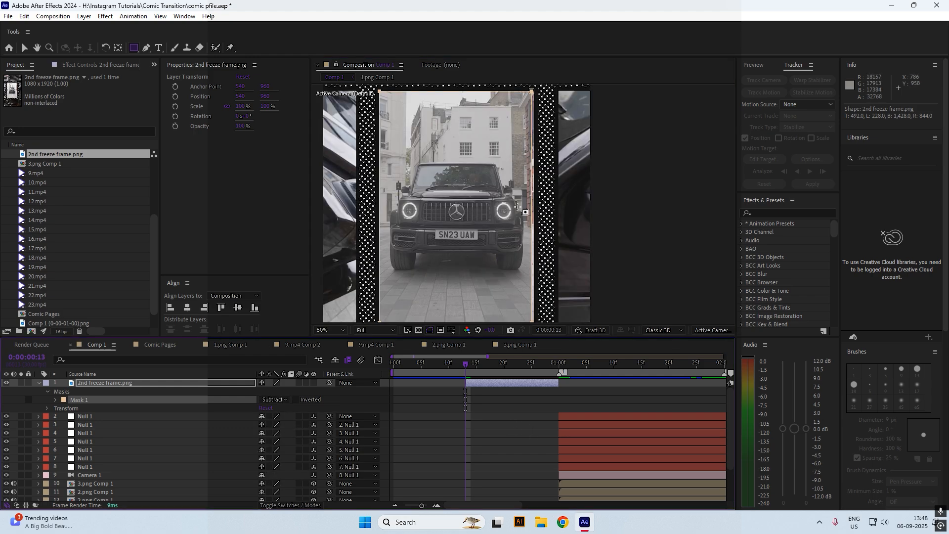
pyautogui.press('v')
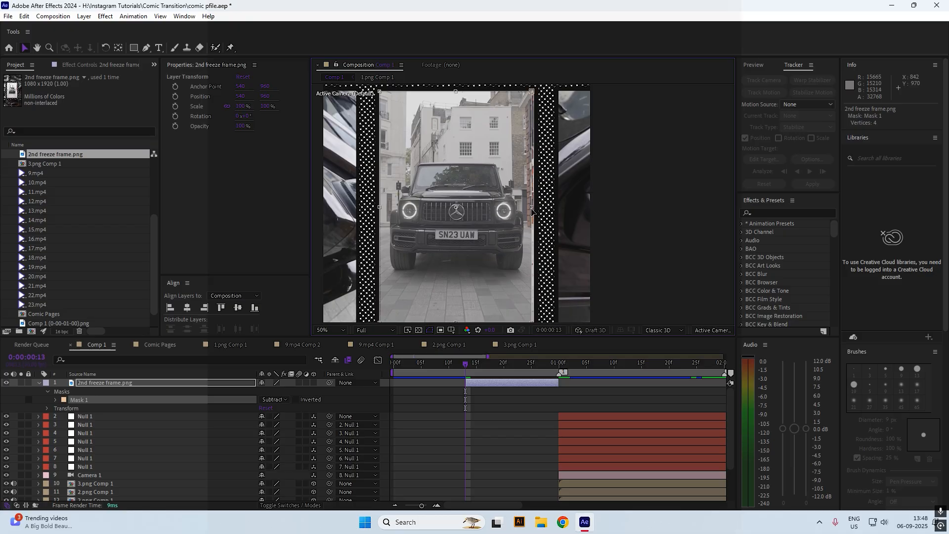
pyautogui.moveTo(532, 207); pyautogui.dragTo(534, 208)
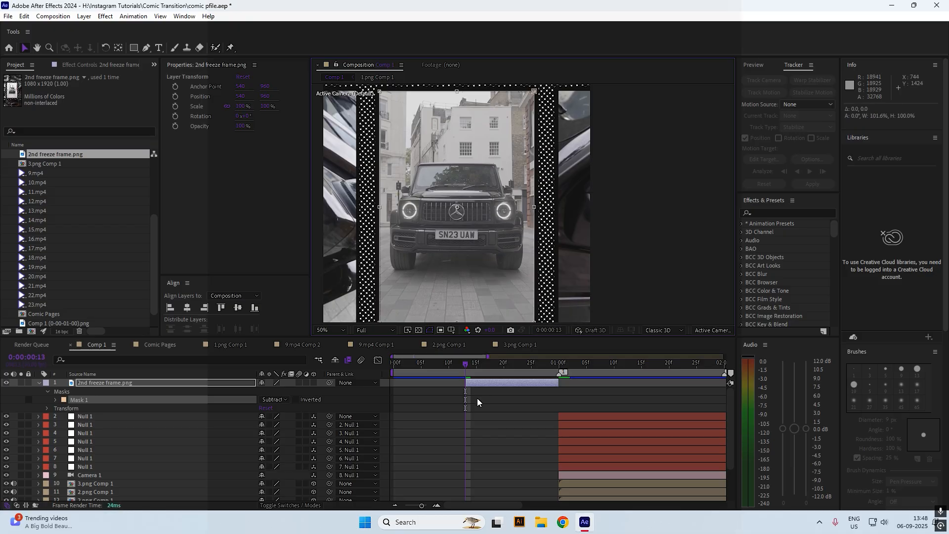
pyautogui.click(477, 399)
pyautogui.click(479, 380)
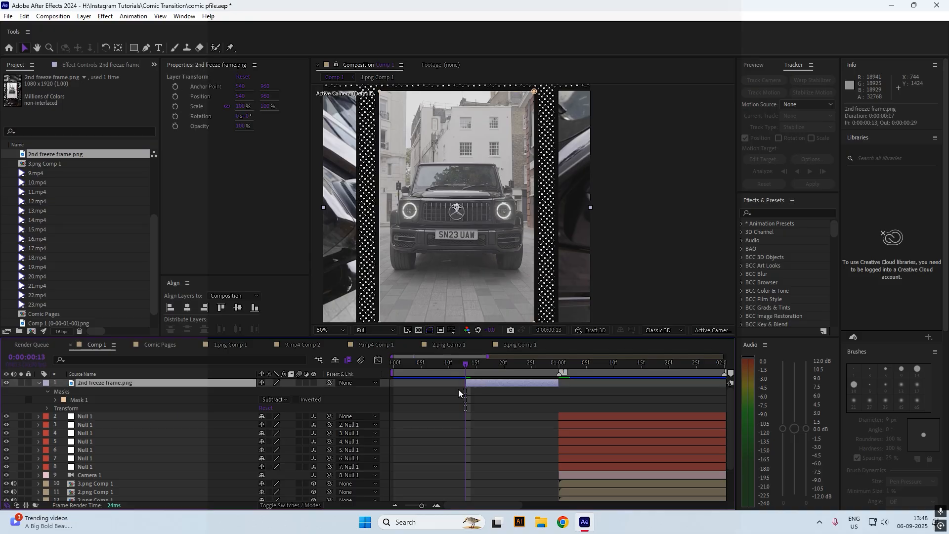
pyautogui.moveTo(488, 362); pyautogui.dragTo(510, 363)
pyautogui.click(464, 371)
# Add an adjustment layer trimmed from frame 13 to just before 1:00, and save the project
pyautogui.rightClick(431, 392)
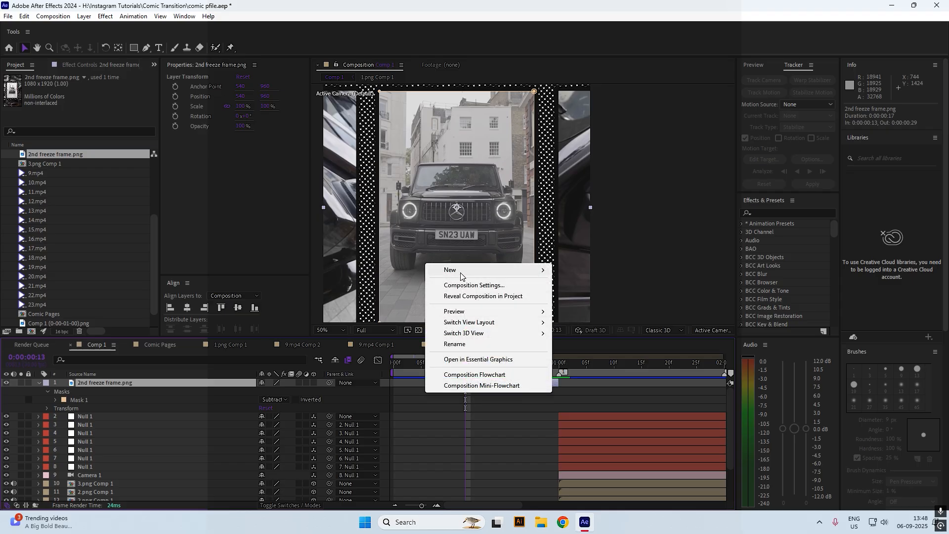
pyautogui.moveTo(461, 273)
pyautogui.click(598, 352)
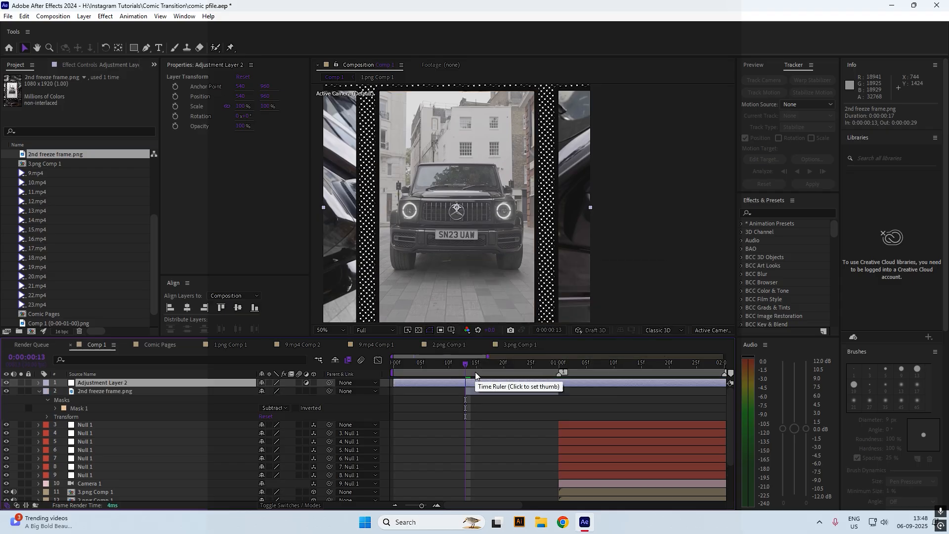
pyautogui.hotkey('alt', '[')
pyautogui.hotkey('ctrl', 's')
pyautogui.click(560, 364)
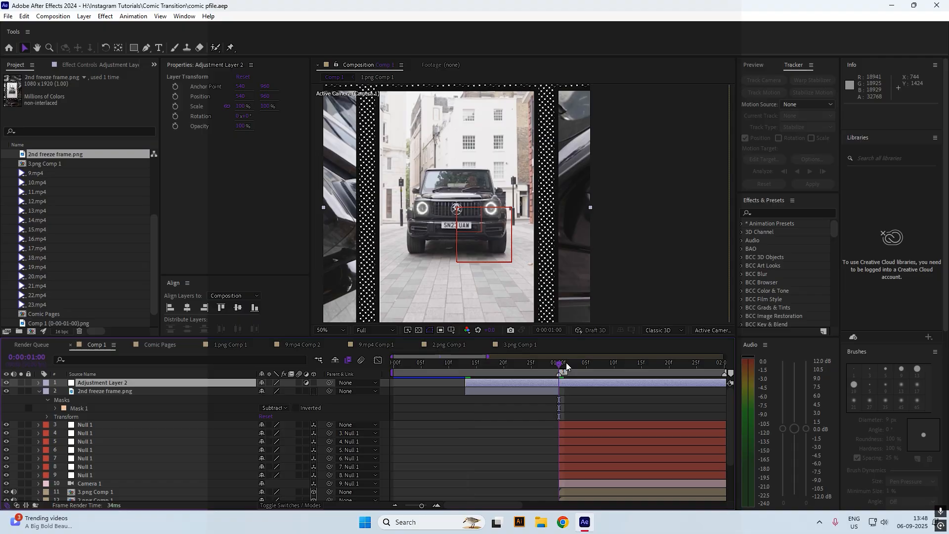
pyautogui.hotkey('alt', ']')
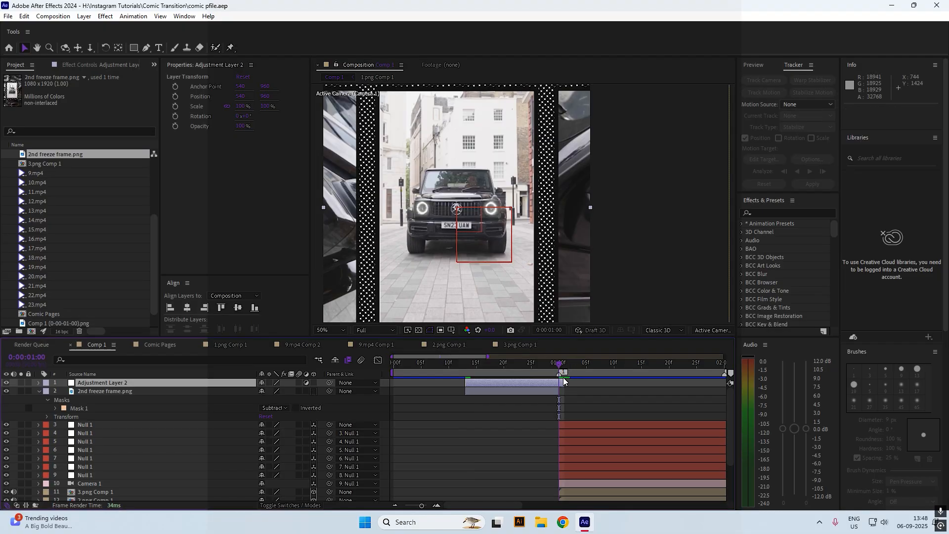
pyautogui.moveTo(564, 380); pyautogui.dragTo(562, 381)
pyautogui.moveTo(496, 369); pyautogui.dragTo(500, 368)
# Apply Lumetri Color to the adjustment layer with the ALEXA_Default_LogC2Rec709 input LUT
pyautogui.hotkey('ctrl', 'space')
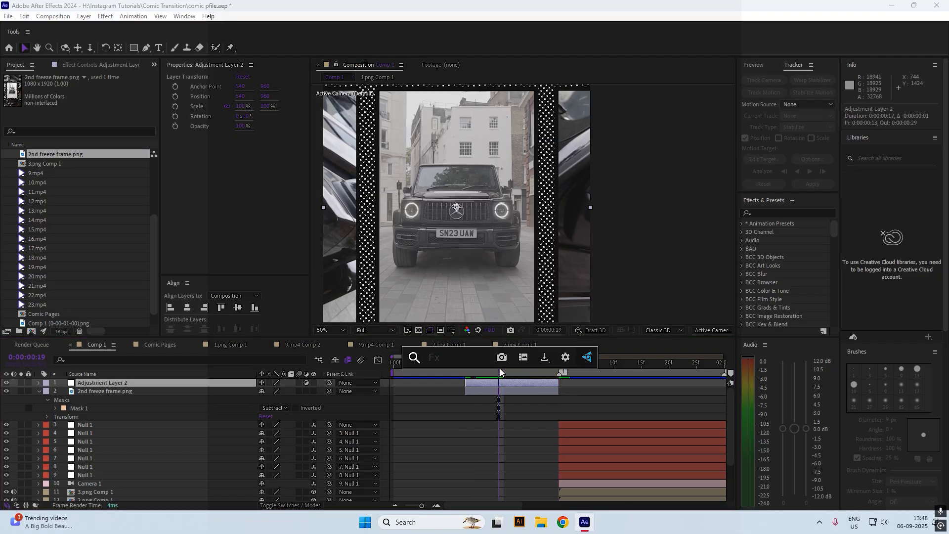
pyautogui.write('lume')
pyautogui.press('Return')
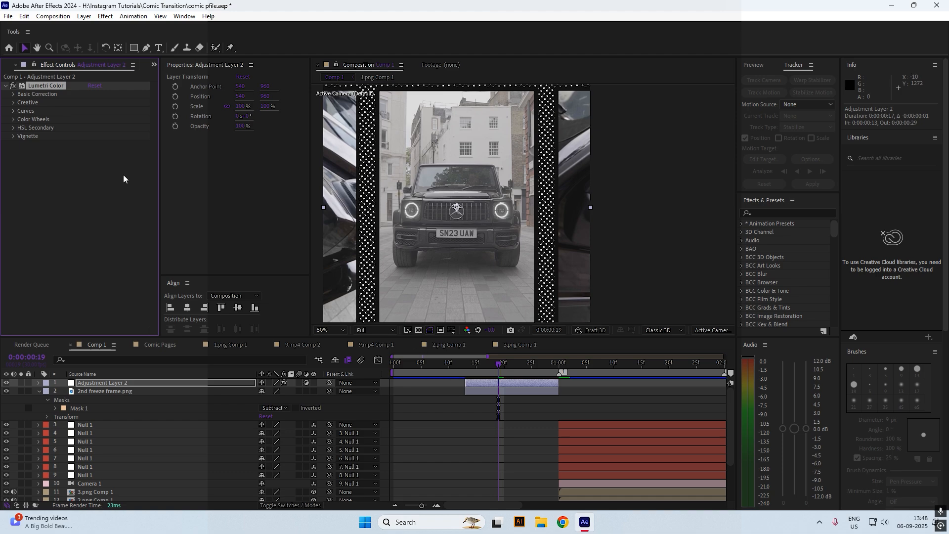
pyautogui.click(13, 94)
pyautogui.click(118, 111)
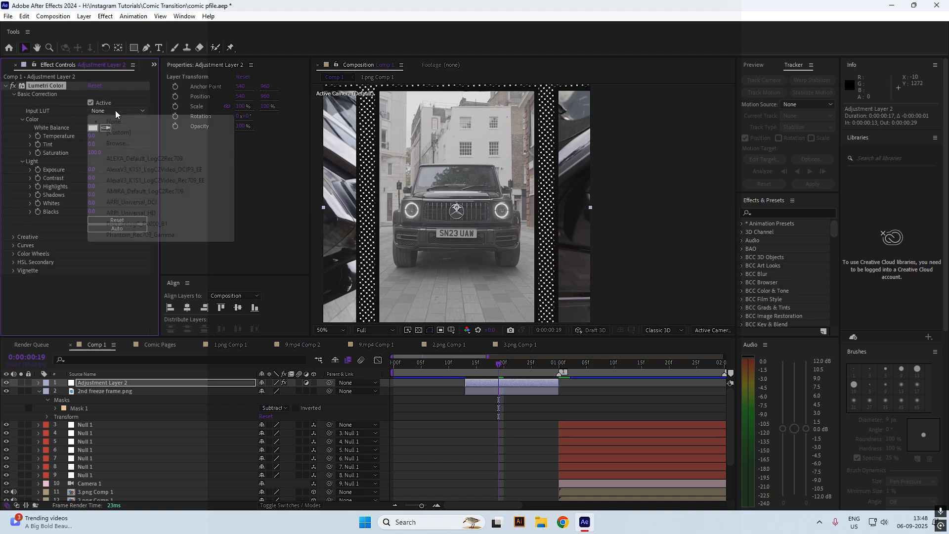
pyautogui.click(144, 158)
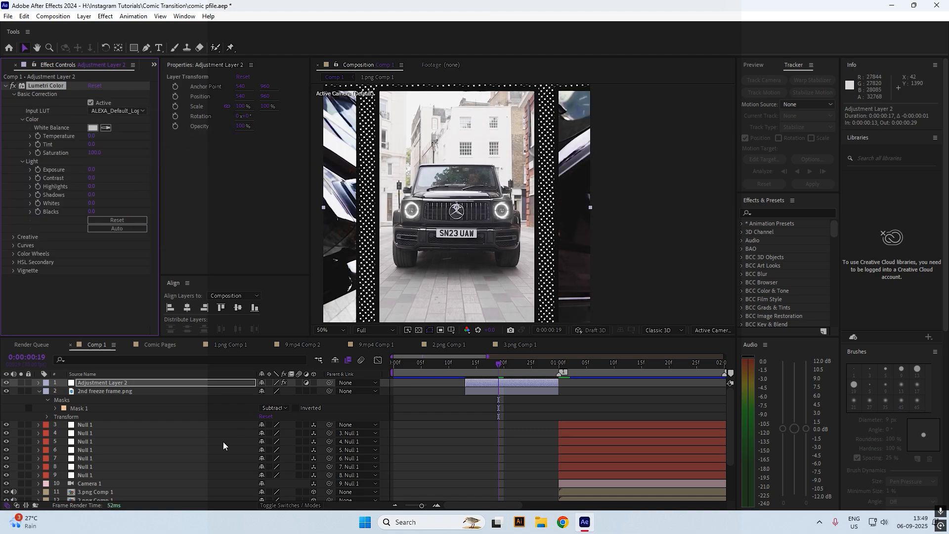
# Parent the adjustment layer to 2nd freeze frame.png and scrub back to around frame 14
pyautogui.click(177, 392)
pyautogui.moveTo(329, 391); pyautogui.dragTo(212, 392)
pyautogui.click(199, 381)
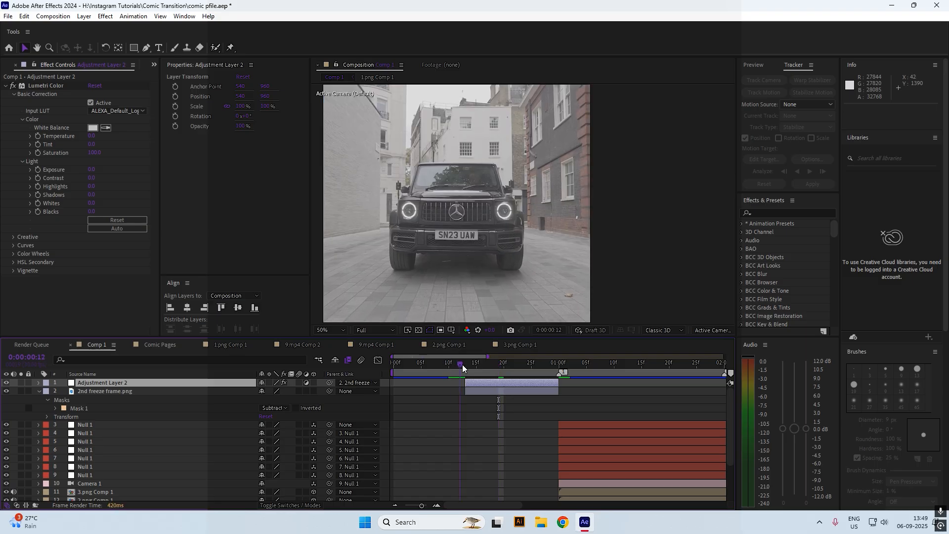
pyautogui.click(471, 370)
pyautogui.scroll(-4, 494, 288)
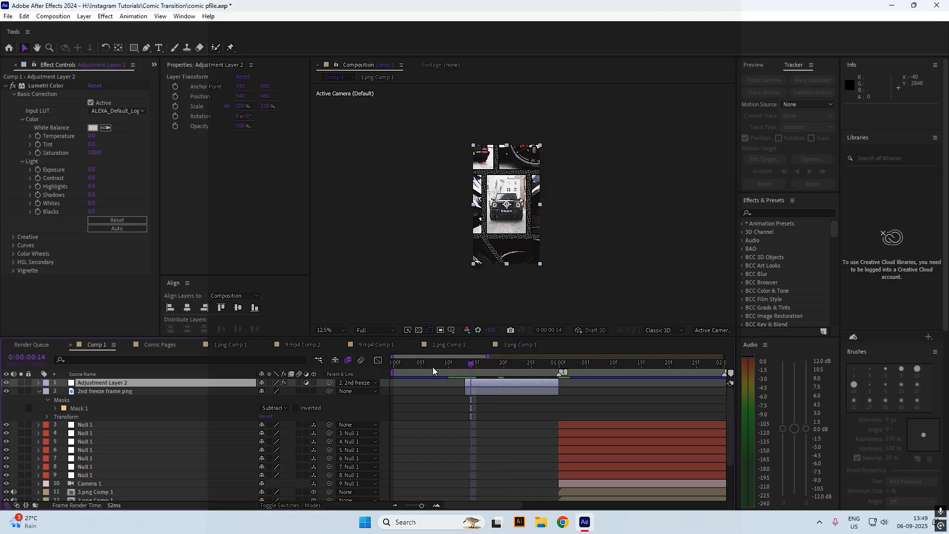
pyautogui.moveTo(432, 367); pyautogui.dragTo(378, 369)
pyautogui.scroll(-3, 441, 415)
pyautogui.scroll(3, 449, 417)
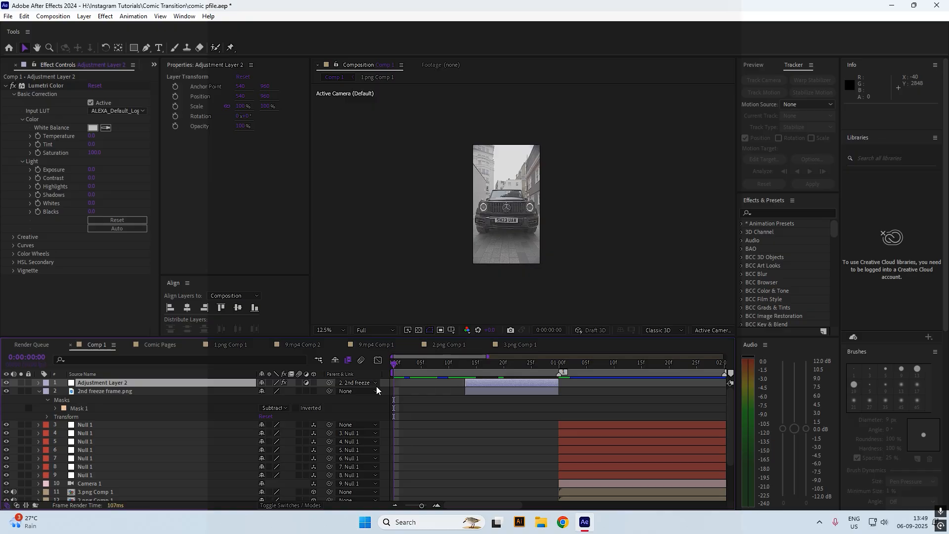
# Unparent Adjustment Layer 2 and extend it to start at 0:00
pyautogui.click(359, 383)
pyautogui.click(371, 176)
pyautogui.moveTo(471, 386); pyautogui.dragTo(395, 390)
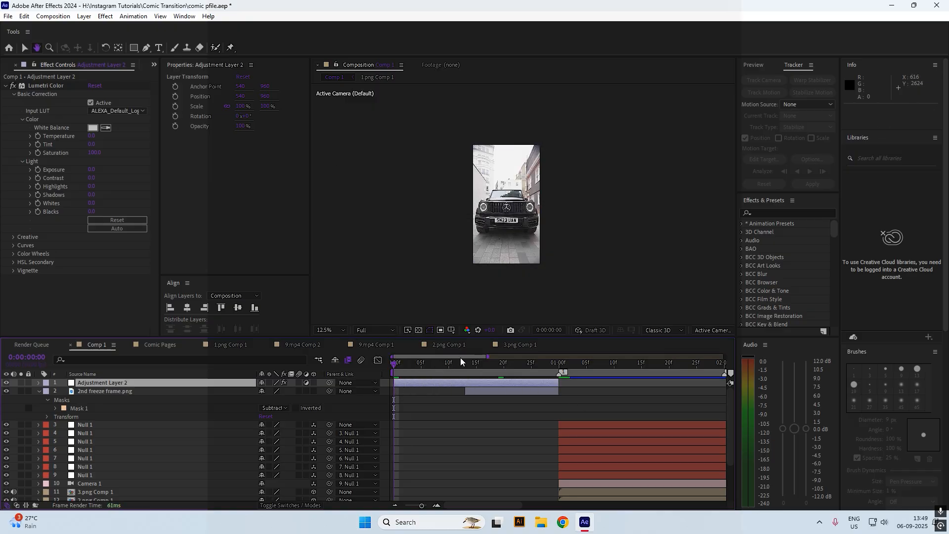
pyautogui.moveTo(473, 365)
pyautogui.mouseDown()
pyautogui.moveTo(488, 362)
pyautogui.moveTo(466, 372)
pyautogui.mouseUp()
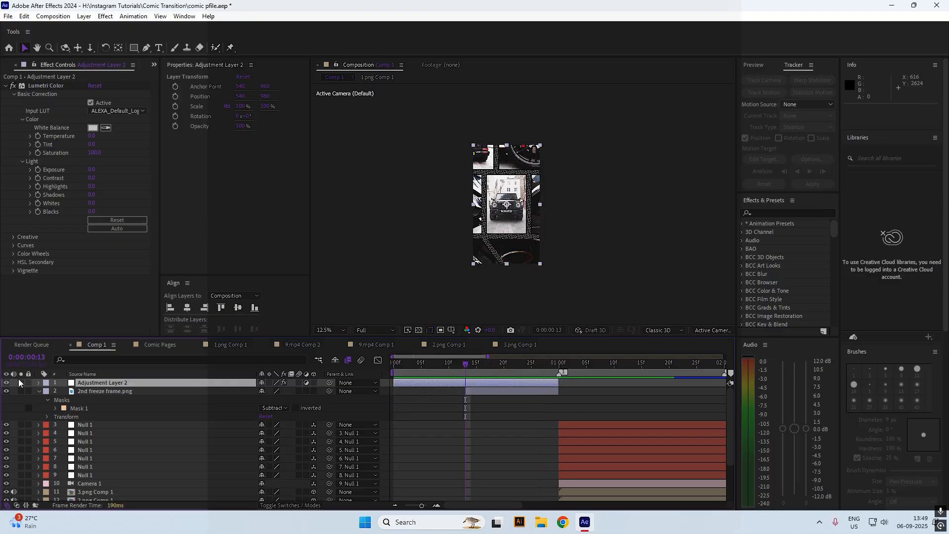
# Give Adjustment Layer 2 the Green label colour
pyautogui.click(45, 384)
pyautogui.click(84, 297)
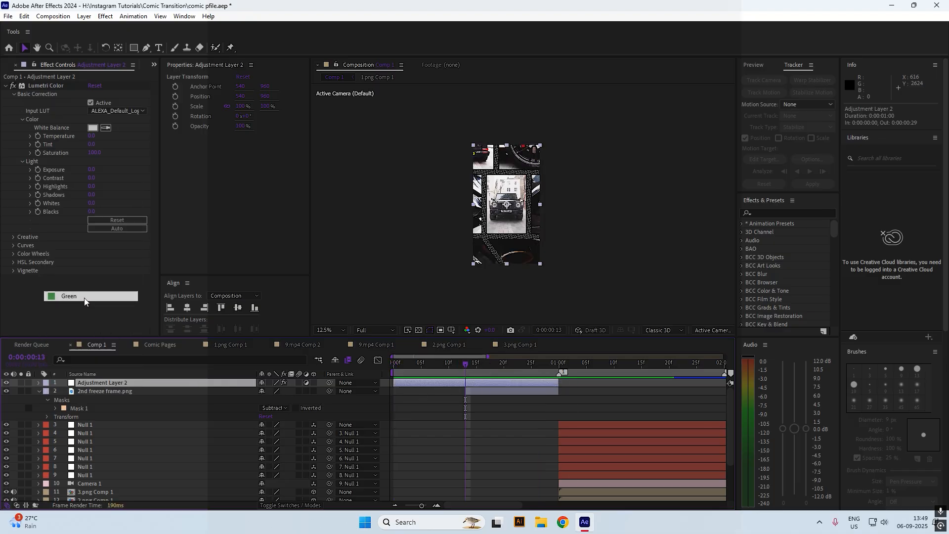
pyautogui.click(499, 393)
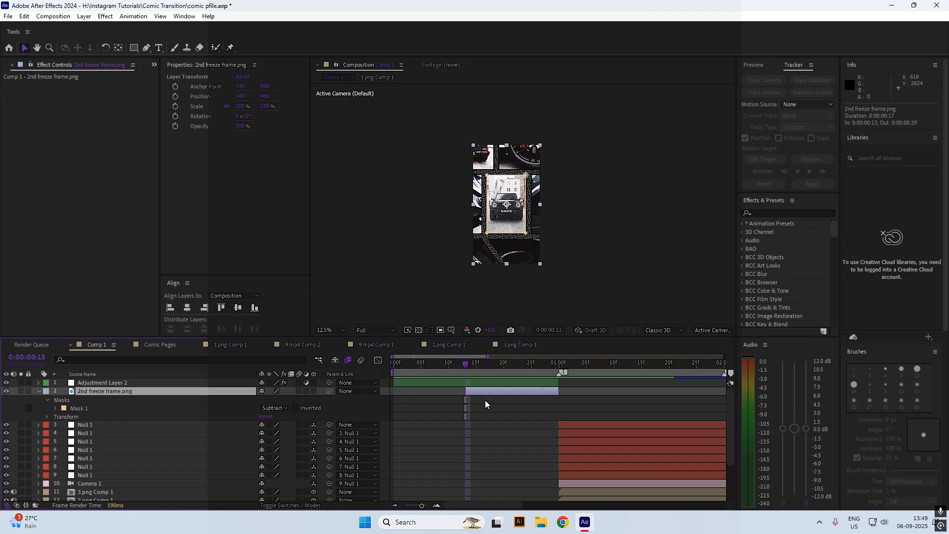
pyautogui.click(461, 383)
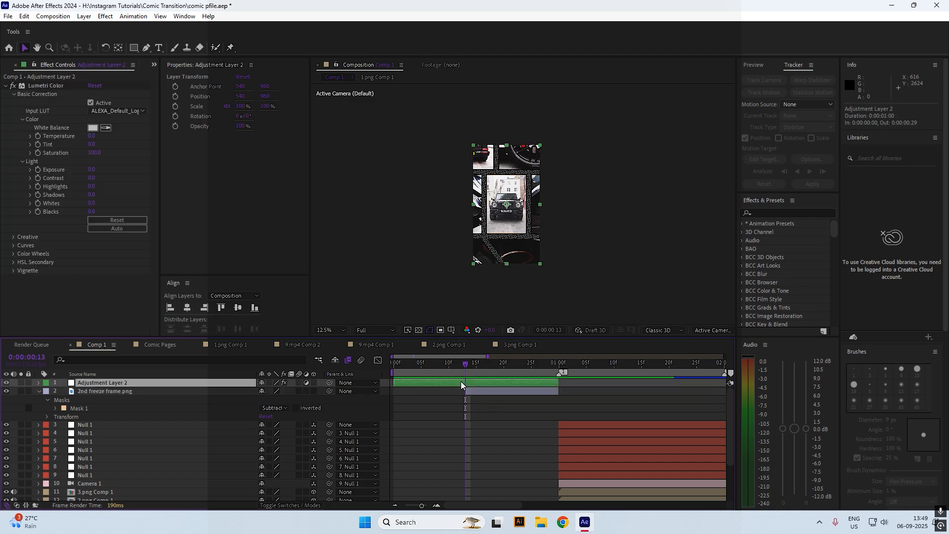
# Switch Adjustment Layer 2 off and back on, then select the 2nd freeze frame.png layer
pyautogui.click(6, 383)
pyautogui.click(5, 383)
pyautogui.click(545, 409)
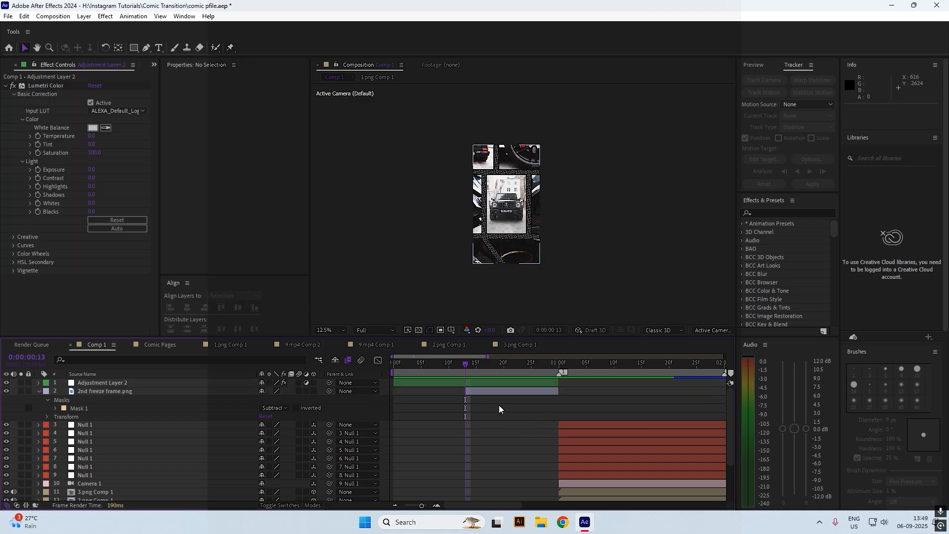
pyautogui.click(494, 394)
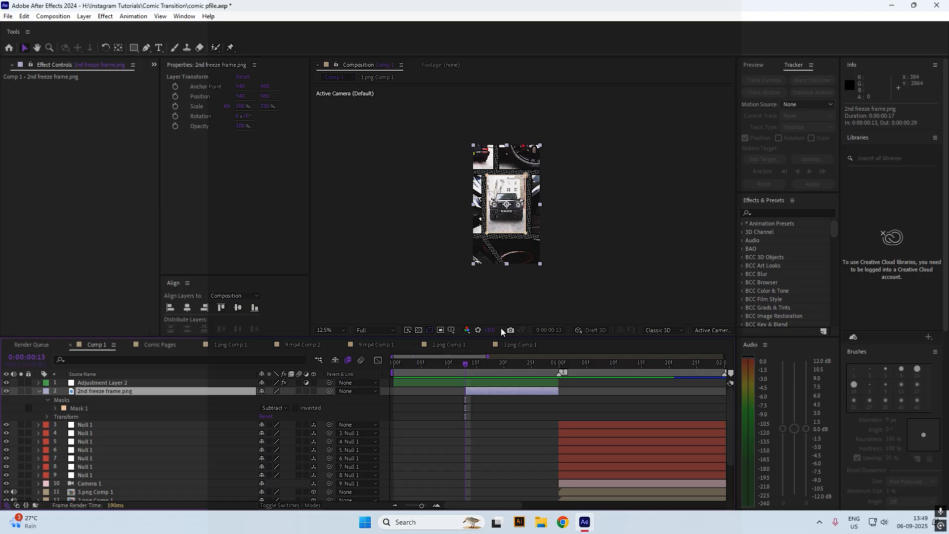
# Keyframe the freeze frame's Scale from 267% down to 100% at one second, and preview it
pyautogui.press('.')
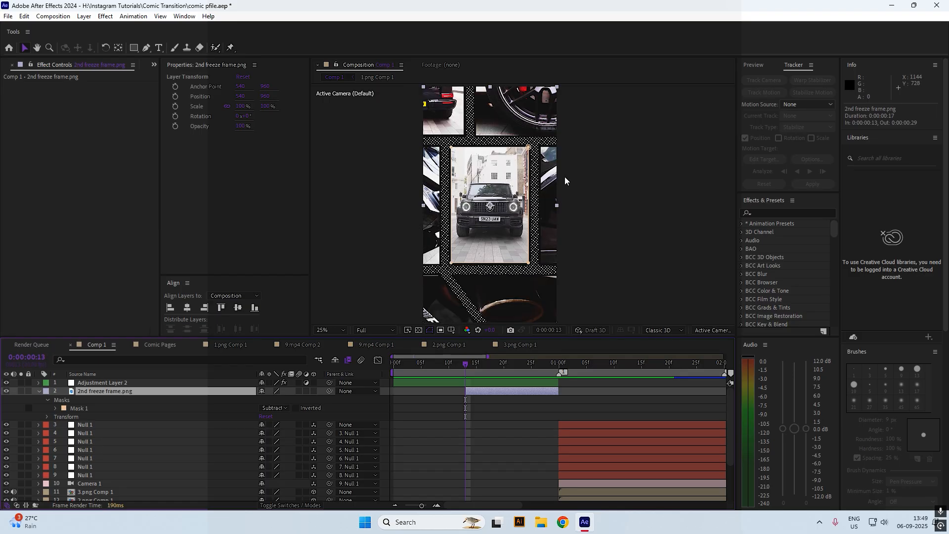
pyautogui.press('s')
pyautogui.click(64, 399)
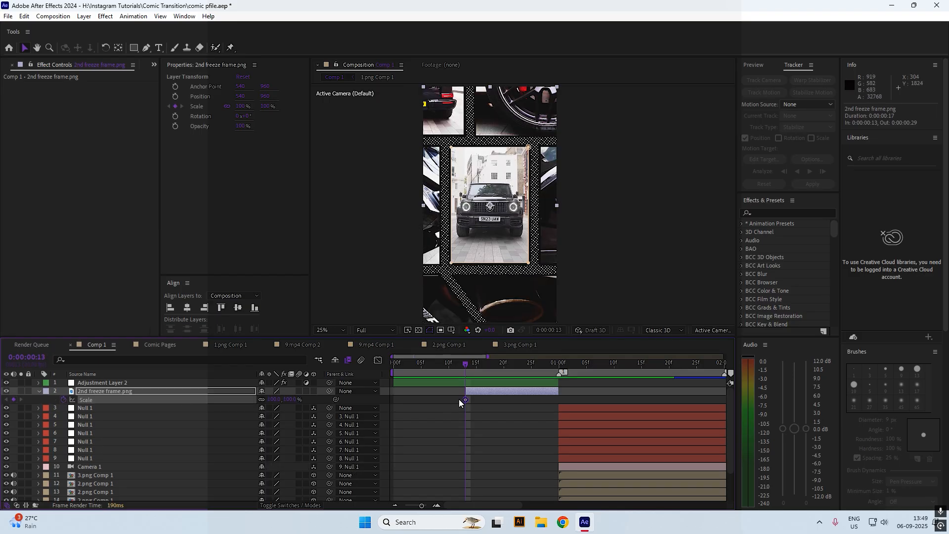
pyautogui.moveTo(464, 399); pyautogui.dragTo(558, 400)
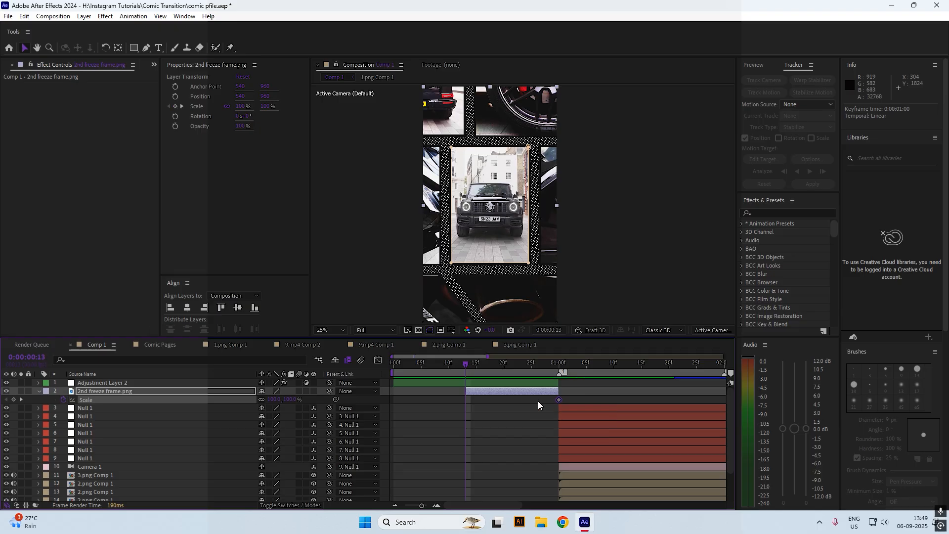
pyautogui.moveTo(277, 399); pyautogui.dragTo(373, 405)
pyautogui.press('space')
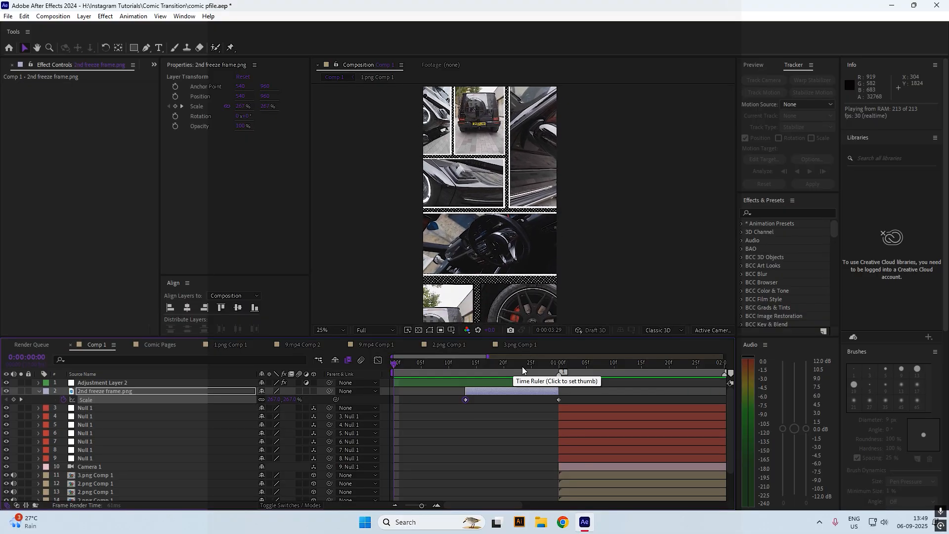
pyautogui.press('space')
# Make the 2nd freeze frame.png layer start at 18f and preview the result
pyautogui.scroll(-2, 472, 250)
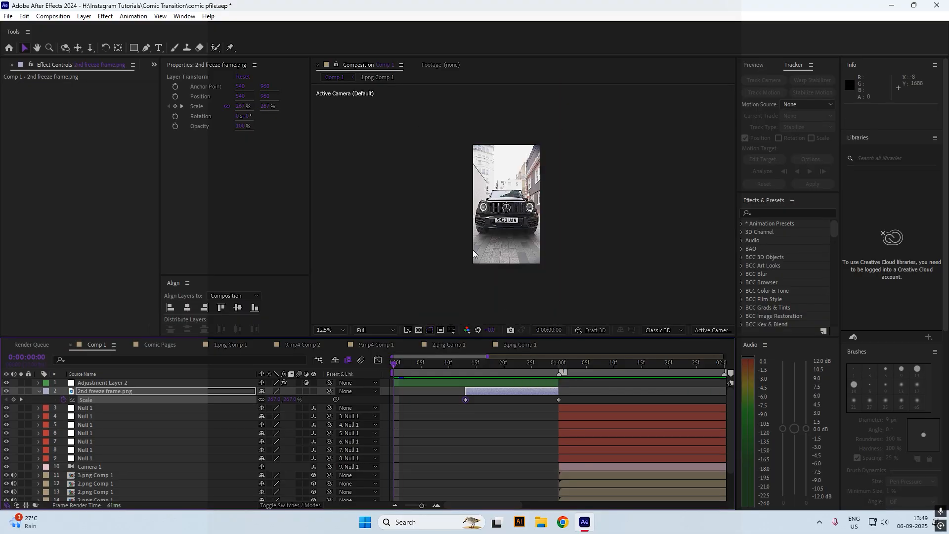
pyautogui.click(493, 368)
pyautogui.moveTo(466, 391); pyautogui.dragTo(495, 401)
pyautogui.press('space')
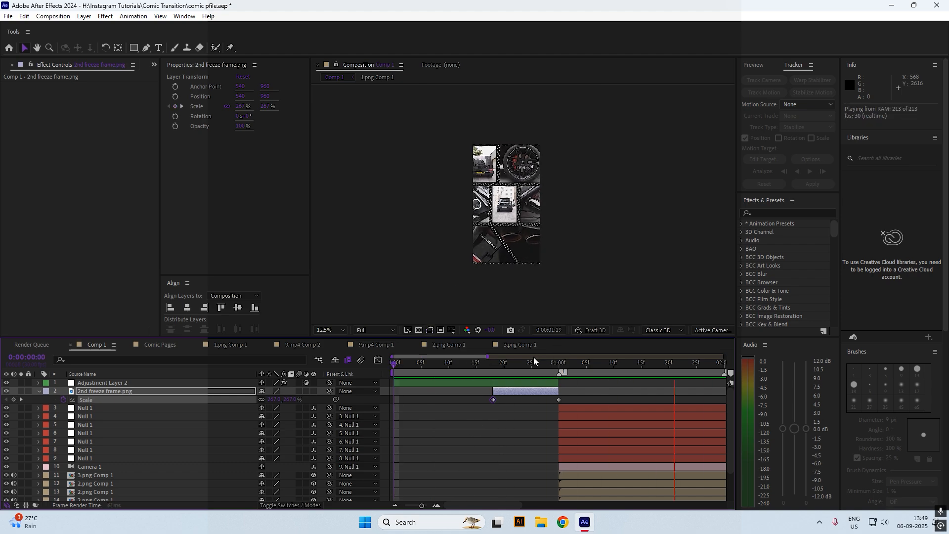
pyautogui.click(547, 367)
pyautogui.press('space')
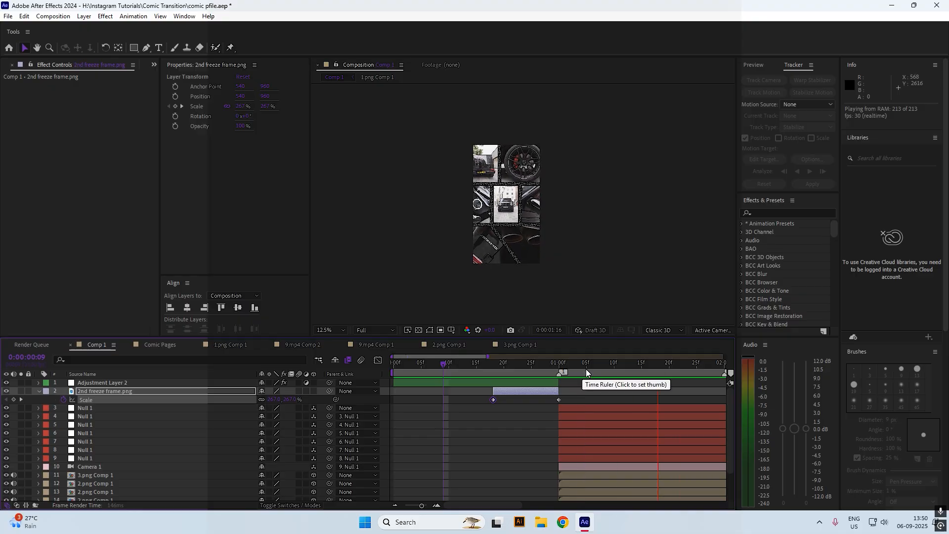
pyautogui.click(552, 374)
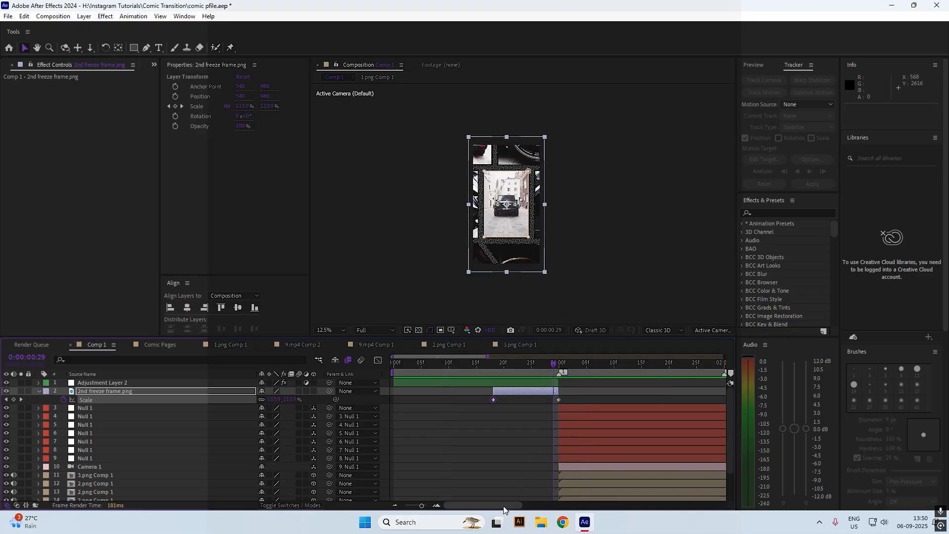
pyautogui.hscroll(3, 478, 476)
# Reveal all seven Null layers' keyframes and shift the bottom Null's (layer 8) keyframes earlier
pyautogui.moveTo(422, 505); pyautogui.dragTo(408, 505)
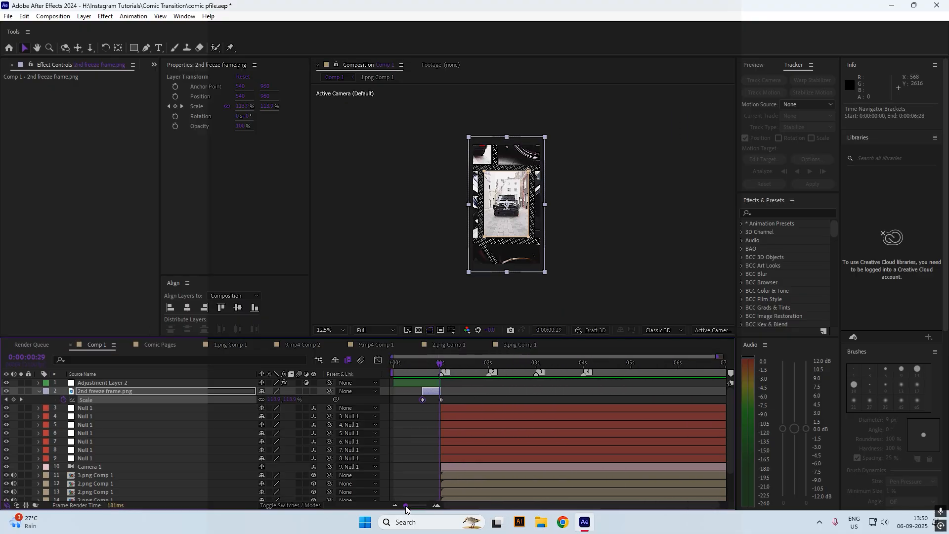
pyautogui.click(460, 459)
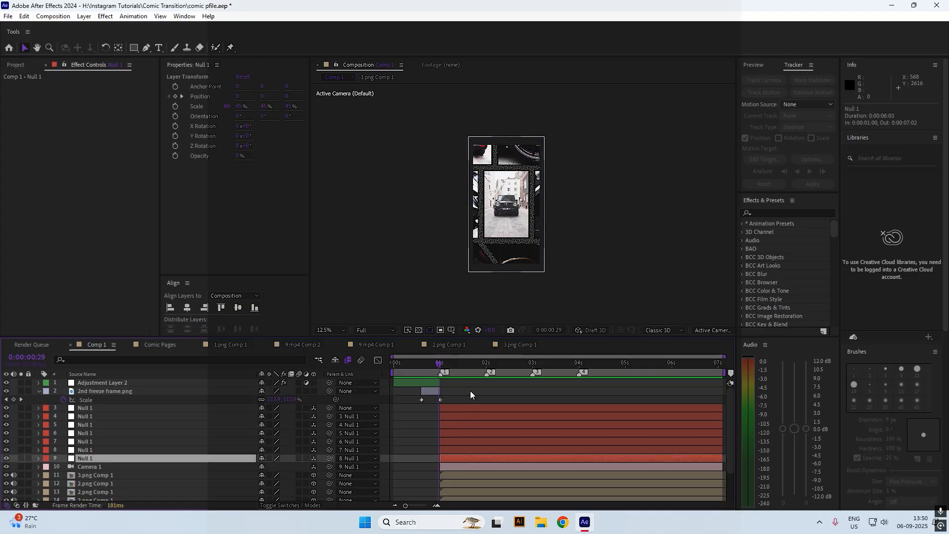
pyautogui.keyDown('shift'); pyautogui.click(470, 408); pyautogui.keyUp('shift')
pyautogui.press('u')
pyautogui.scroll(-2, 529, 441)
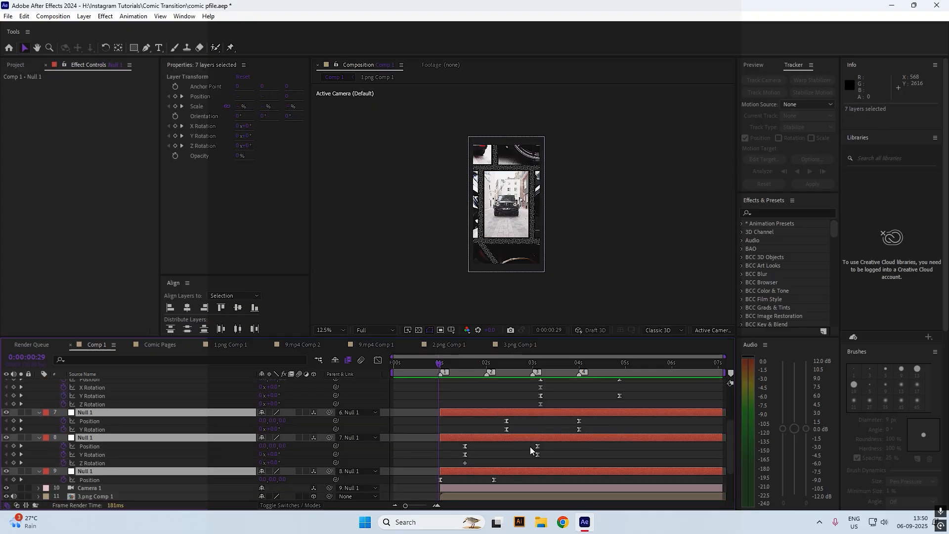
pyautogui.click(505, 478)
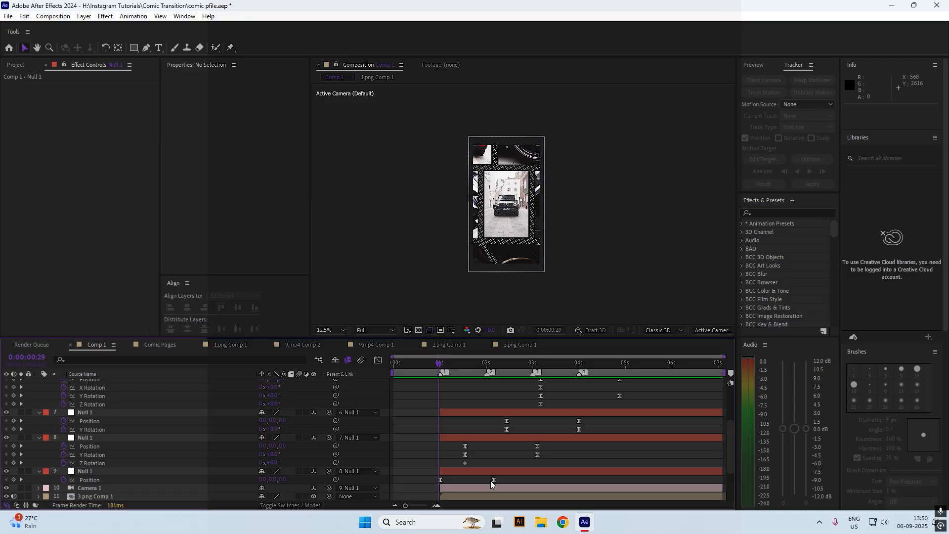
pyautogui.moveTo(493, 480); pyautogui.dragTo(475, 480)
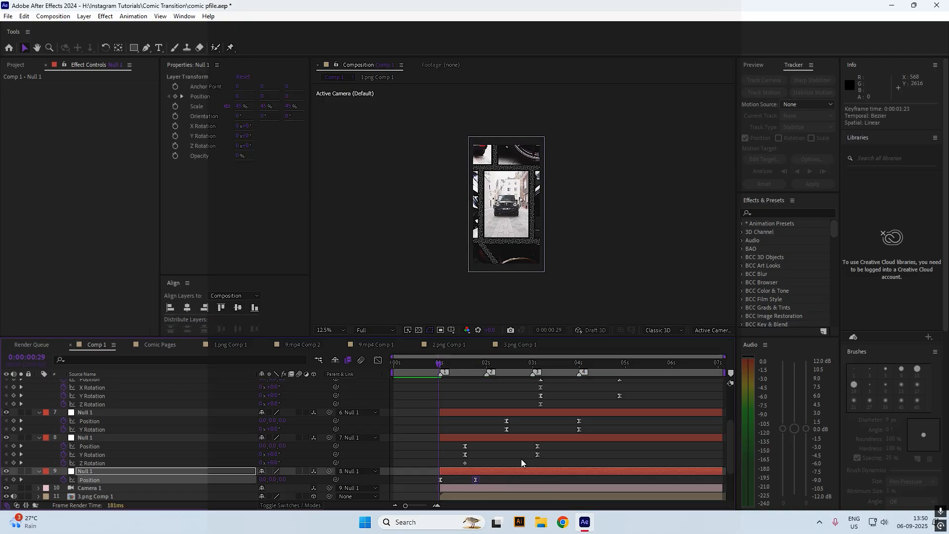
pyautogui.moveTo(552, 446); pyautogui.dragTo(476, 458)
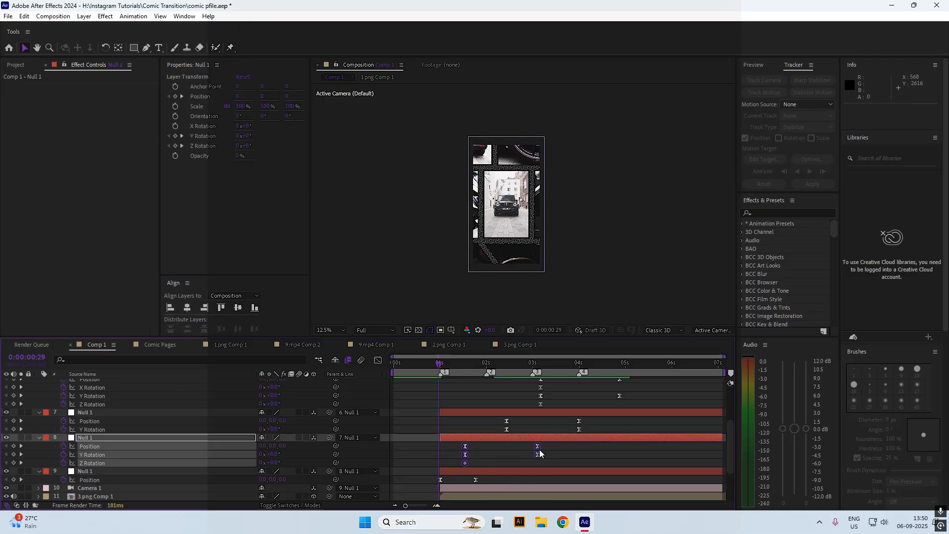
pyautogui.moveTo(540, 452); pyautogui.dragTo(495, 450)
pyautogui.click(488, 459)
# Shift layer 7's and layer 6's Null keyframes earlier on the timeline
pyautogui.moveTo(512, 418); pyautogui.dragTo(482, 425)
pyautogui.moveTo(588, 418); pyautogui.dragTo(475, 432)
pyautogui.click(494, 422)
pyautogui.scroll(3, 574, 407)
pyautogui.click(549, 408)
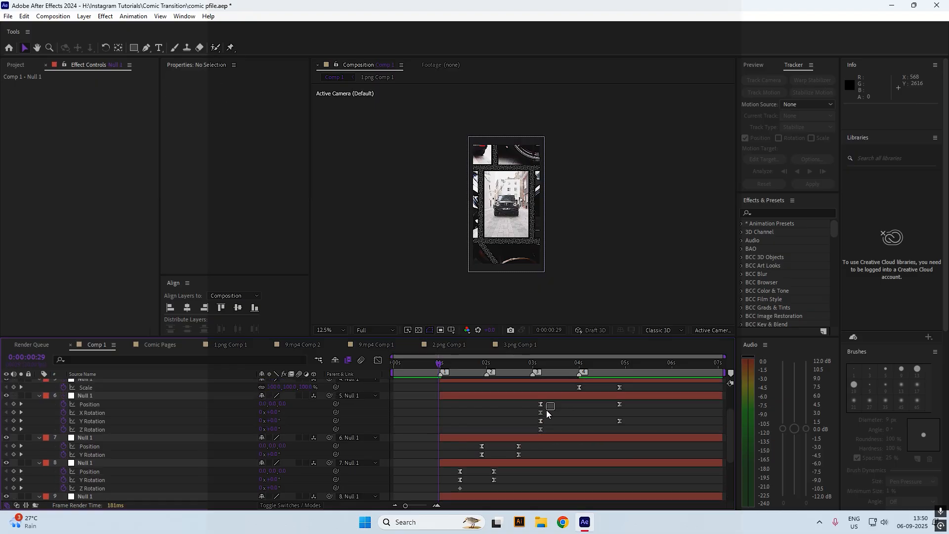
pyautogui.moveTo(572, 399); pyautogui.dragTo(505, 412)
pyautogui.moveTo(637, 401); pyautogui.dragTo(526, 415)
pyautogui.scroll(2, 551, 390)
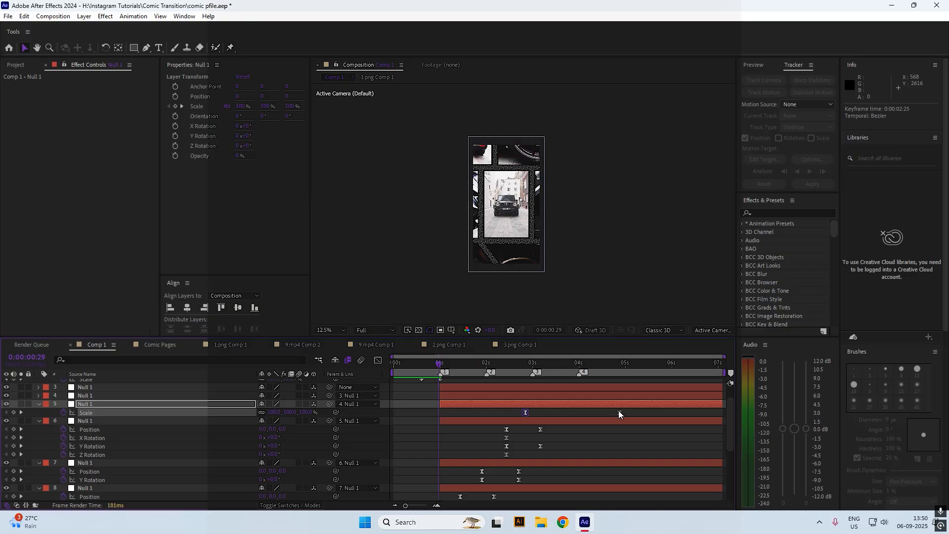
# Undo the Scale move, place layer 5's Scale keyframe at 2:25, and preview
pyautogui.hotkey('ctrl', 'z')
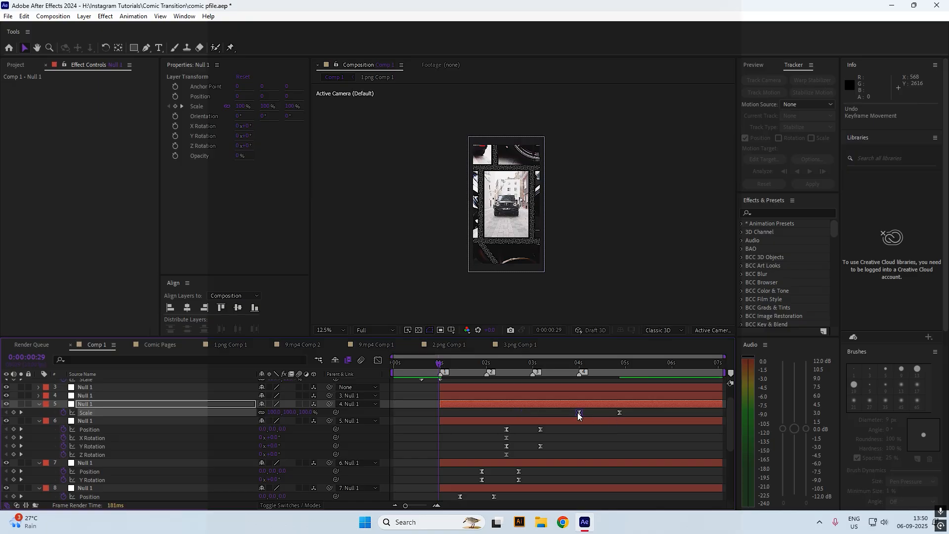
pyautogui.moveTo(578, 414); pyautogui.dragTo(524, 419)
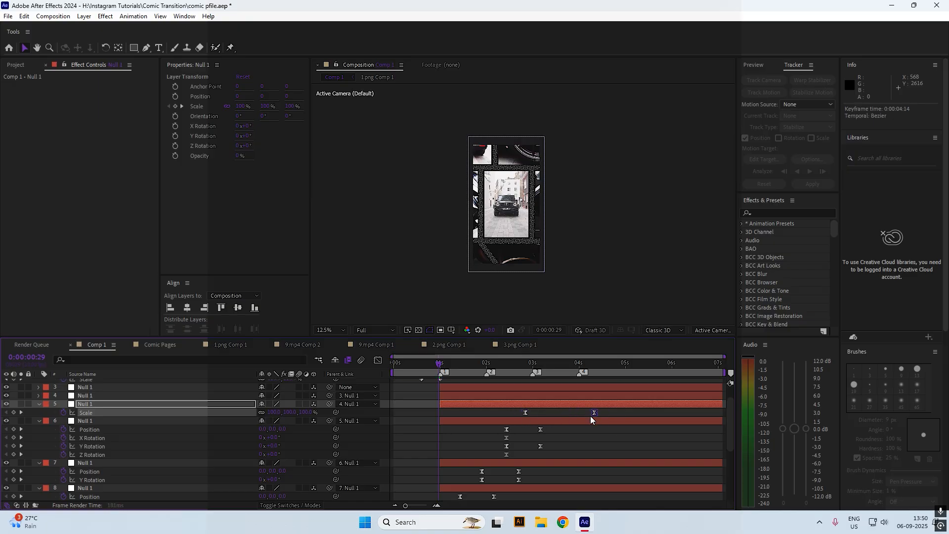
pyautogui.moveTo(484, 365); pyautogui.dragTo(389, 366)
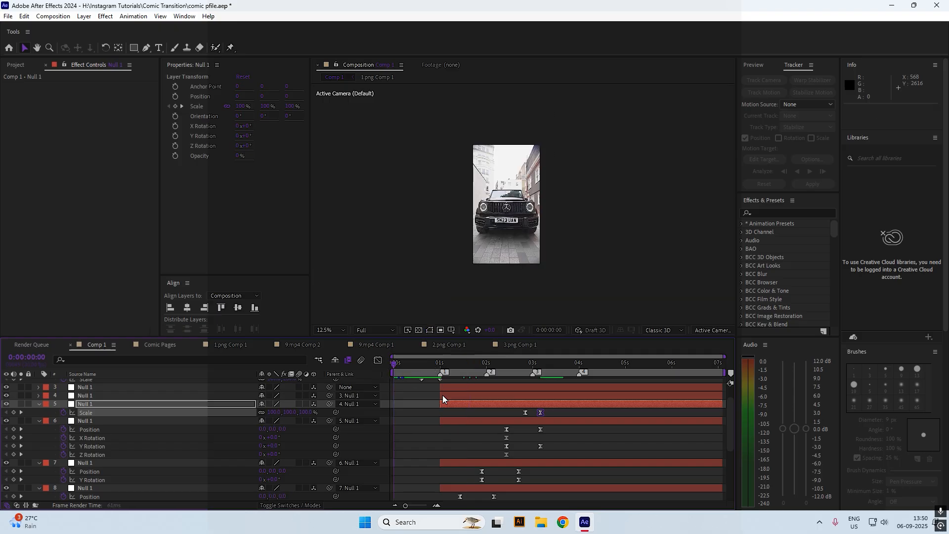
pyautogui.press('space')
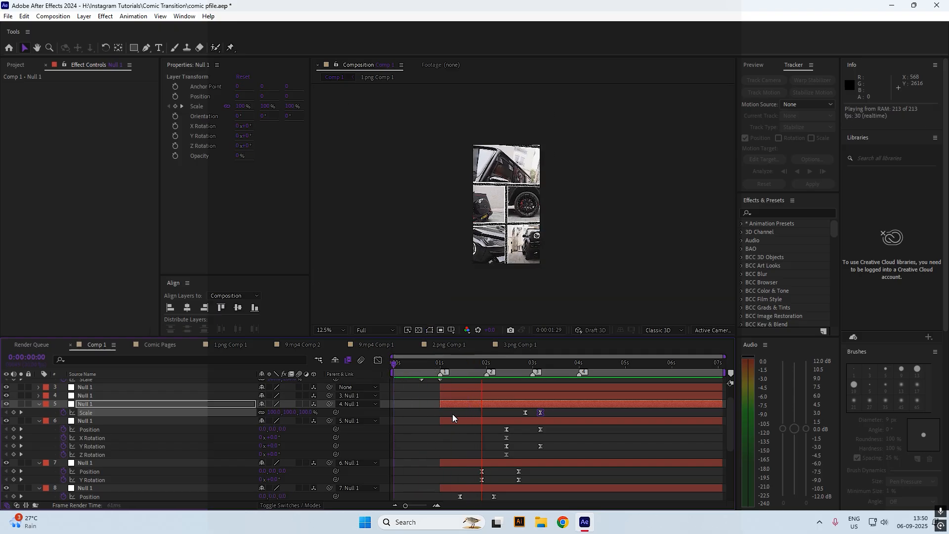
pyautogui.click(433, 364)
pyautogui.click(462, 364)
# Retime layer 8's keyframes to 2:10 and nudge layer 7's Position and Y Rotation keyframes later
pyautogui.scroll(-2, 535, 437)
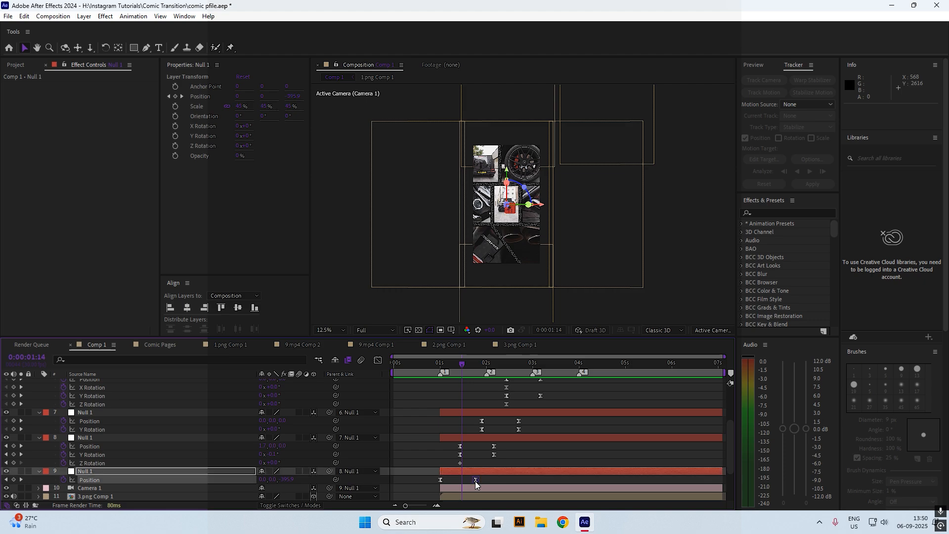
pyautogui.moveTo(476, 480); pyautogui.dragTo(480, 480)
pyautogui.click(504, 446)
pyautogui.moveTo(504, 443)
pyautogui.mouseDown()
pyautogui.moveTo(484, 464)
pyautogui.moveTo(501, 446)
pyautogui.mouseUp()
pyautogui.moveTo(532, 417); pyautogui.dragTo(477, 432)
pyautogui.hotkey('ctrl', 'z')
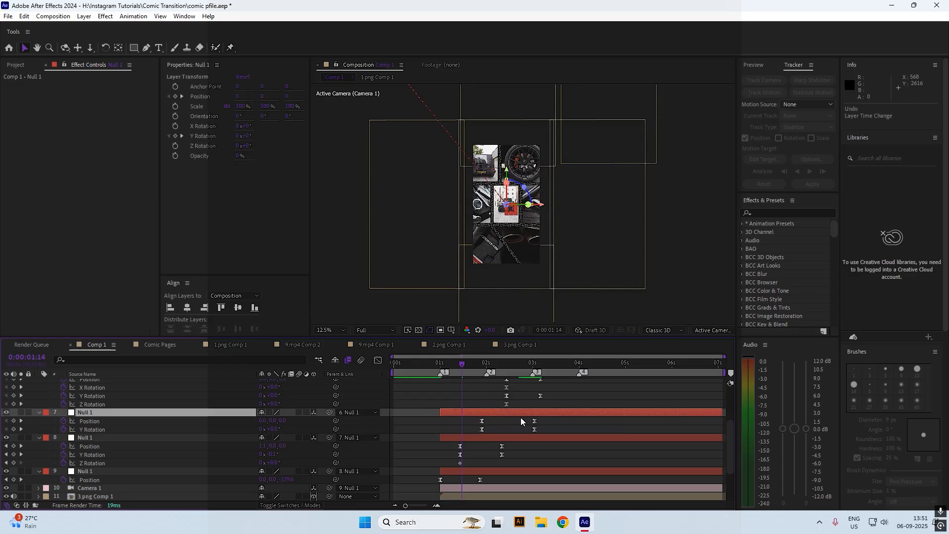
pyautogui.scroll(2, 537, 419)
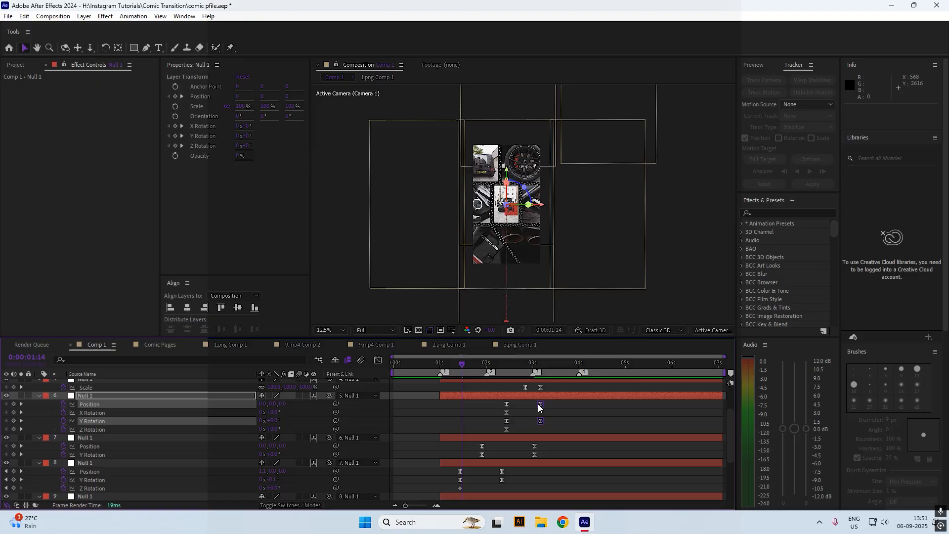
pyautogui.moveTo(541, 404)
pyautogui.mouseDown()
pyautogui.moveTo(568, 404)
pyautogui.moveTo(535, 414)
pyautogui.mouseUp()
pyautogui.scroll(1, 553, 414)
pyautogui.click(553, 435)
# Preview the tightened camera move, checking the frames at 1:16 and 4:01
pyautogui.click(398, 373)
pyautogui.press('space')
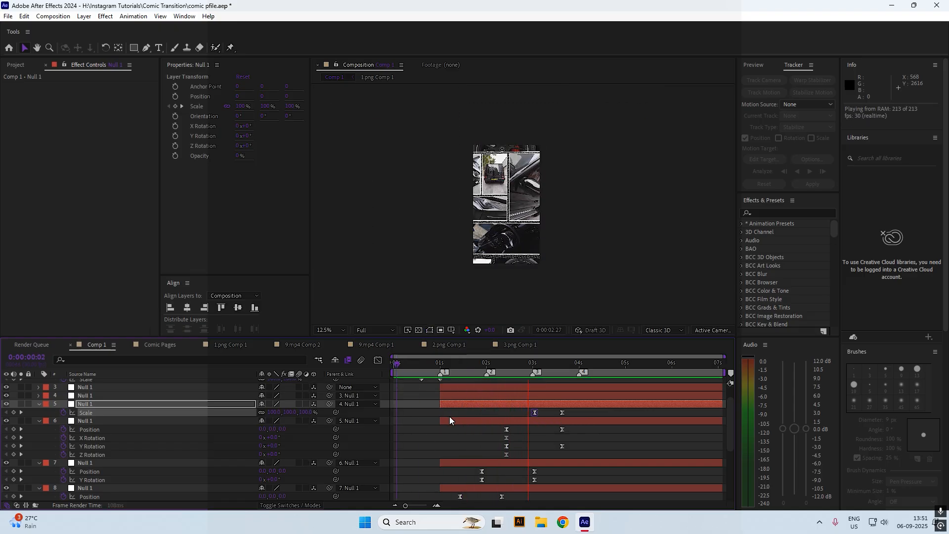
pyautogui.moveTo(501, 365); pyautogui.dragTo(358, 415)
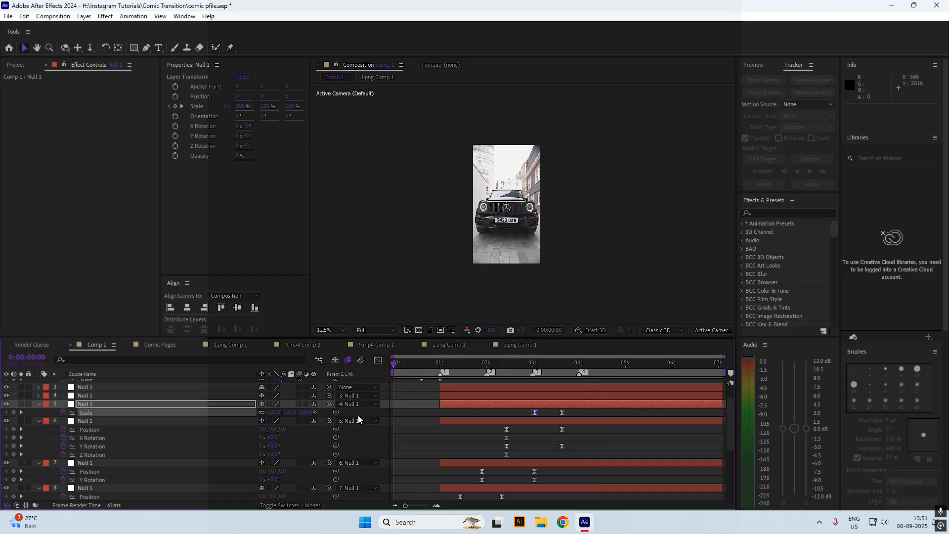
pyautogui.click(431, 429)
pyautogui.press('space')
pyautogui.press('space')
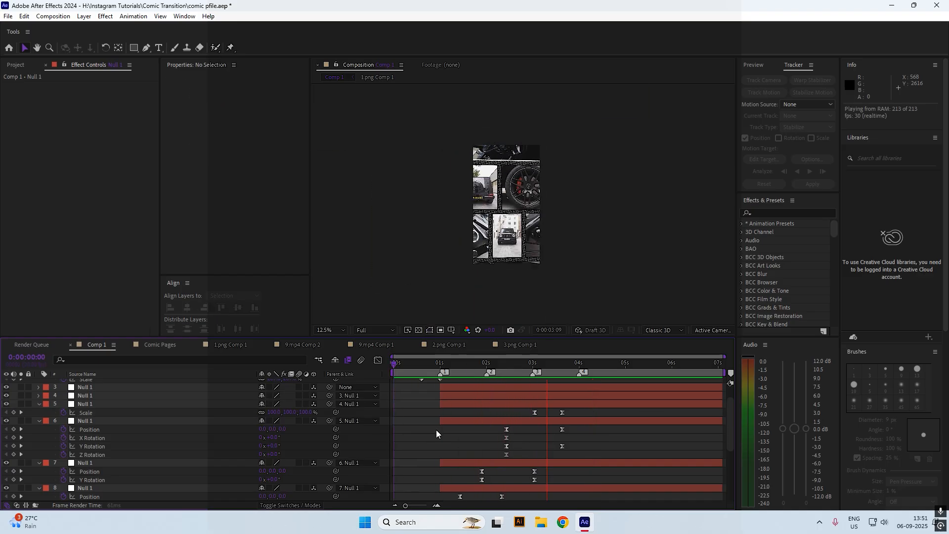
pyautogui.moveTo(564, 364); pyautogui.dragTo(346, 407)
pyautogui.press('space')
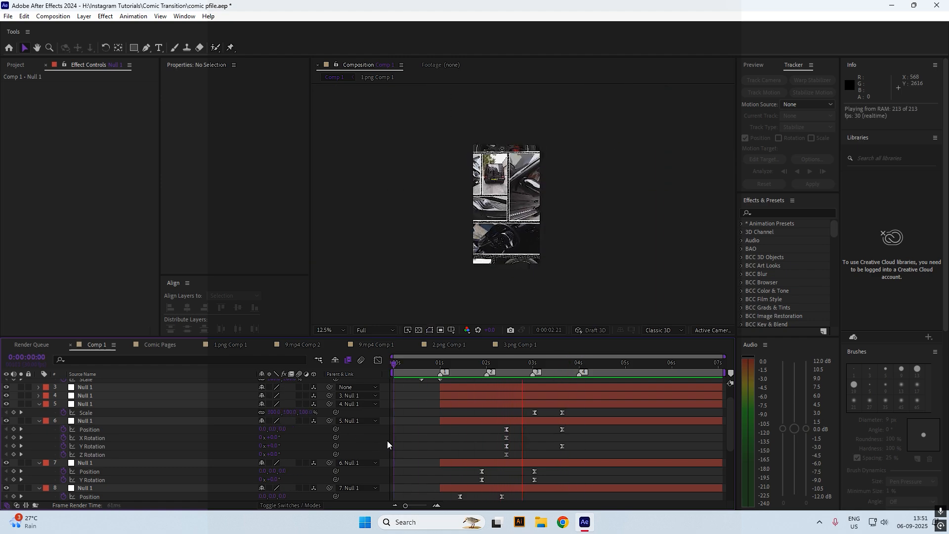
pyautogui.moveTo(523, 364); pyautogui.dragTo(580, 369)
pyautogui.scroll(2, 582, 407)
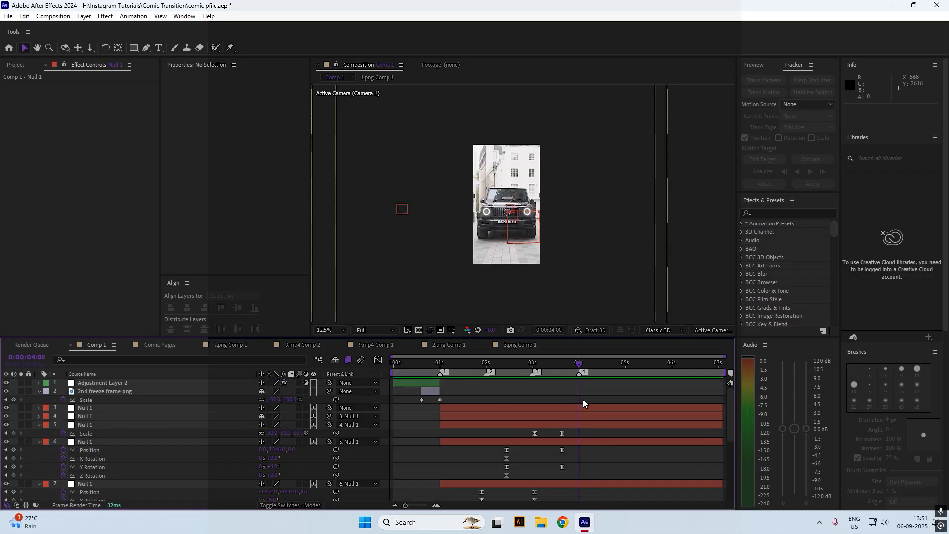
pyautogui.rightClick(404, 405)
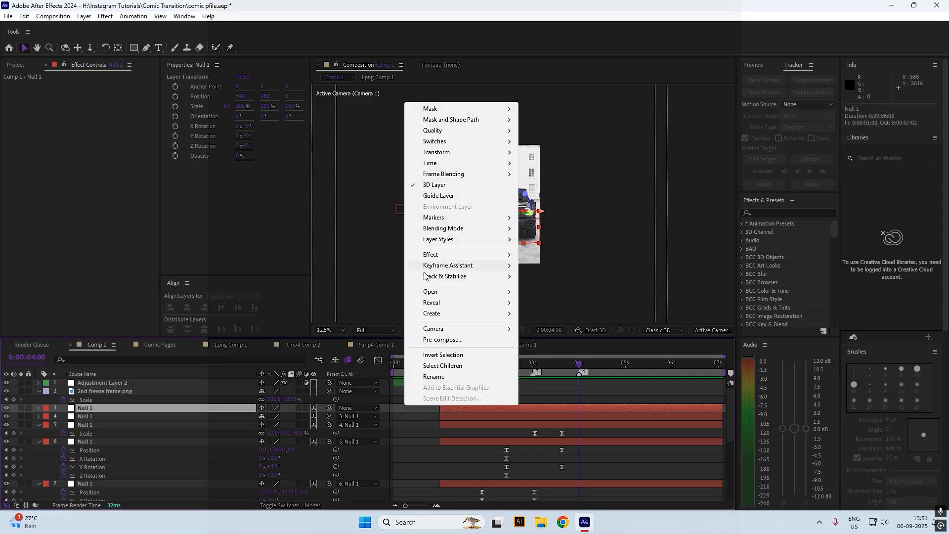
# Add a new adjustment layer to Comp 1
pyautogui.click(379, 396)
pyautogui.rightClick(379, 395)
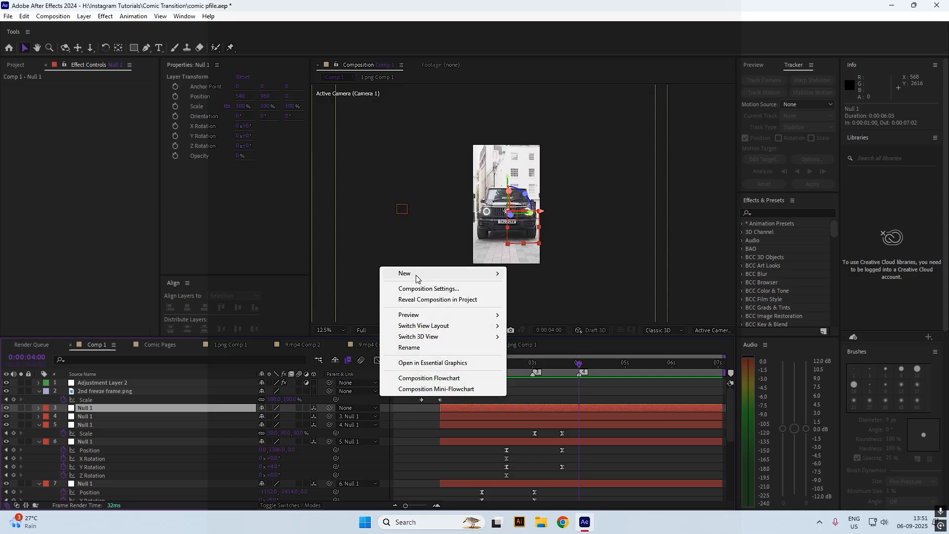
pyautogui.moveTo(418, 273)
pyautogui.click(546, 354)
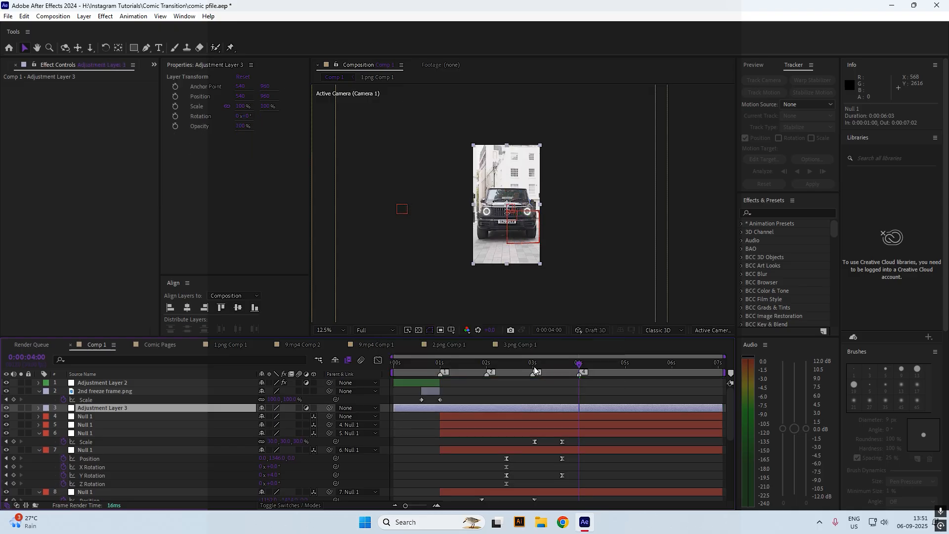
# Trim Adjustment Layer 3 to start at 1 second and end around 4:07, saving the project
pyautogui.click(440, 362)
pyautogui.hotkey('alt', '[')
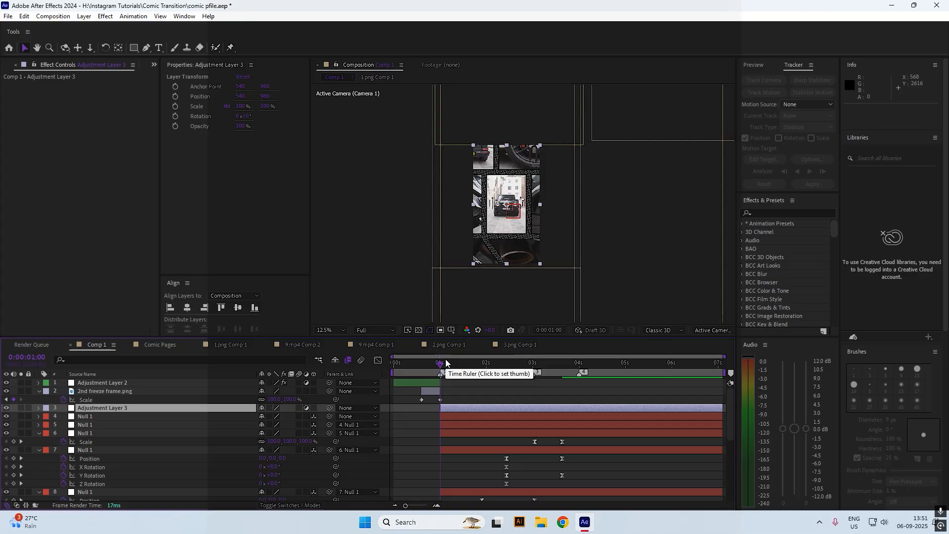
pyautogui.hotkey('ctrl', 's')
pyautogui.click(563, 363)
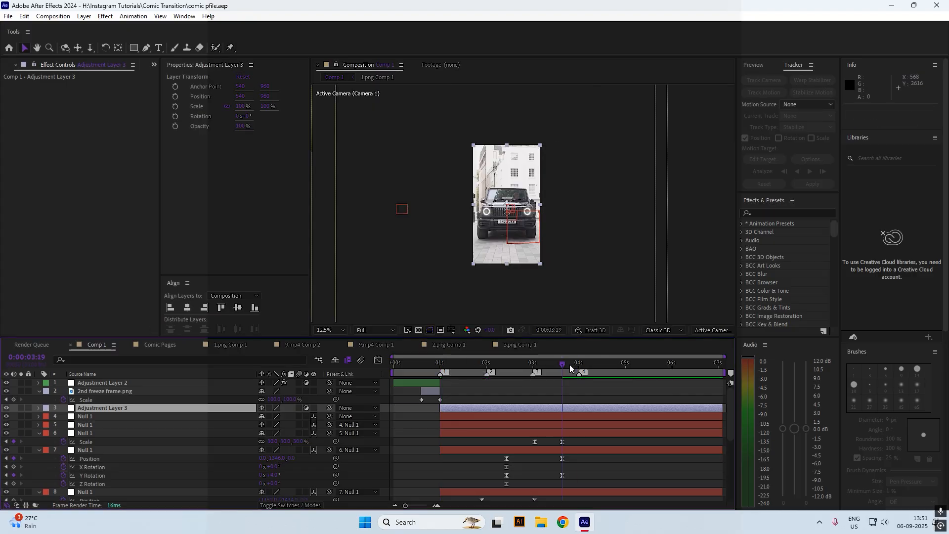
pyautogui.hotkey('alt', ']')
pyautogui.hotkey('ctrl', 's')
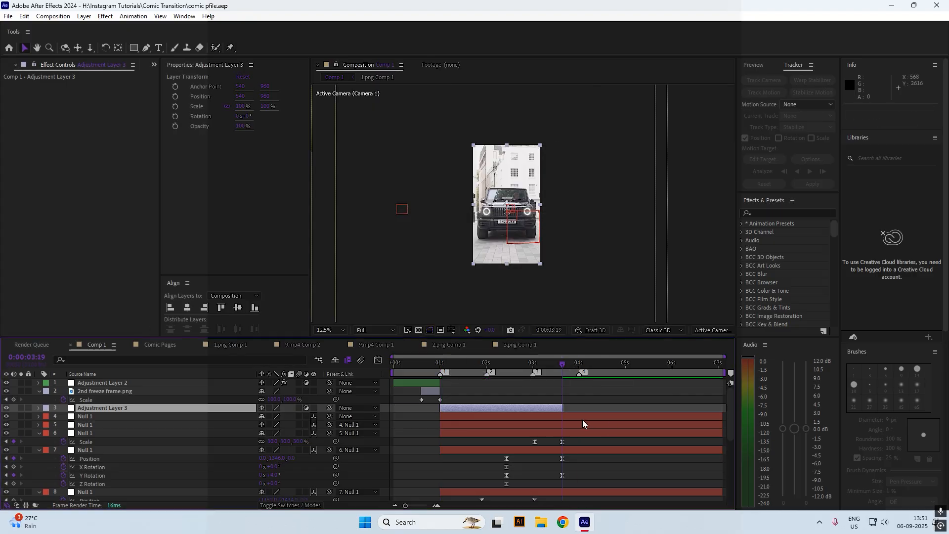
pyautogui.moveTo(567, 410); pyautogui.dragTo(588, 410)
# Apply the Warp effect to Adjustment Layer 3 with the FishEye warp style
pyautogui.hotkey('ctrl', 'space')
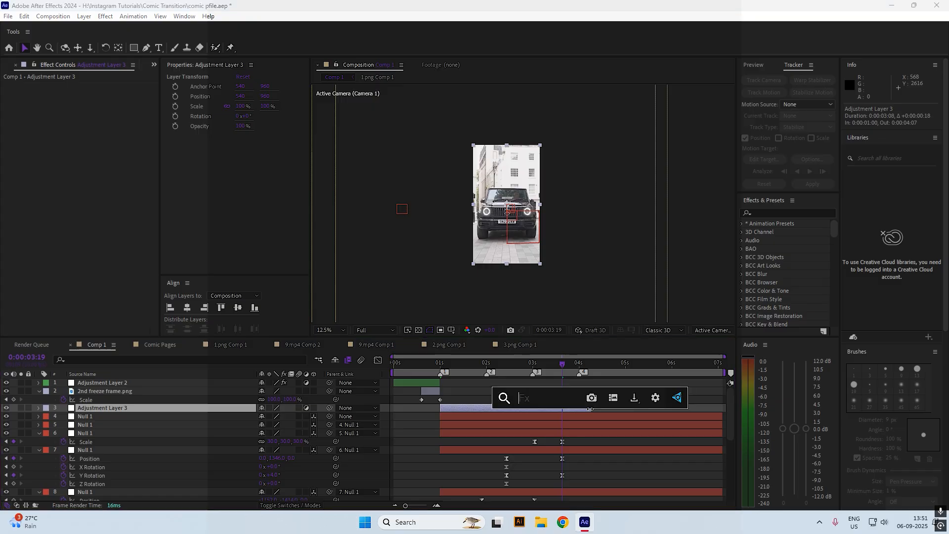
pyautogui.write('war')
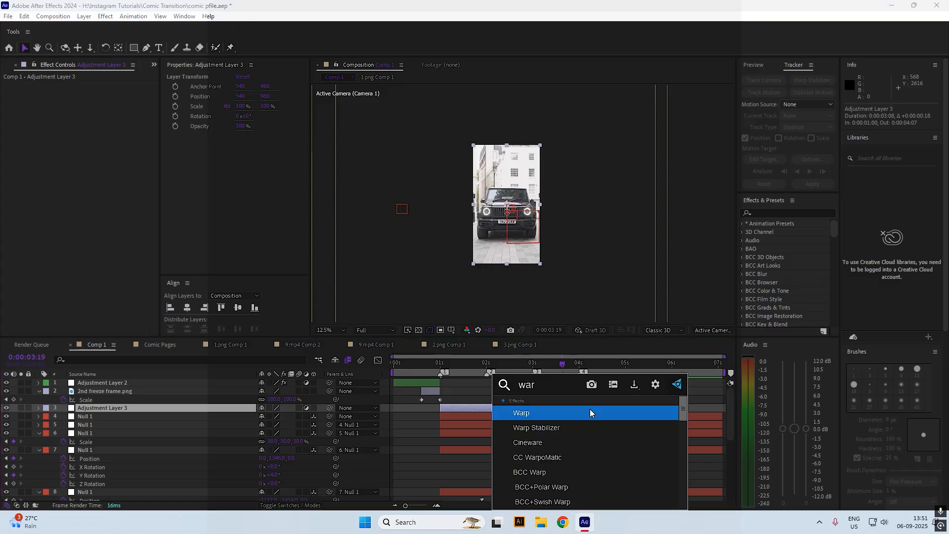
pyautogui.press('Return')
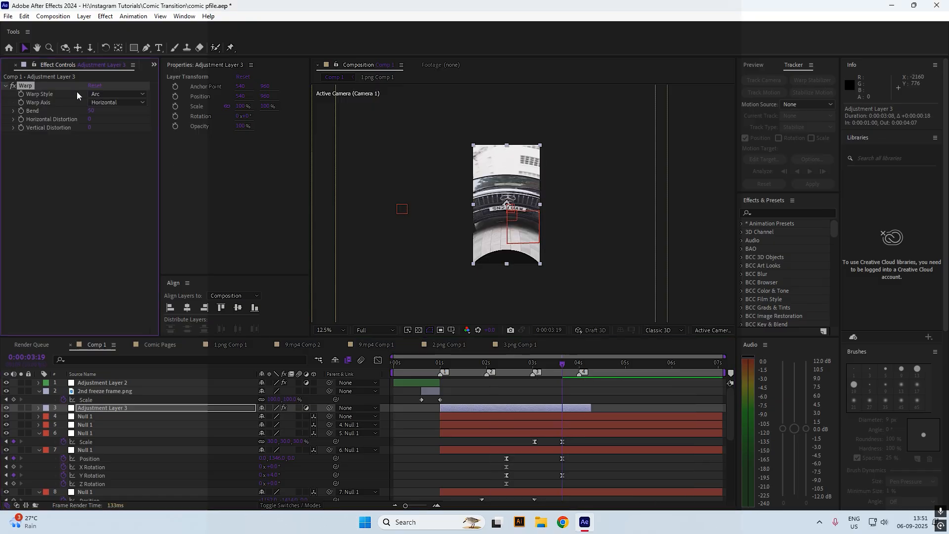
pyautogui.click(108, 103)
pyautogui.click(123, 113)
pyautogui.click(110, 93)
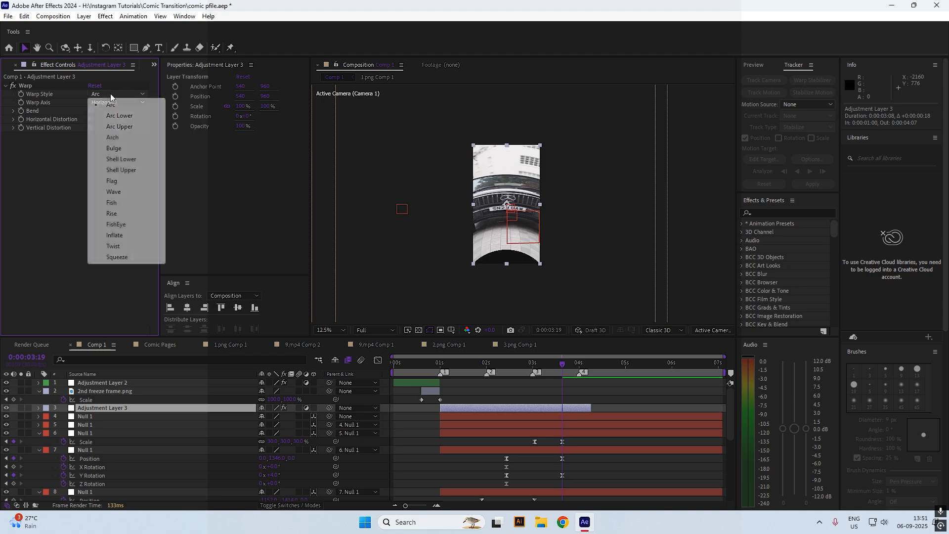
pyautogui.click(114, 223)
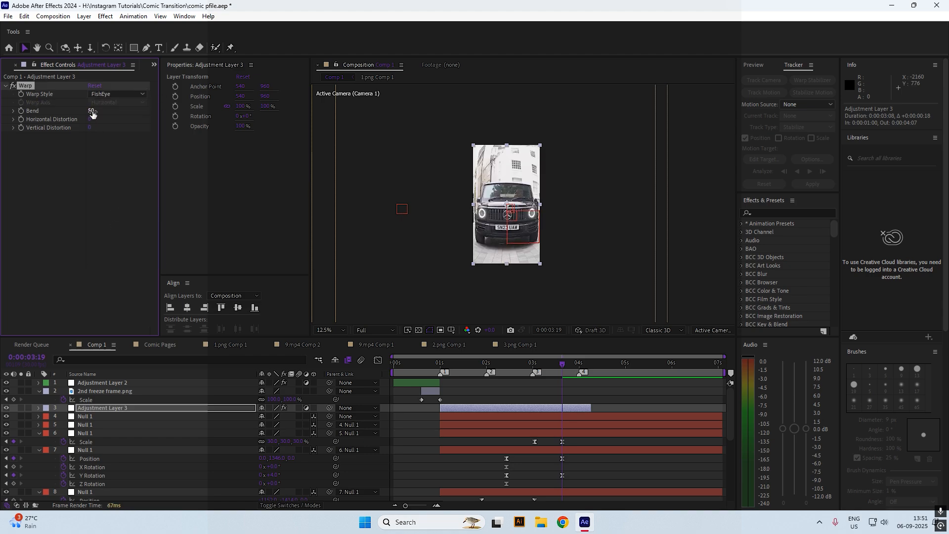
pyautogui.moveTo(92, 110); pyautogui.dragTo(62, 113)
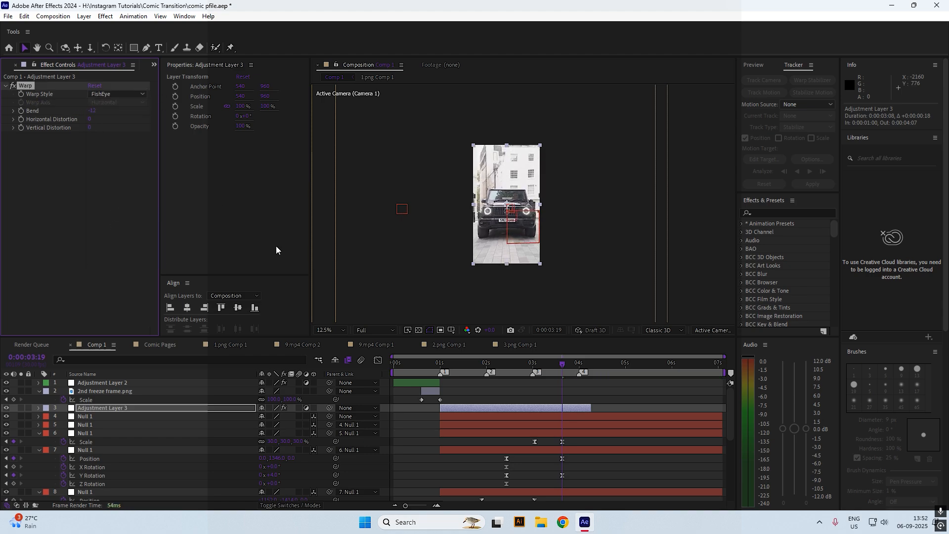
# Set a Bend keyframe of 0 at one second
pyautogui.click(439, 363)
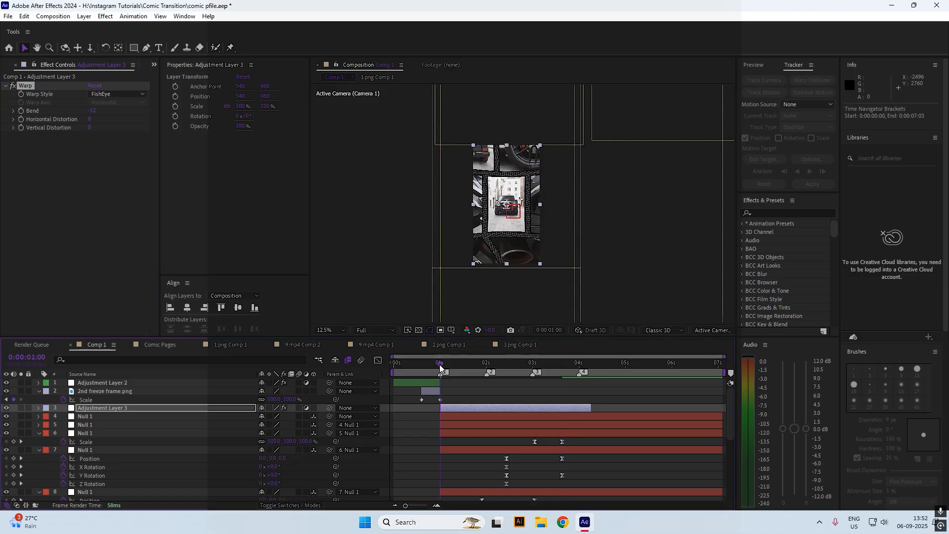
pyautogui.click(95, 111)
pyautogui.press('Return')
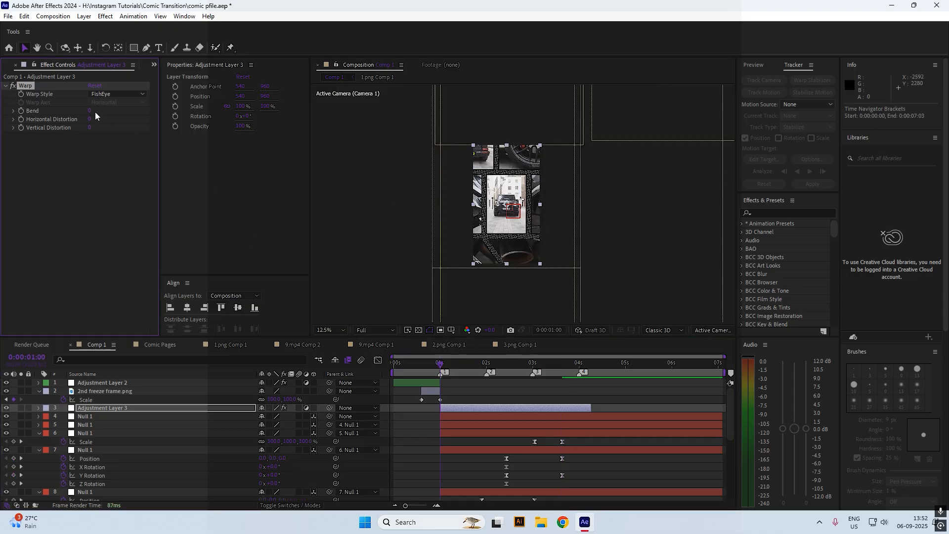
pyautogui.click(21, 112)
# Set the Warp Bend to 11 just after one second
pyautogui.press('u')
pyautogui.press('space')
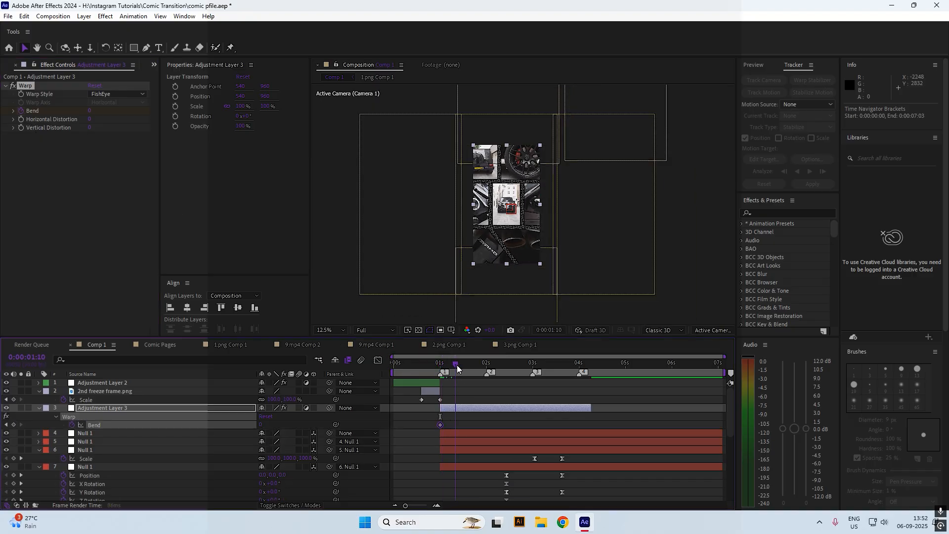
pyautogui.moveTo(412, 506); pyautogui.dragTo(420, 505)
pyautogui.click(499, 364)
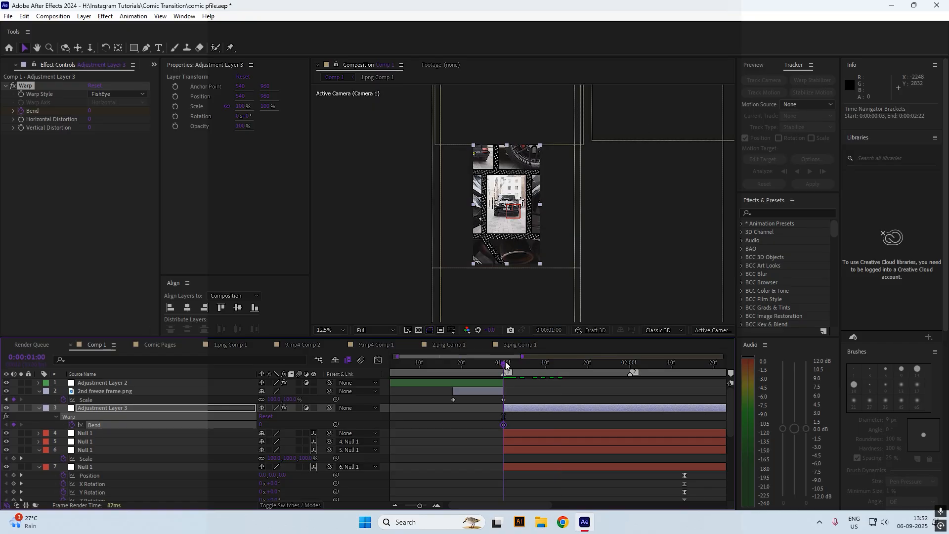
pyautogui.press('space')
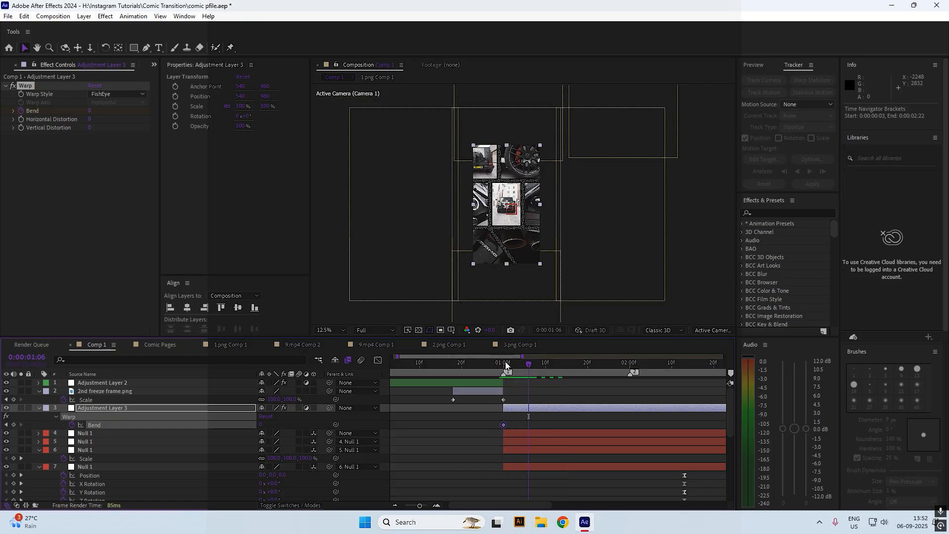
pyautogui.moveTo(89, 111); pyautogui.dragTo(96, 109)
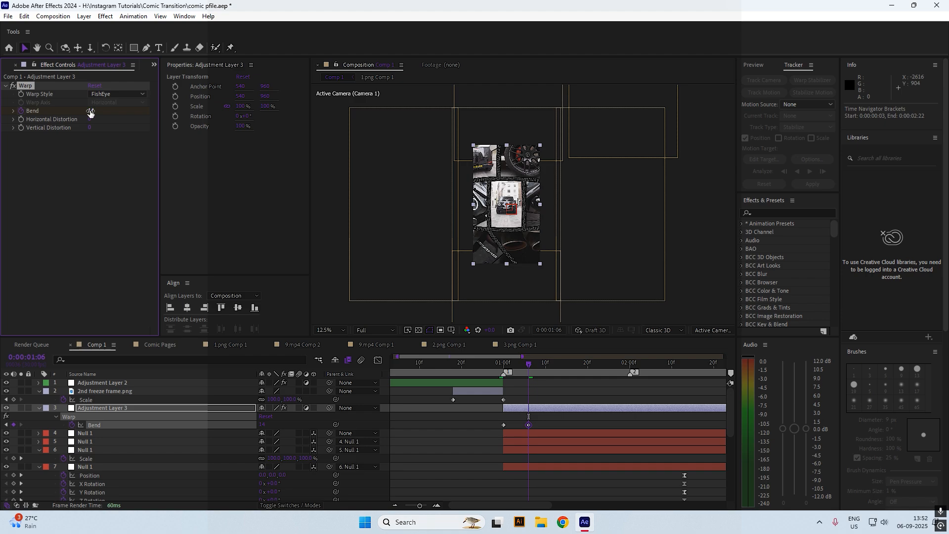
pyautogui.click(90, 112)
pyautogui.write('11')
pyautogui.press('Return')
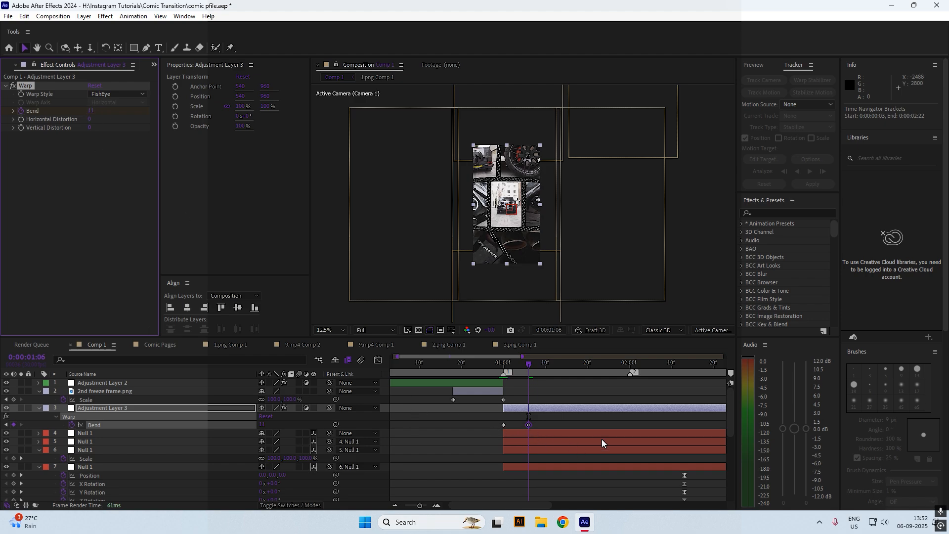
# Copy the Bend keyframe of 11 for reuse near 2:21
pyautogui.moveTo(549, 506); pyautogui.dragTo(575, 506)
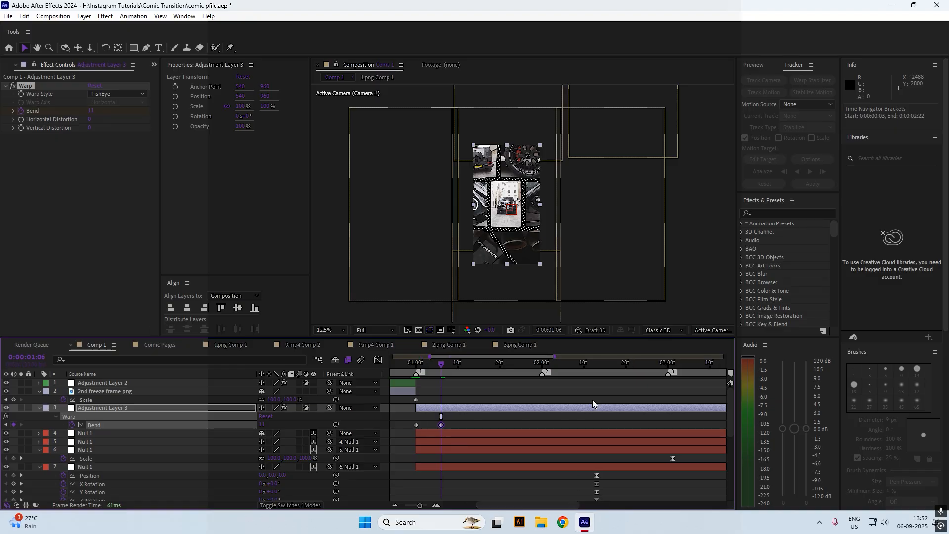
pyautogui.scroll(-3, 615, 421)
pyautogui.moveTo(600, 368); pyautogui.dragTo(622, 370)
pyautogui.scroll(3, 631, 390)
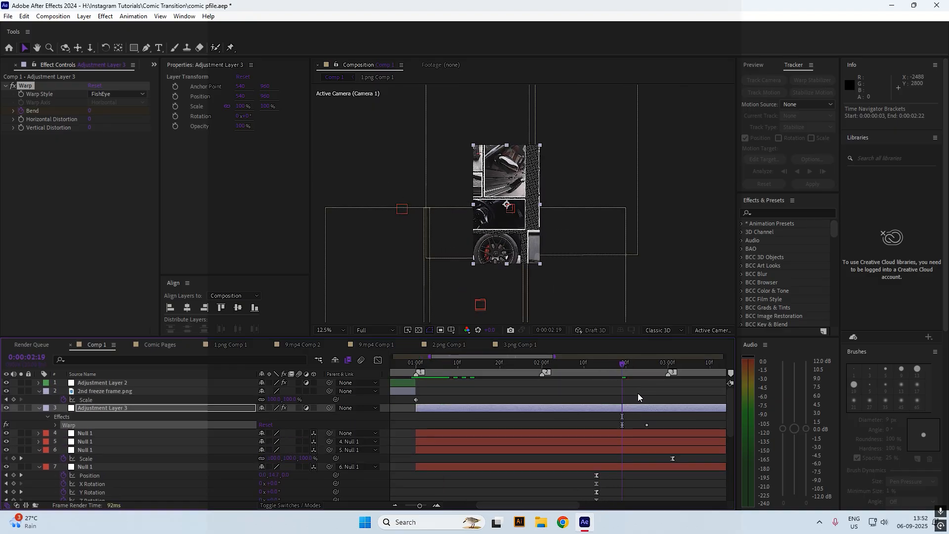
pyautogui.press('u')
pyautogui.moveTo(655, 371); pyautogui.dragTo(627, 369)
pyautogui.press('u')
pyautogui.press('u')
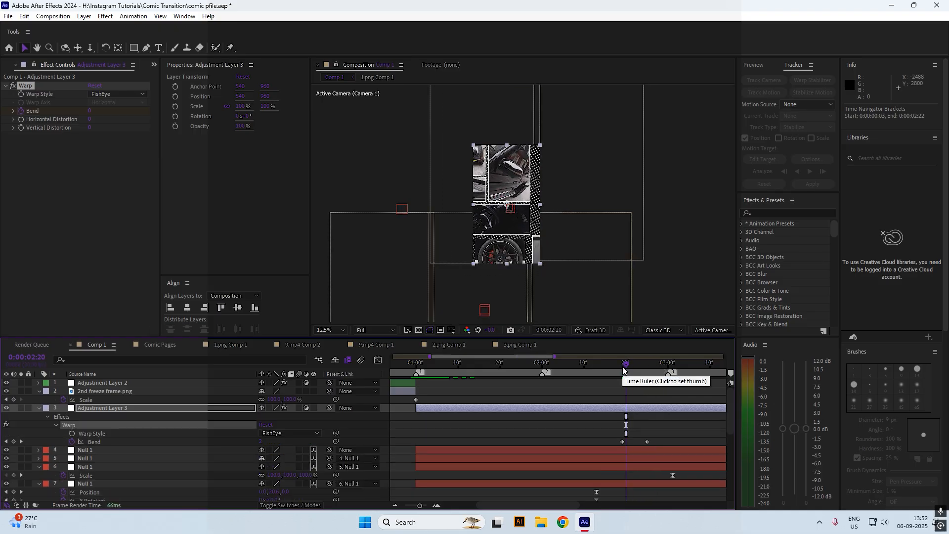
pyautogui.hotkey('ctrl', 'z')
pyautogui.press('u')
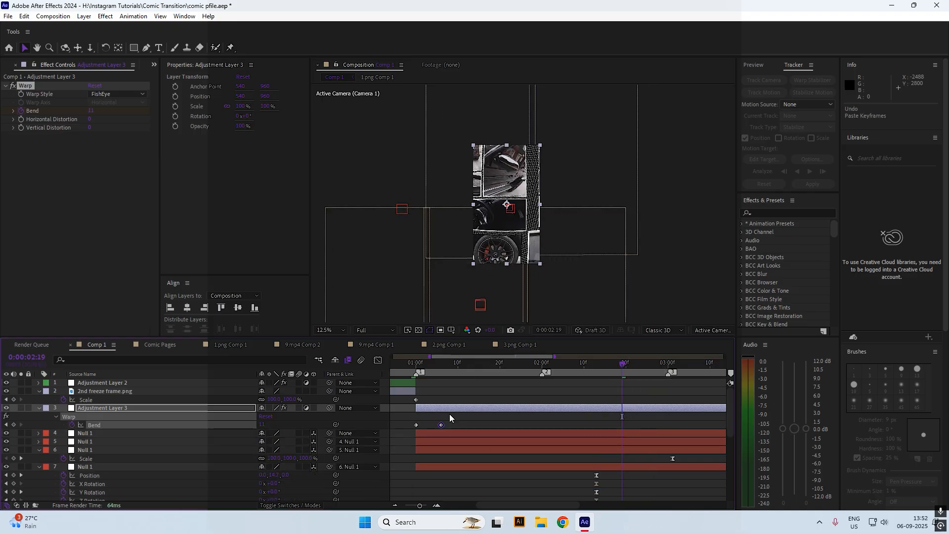
pyautogui.click(440, 425)
pyautogui.hotkey('ctrl', 'c')
# Set Bend back to 0 at three seconds, hold 11 until 2:22, and preview from the start
pyautogui.moveTo(621, 369); pyautogui.dragTo(668, 370)
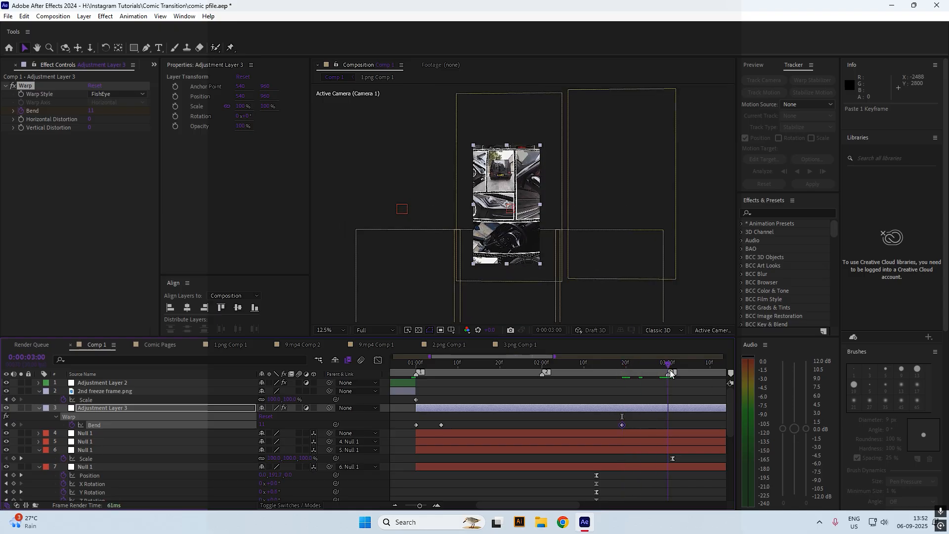
pyautogui.click(93, 111)
pyautogui.write('0')
pyautogui.press('Return')
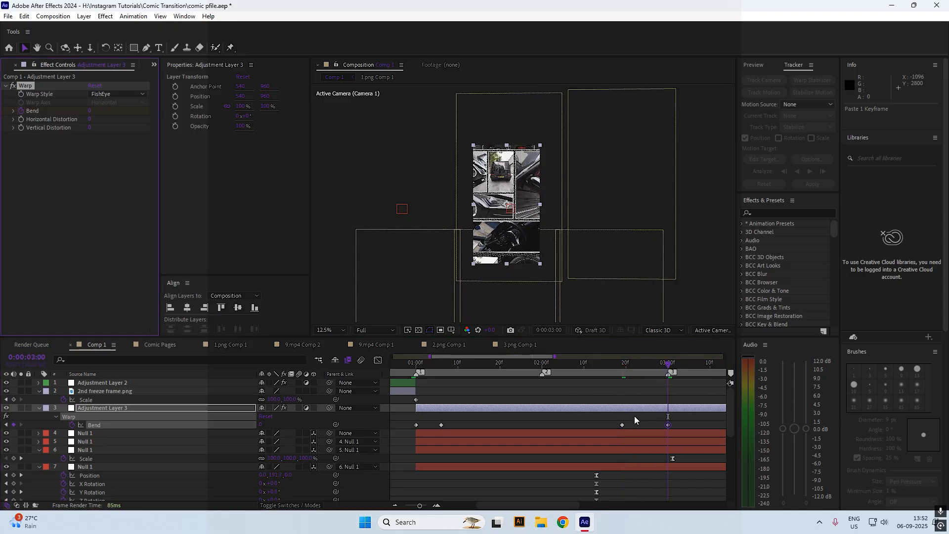
pyautogui.moveTo(621, 423); pyautogui.dragTo(631, 424)
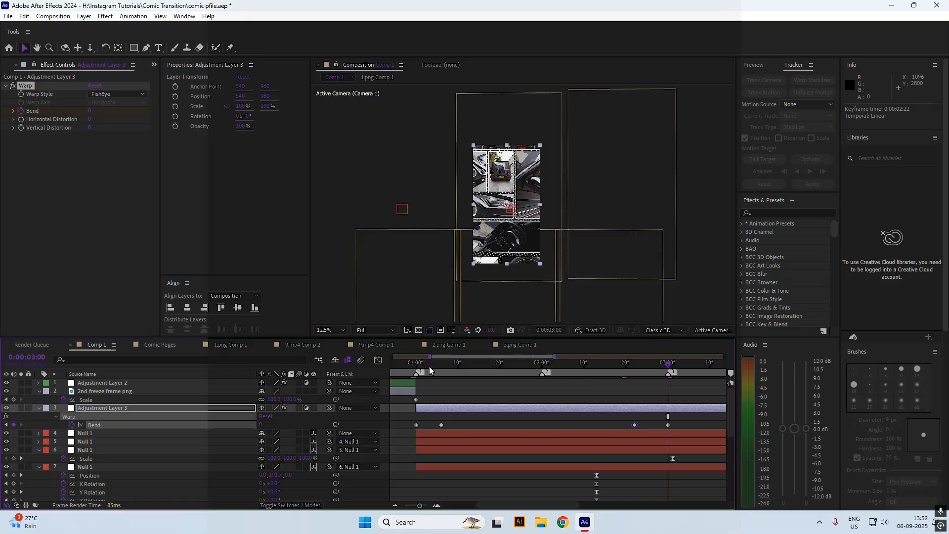
pyautogui.press('Home')
pyautogui.press('space')
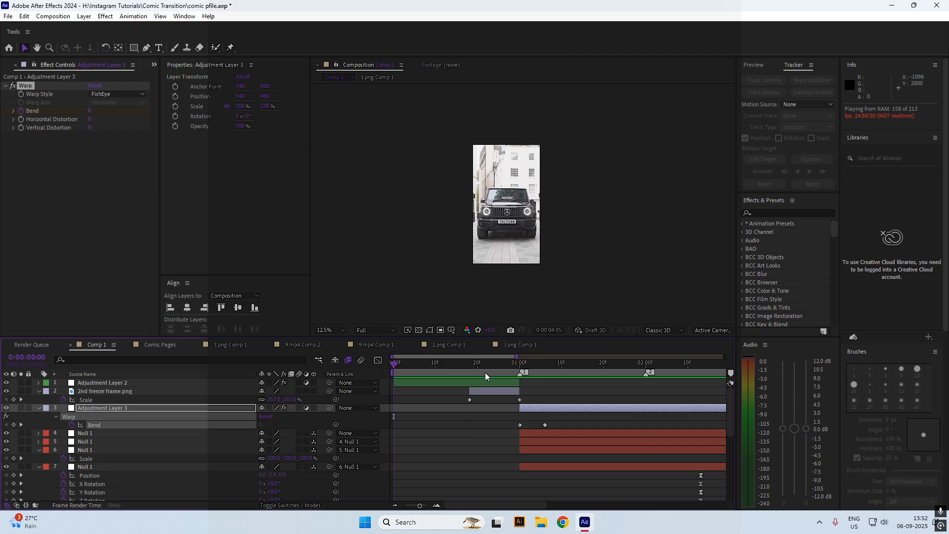
# Fit the whole composition in the viewer and return to the start
pyautogui.press('space')
# Preview again and trim Adjustment Layer 3 to end at 3:18
pyautogui.press('space')
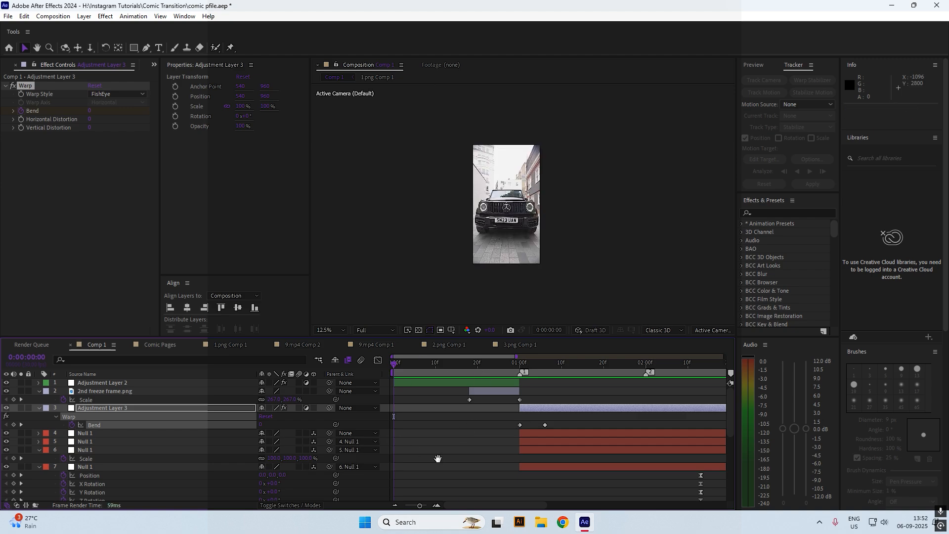
pyautogui.click(402, 364)
pyautogui.moveTo(402, 365); pyautogui.dragTo(390, 365)
pyautogui.click(322, 332)
pyautogui.click(337, 154)
pyautogui.press('space')
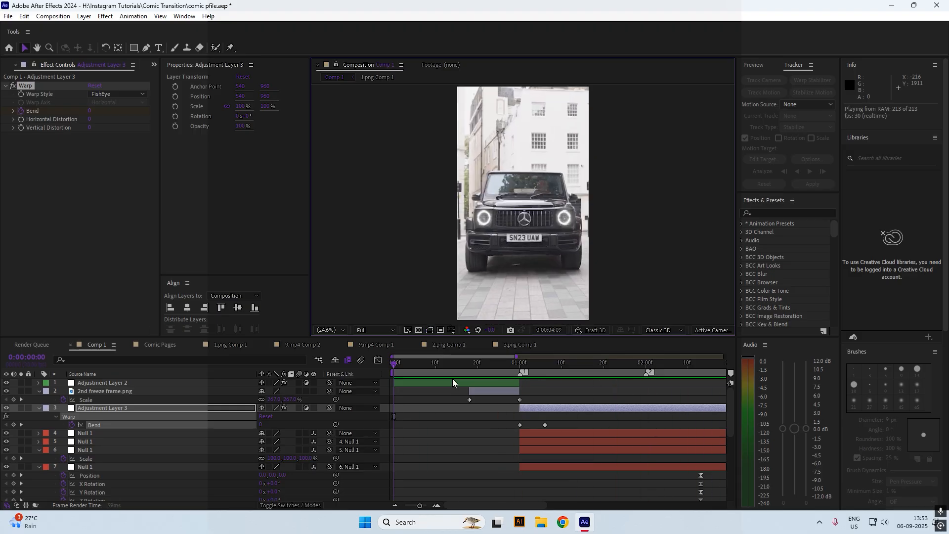
pyautogui.moveTo(490, 363); pyautogui.dragTo(615, 446)
pyautogui.moveTo(694, 410); pyautogui.dragTo(615, 410)
# Split layers Null 1 through Red Solid 2 at the playhead and delete the leftover pieces
pyautogui.click(614, 433)
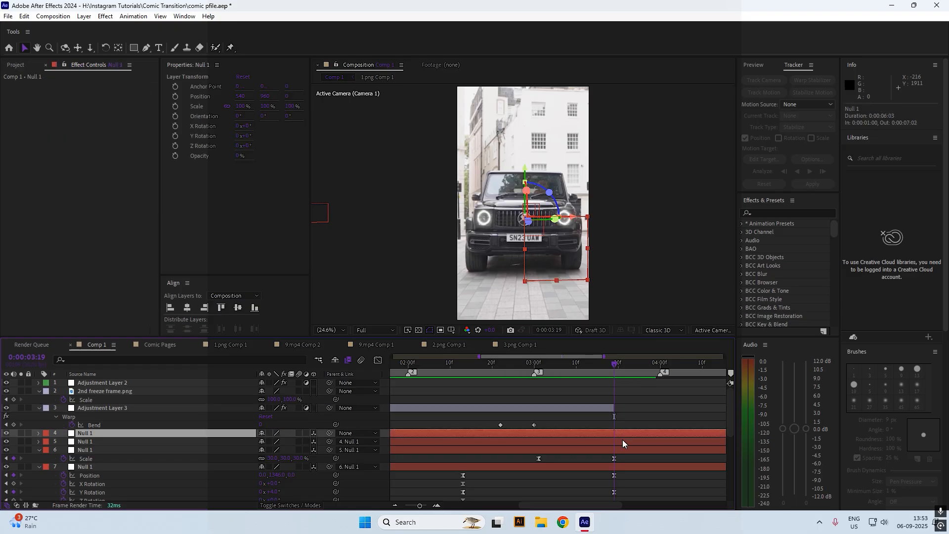
pyautogui.scroll(-5, 622, 443)
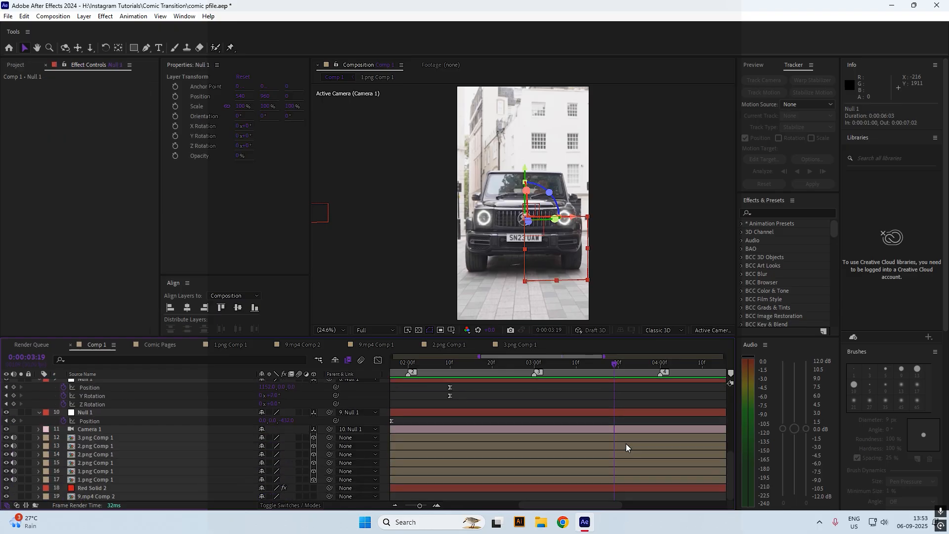
pyautogui.click(616, 485)
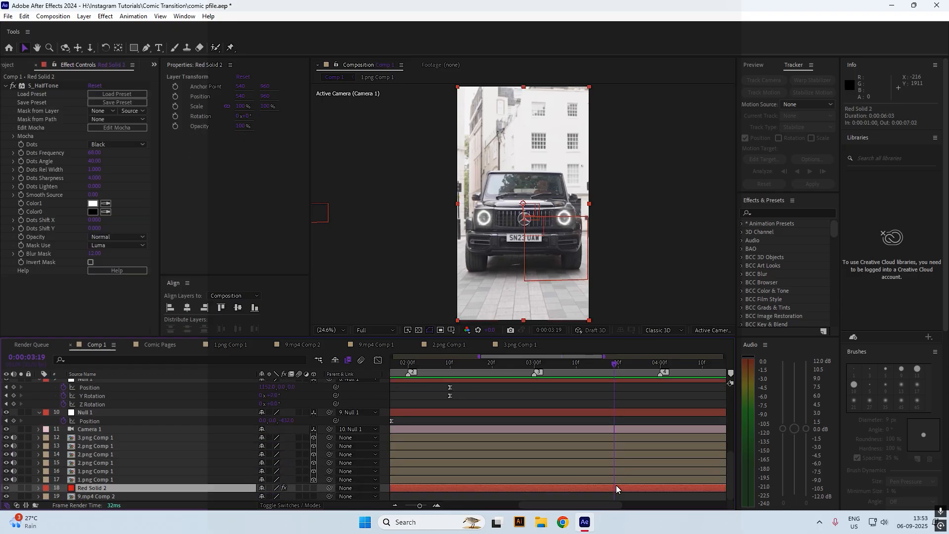
pyautogui.scroll(6, 613, 464)
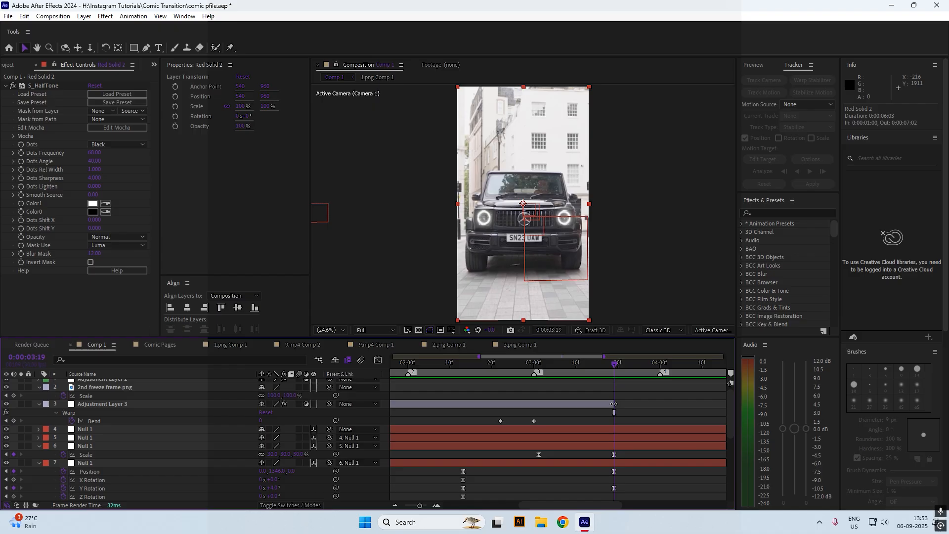
pyautogui.keyDown('shift'); pyautogui.click(604, 428); pyautogui.keyUp('shift')
pyautogui.hotkey('ctrl', 'shift', 'd')
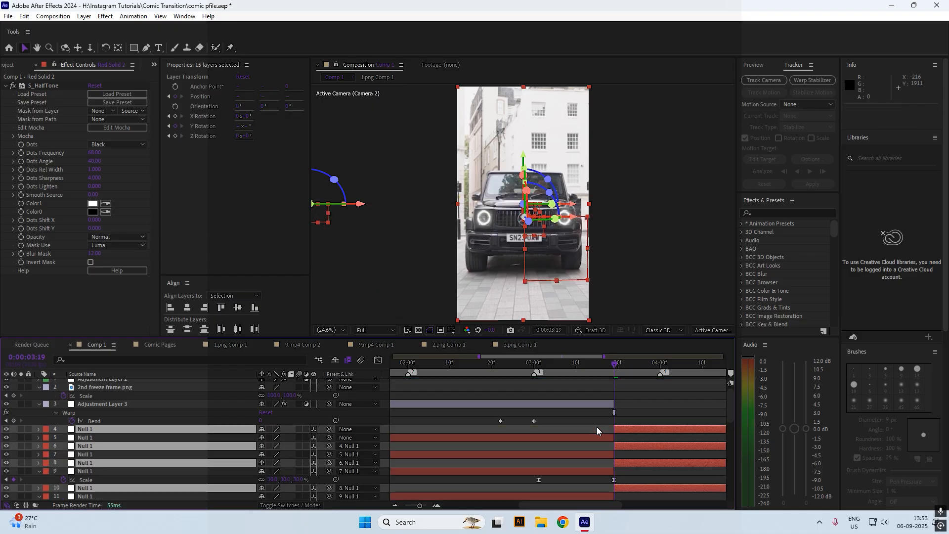
pyautogui.press('Delete')
pyautogui.click(394, 505)
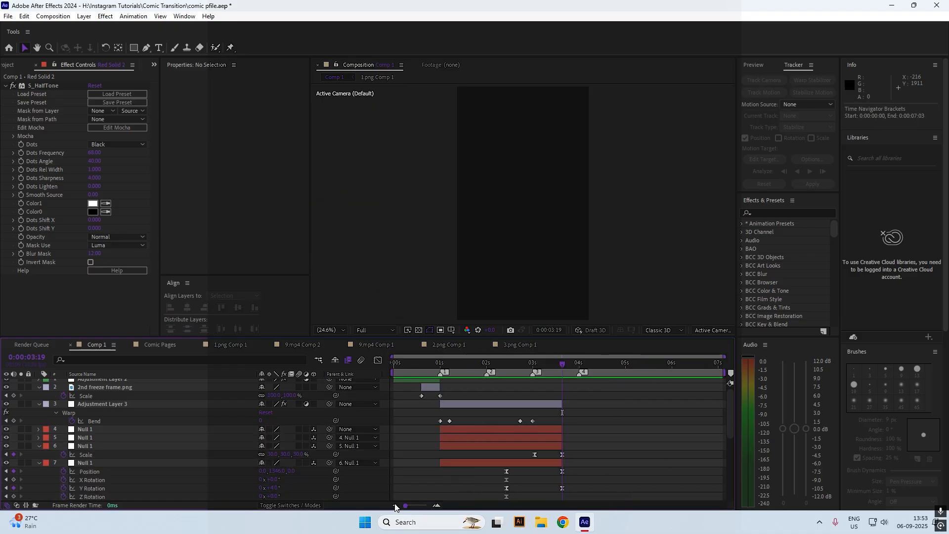
pyautogui.scroll(-3, 536, 443)
pyautogui.click(400, 369)
# Preview Comp 1, then check the cut around 3:18 with the timeline zoomed in
pyautogui.press('space')
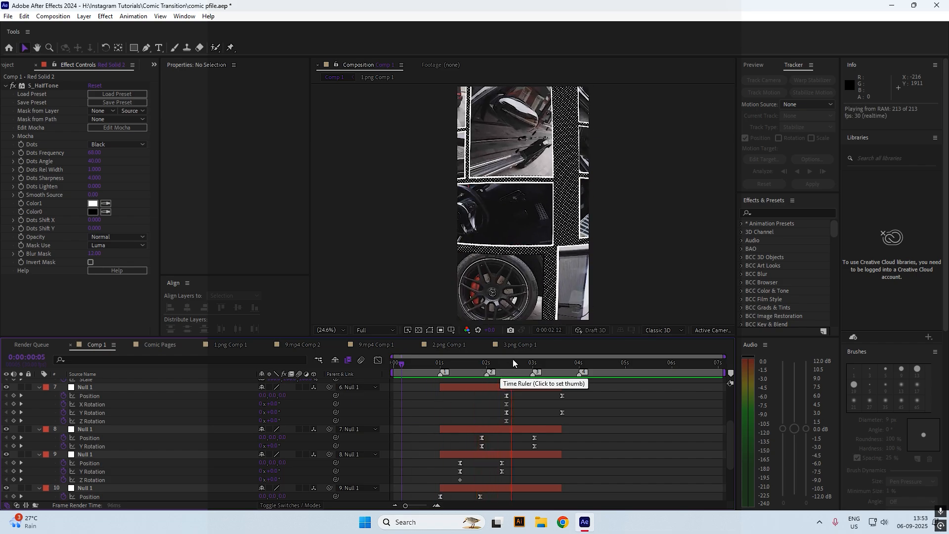
pyautogui.click(564, 365)
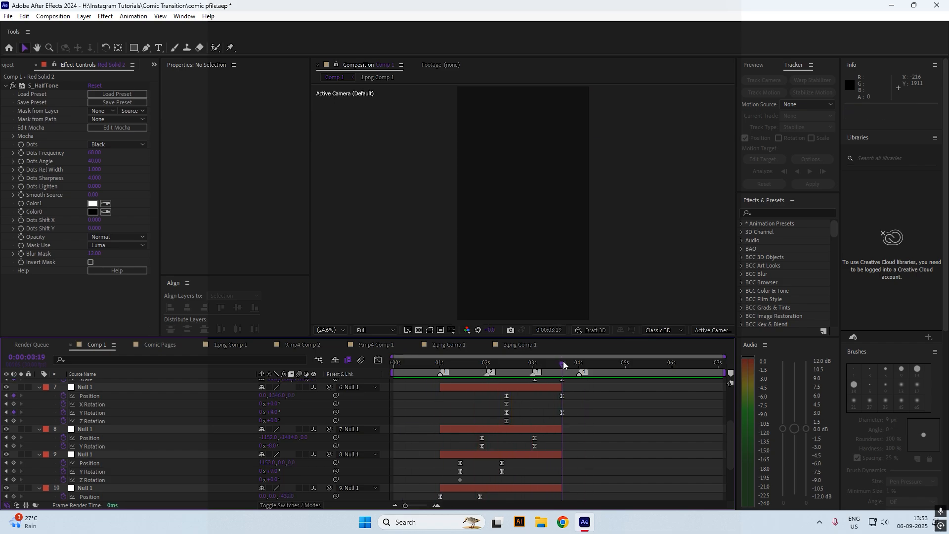
pyautogui.scroll(-3, 567, 467)
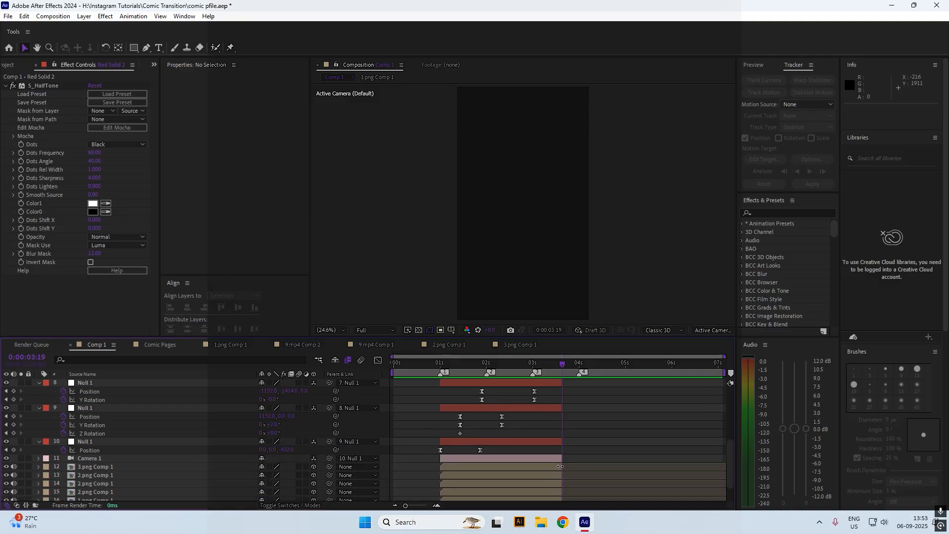
pyautogui.scroll(-2, 560, 466)
pyautogui.click(558, 489)
pyautogui.click(556, 364)
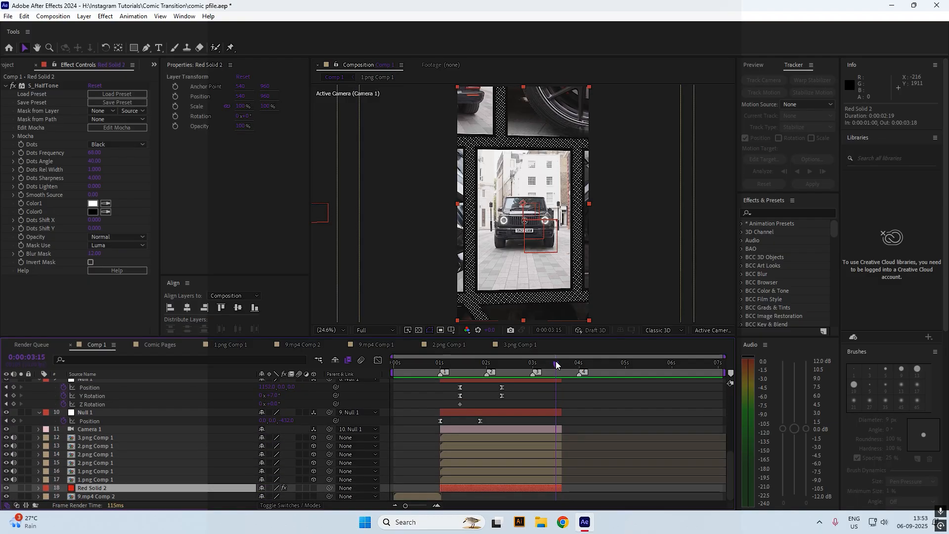
pyautogui.moveTo(556, 364); pyautogui.dragTo(560, 364)
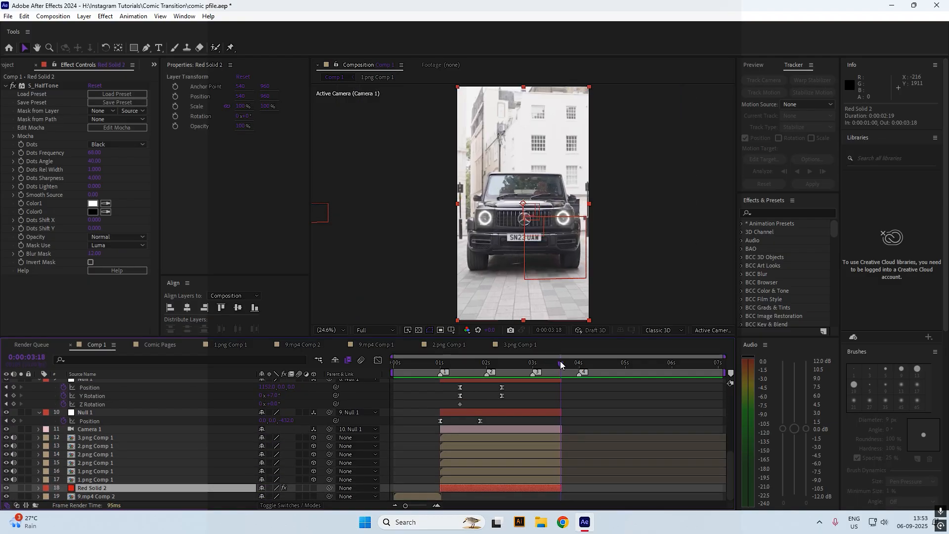
pyautogui.scroll(5, 568, 405)
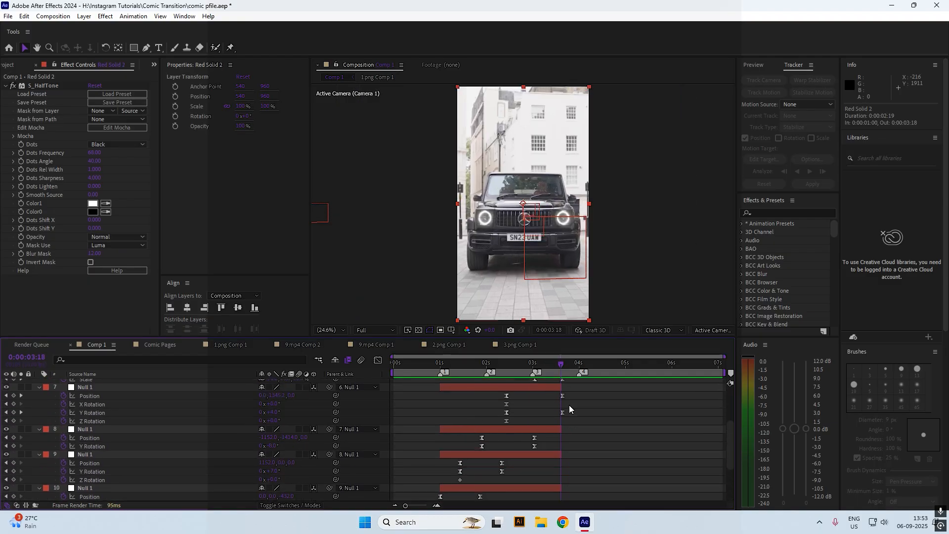
pyautogui.click(417, 505)
pyautogui.scroll(3, 450, 492)
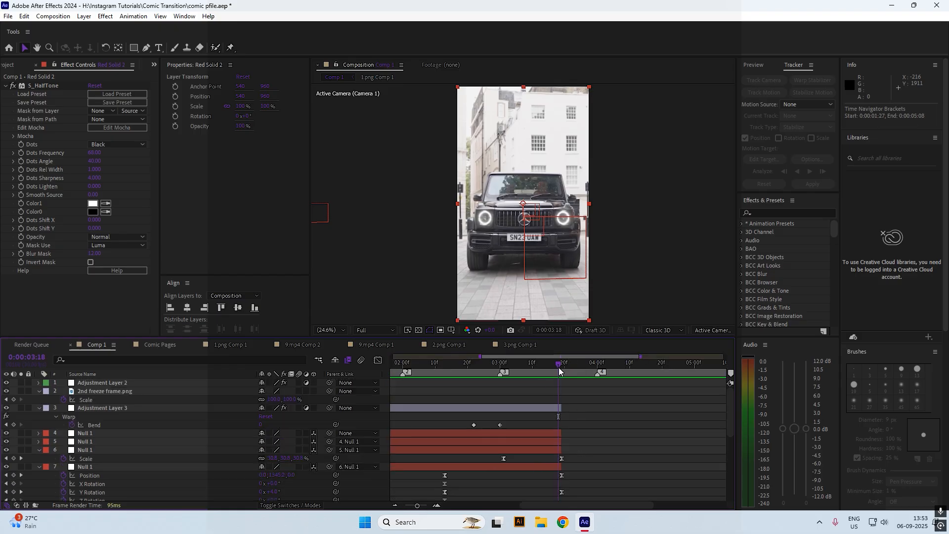
pyautogui.press('pagedown')
pyautogui.press('pageup')
# Inspect the details of the mp4 clips 10 through 23 in the Project panel
pyautogui.click(599, 397)
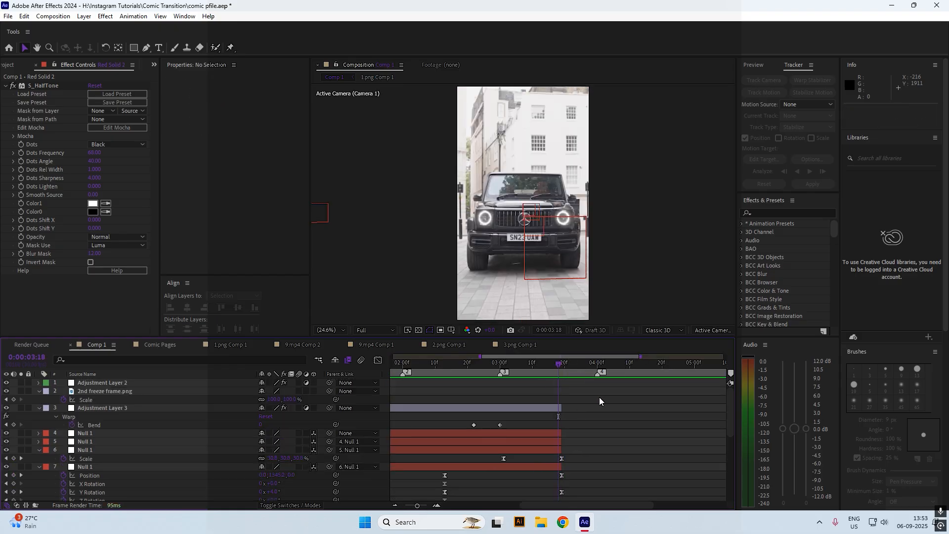
pyautogui.click(7, 64)
pyautogui.click(75, 186)
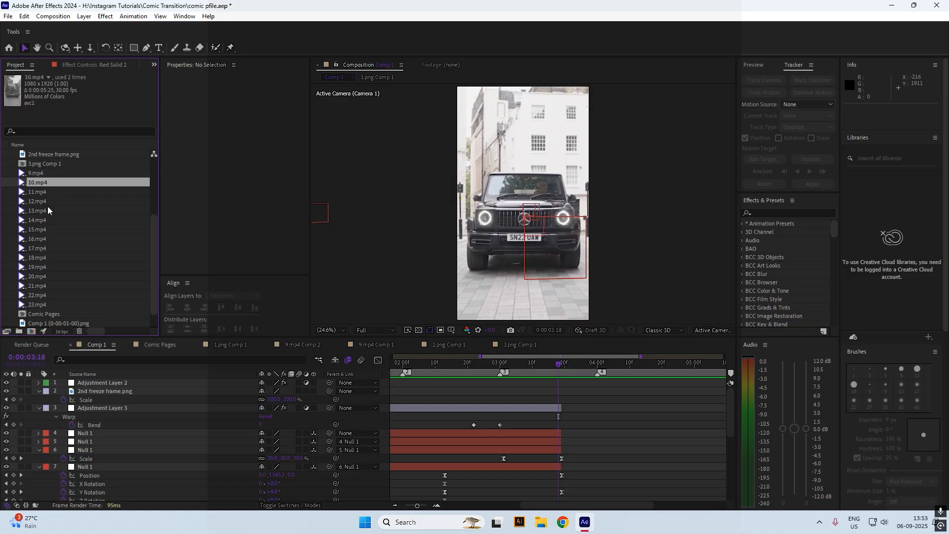
pyautogui.click(54, 222)
pyautogui.click(55, 201)
pyautogui.click(53, 194)
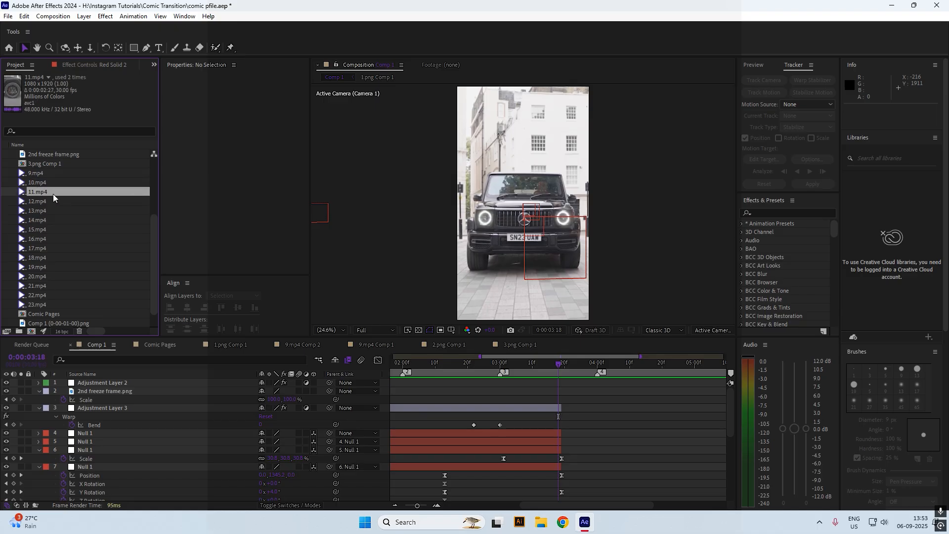
pyautogui.click(54, 218)
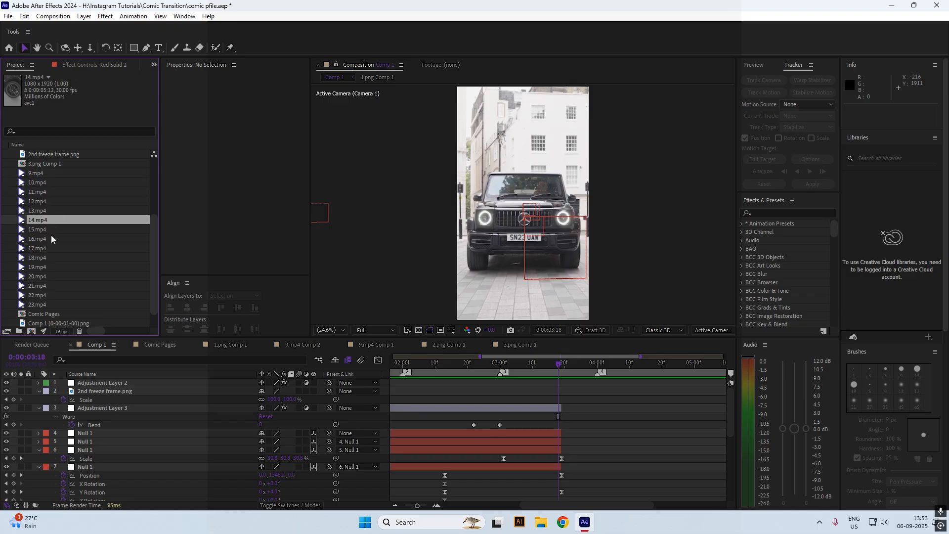
pyautogui.click(52, 239)
pyautogui.click(54, 257)
pyautogui.click(54, 267)
pyautogui.click(53, 276)
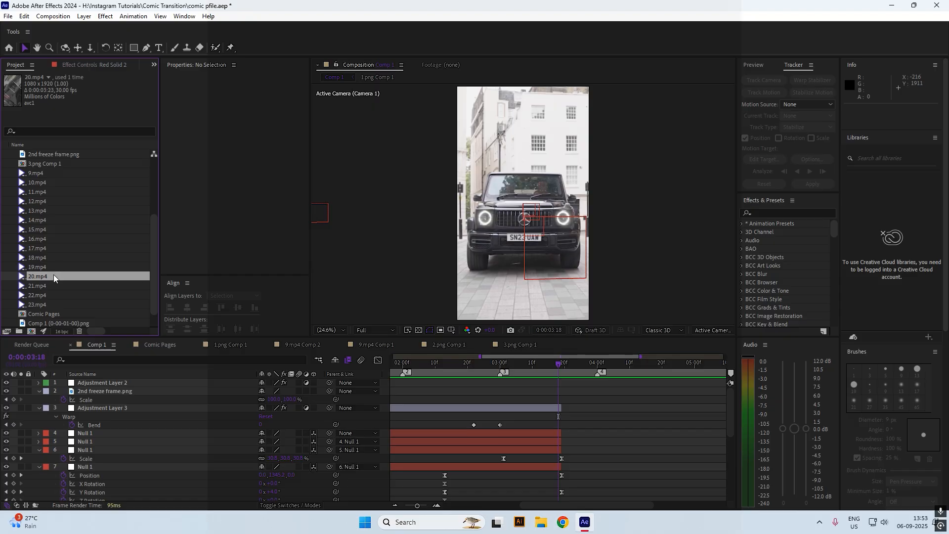
pyautogui.click(49, 285)
pyautogui.click(43, 294)
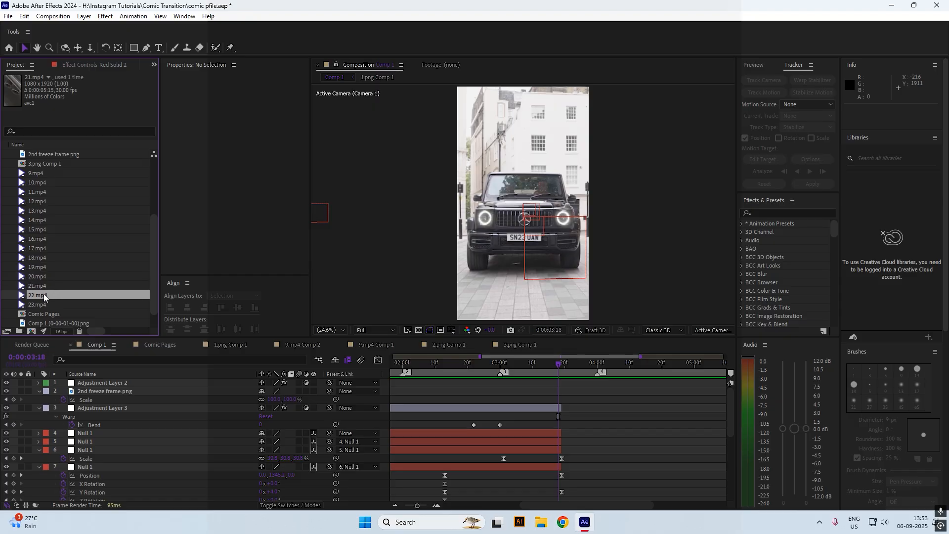
pyautogui.click(42, 303)
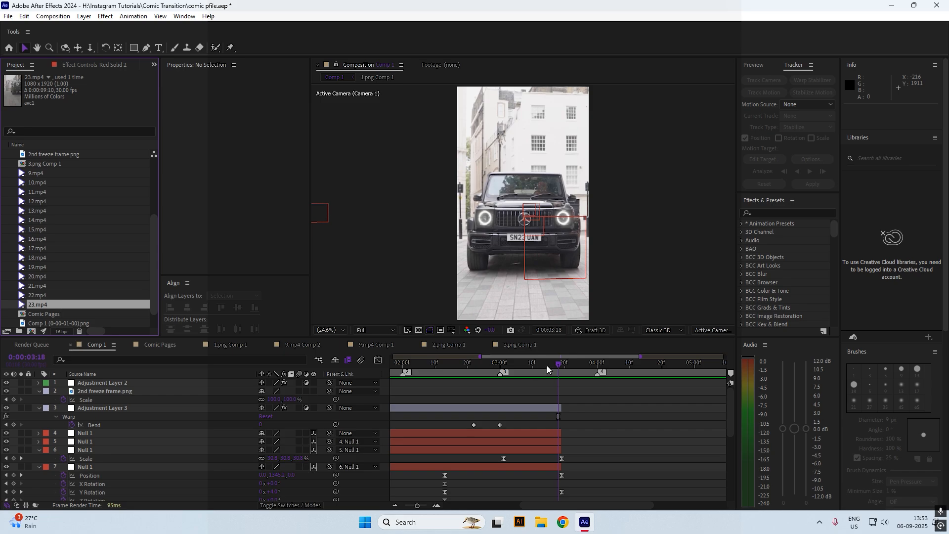
# Scrub to the transition's end and drag 9.mp4 into Comp 1 as layer 2
pyautogui.moveTo(547, 366)
pyautogui.mouseDown()
pyautogui.moveTo(537, 365)
pyautogui.moveTo(558, 367)
pyautogui.mouseUp()
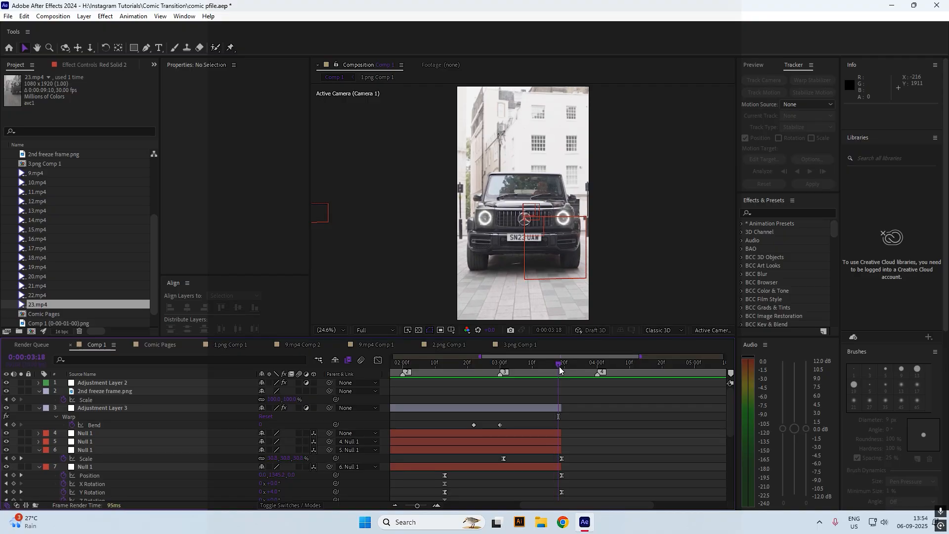
pyautogui.click(45, 183)
pyautogui.moveTo(34, 172); pyautogui.dragTo(559, 383)
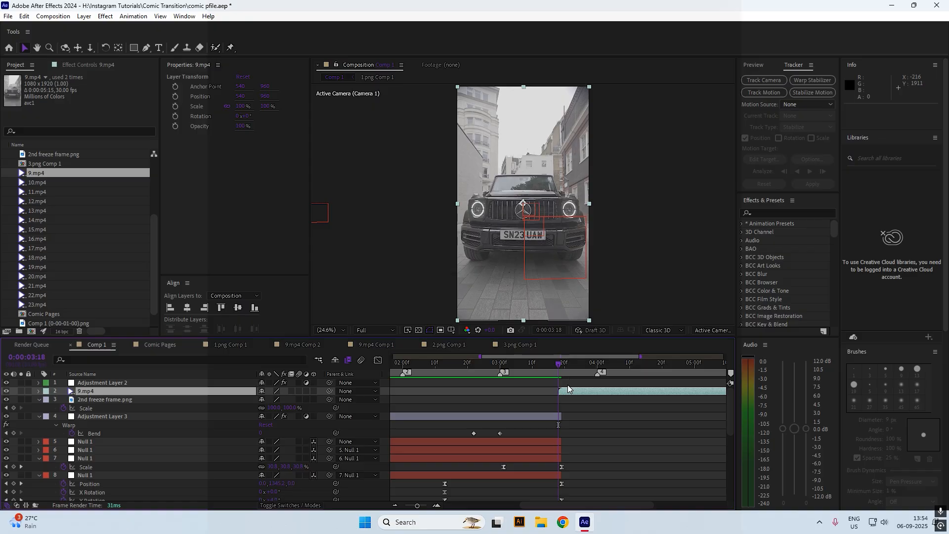
# Precompose the 9.mp4 layer into its own nested composition
pyautogui.hotkey('ctrl', 'shift', 'c')
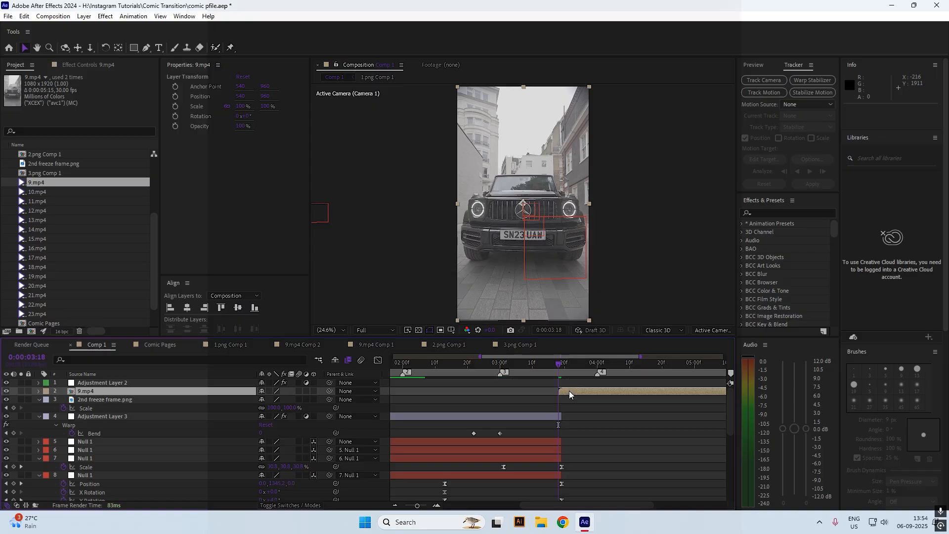
pyautogui.doubleClick(568, 391)
pyautogui.click(335, 78)
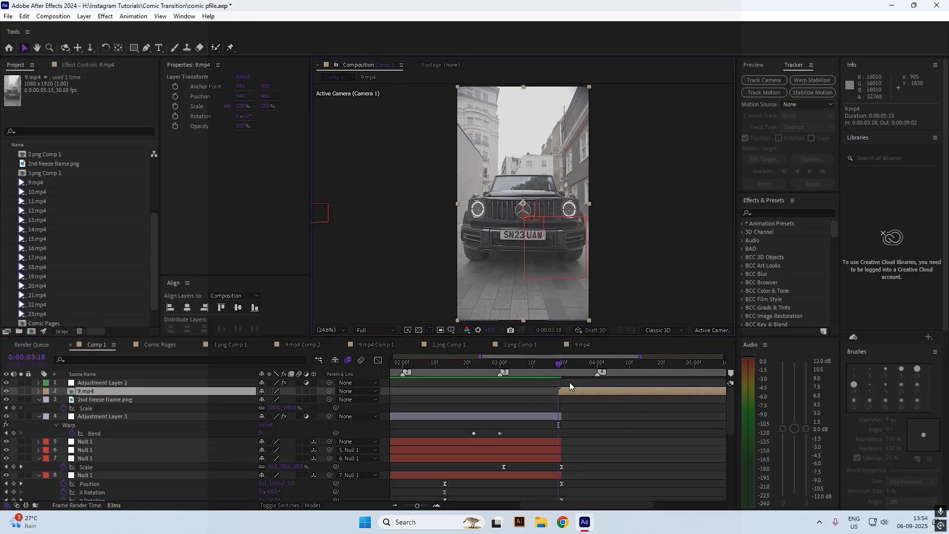
pyautogui.moveTo(559, 370); pyautogui.dragTo(624, 371)
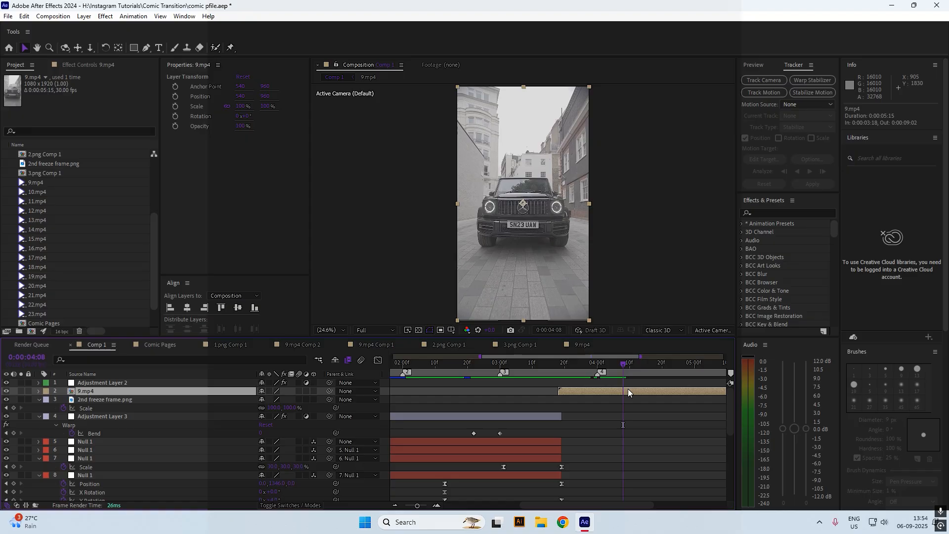
# Inside the 9.mp4 composition, slide the clip to begin at the comp start and save
pyautogui.doubleClick(612, 393)
pyautogui.moveTo(414, 368); pyautogui.dragTo(473, 375)
pyautogui.click(494, 387)
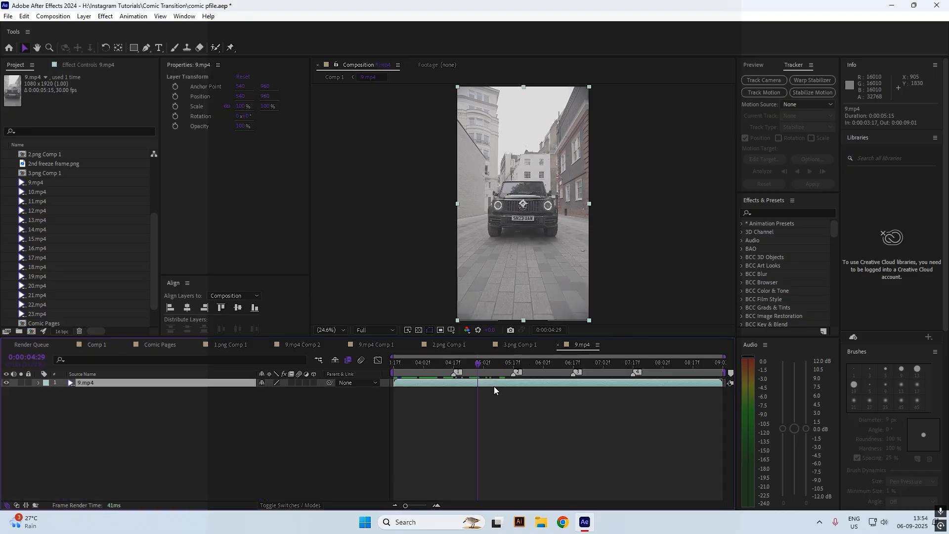
pyautogui.hotkey('ctrl', 's')
pyautogui.moveTo(400, 363); pyautogui.dragTo(378, 363)
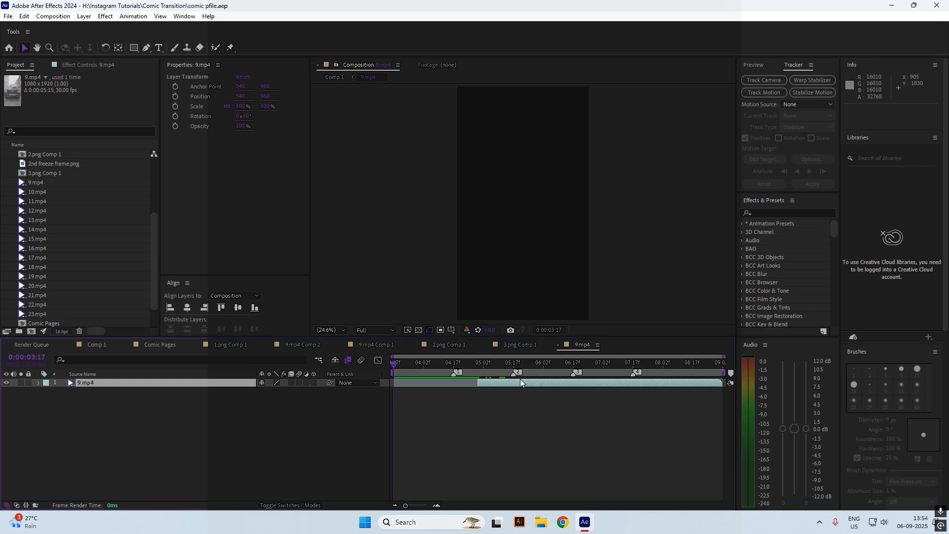
pyautogui.moveTo(520, 381); pyautogui.dragTo(420, 384)
pyautogui.moveTo(435, 382); pyautogui.dragTo(439, 381)
pyautogui.press('space')
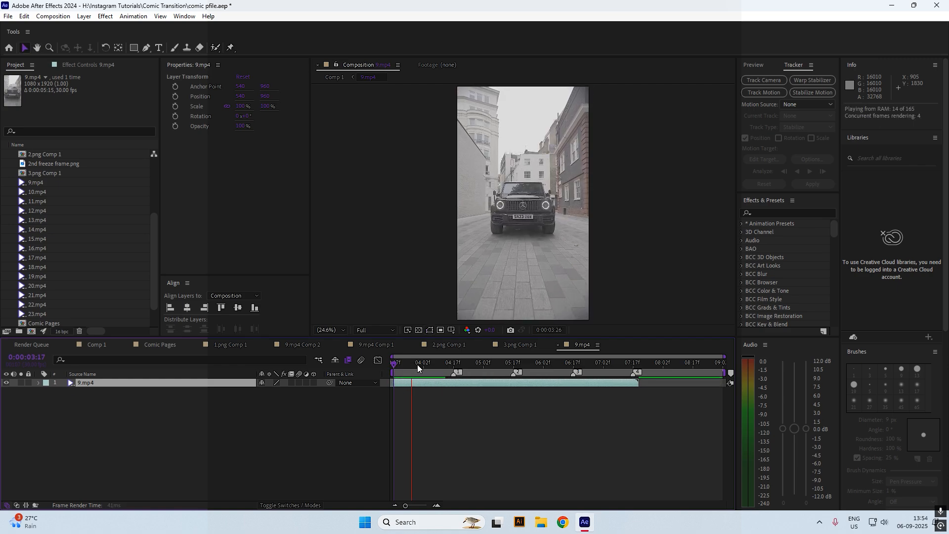
pyautogui.press('space')
pyautogui.click(334, 74)
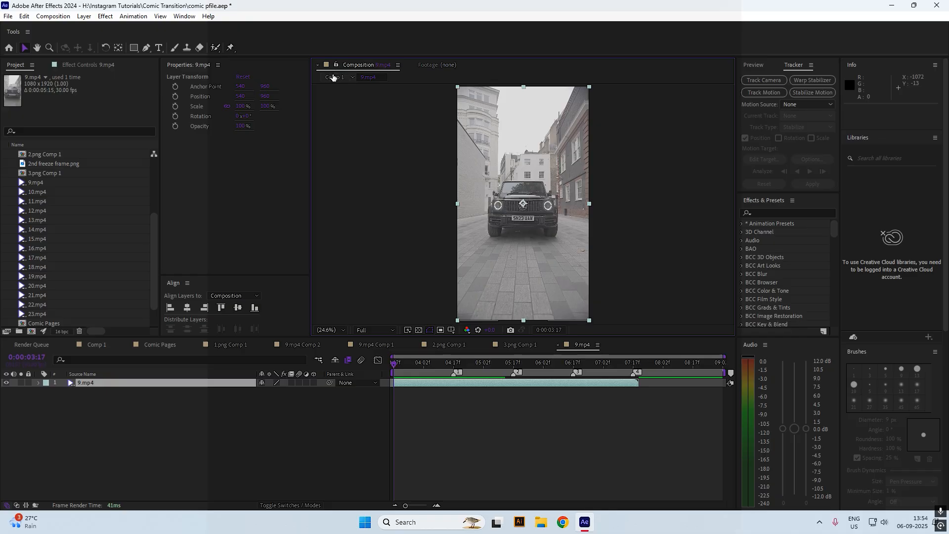
pyautogui.click(334, 76)
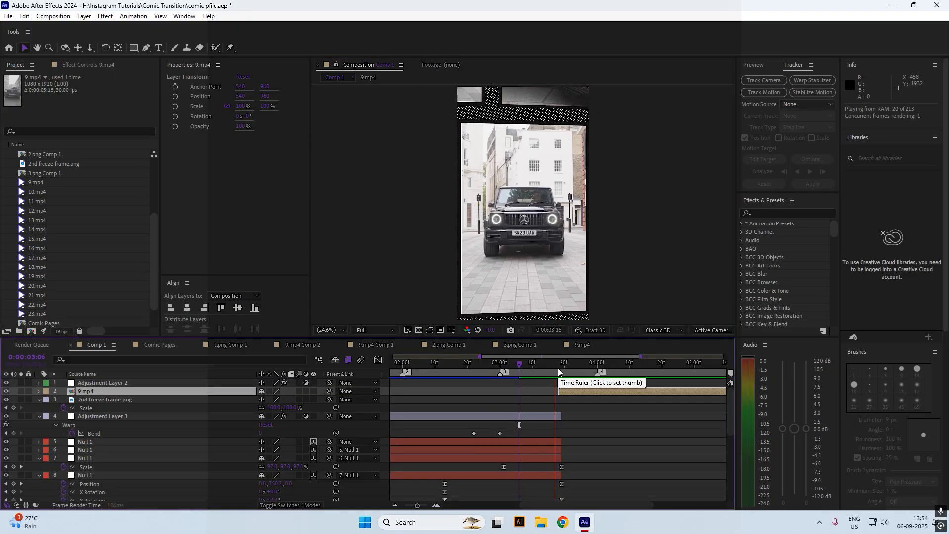
# Shift the clip nine frames later and extend its start back to the composition start
pyautogui.moveTo(558, 367); pyautogui.dragTo(558, 366)
pyautogui.doubleClick(569, 388)
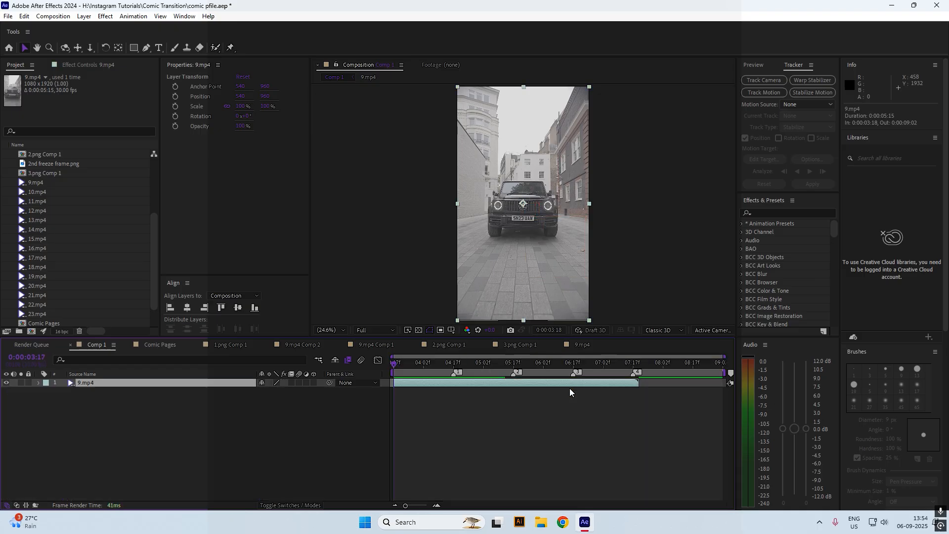
pyautogui.moveTo(474, 382); pyautogui.dragTo(493, 382)
pyautogui.moveTo(413, 383); pyautogui.dragTo(393, 380)
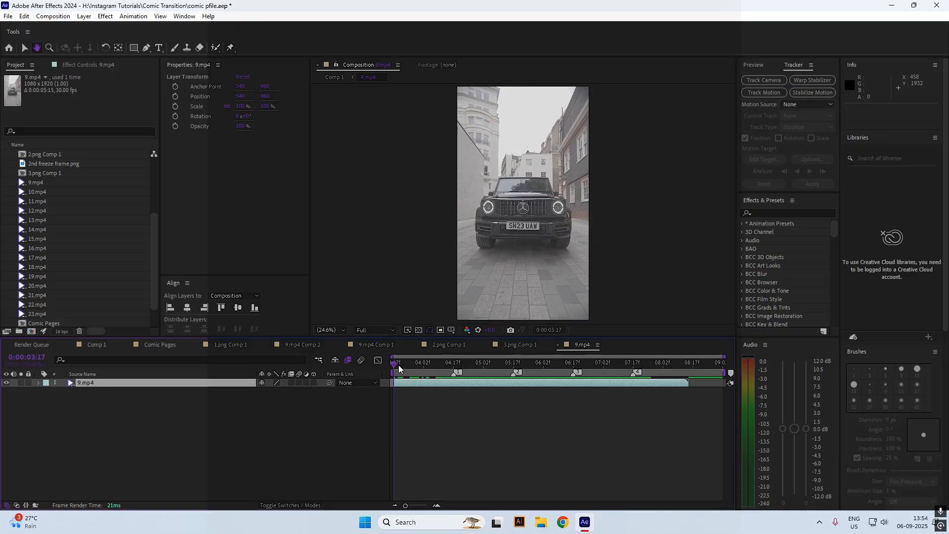
pyautogui.click(332, 77)
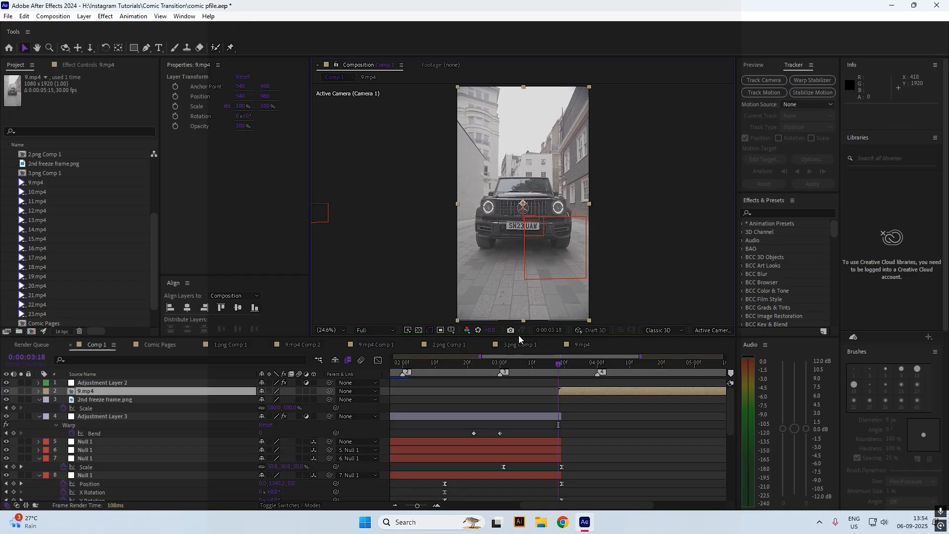
# Preview the cut into the car clip at 3:18 and enable time remapping on 9.mp4
pyautogui.moveTo(534, 372); pyautogui.dragTo(556, 373)
pyautogui.press('space')
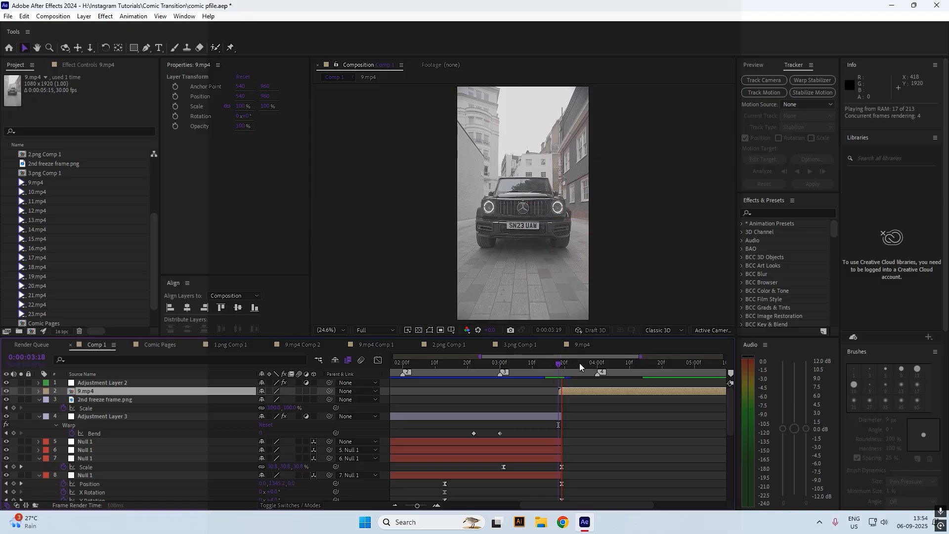
pyautogui.press('space')
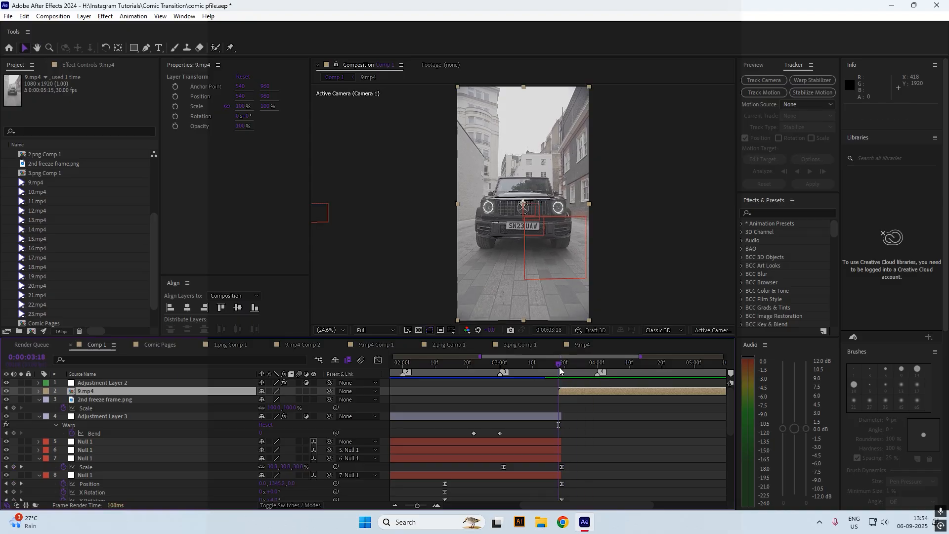
pyautogui.hotkey('ctrl', 'alt', 't')
pyautogui.press('space')
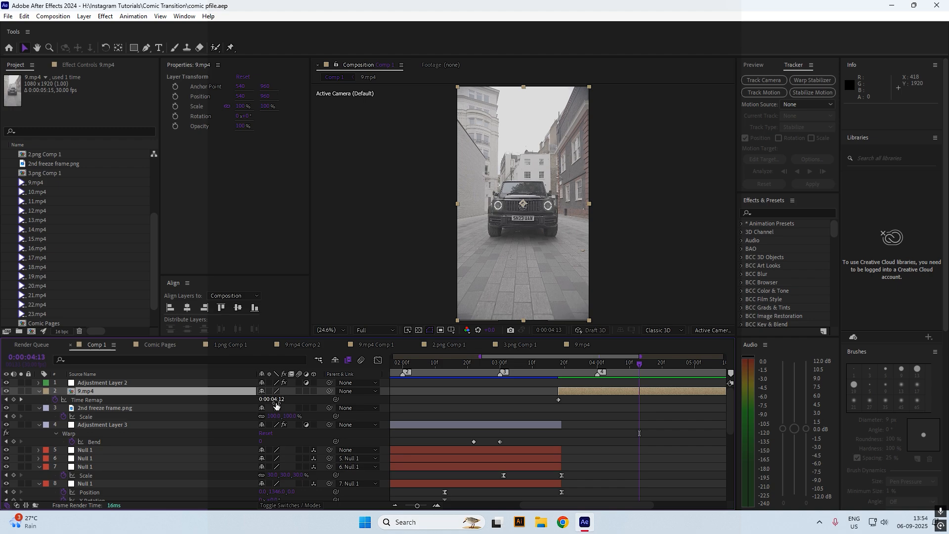
# Trim 9.mp4's out-point to the playhead and Easy Ease both Time Remap keyframes
pyautogui.moveTo(277, 404); pyautogui.dragTo(305, 403)
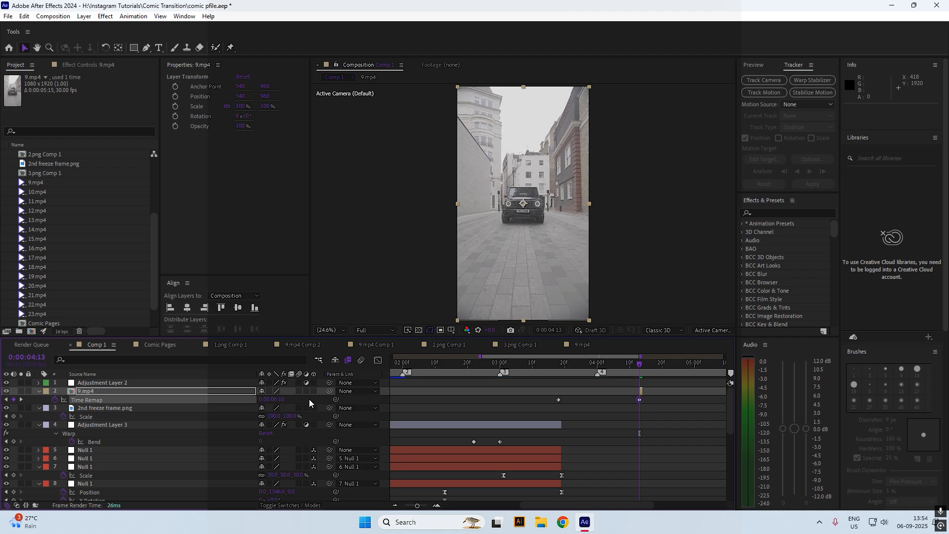
pyautogui.hotkey('ctrl', 'z')
pyautogui.hotkey('ctrl', 'z')
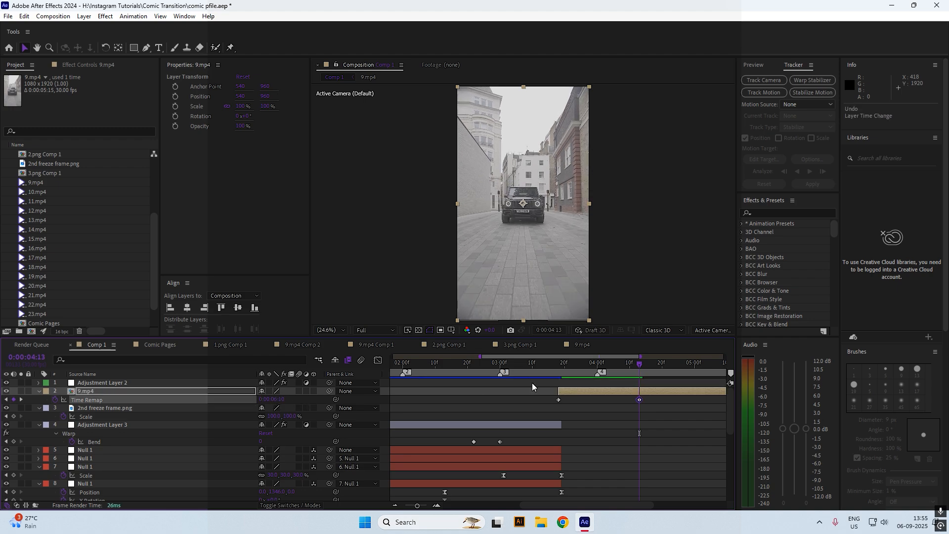
pyautogui.hotkey('alt', ']')
pyautogui.hotkey('ctrl', 's')
pyautogui.moveTo(653, 401); pyautogui.dragTo(549, 403)
pyautogui.press('F9')
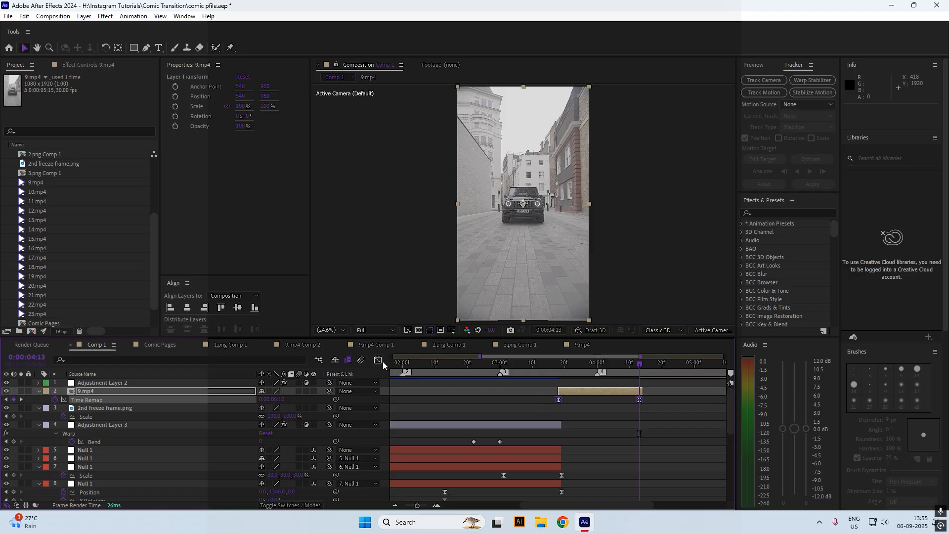
# In the Graph Editor's value graph, steepen the Time Remap bezier handles around both keyframes
pyautogui.click(381, 361)
pyautogui.rightClick(542, 397)
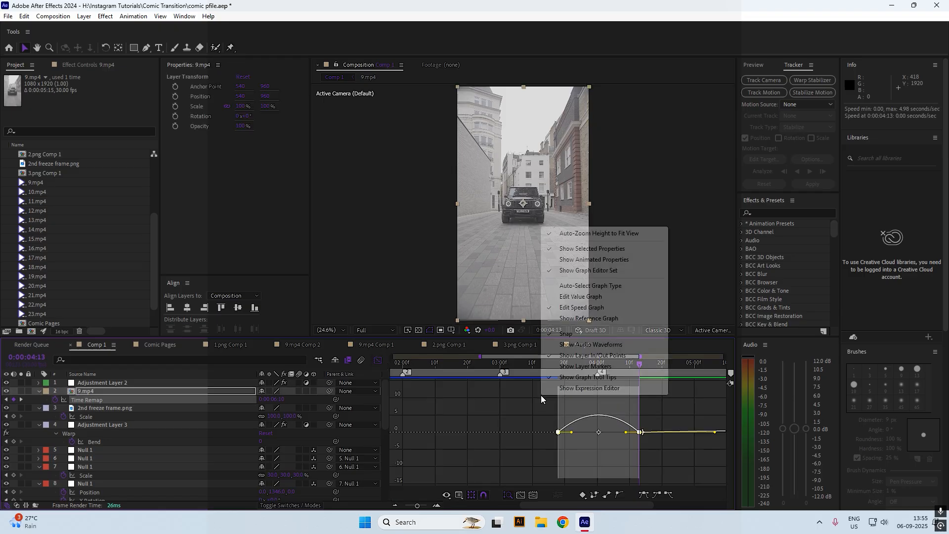
pyautogui.click(575, 297)
pyautogui.click(650, 466)
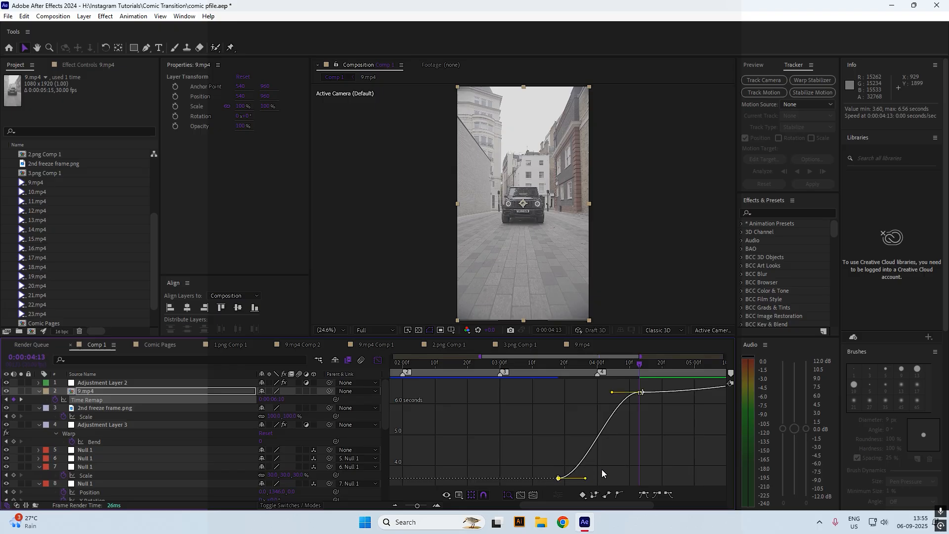
pyautogui.moveTo(585, 478); pyautogui.dragTo(563, 443)
pyautogui.moveTo(418, 506); pyautogui.dragTo(425, 505)
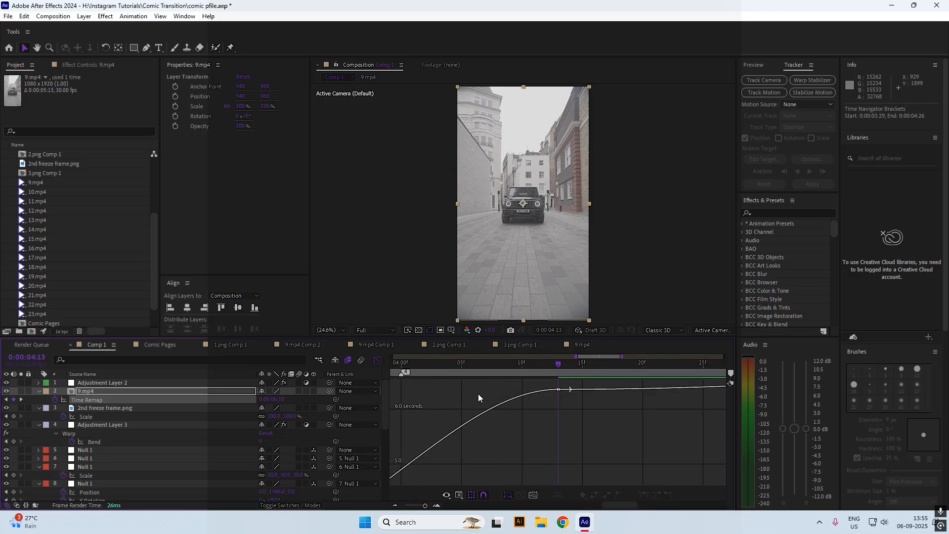
pyautogui.moveTo(486, 387); pyautogui.dragTo(593, 425)
pyautogui.moveTo(458, 390); pyautogui.dragTo(547, 445)
pyautogui.moveTo(456, 361); pyautogui.dragTo(391, 364)
# Preview the speed ramp, then return to the layer bars view at 3:10
pyautogui.moveTo(435, 379); pyautogui.dragTo(530, 380)
pyautogui.press('space')
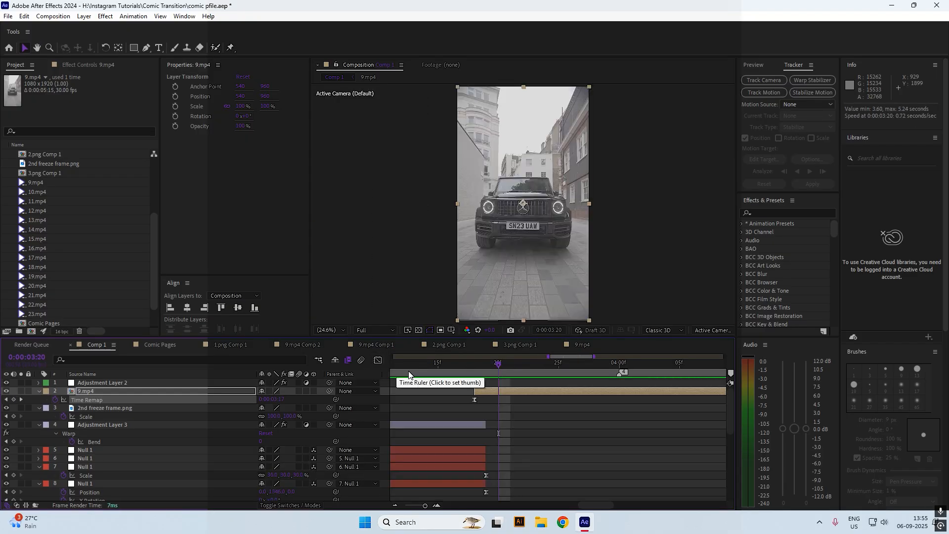
pyautogui.hotkey('shift', 'F3')
pyautogui.click(414, 505)
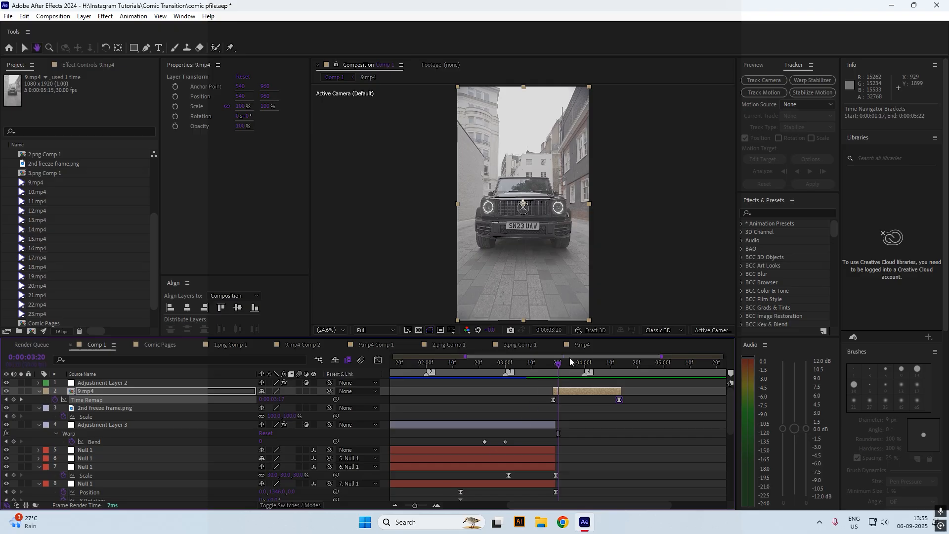
pyautogui.press('space')
pyautogui.moveTo(580, 363); pyautogui.dragTo(553, 370)
pyautogui.press('space')
pyautogui.press('space')
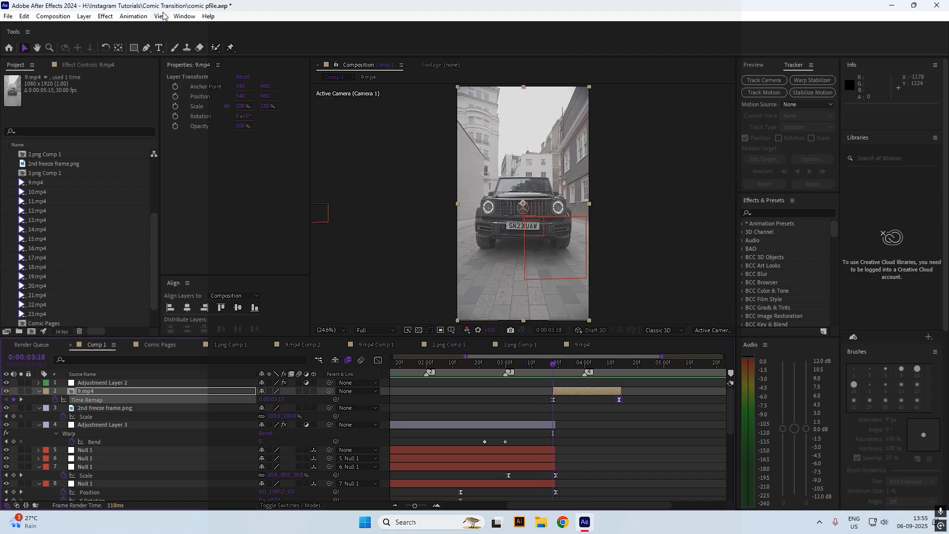
pyautogui.moveTo(473, 369); pyautogui.dragTo(346, 392)
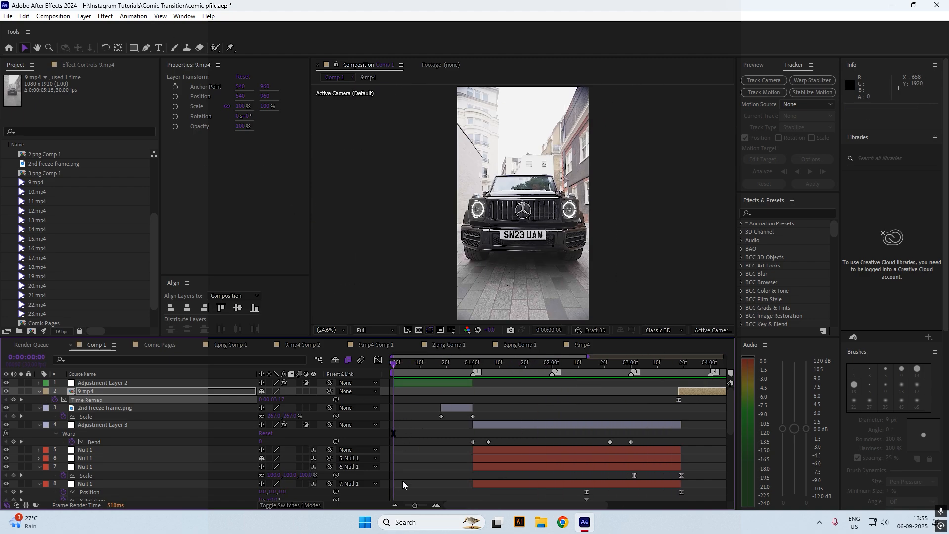
pyautogui.moveTo(415, 505); pyautogui.dragTo(368, 514)
pyautogui.click(590, 440)
pyautogui.scroll(-6, 580, 434)
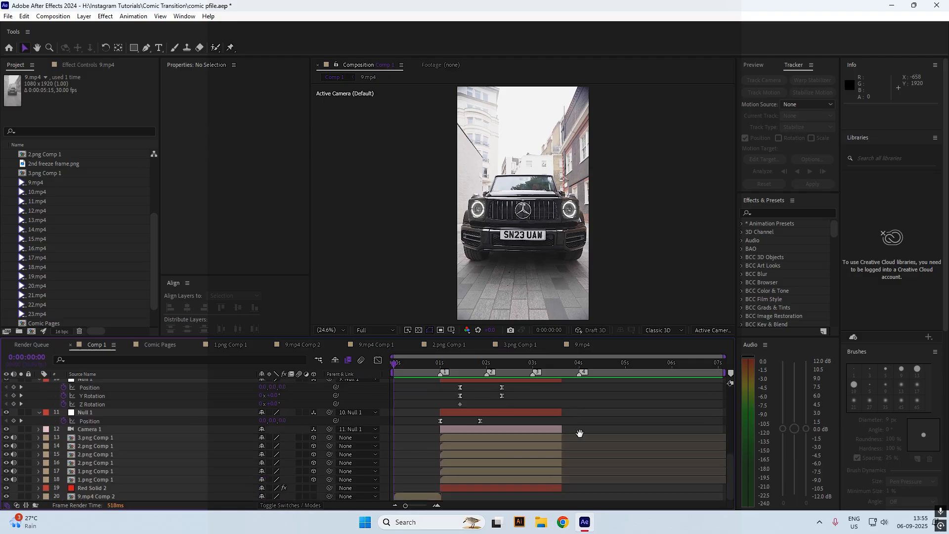
pyautogui.press('space')
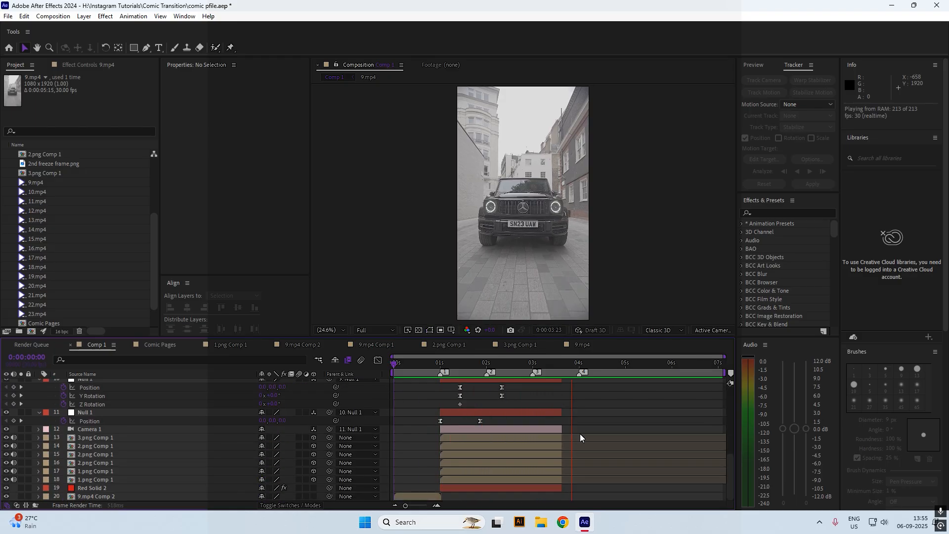
pyautogui.click(562, 364)
pyautogui.scroll(8, 589, 410)
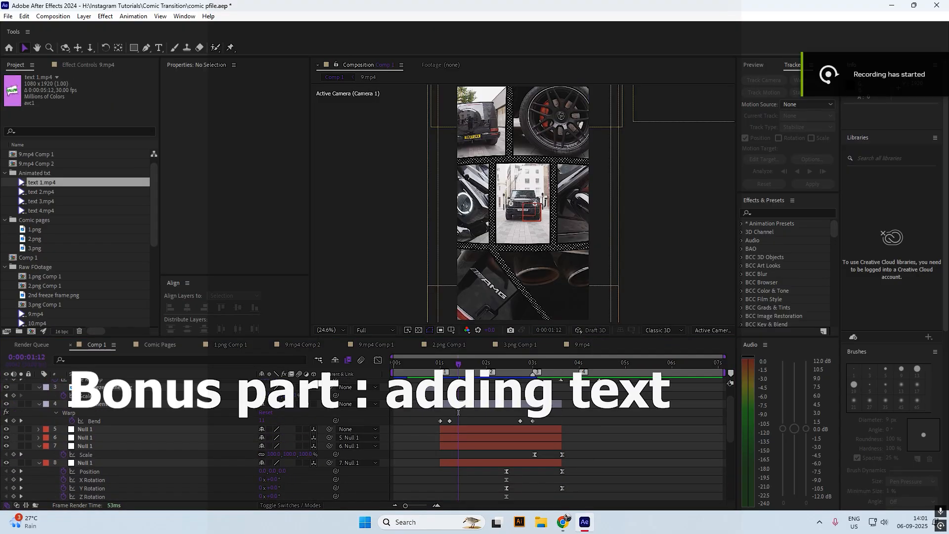
# Collapse all layer properties and add text 1.mp4 above the 1.png Comp 1 layer
pyautogui.moveTo(402, 364); pyautogui.dragTo(440, 365)
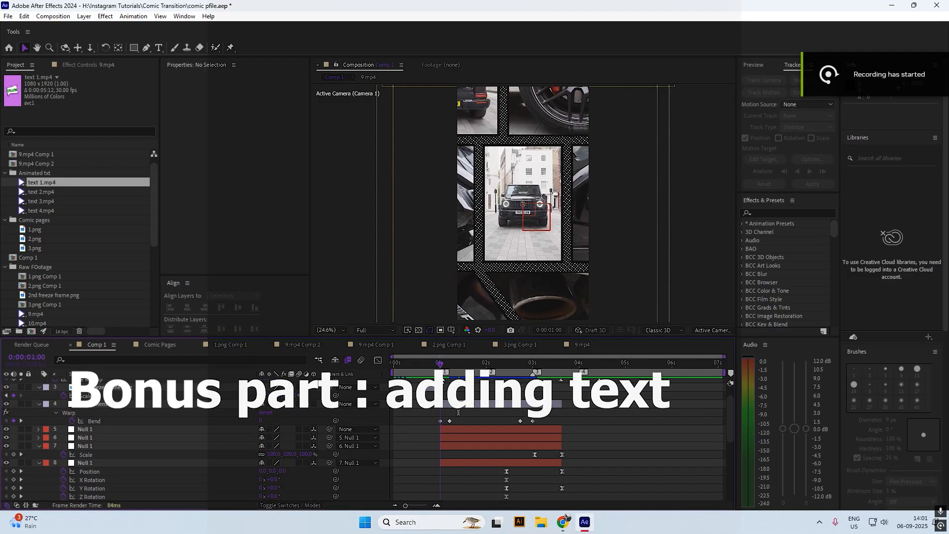
pyautogui.scroll(-4, 506, 396)
pyautogui.hotkey('ctrl', 'a')
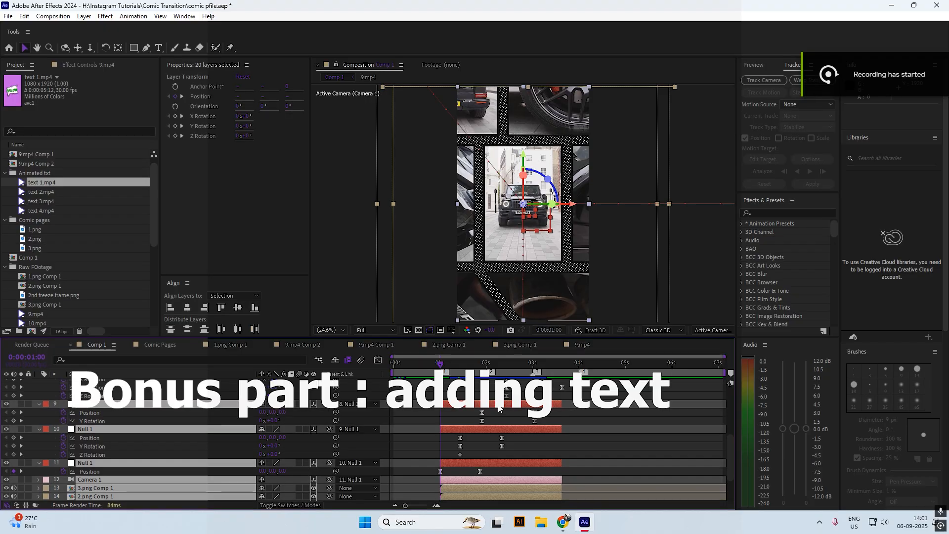
pyautogui.press('u')
pyautogui.click(594, 420)
pyautogui.click(459, 479)
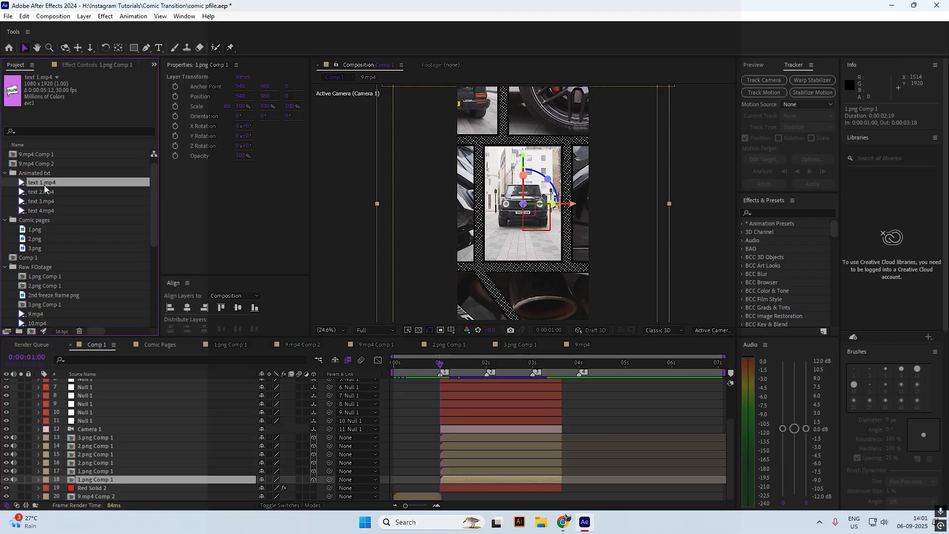
pyautogui.moveTo(41, 181); pyautogui.dragTo(498, 261)
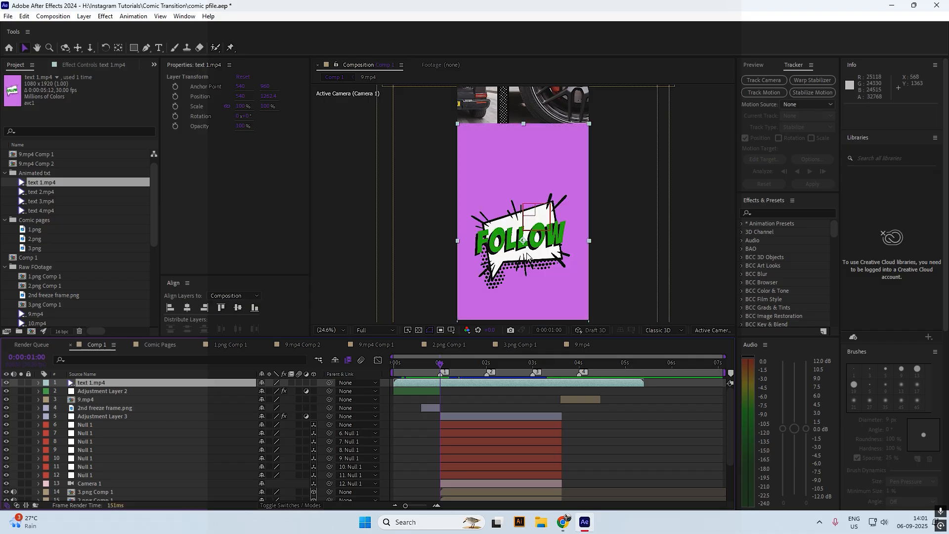
# Apply Keylight to text 1.mp4 and eyedrop its purple background as the Screen Colour
pyautogui.hotkey('ctrl', 'space')
pyautogui.write('keyl')
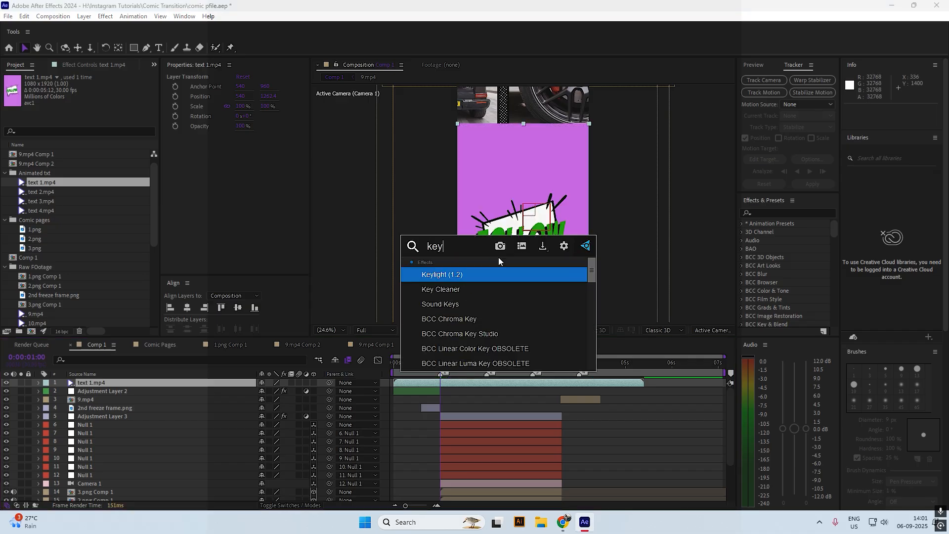
pyautogui.press('Return')
pyautogui.click(105, 148)
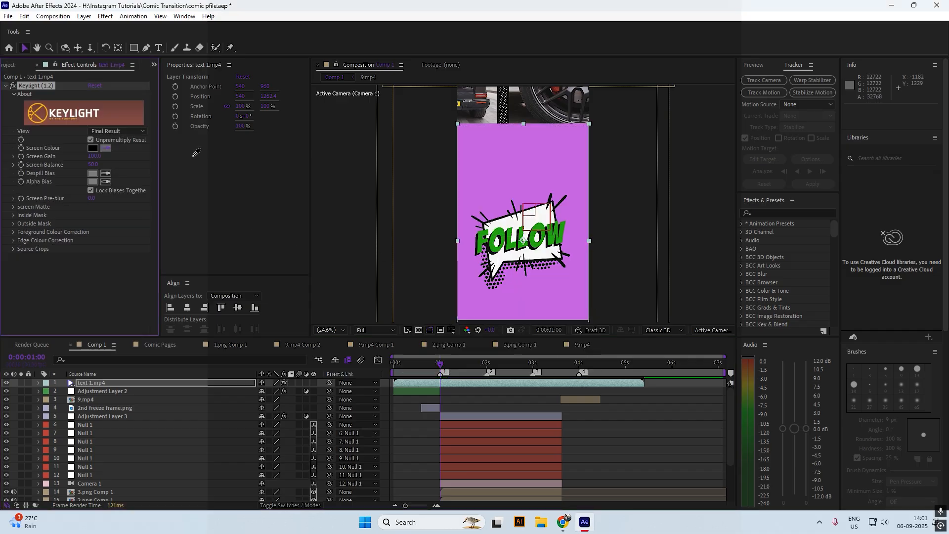
pyautogui.click(560, 139)
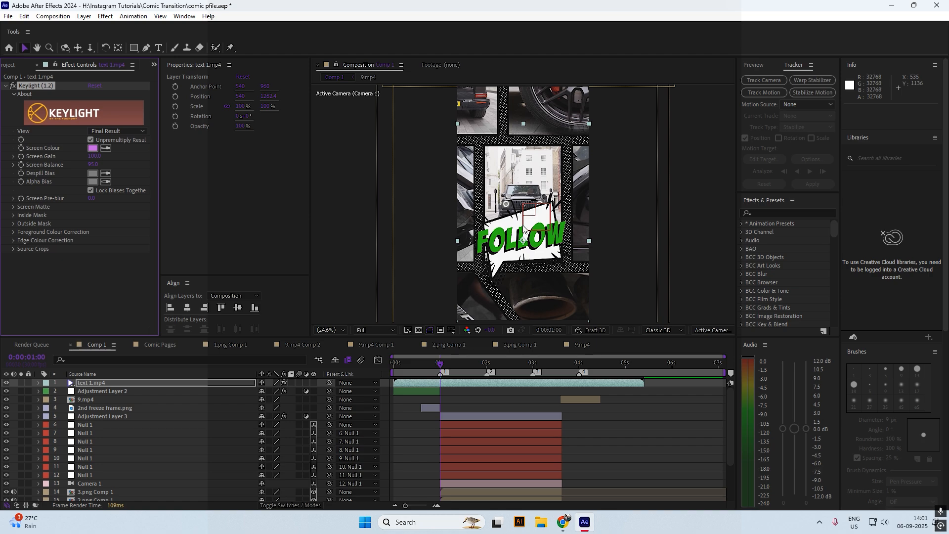
# Trim the FOLLOW layer to start at 1 second and make it 3D
pyautogui.moveTo(265, 96); pyautogui.dragTo(361, 120)
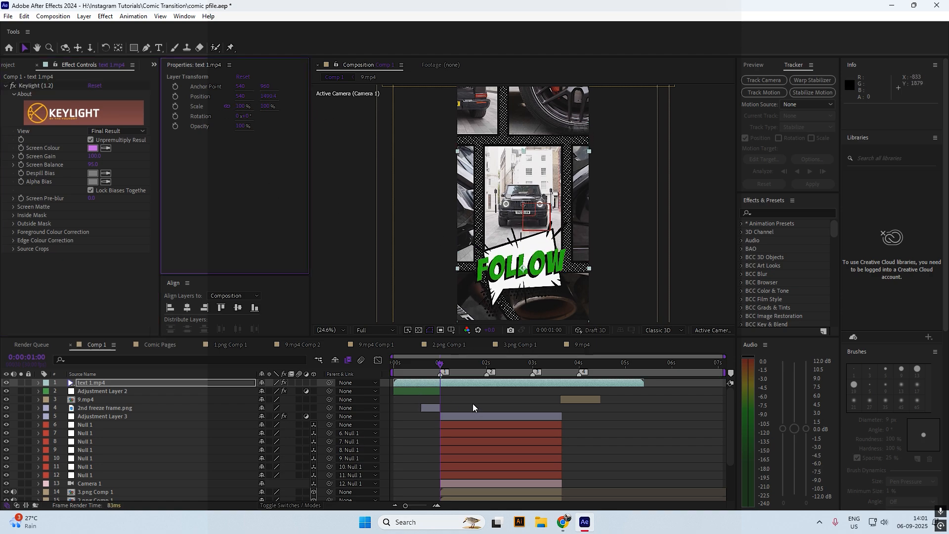
pyautogui.hotkey('alt', '[')
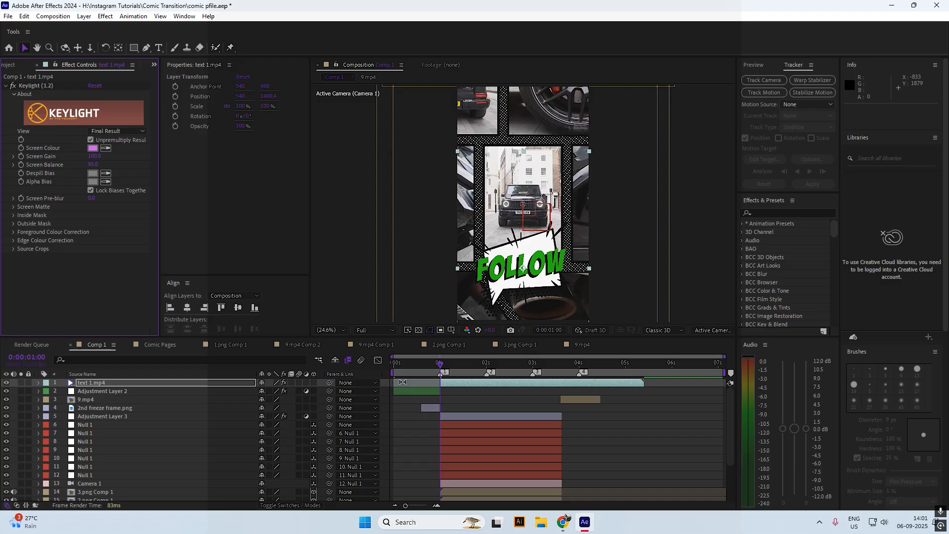
pyautogui.hotkey('ctrl', 's')
pyautogui.click(313, 382)
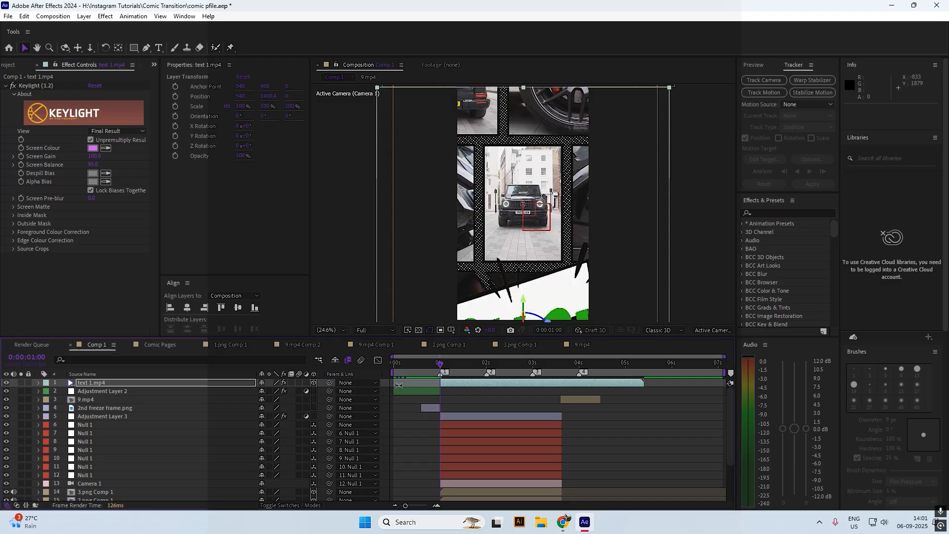
pyautogui.click(473, 399)
pyautogui.click(465, 382)
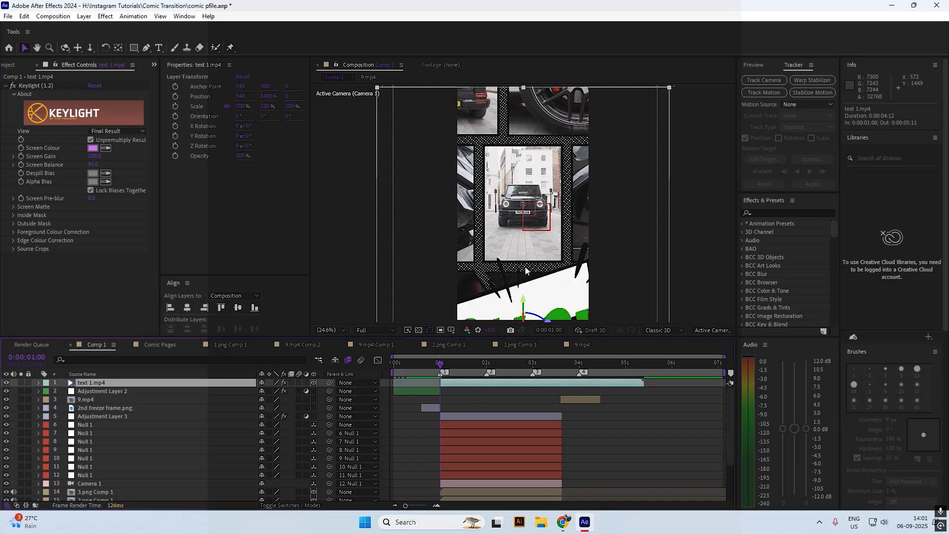
# Scale FOLLOW down to 45%, place it below the car, and shorten its duration
pyautogui.moveTo(526, 299); pyautogui.dragTo(525, 201)
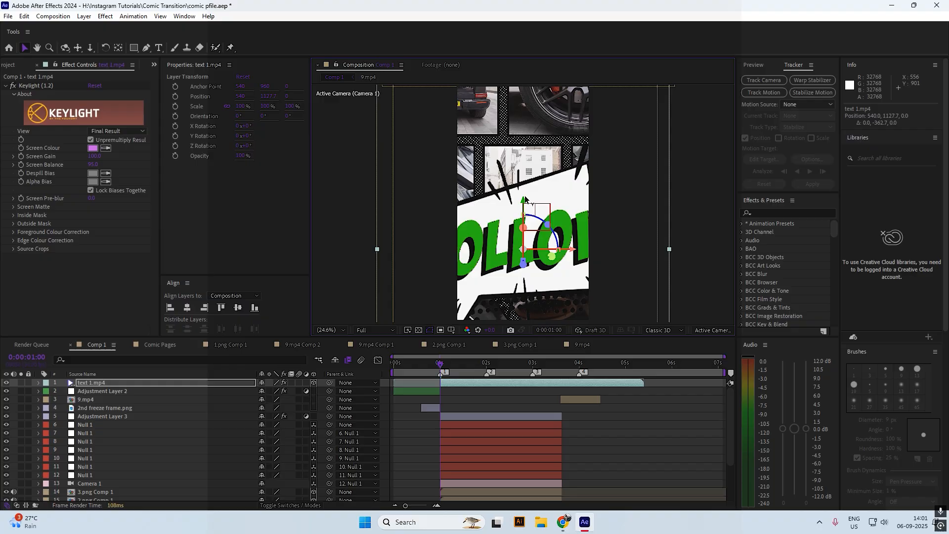
pyautogui.moveTo(295, 107); pyautogui.dragTo(276, 106)
pyautogui.moveTo(523, 201); pyautogui.dragTo(523, 208)
pyautogui.click(287, 99)
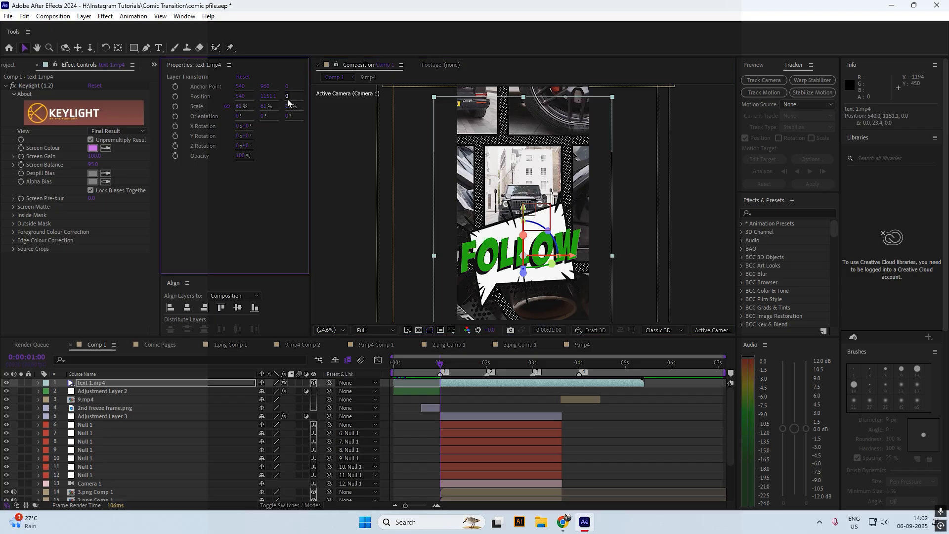
pyautogui.hotkey('ctrl', 'z')
pyautogui.moveTo(287, 109)
pyautogui.mouseDown()
pyautogui.moveTo(274, 108)
pyautogui.moveTo(290, 112)
pyautogui.mouseUp()
pyautogui.moveTo(524, 206); pyautogui.dragTo(524, 221)
pyautogui.moveTo(644, 382); pyautogui.dragTo(561, 381)
# Apply Deep Glow to FOLLOW with Radius 284 and Exposure 0.35
pyautogui.press('space')
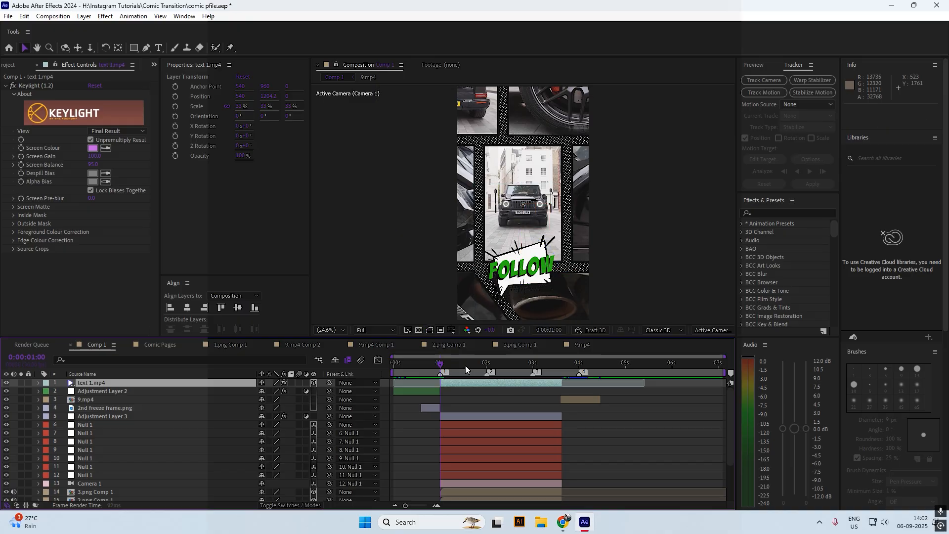
pyautogui.moveTo(465, 366); pyautogui.dragTo(440, 366)
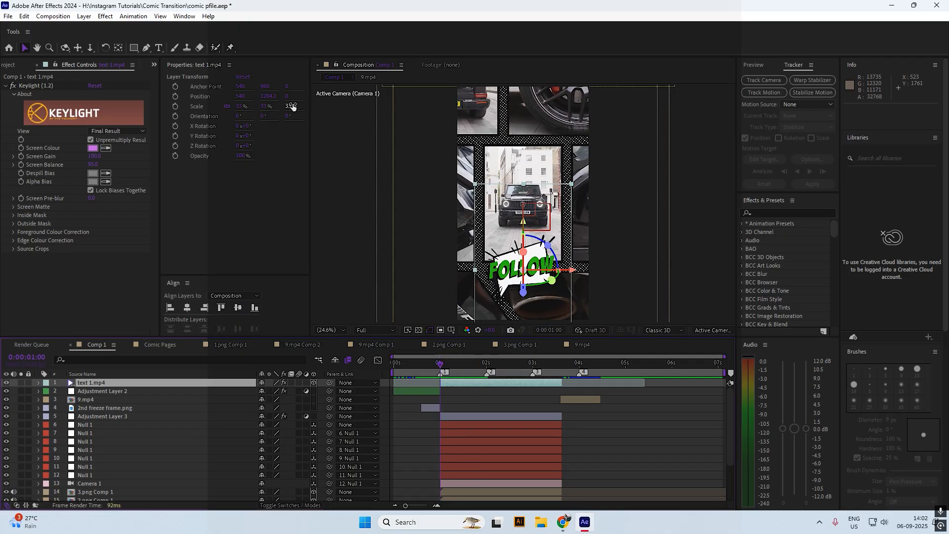
pyautogui.hotkey('ctrl', 'space')
pyautogui.write('de')
pyautogui.click(352, 347)
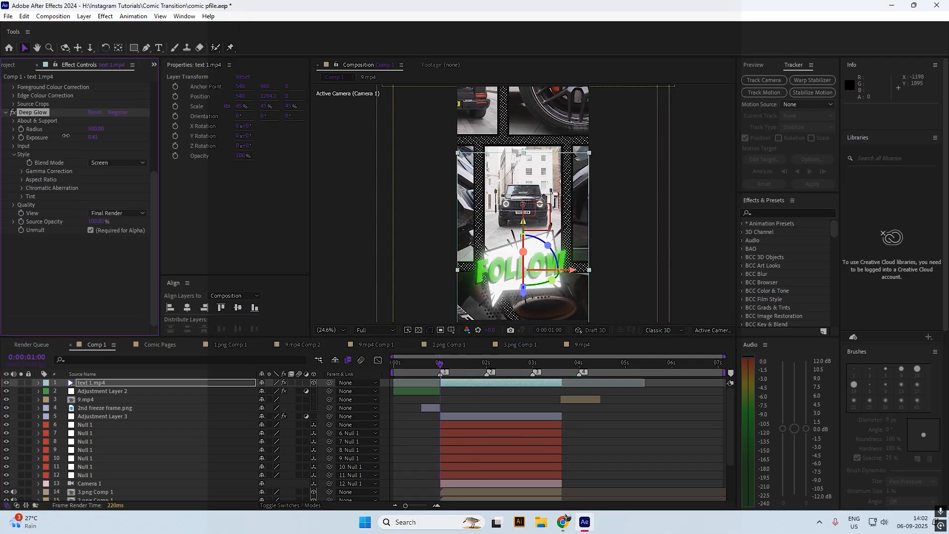
pyautogui.click(63, 267)
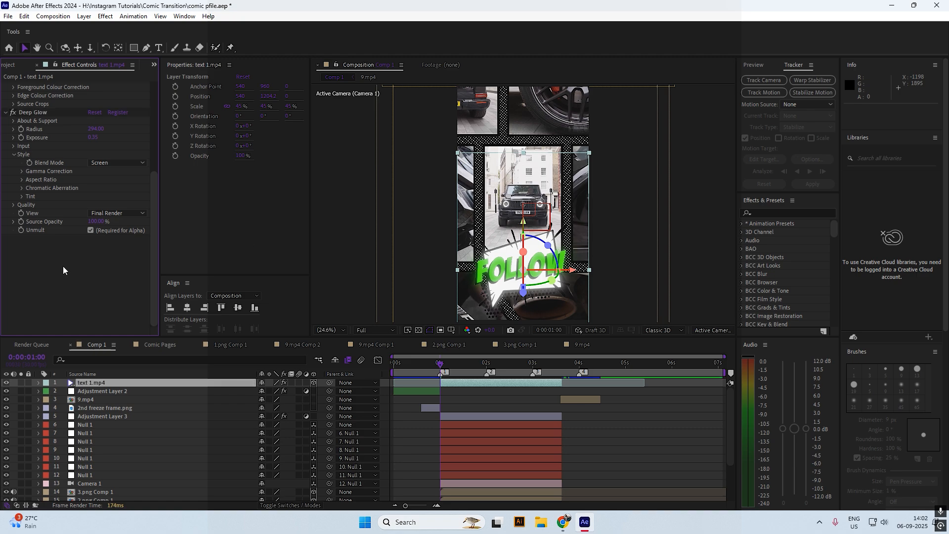
# Check the FOLLOW pop around 1:01, save, and select text 2.mp4 in the Project panel
pyautogui.click(440, 360)
pyautogui.moveTo(440, 360); pyautogui.dragTo(439, 360)
pyautogui.click(460, 397)
pyautogui.hotkey('ctrl', 's')
pyautogui.click(466, 363)
pyautogui.click(466, 382)
pyautogui.click(439, 360)
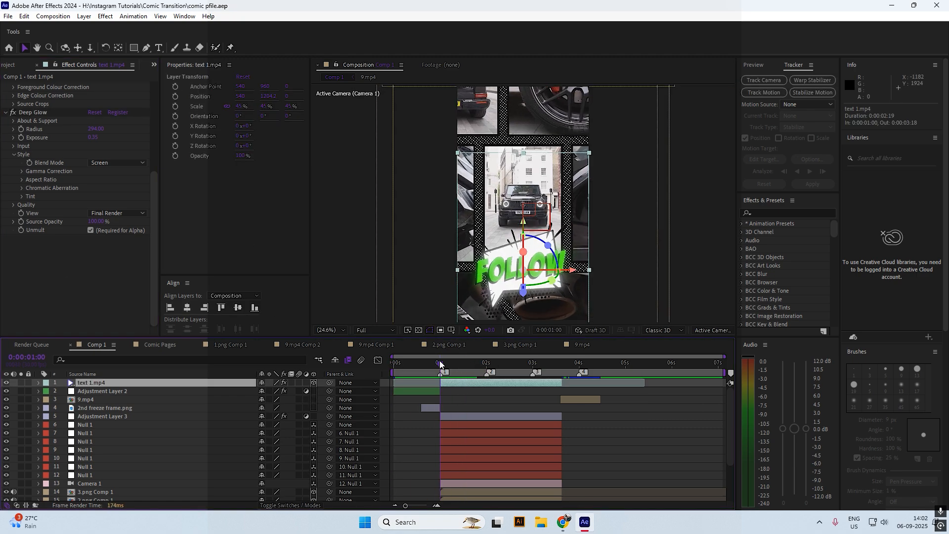
pyautogui.click(10, 64)
pyautogui.click(41, 193)
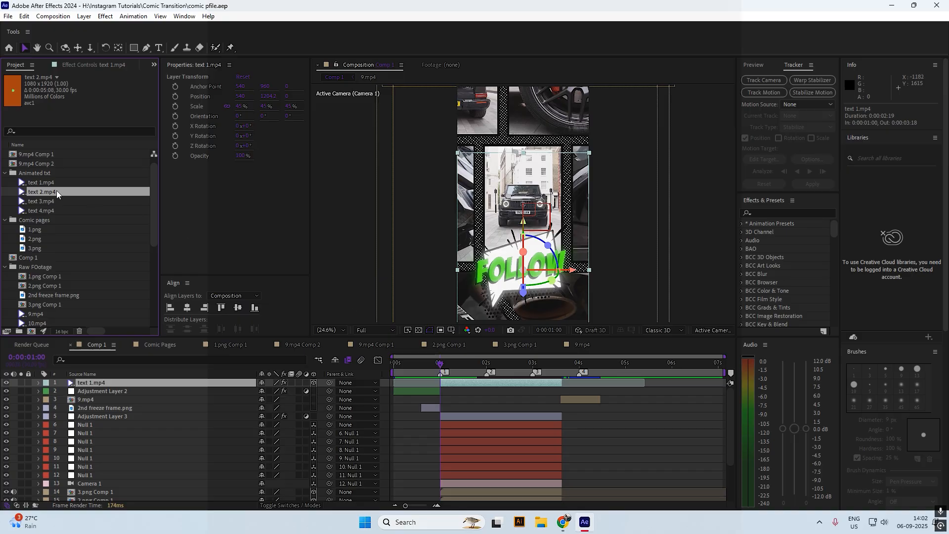
# Add text 2.mp4 to the comp and key out its orange background with Keylight
pyautogui.moveTo(56, 192); pyautogui.dragTo(615, 135)
pyautogui.hotkey('ctrl', 'space')
pyautogui.write('key')
pyautogui.press('Return')
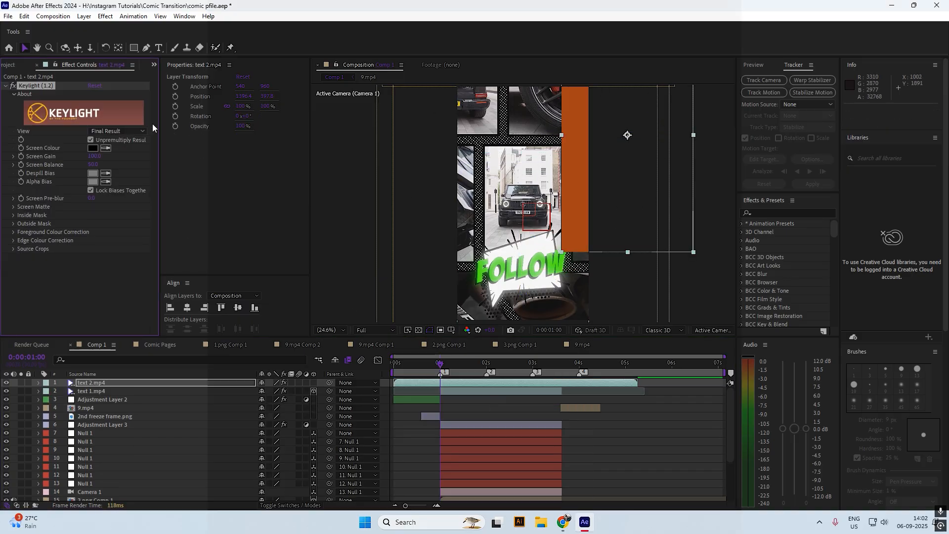
pyautogui.click(581, 150)
pyautogui.click(313, 382)
# Reposition the BOOM text on the page and shrink it to 84%
pyautogui.moveTo(455, 363); pyautogui.dragTo(472, 363)
pyautogui.moveTo(676, 98); pyautogui.dragTo(678, 198)
pyautogui.click(485, 361)
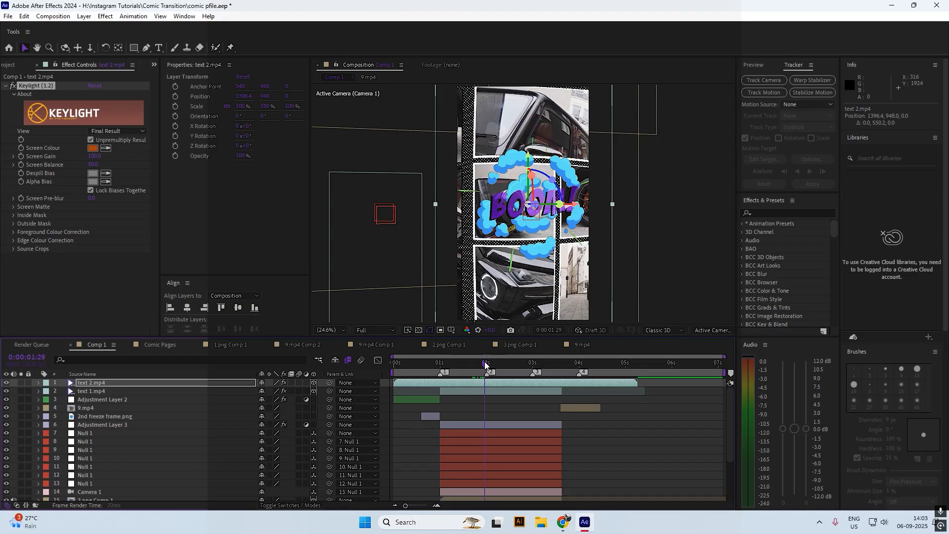
pyautogui.moveTo(513, 164); pyautogui.dragTo(513, 129)
pyautogui.moveTo(292, 106); pyautogui.dragTo(284, 105)
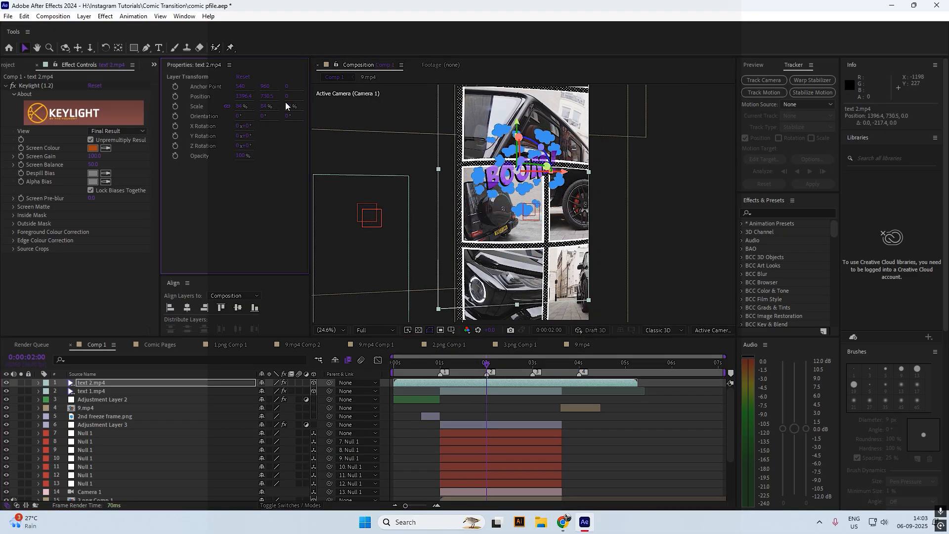
pyautogui.moveTo(518, 124); pyautogui.dragTo(518, 119)
# Trim the BOOM layer to run from 1:00 to about 3:18 and save
pyautogui.moveTo(440, 363); pyautogui.dragTo(495, 368)
pyautogui.hotkey('alt', '[')
pyautogui.click(560, 361)
pyautogui.hotkey('alt', ']')
pyautogui.hotkey('ctrl', 's')
# Push BOOM slightly back in depth to Z -111 and enlarge its Deep Glow radius
pyautogui.moveTo(288, 97)
pyautogui.mouseDown()
pyautogui.moveTo(234, 98)
pyautogui.moveTo(290, 110)
pyautogui.mouseUp()
pyautogui.scroll(-5, 79, 197)
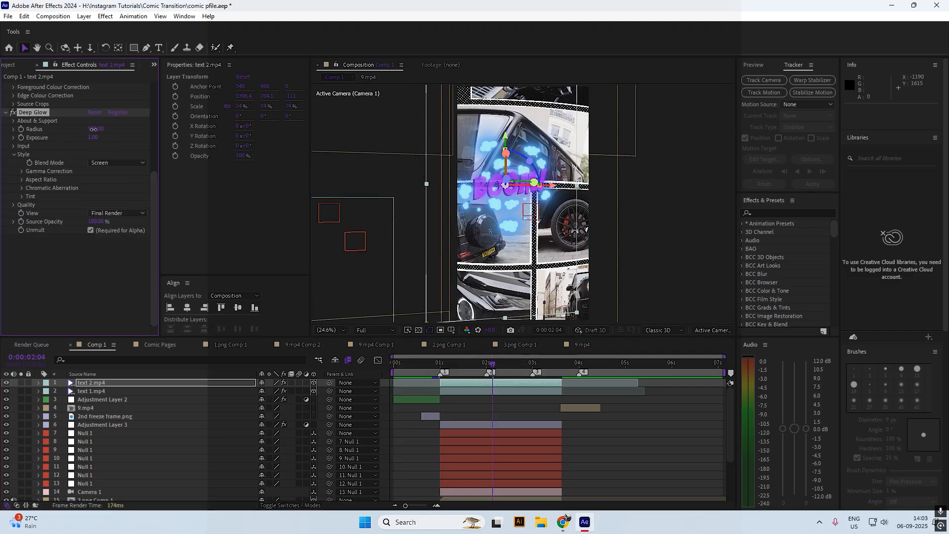
pyautogui.moveTo(2, 150); pyautogui.dragTo(103, 135)
pyautogui.click(67, 269)
# Add Brightness & Contrast to the BOOM layer, undoing a trial brightness tweak
pyautogui.hotkey('ctrl', 'space')
pyautogui.write('bri')
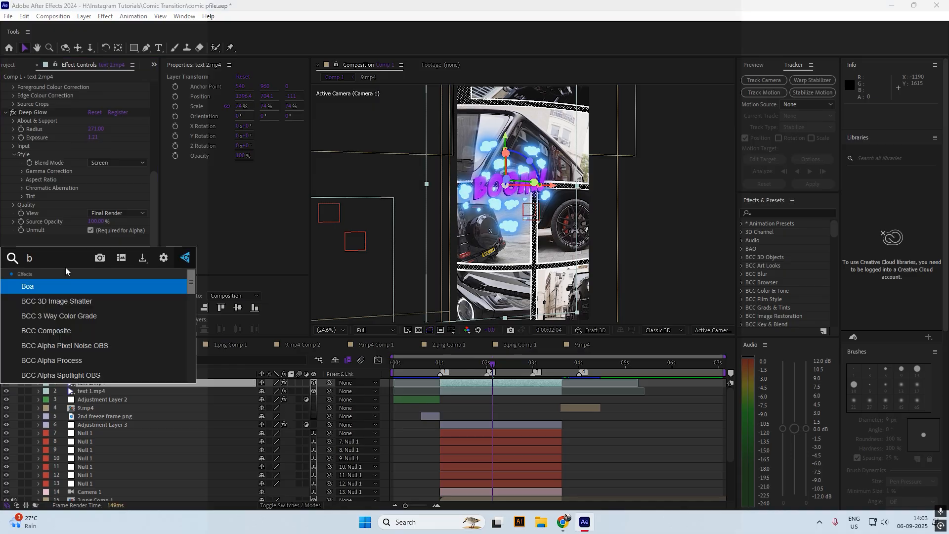
pyautogui.press('Return')
pyautogui.moveTo(89, 315); pyautogui.dragTo(95, 321)
pyautogui.hotkey('ctrl', 'z')
# Scrub through the timeline to check the BOOM pop and save the project
pyautogui.hotkey('ctrl', 'a')
pyautogui.press('F2')
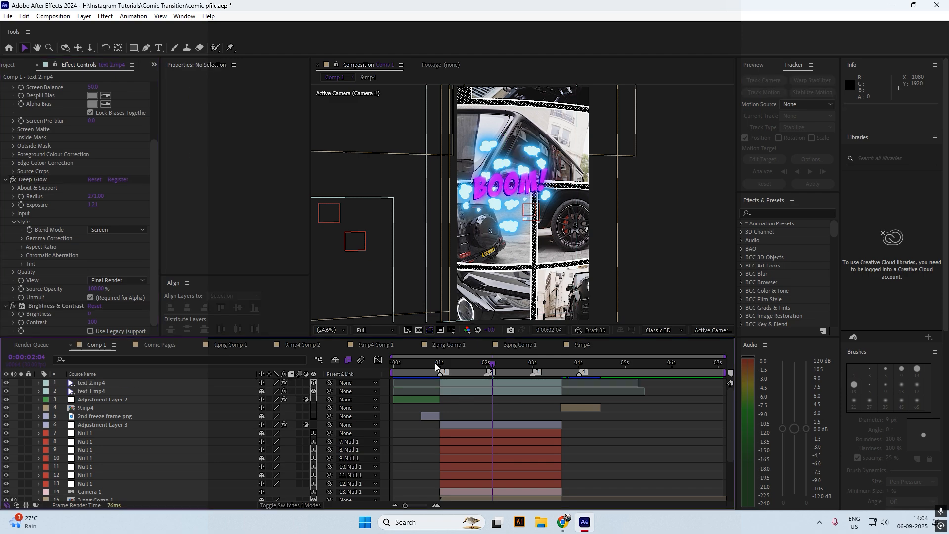
pyautogui.moveTo(434, 364); pyautogui.dragTo(490, 366)
pyautogui.hotkey('ctrl', 's')
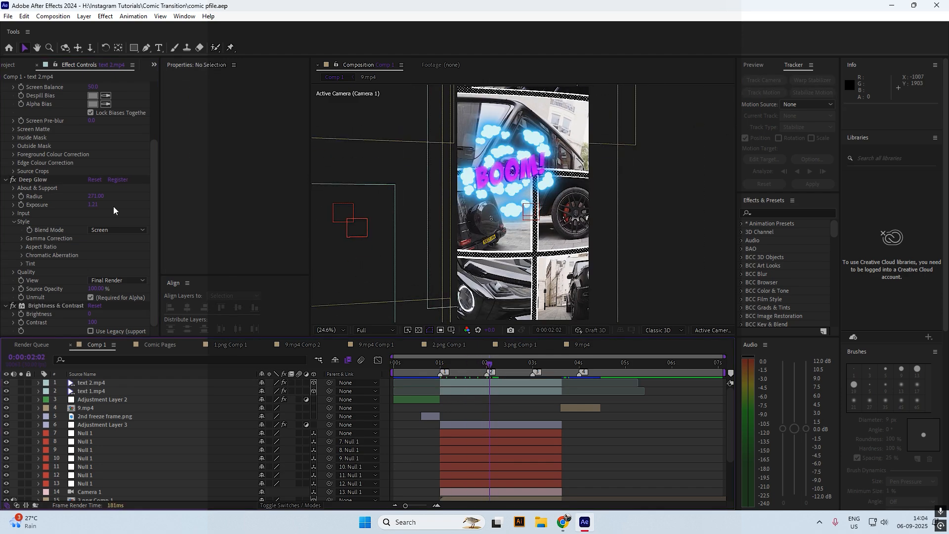
pyautogui.hotkey('ctrl', '0')
# Add text 3.mp4 as Comp 1's top layer and key out its green background with Keylight
pyautogui.click(67, 201)
pyautogui.moveTo(482, 370); pyautogui.dragTo(514, 378)
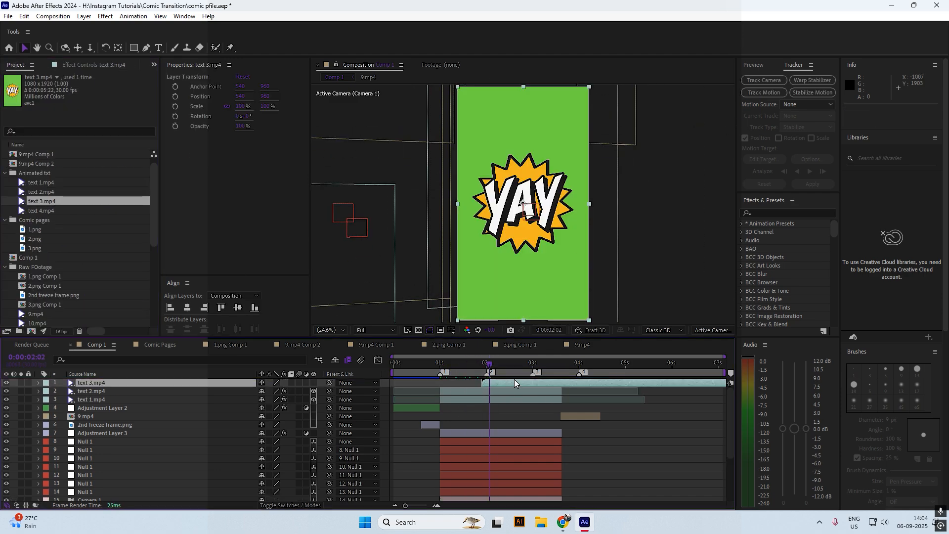
pyautogui.hotkey('ctrl', 'space')
pyautogui.write('key')
pyautogui.press('Return')
pyautogui.click(105, 148)
pyautogui.click(514, 306)
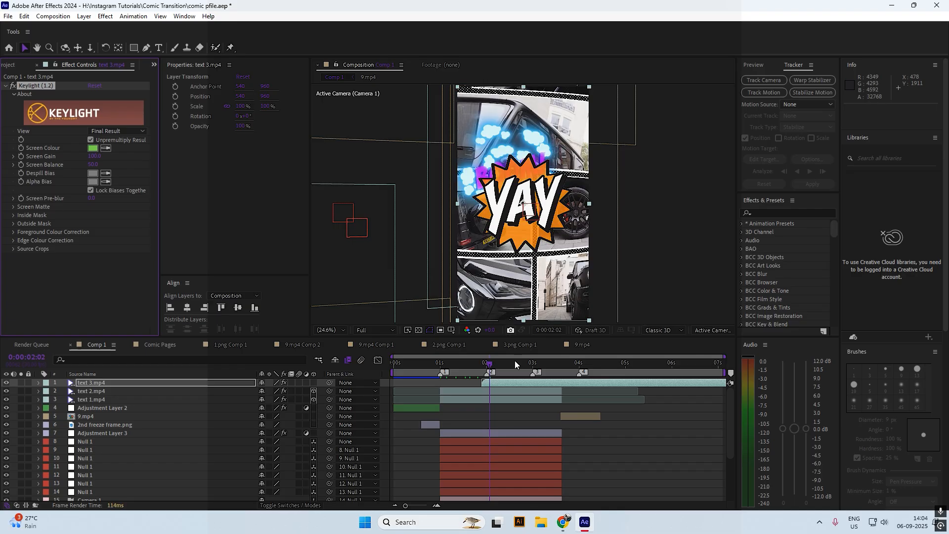
# Trim the YAY layer at the playhead and save the project
pyautogui.click(561, 366)
pyautogui.hotkey('alt', ']')
pyautogui.click(503, 367)
pyautogui.hotkey('ctrl', 'space')
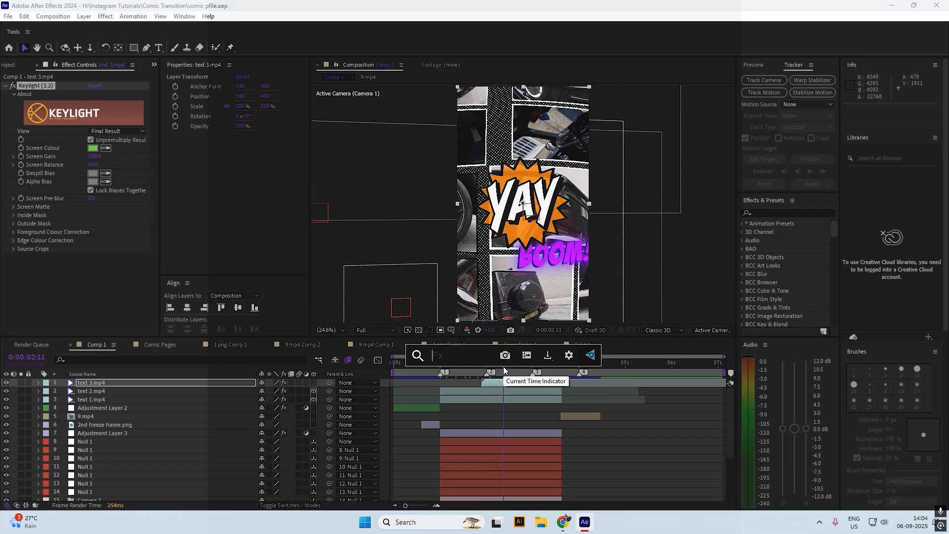
pyautogui.click(489, 408)
pyautogui.hotkey('ctrl', 's')
# Make YAY a 3D layer, raise it up the page and scale it to 47%
pyautogui.click(489, 383)
pyautogui.click(313, 382)
pyautogui.moveTo(503, 365); pyautogui.dragTo(519, 364)
pyautogui.scroll(-1, 467, 194)
pyautogui.moveTo(504, 277); pyautogui.dragTo(504, 169)
pyautogui.moveTo(289, 106)
pyautogui.mouseDown()
pyautogui.moveTo(271, 106)
pyautogui.moveTo(281, 105)
pyautogui.mouseUp()
pyautogui.moveTo(538, 204); pyautogui.dragTo(545, 204)
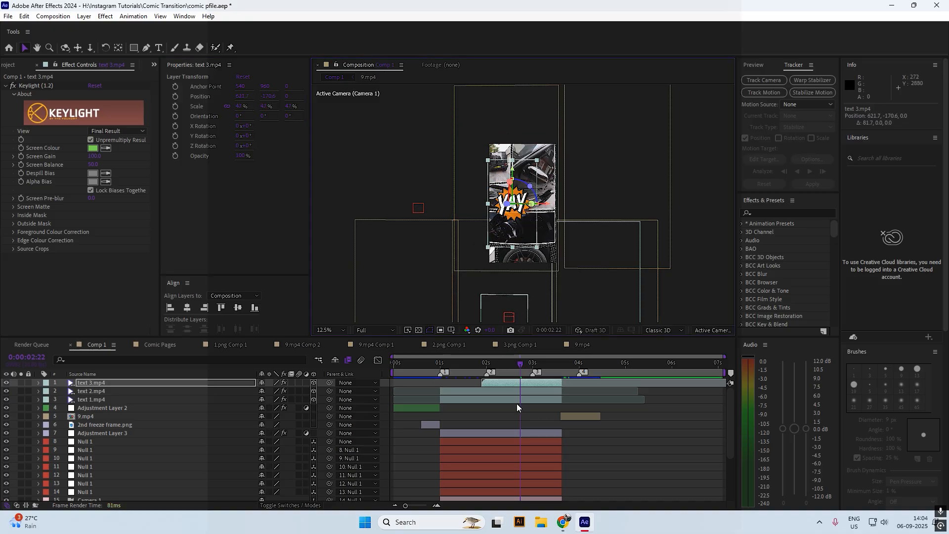
# Add Deep Glow to YAY with a smaller radius and exposure 0.03
pyautogui.hotkey('ctrl', 'space')
pyautogui.click(467, 409)
pyautogui.moveTo(95, 130); pyautogui.dragTo(32, 144)
pyautogui.click(489, 380)
# Shrink YAY to 46% at 2:25 and add text 4.mp4 as the comp's top layer
pyautogui.moveTo(520, 364); pyautogui.dragTo(547, 366)
pyautogui.click(525, 365)
pyautogui.click(519, 382)
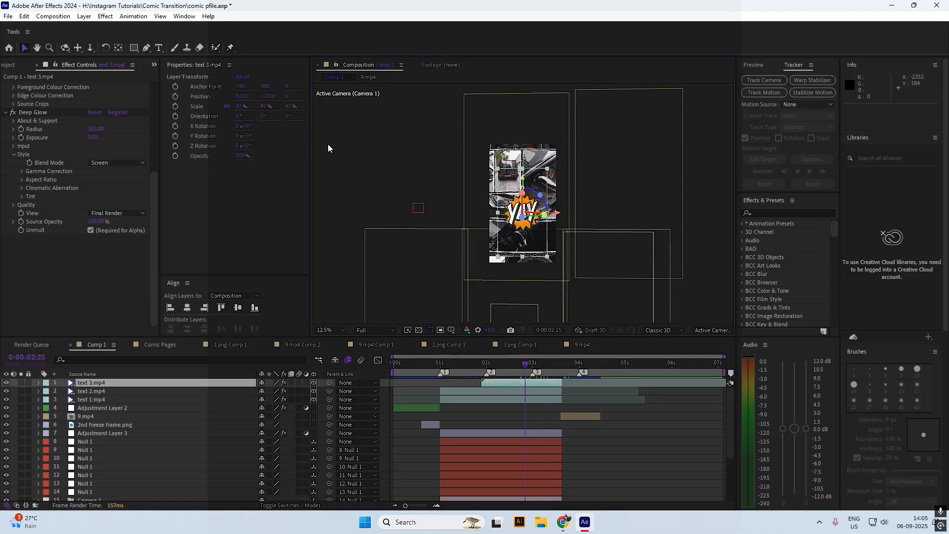
pyautogui.moveTo(291, 107); pyautogui.dragTo(288, 106)
pyautogui.click(10, 64)
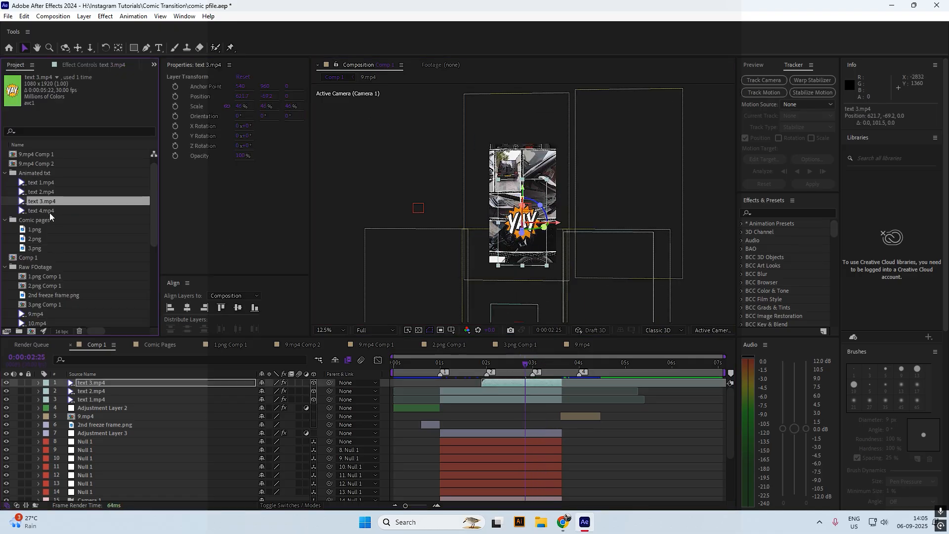
pyautogui.moveTo(50, 211); pyautogui.dragTo(484, 203)
# Apply Keylight to text 4.mp4 and sample its pink background
pyautogui.hotkey('ctrl', 'space')
pyautogui.write('k')
pyautogui.press('Return')
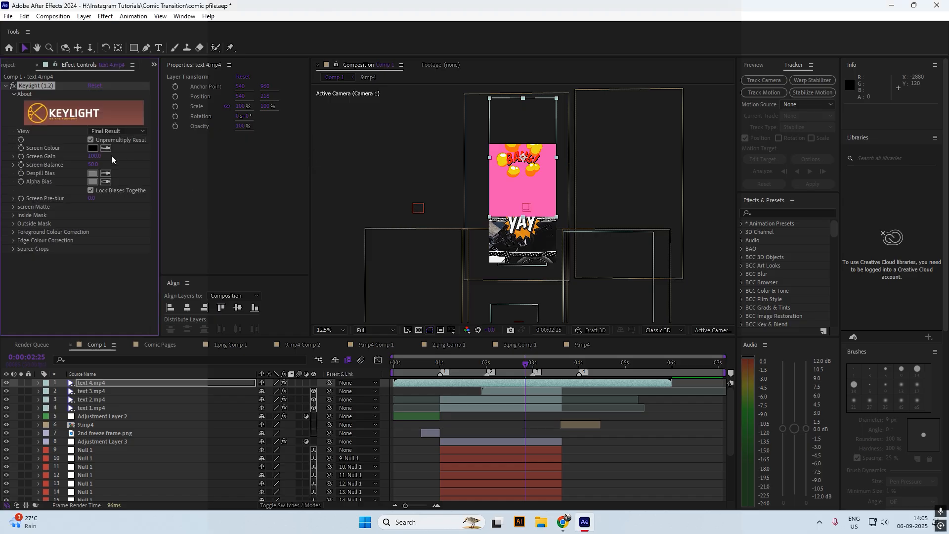
pyautogui.click(106, 148)
pyautogui.click(509, 191)
# Copy the BOOM layer's Deep Glow onto text 4.mp4 and make it a 3D layer
pyautogui.hotkey('ctrl', 'space')
pyautogui.click(92, 399)
pyautogui.click(43, 256)
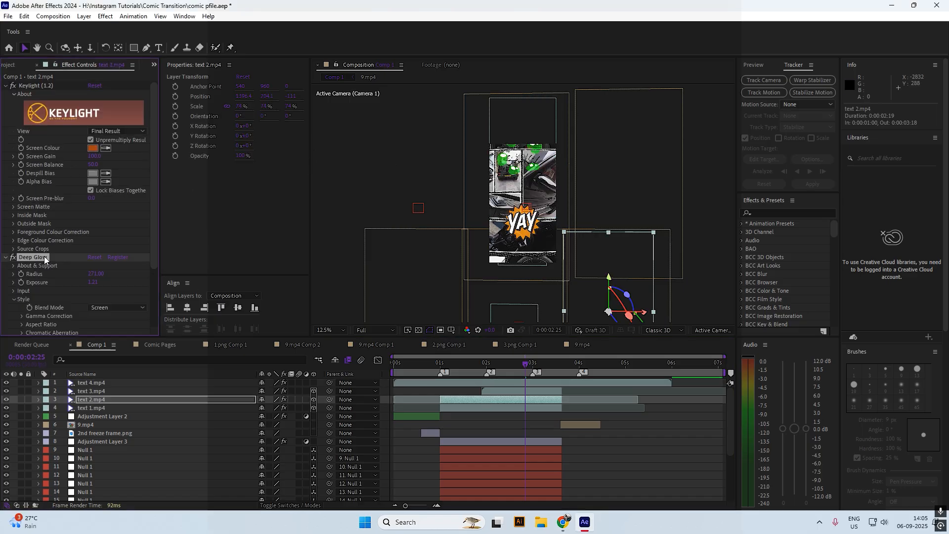
pyautogui.click(513, 383)
pyautogui.click(314, 383)
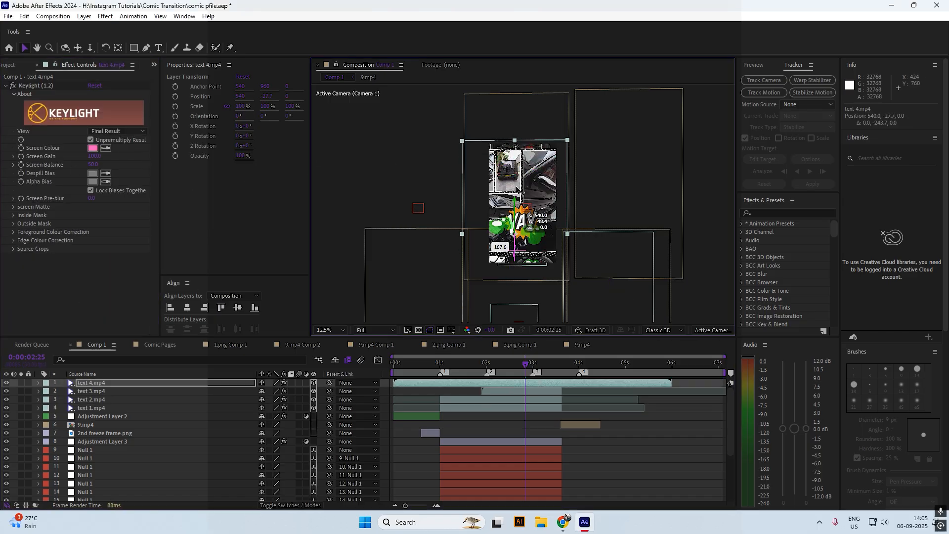
pyautogui.hotkey('ctrl', 'v')
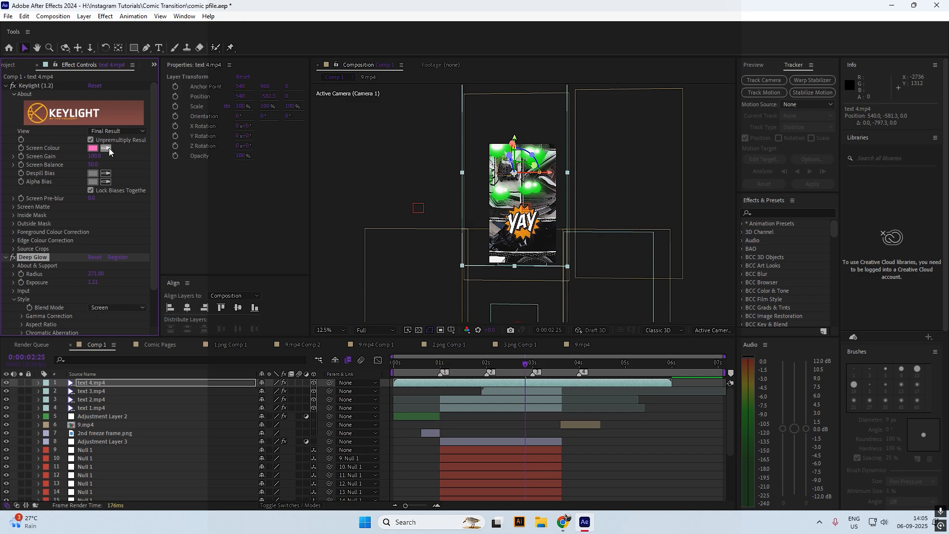
# Trim text 4.mp4 to start near 1:27, scale it to 60%, and re-key the pink
pyautogui.moveTo(394, 382); pyautogui.dragTo(480, 384)
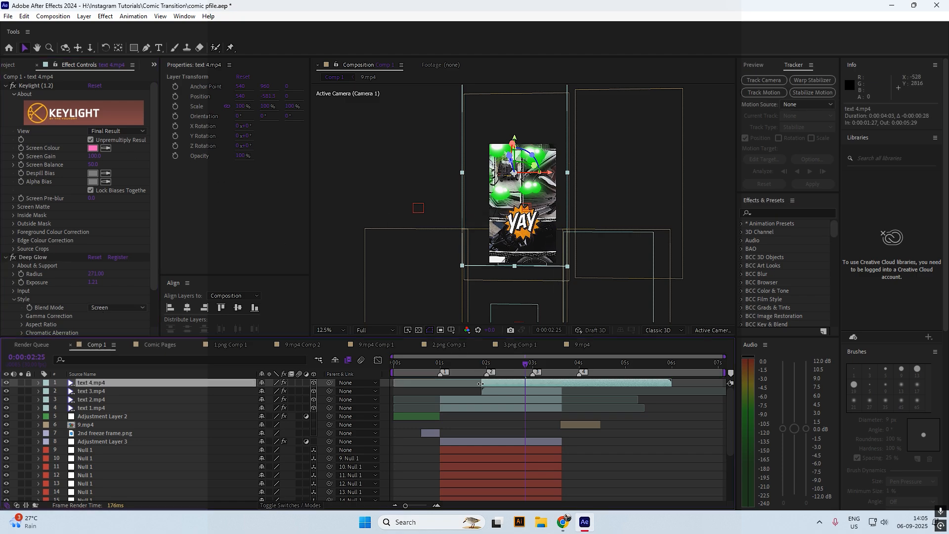
pyautogui.moveTo(240, 107); pyautogui.dragTo(220, 106)
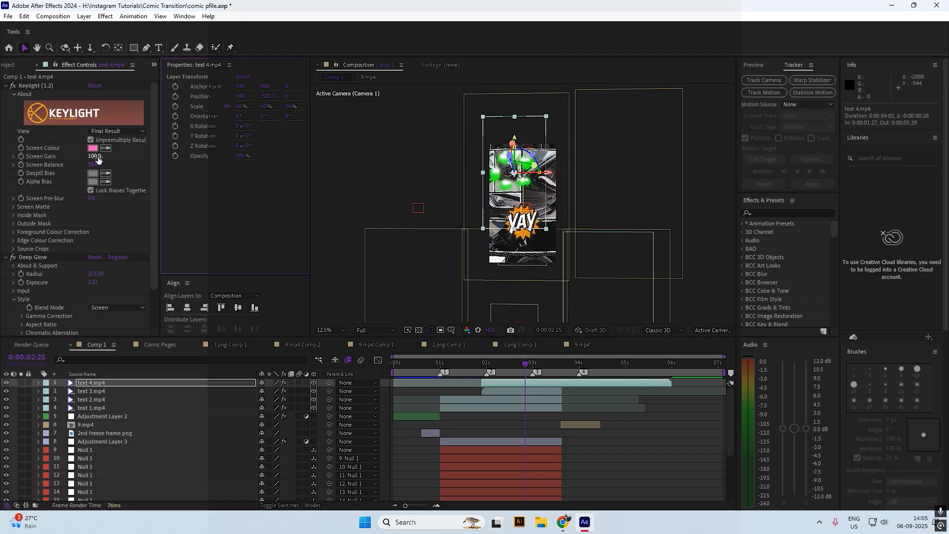
pyautogui.click(95, 86)
pyautogui.click(106, 148)
pyautogui.click(505, 205)
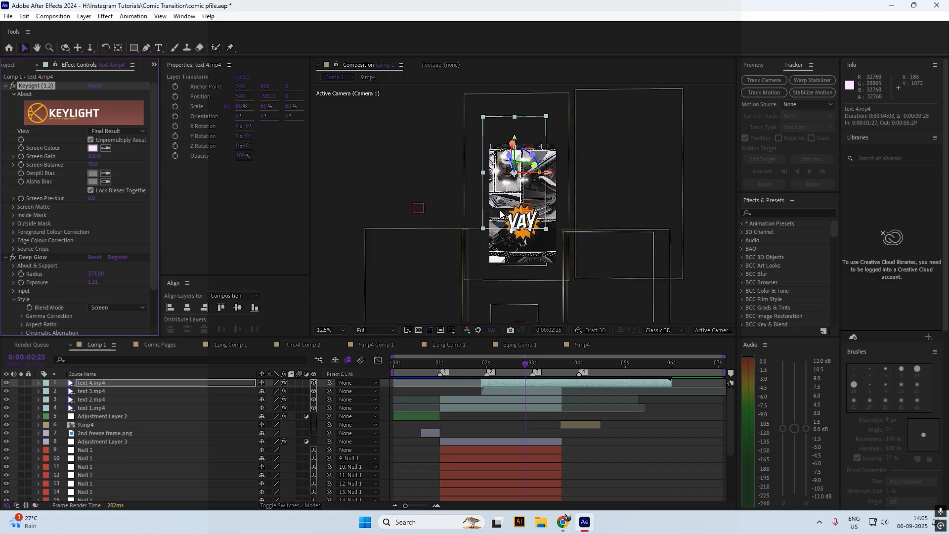
# Preview the comp from around 2:27
pyautogui.click(557, 361)
pyautogui.click(529, 363)
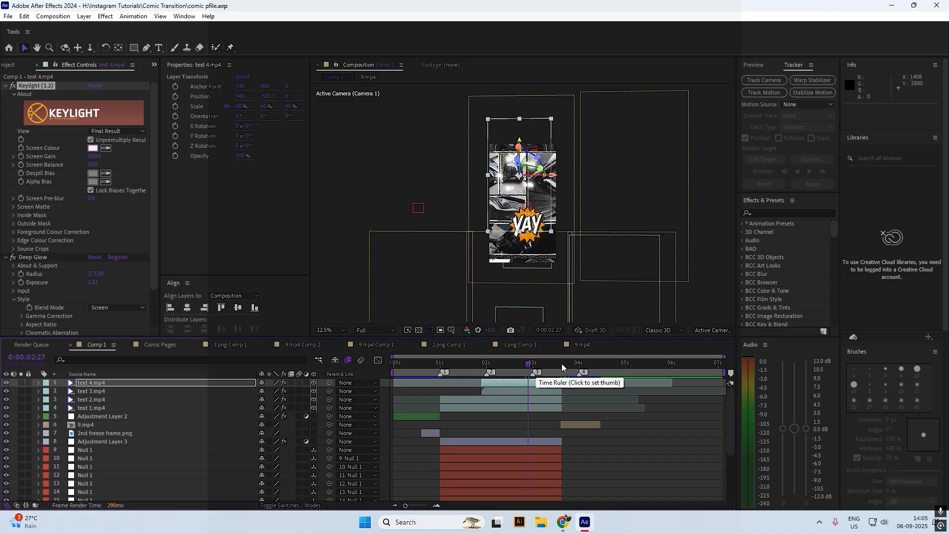
pyautogui.press('space')
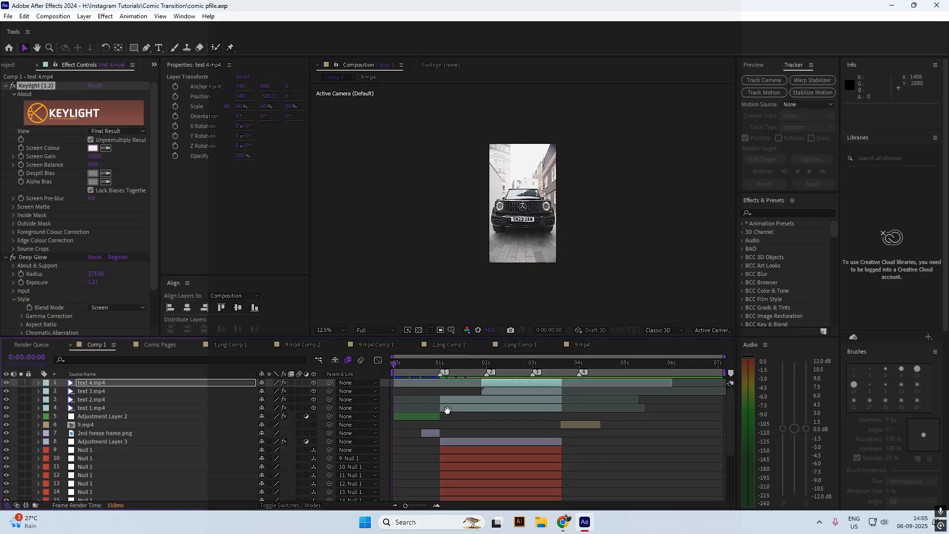
pyautogui.press('space')
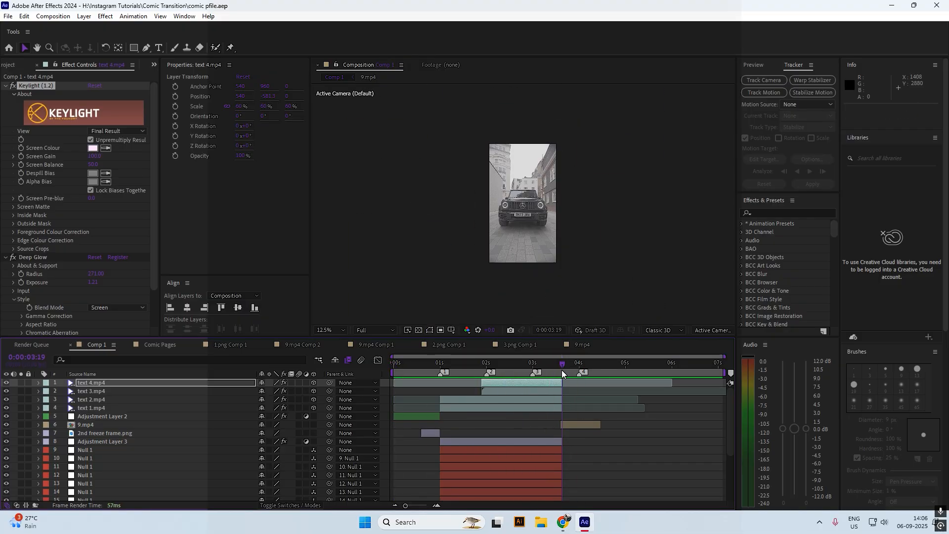
pyautogui.scroll(-5, 500, 429)
pyautogui.click(326, 330)
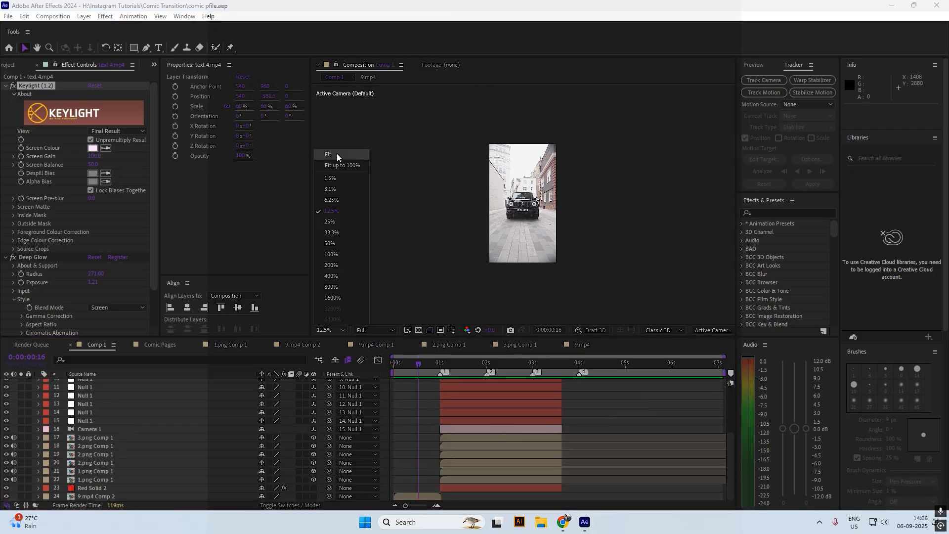
pyautogui.click(336, 153)
pyautogui.press('space')
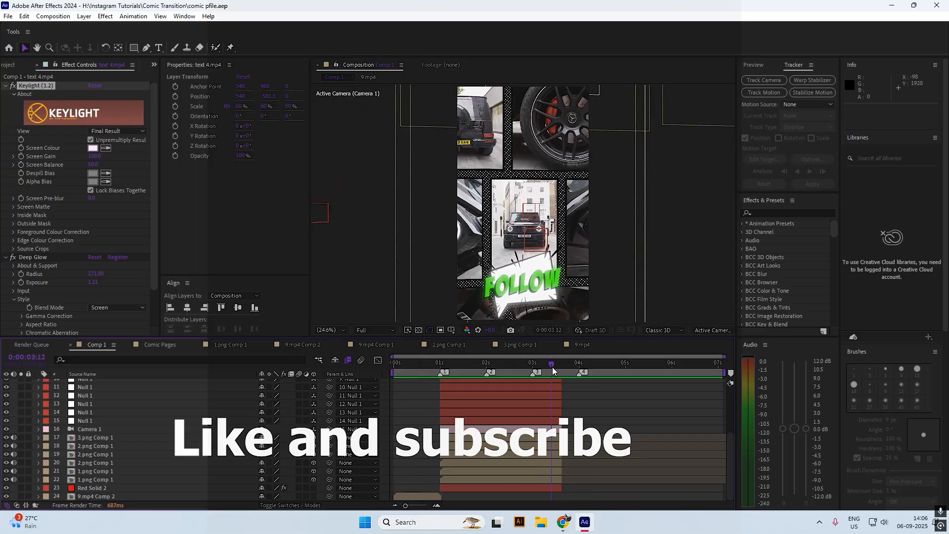
pyautogui.press('space')
pyautogui.press('space')
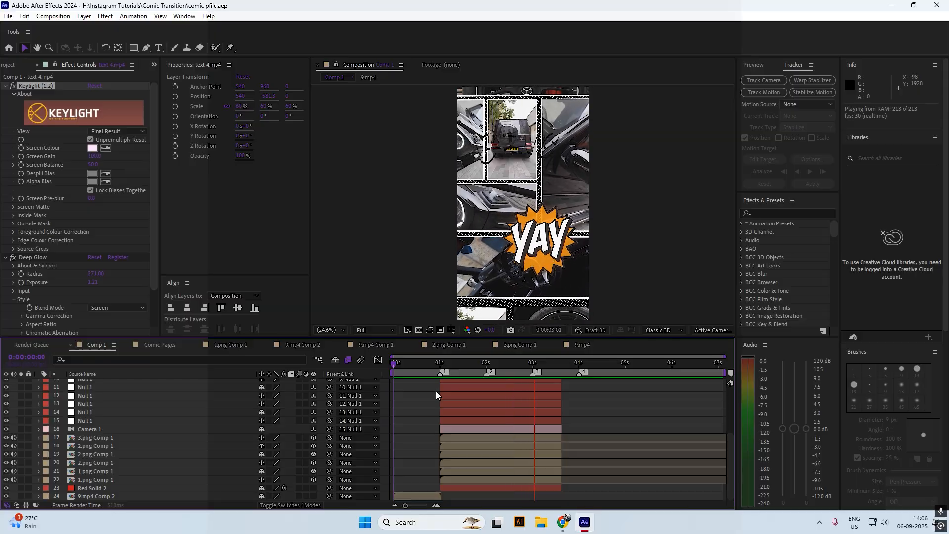
pyautogui.click(551, 365)
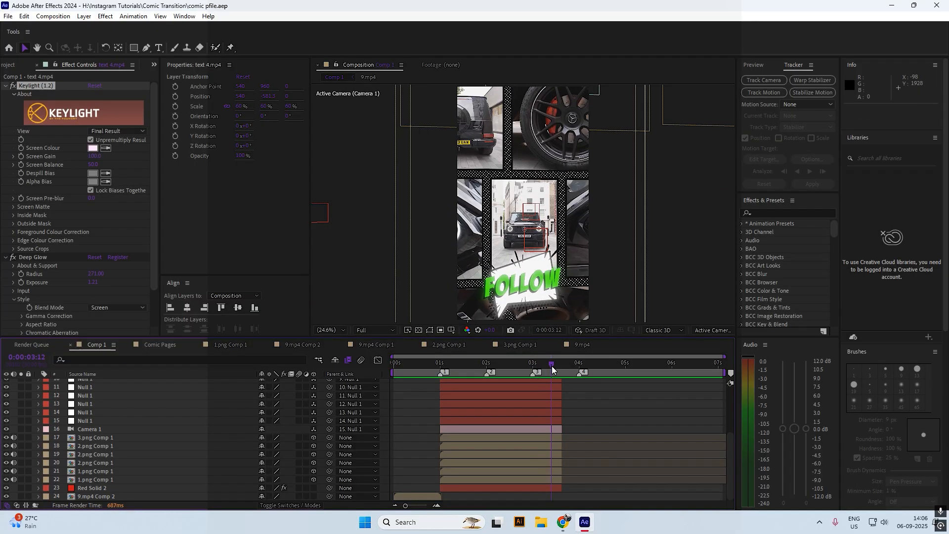